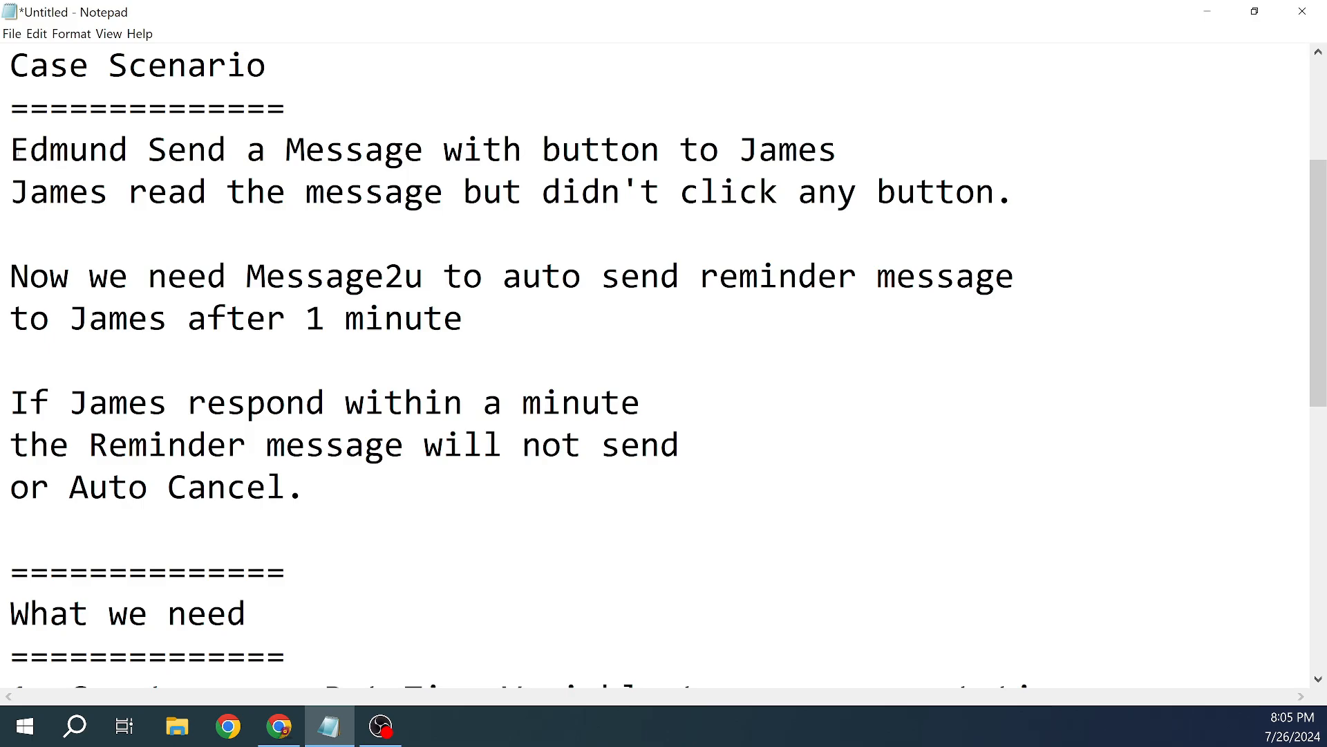
# Step: Read the first line of the case scenario in the notes, and switch to the Message2u page in Chrome
pyautogui.moveTo(10, 150); pyautogui.dragTo(859, 169)
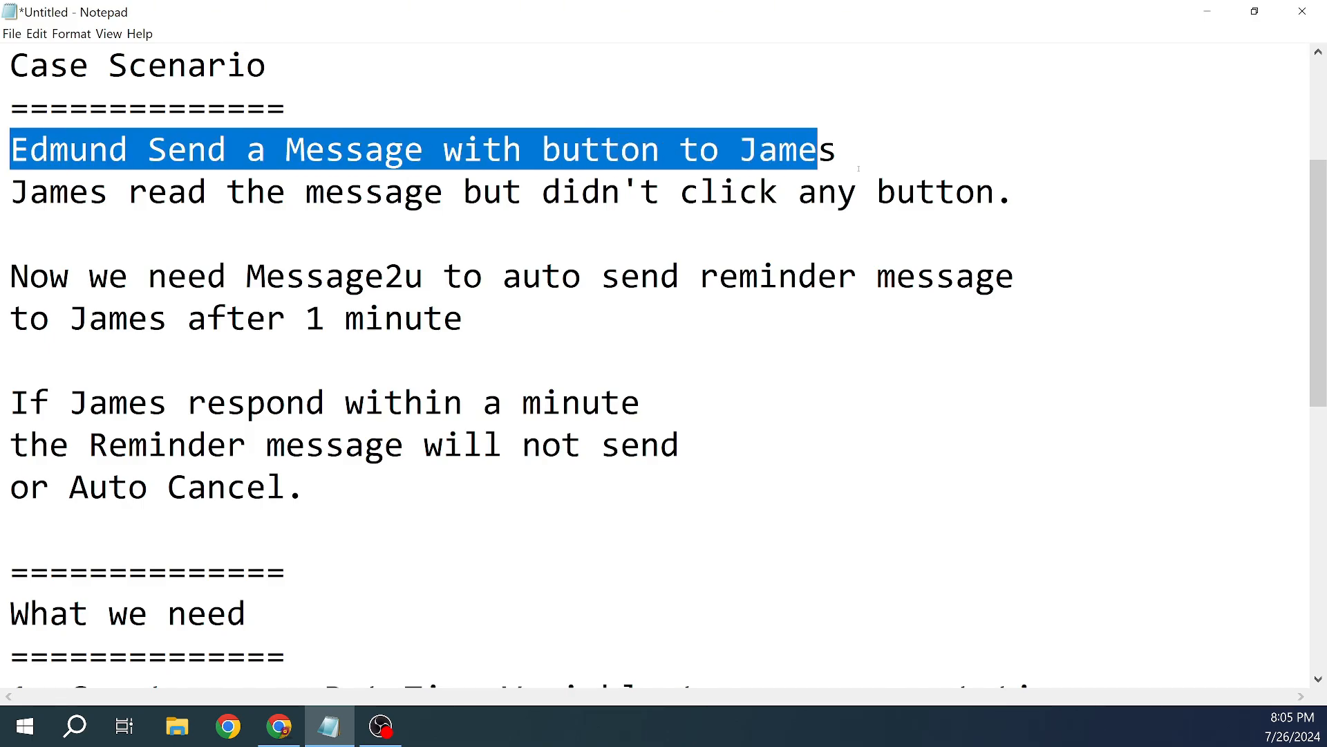
pyautogui.click(859, 171)
pyautogui.click(1207, 11)
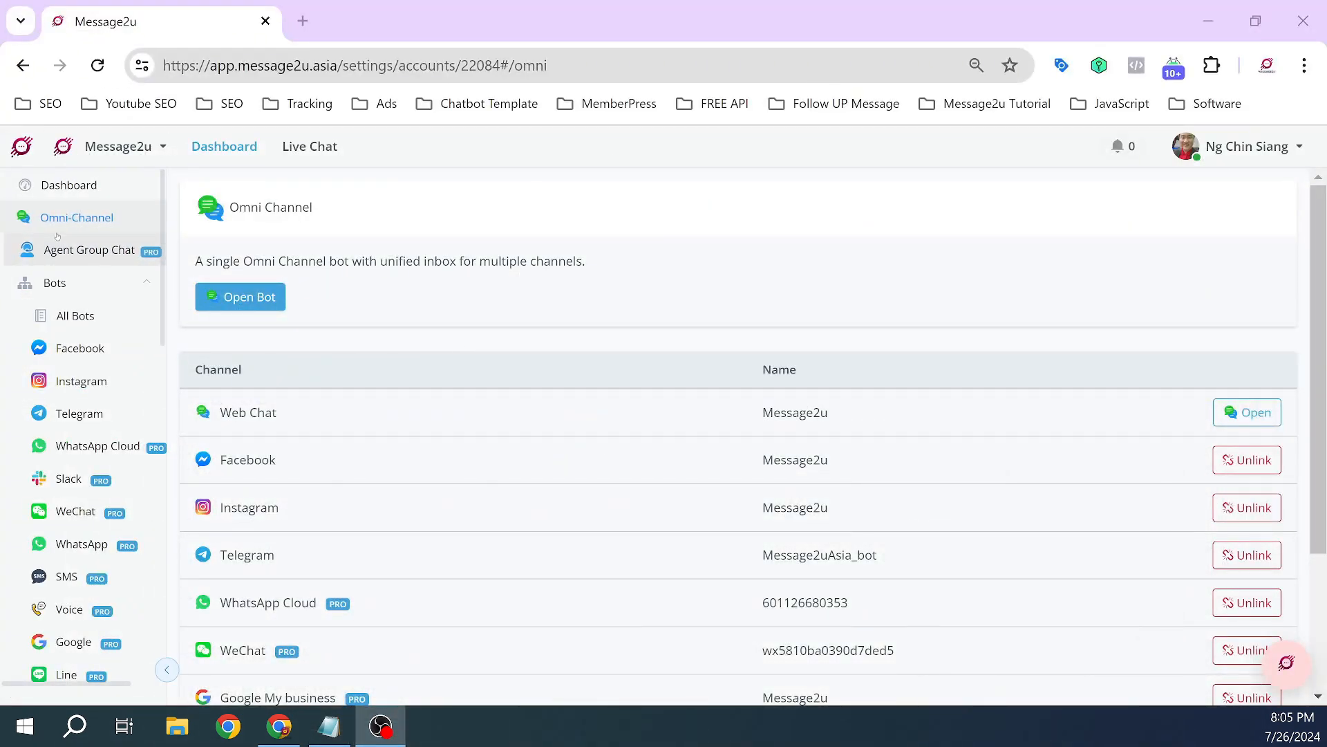
# Step: Open the Omni-Channel bot and bring up the Send a Message sub flow from the test folder
pyautogui.hotkey('ctrl', '4')
pyautogui.hotkey('ctrl', '4')
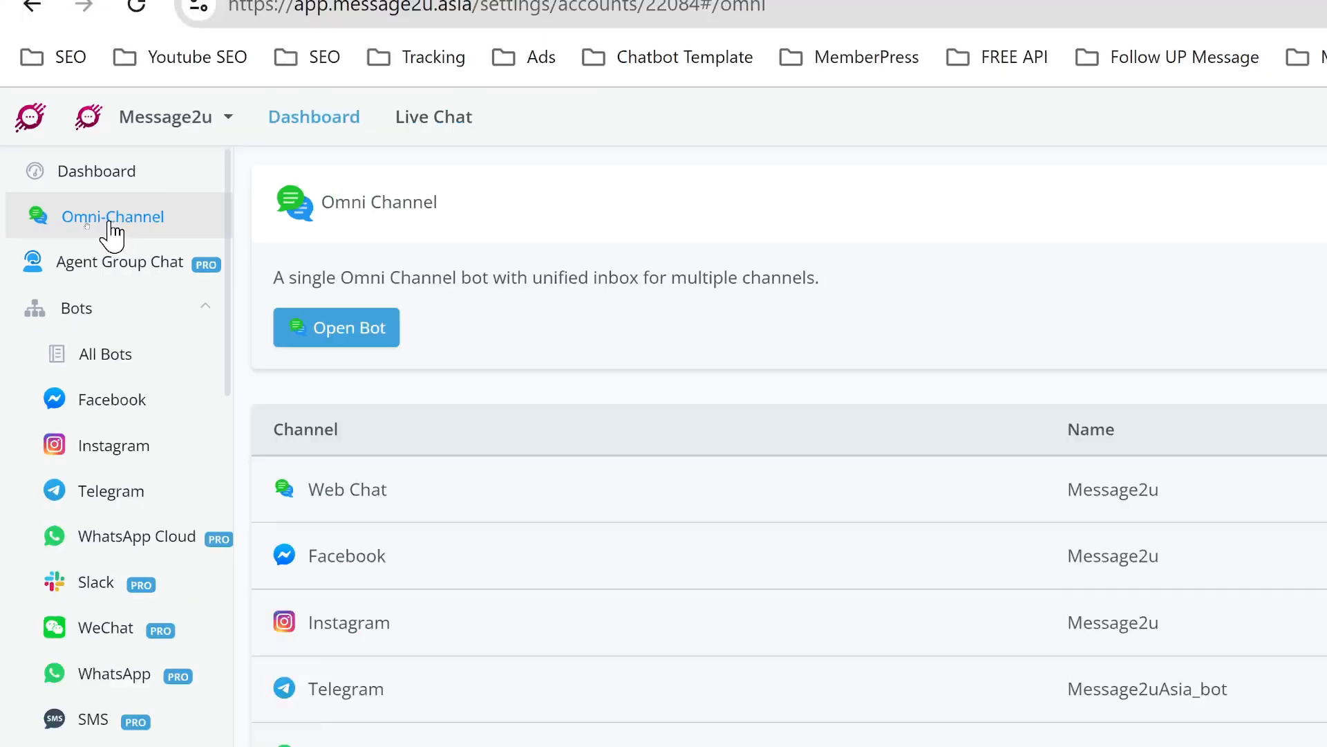
pyautogui.click(336, 327)
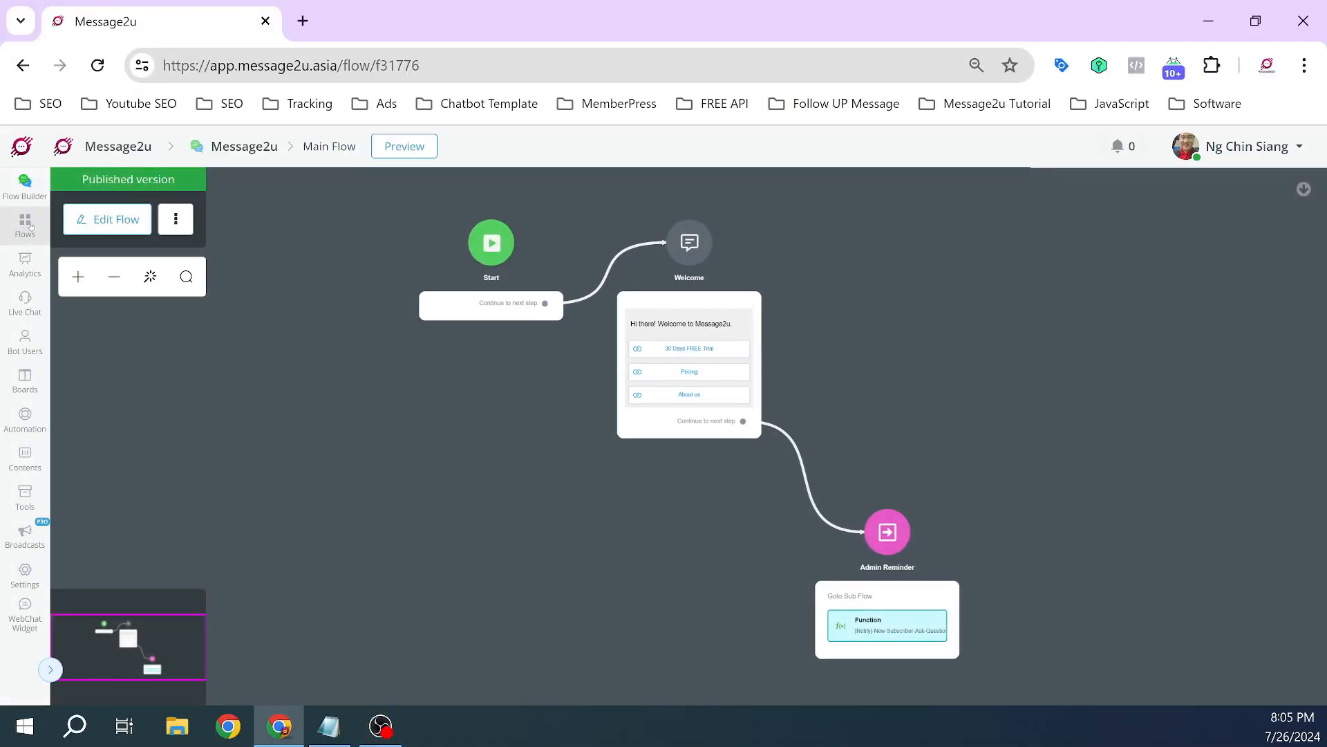
pyautogui.hotkey('ctrl', '4')
pyautogui.click(40, 242)
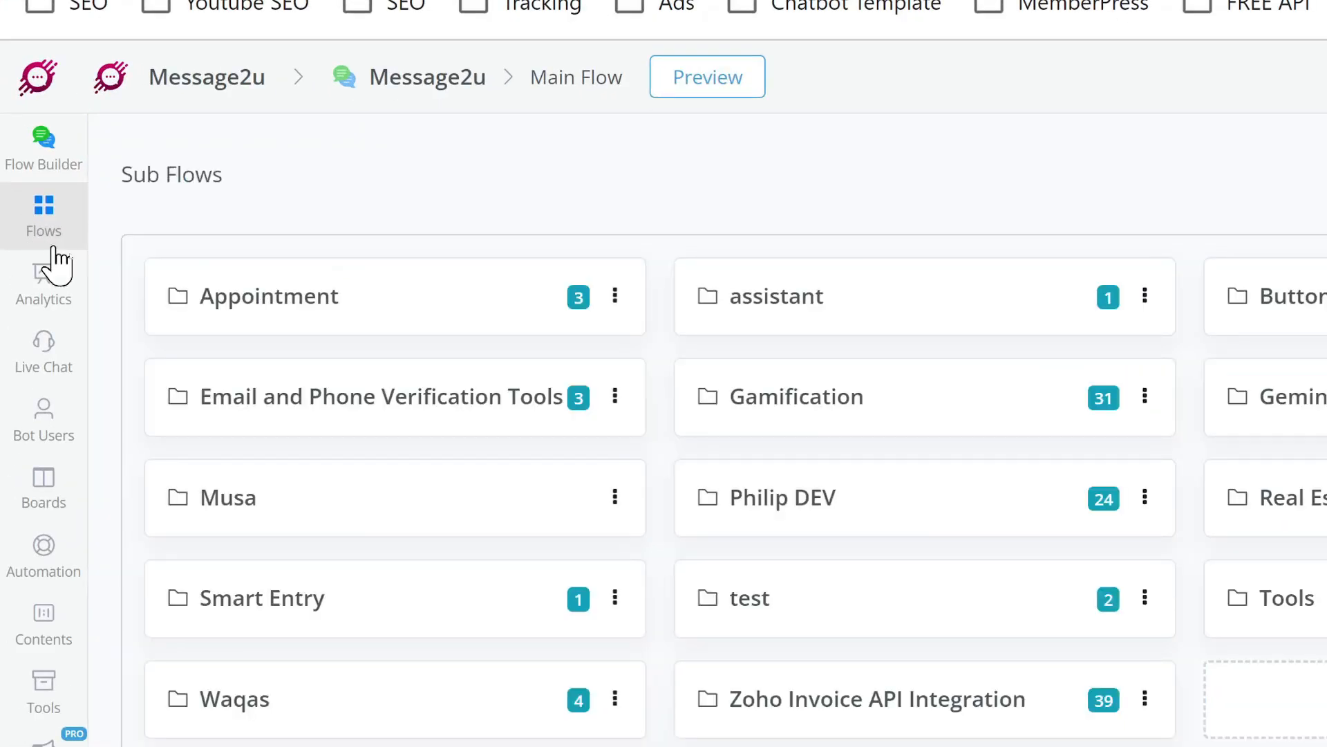
pyautogui.click(809, 605)
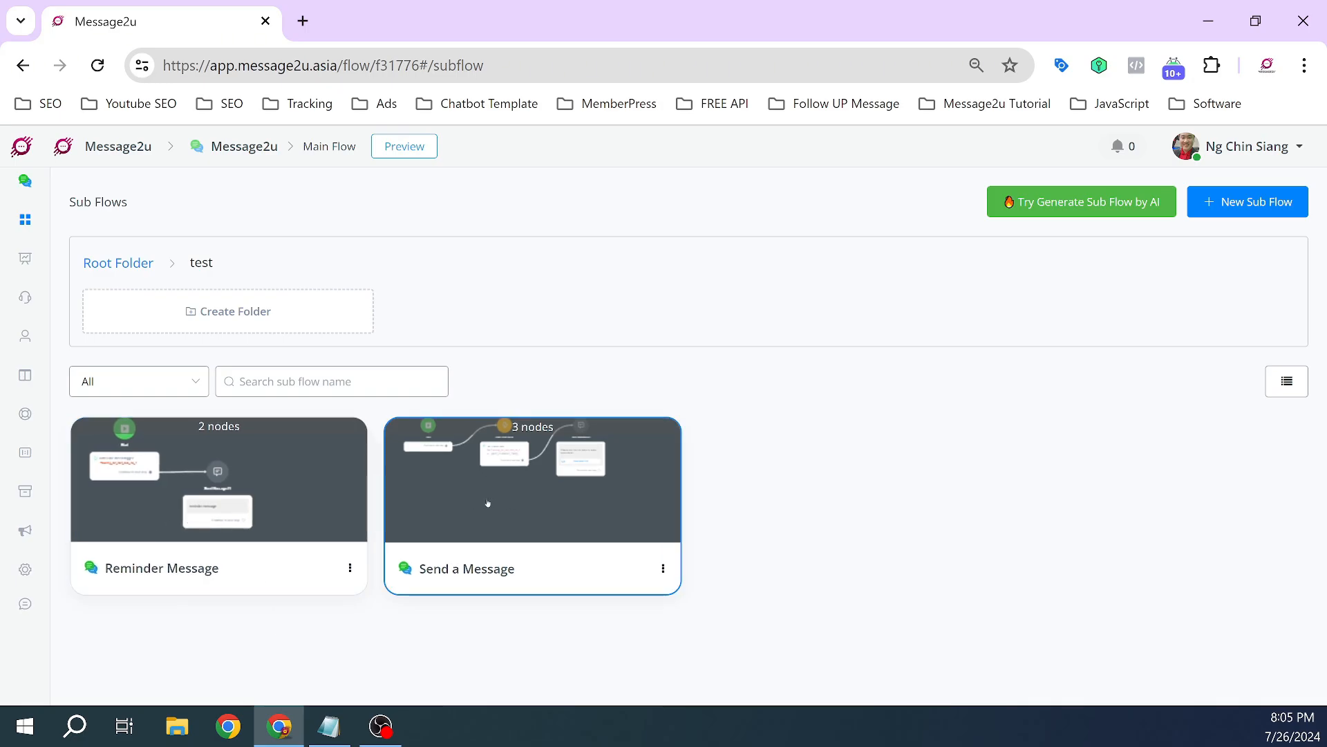
pyautogui.click(545, 494)
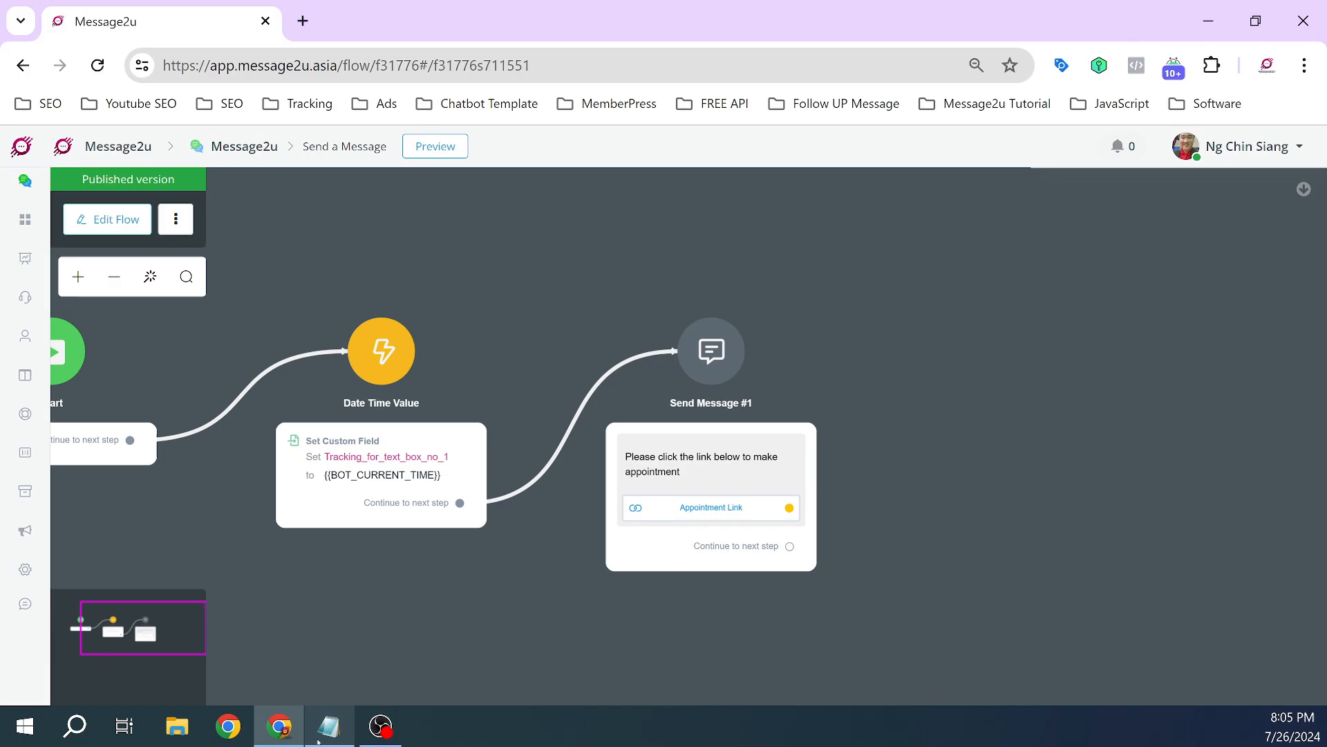
# Step: Switch to Notepad and read the scenario lines about the message with a button and the recipient's missing response
pyautogui.click(329, 726)
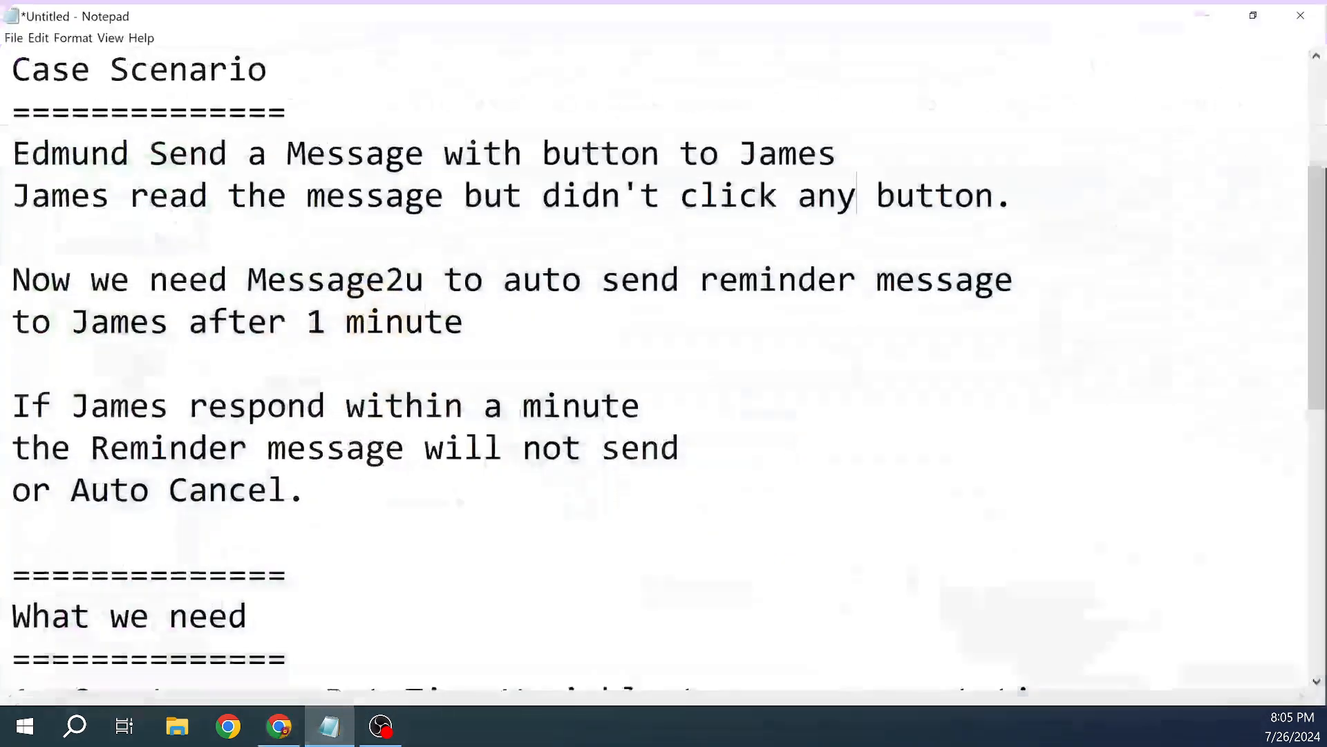
pyautogui.click(438, 319)
pyautogui.moveTo(108, 162); pyautogui.dragTo(819, 156)
pyautogui.click(700, 192)
pyautogui.moveTo(65, 198); pyautogui.dragTo(111, 198)
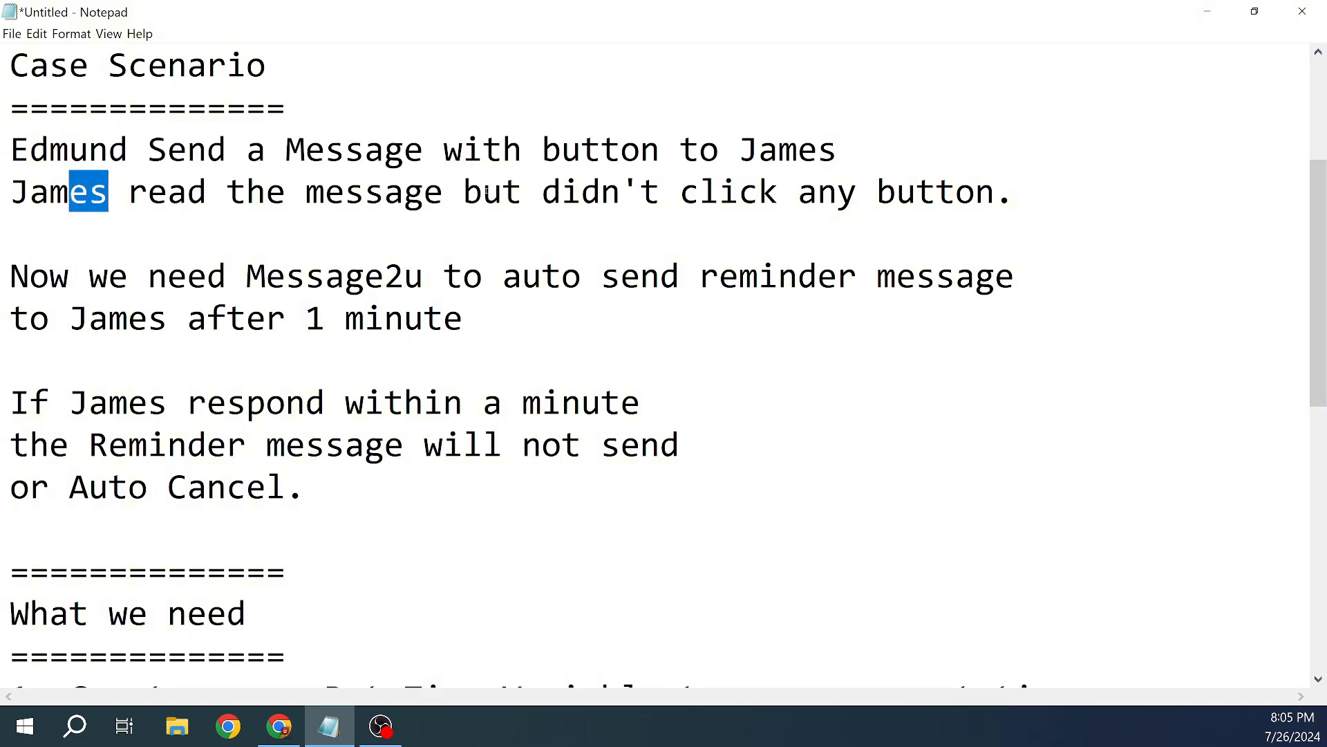
pyautogui.click(483, 193)
pyautogui.moveTo(602, 193); pyautogui.dragTo(976, 195)
pyautogui.click(890, 199)
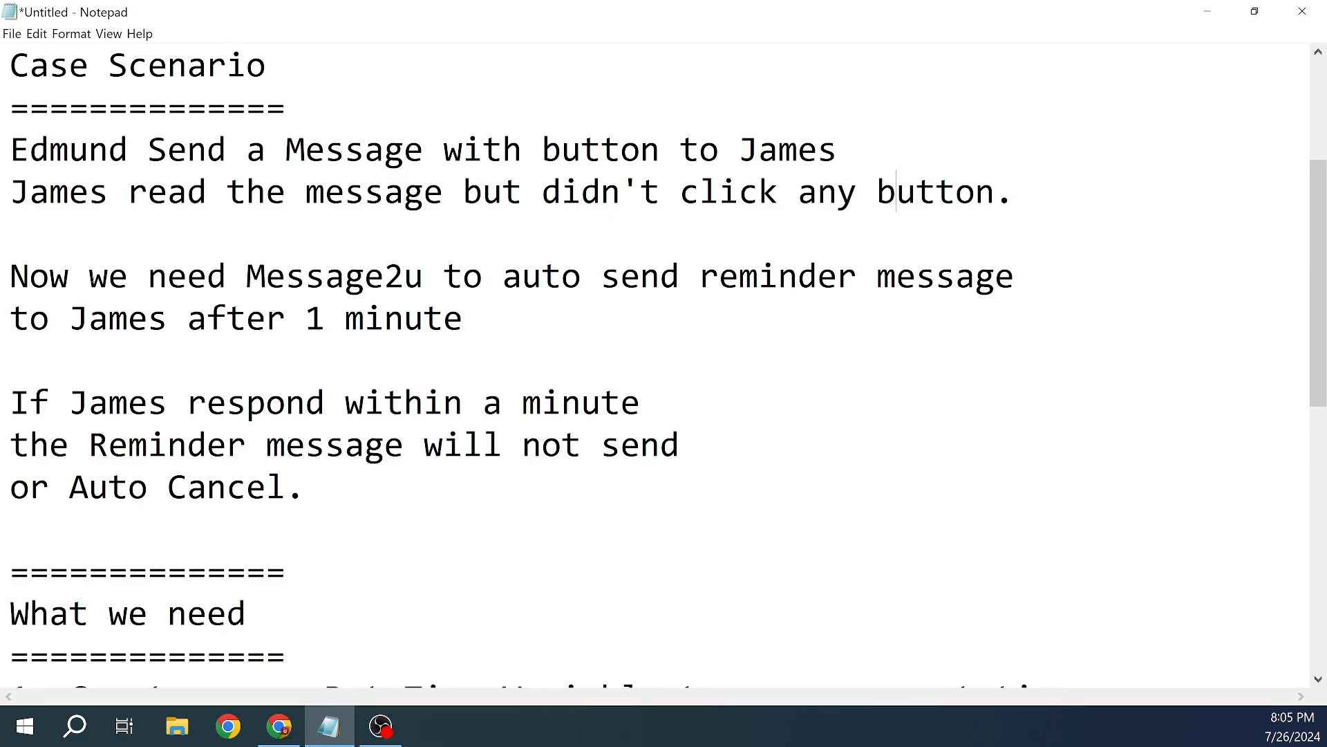
# Step: Read the requirement for automatically sending a reminder message, including its delay, in the notes
pyautogui.moveTo(48, 276); pyautogui.dragTo(996, 276)
pyautogui.click(389, 302)
pyautogui.moveTo(88, 319); pyautogui.dragTo(464, 319)
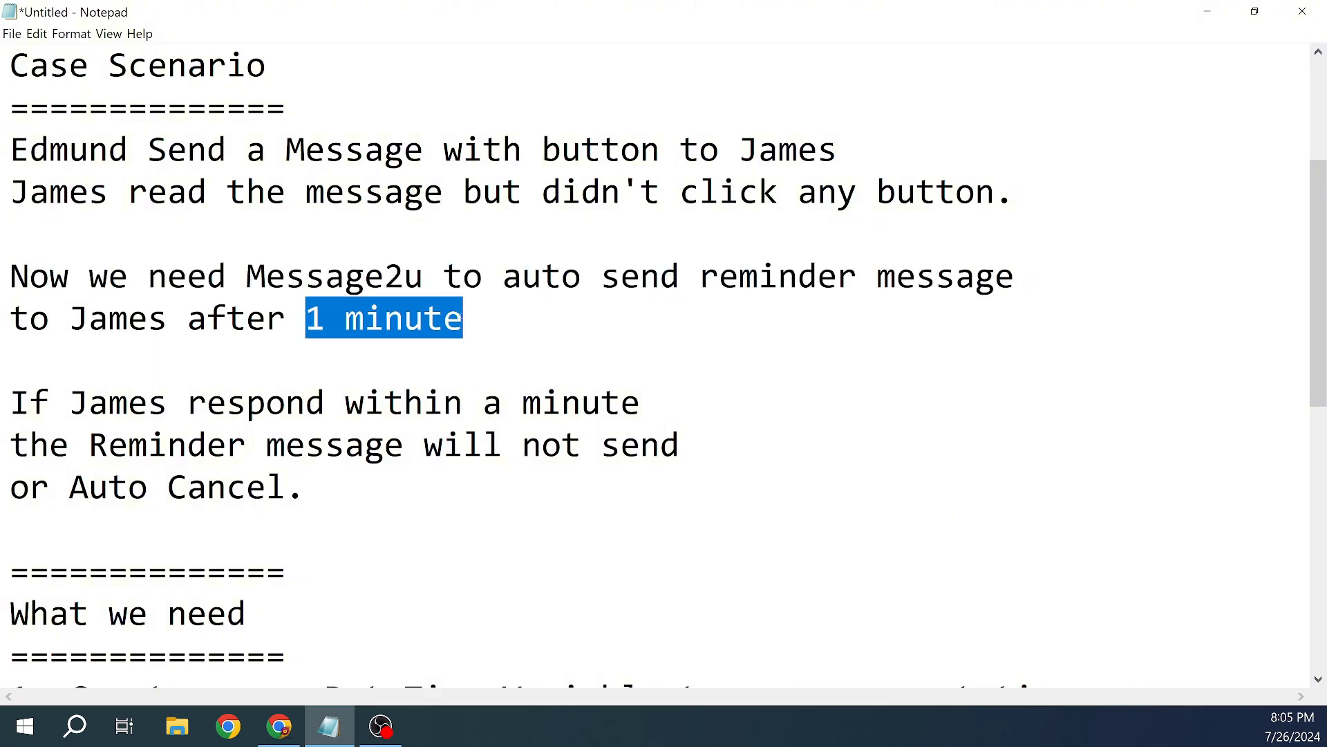
pyautogui.click(494, 326)
pyautogui.moveTo(324, 320); pyautogui.dragTo(307, 320)
pyautogui.click(477, 320)
pyautogui.click(364, 319)
pyautogui.click(366, 320)
pyautogui.click(374, 341)
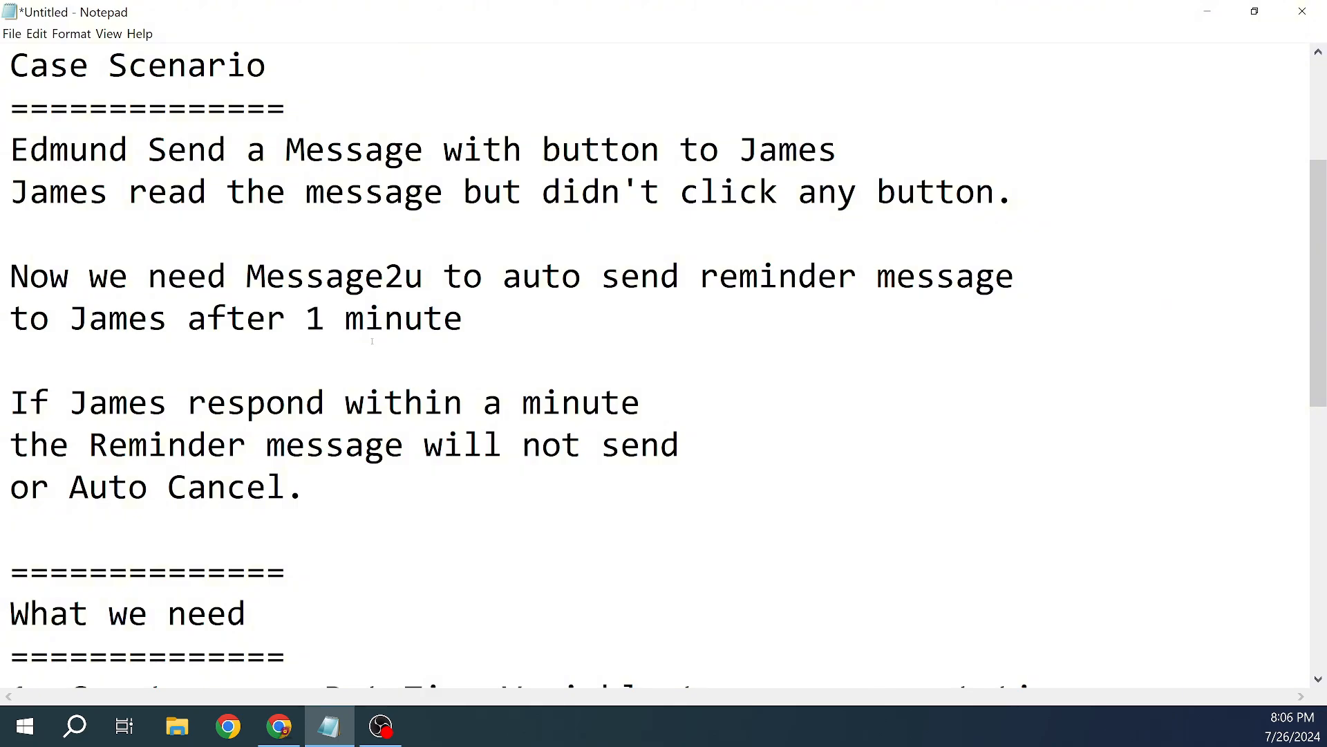
# Step: Read the condition in the notes under which the reminder message is not sent or is cancelled automatically
pyautogui.click(48, 404)
pyautogui.moveTo(188, 403); pyautogui.dragTo(580, 405)
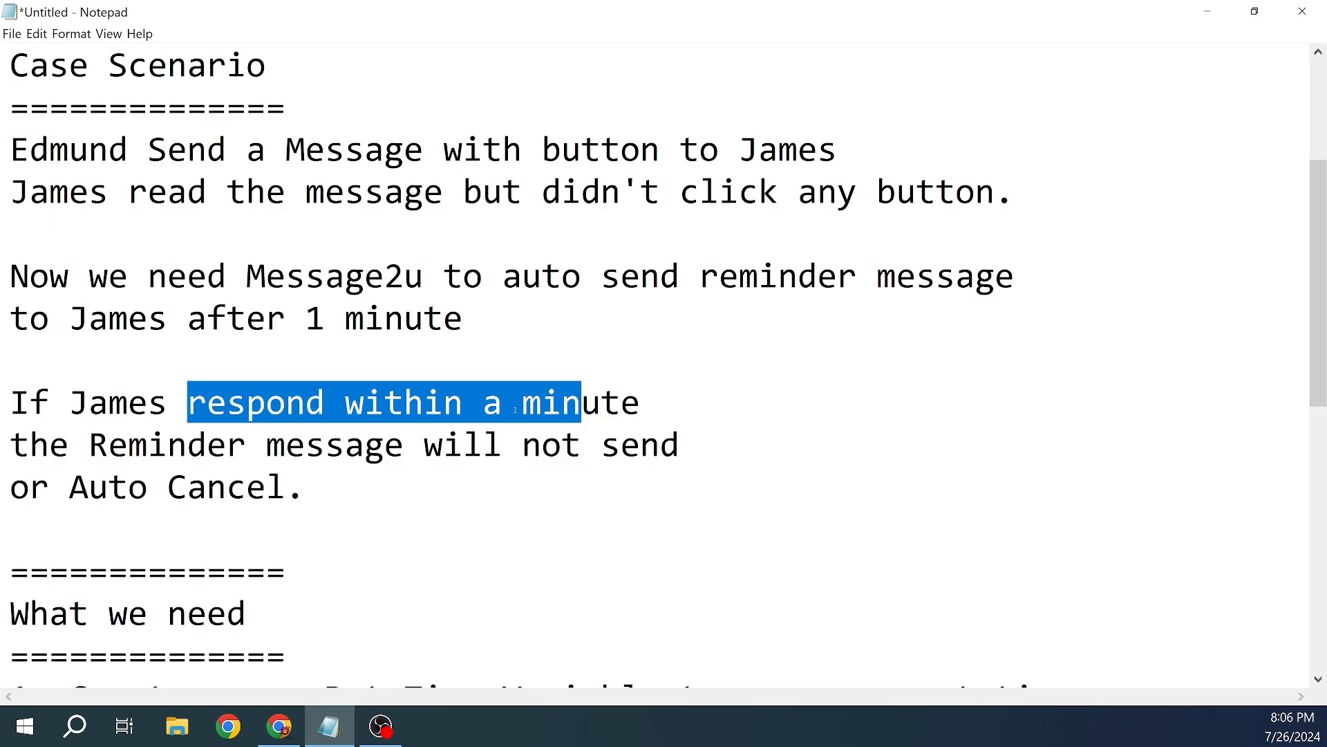
pyautogui.click(515, 409)
pyautogui.moveTo(128, 445); pyautogui.dragTo(680, 449)
pyautogui.click(454, 490)
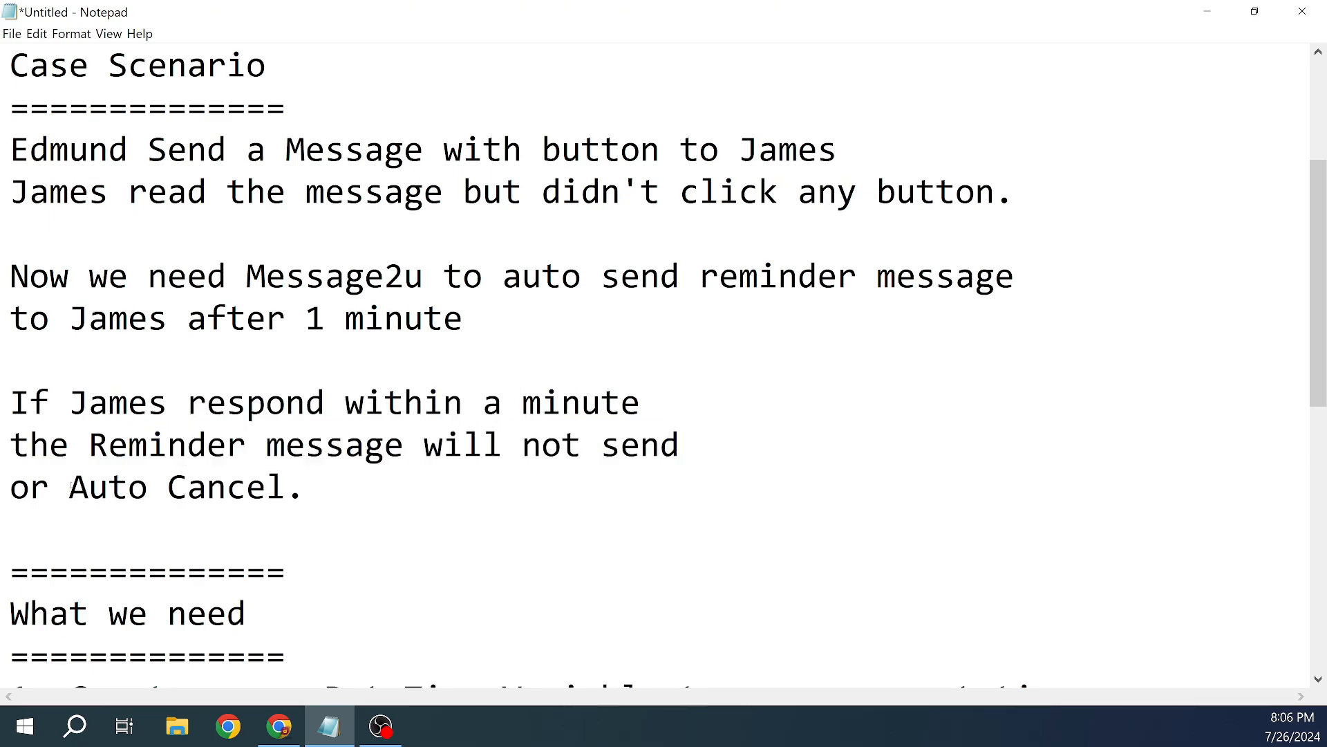
pyautogui.moveTo(60, 494); pyautogui.dragTo(311, 495)
pyautogui.click(341, 495)
# Step: Review items 1 and 2 of the "What we need" list, covering the DateTime variable and the trigger function
pyautogui.scroll(-3, 241, 465)
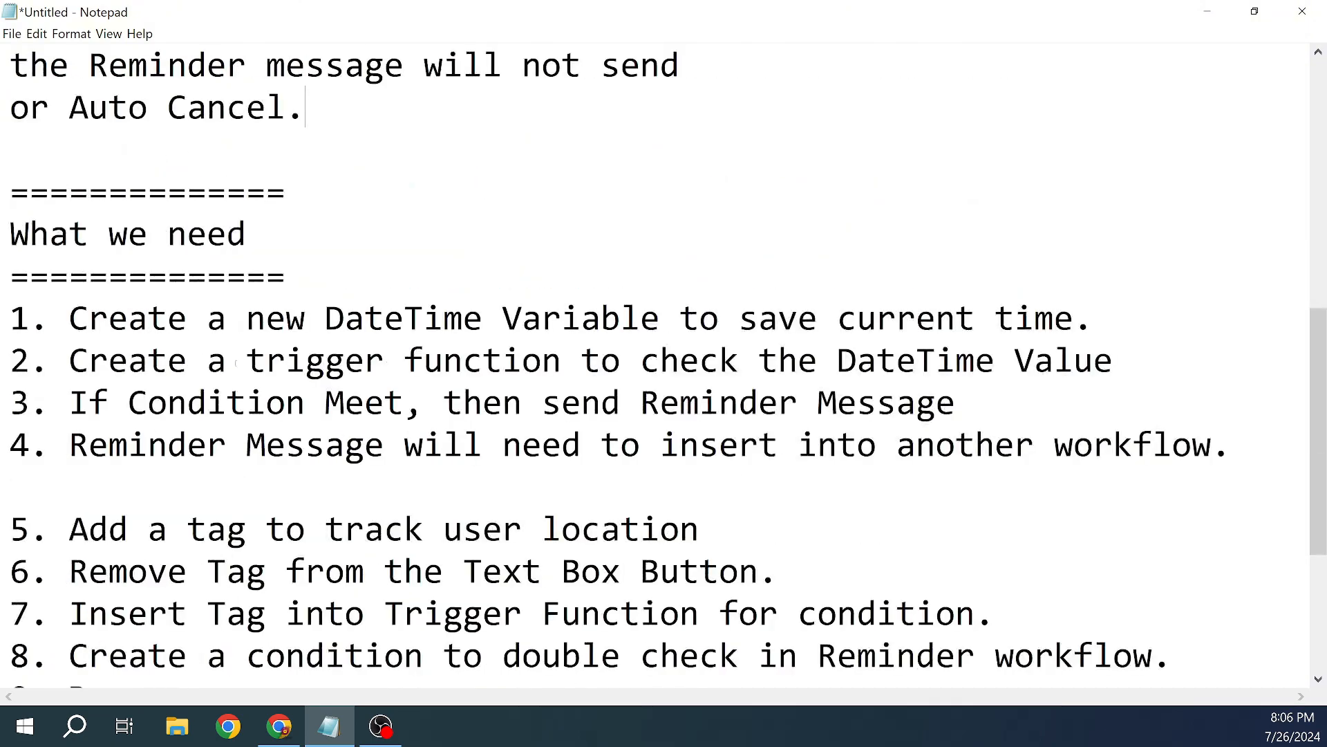
pyautogui.moveTo(10, 317); pyautogui.dragTo(173, 481)
pyautogui.click(41, 343)
pyautogui.moveTo(14, 320); pyautogui.dragTo(49, 322)
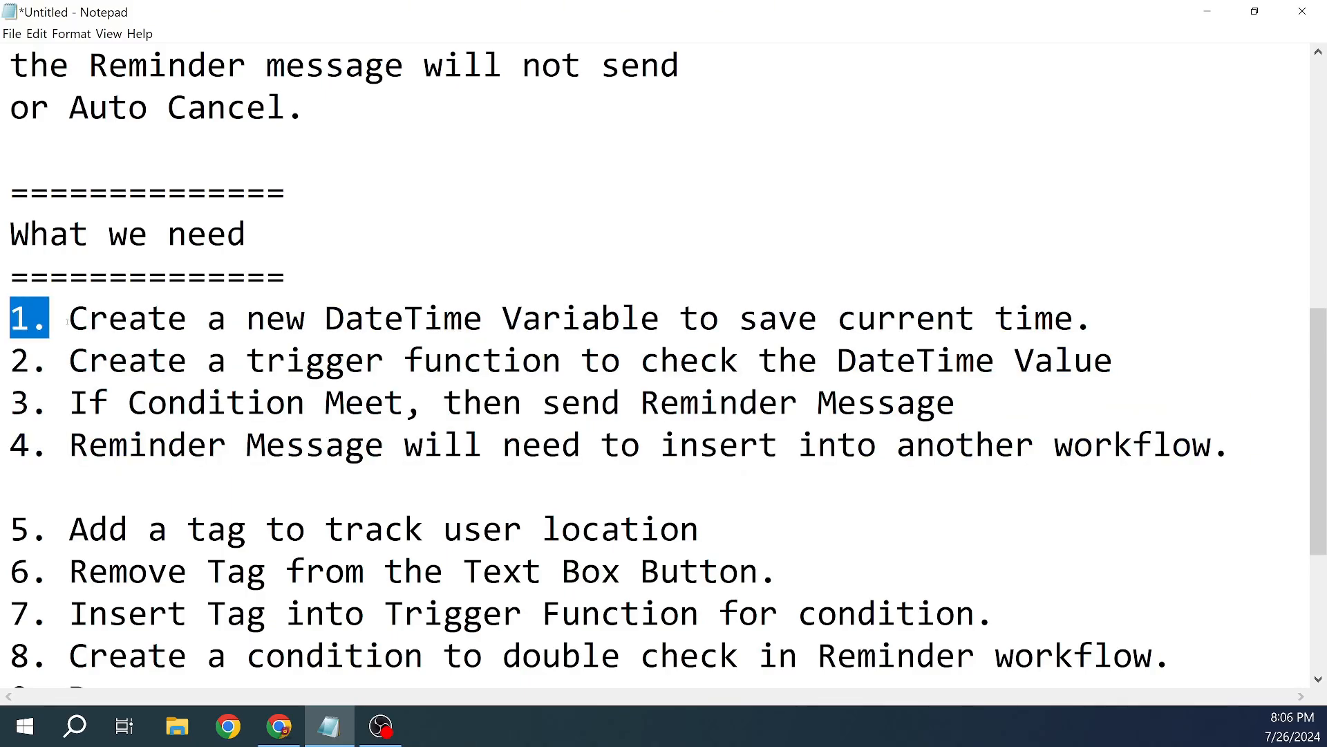
pyautogui.click(129, 325)
pyautogui.moveTo(167, 327); pyautogui.dragTo(1036, 334)
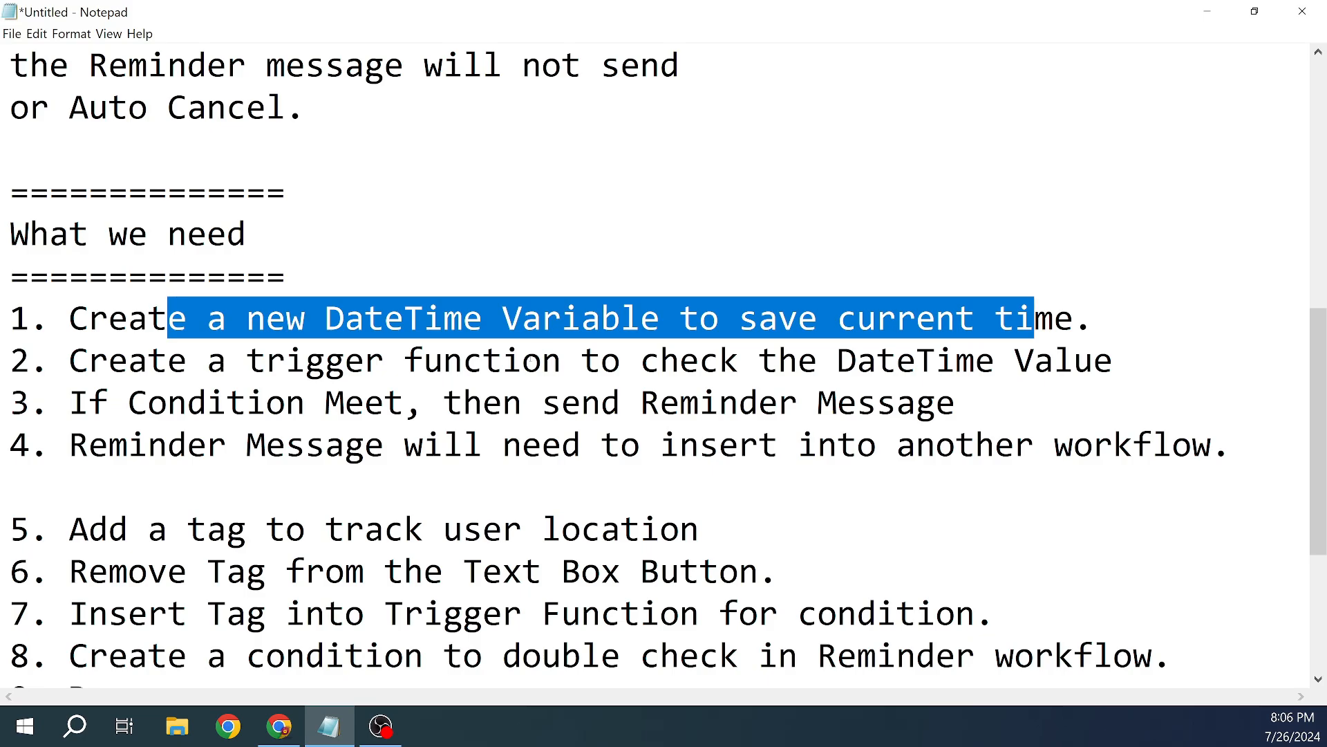
pyautogui.click(522, 360)
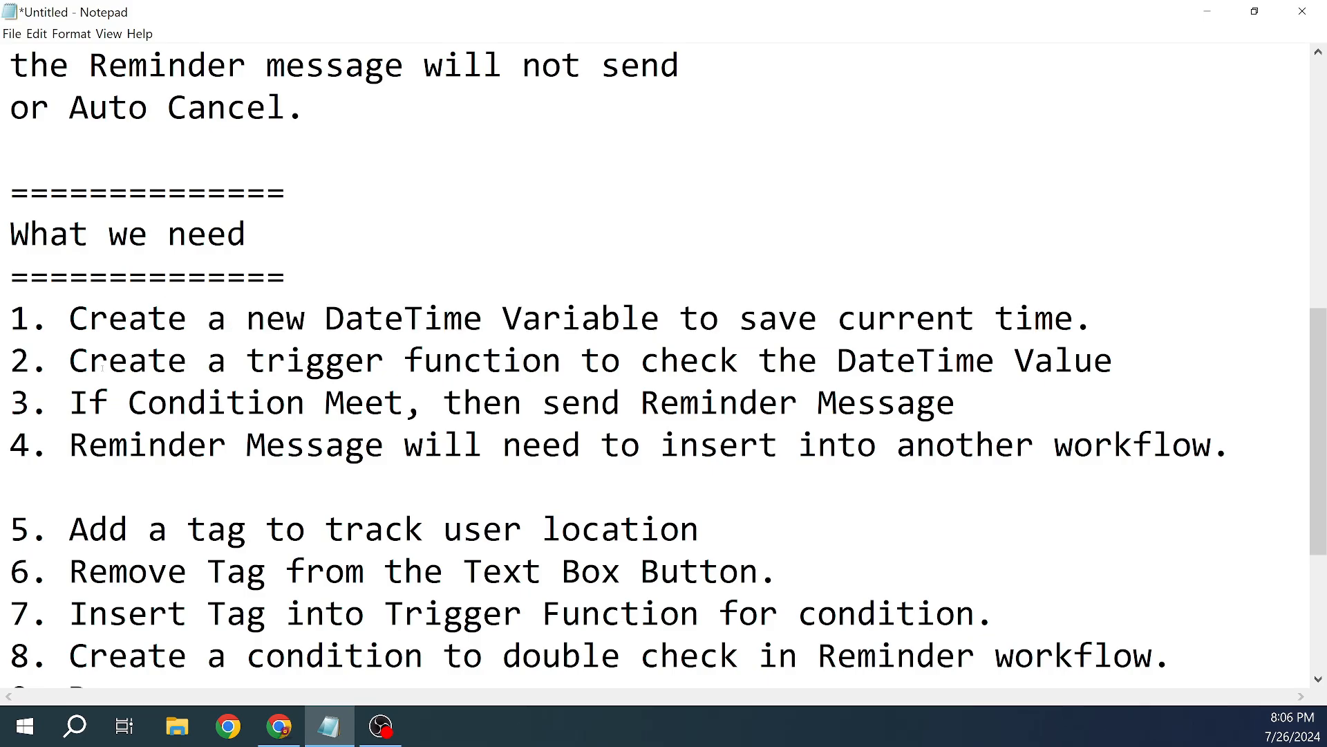
pyautogui.moveTo(79, 364); pyautogui.dragTo(549, 371)
pyautogui.click(813, 366)
pyautogui.moveTo(764, 325); pyautogui.dragTo(1030, 326)
# Step: Review item 3 of the "What we need" list, covering the condition for sending the reminder message
pyautogui.click(266, 403)
pyautogui.click(254, 409)
pyautogui.moveTo(86, 404); pyautogui.dragTo(316, 406)
pyautogui.click(328, 427)
pyautogui.moveTo(247, 406); pyautogui.dragTo(402, 405)
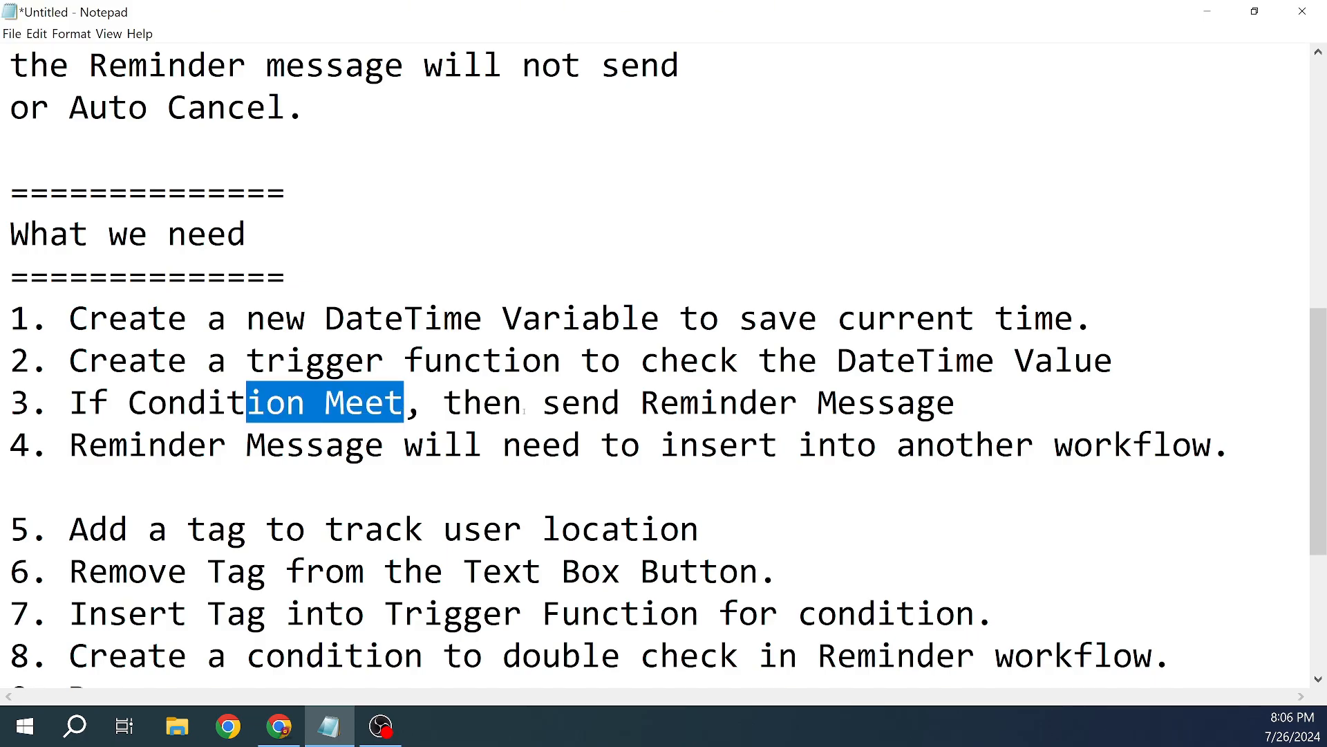
pyautogui.moveTo(524, 410); pyautogui.dragTo(955, 406)
pyautogui.click(581, 402)
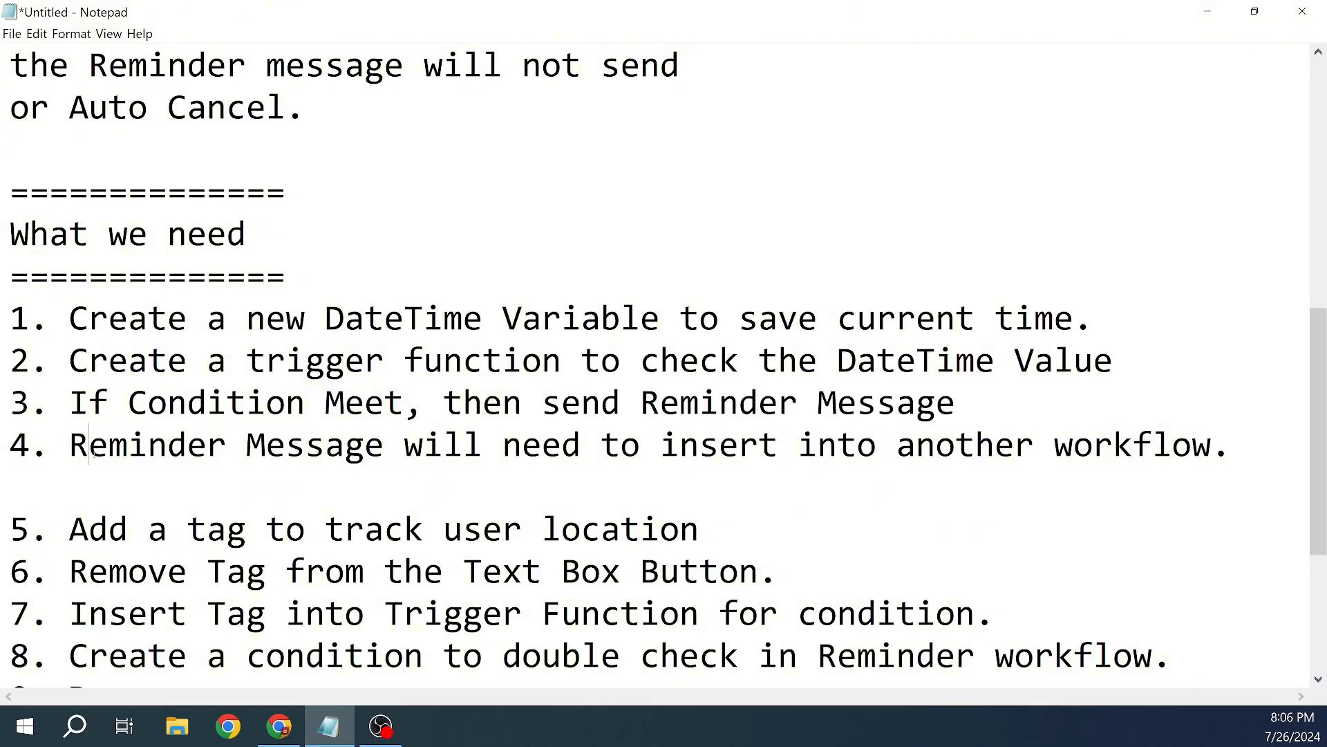
# Step: Review item 4 about placing the reminder message in another workflow, and switch back to the Message2u flow
pyautogui.moveTo(89, 453); pyautogui.dragTo(339, 448)
pyautogui.click(482, 444)
pyautogui.moveTo(620, 443); pyautogui.dragTo(1174, 444)
pyautogui.click(969, 520)
pyautogui.moveTo(916, 444); pyautogui.dragTo(1173, 443)
pyautogui.click(995, 444)
pyautogui.click(1207, 11)
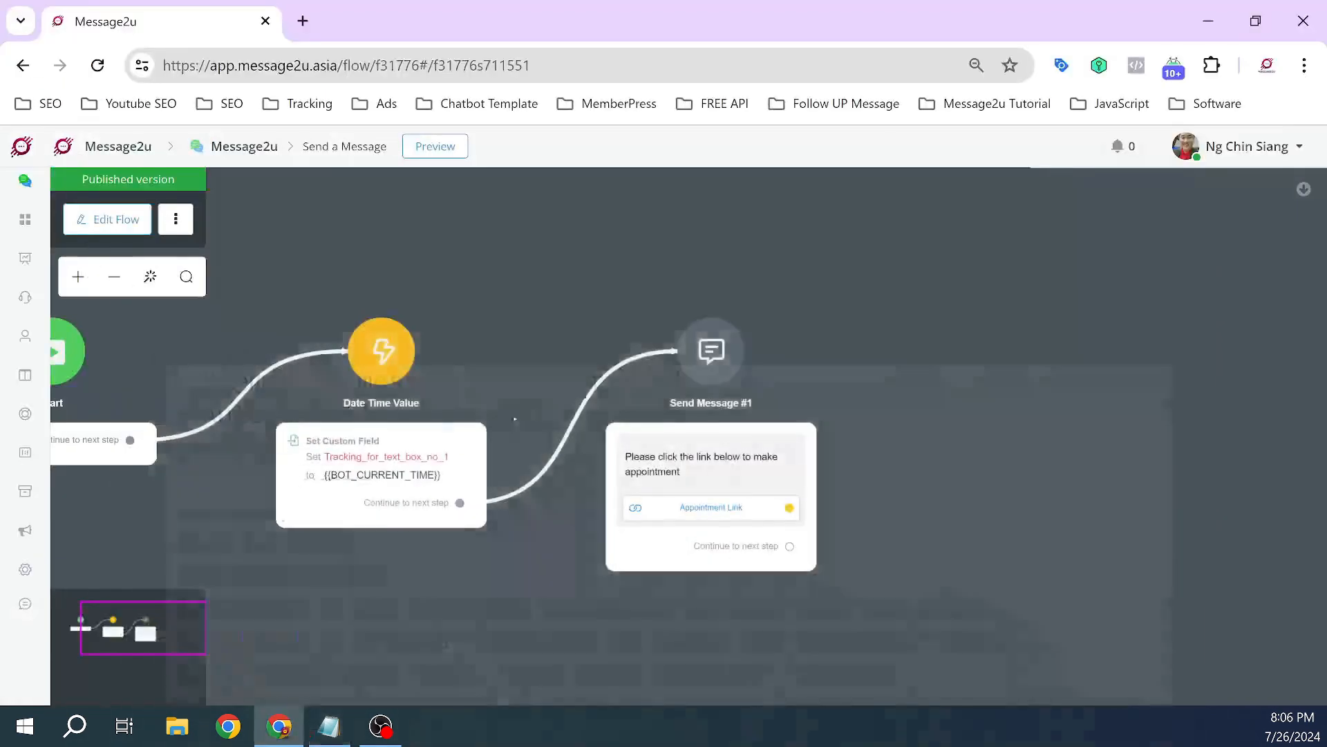
# Step: Reopen the Send a Message sub flow from the sub flow list and put it into editing mode
pyautogui.click(27, 225)
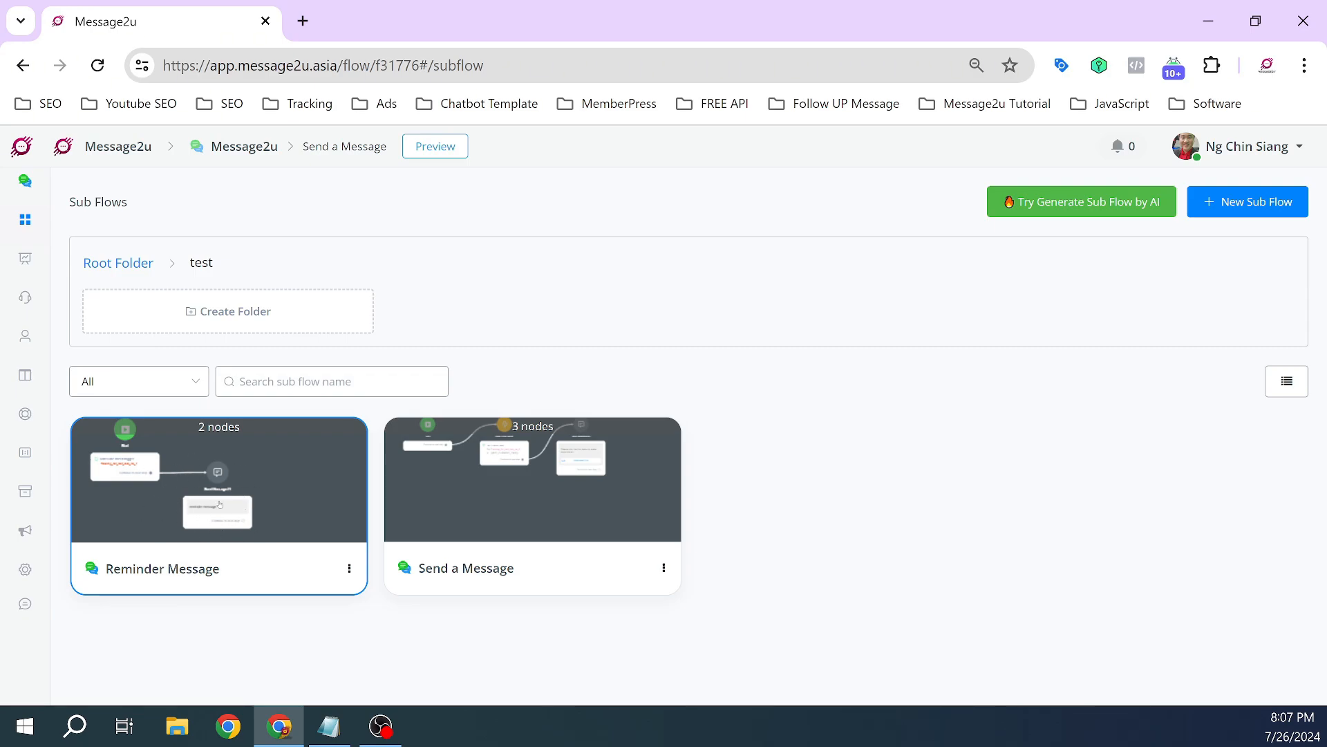
pyautogui.click(543, 485)
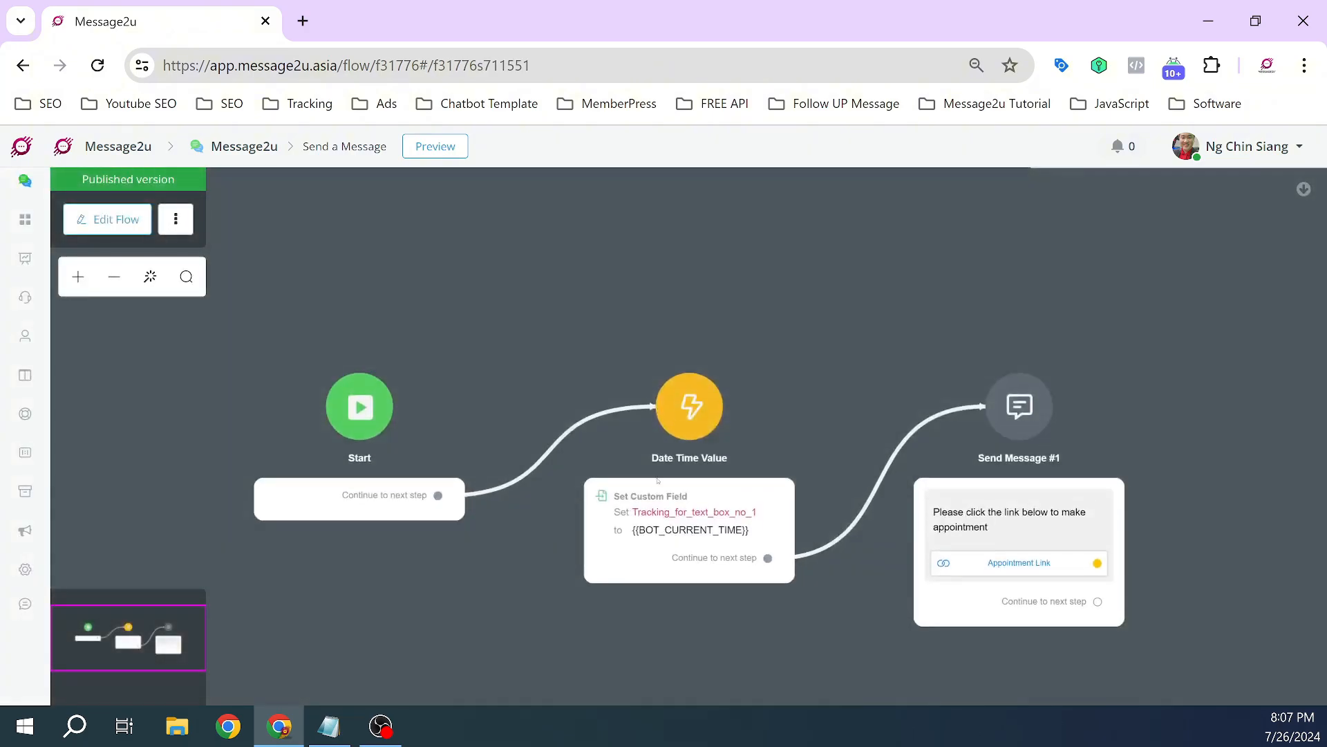
pyautogui.click(107, 219)
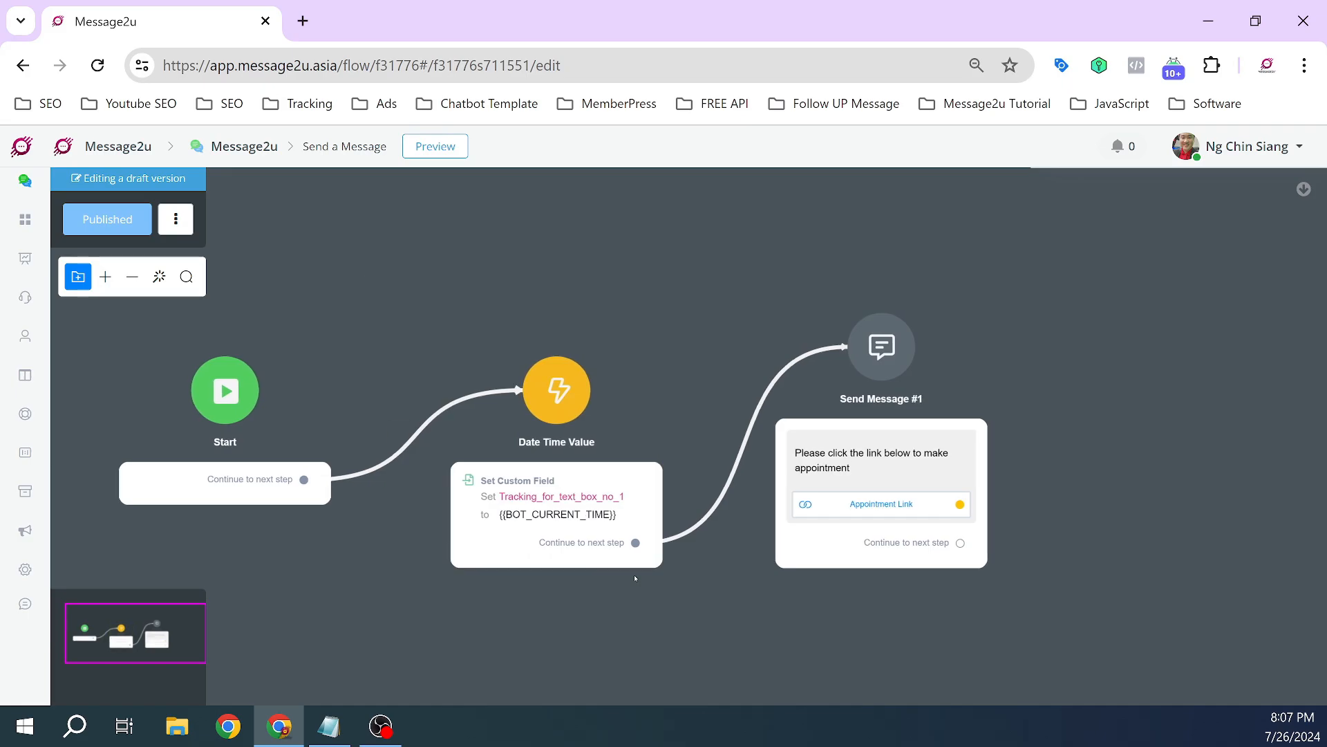
# Step: Examine the Send Message #1 step's text and its Appointment Link button settings, and close its details
pyautogui.moveTo(707, 595); pyautogui.dragTo(643, 616)
pyautogui.scroll(5, 967, 537)
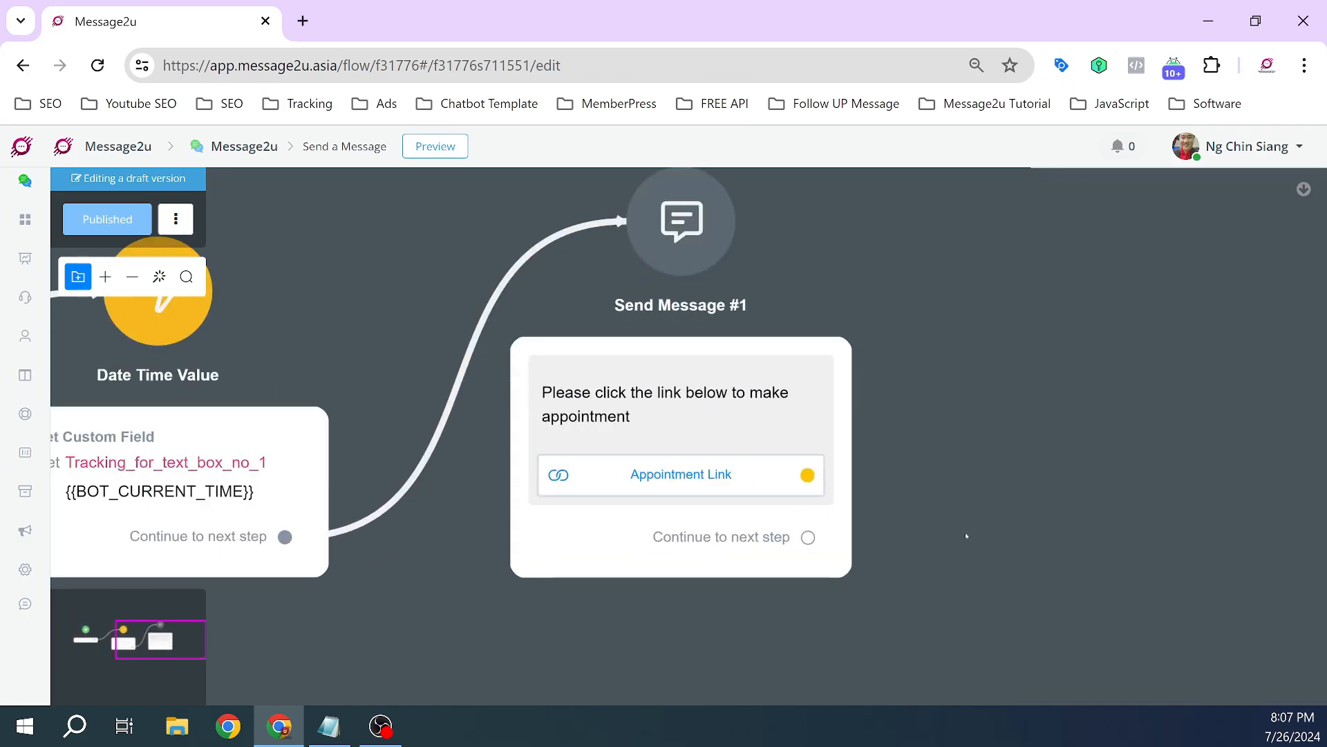
pyautogui.click(654, 357)
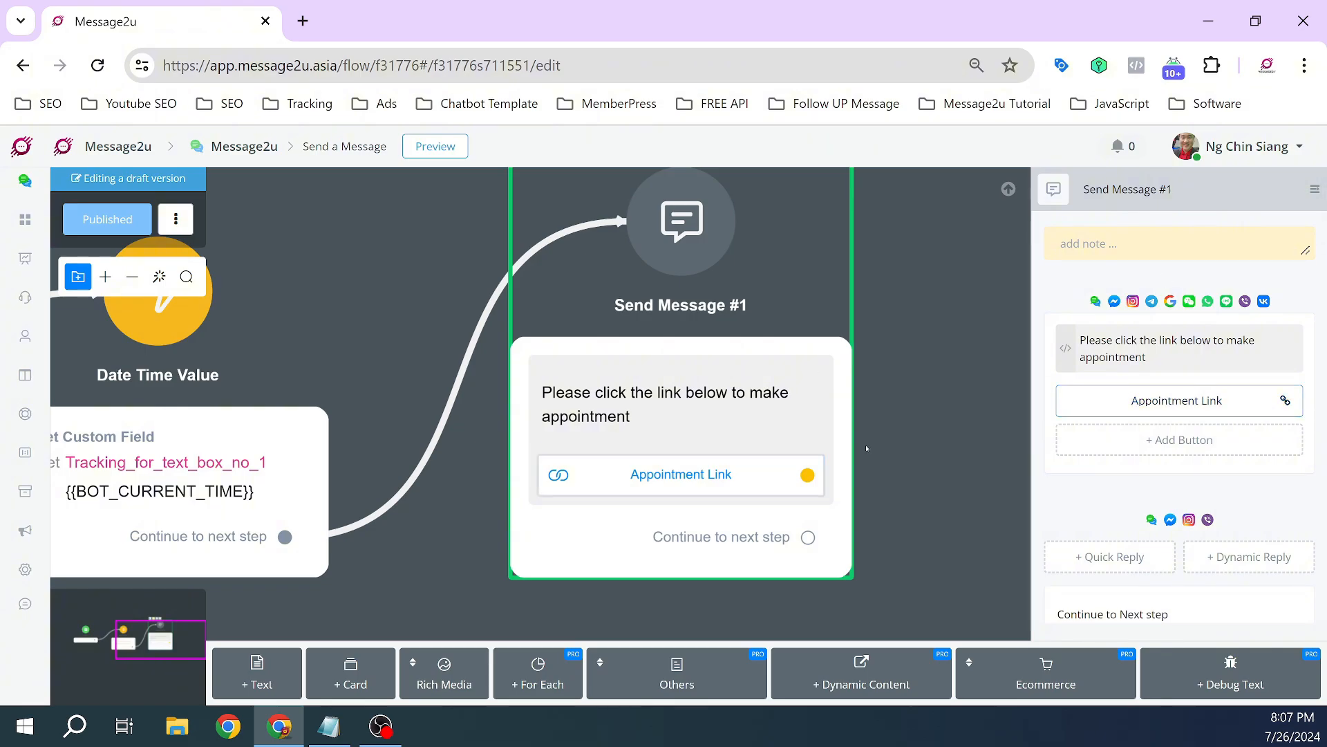
pyautogui.moveTo(886, 383); pyautogui.dragTo(862, 409)
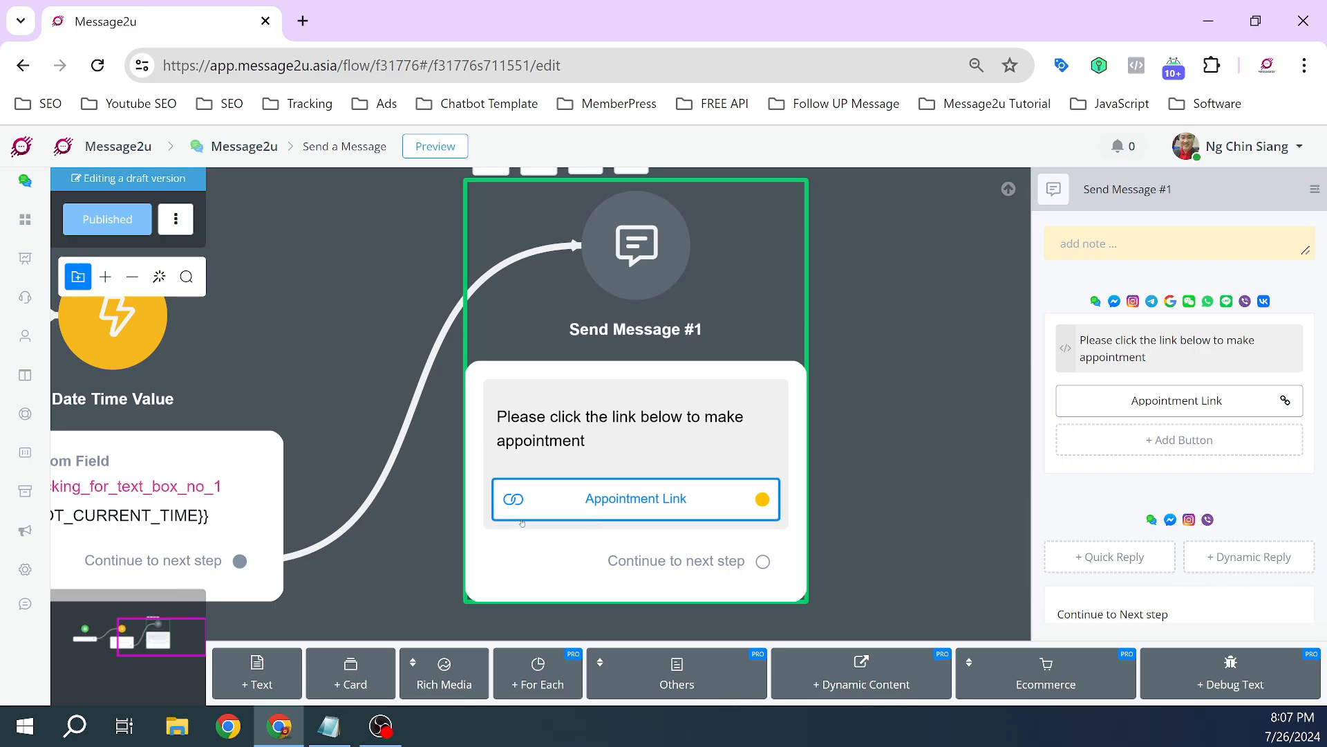
pyautogui.click(851, 466)
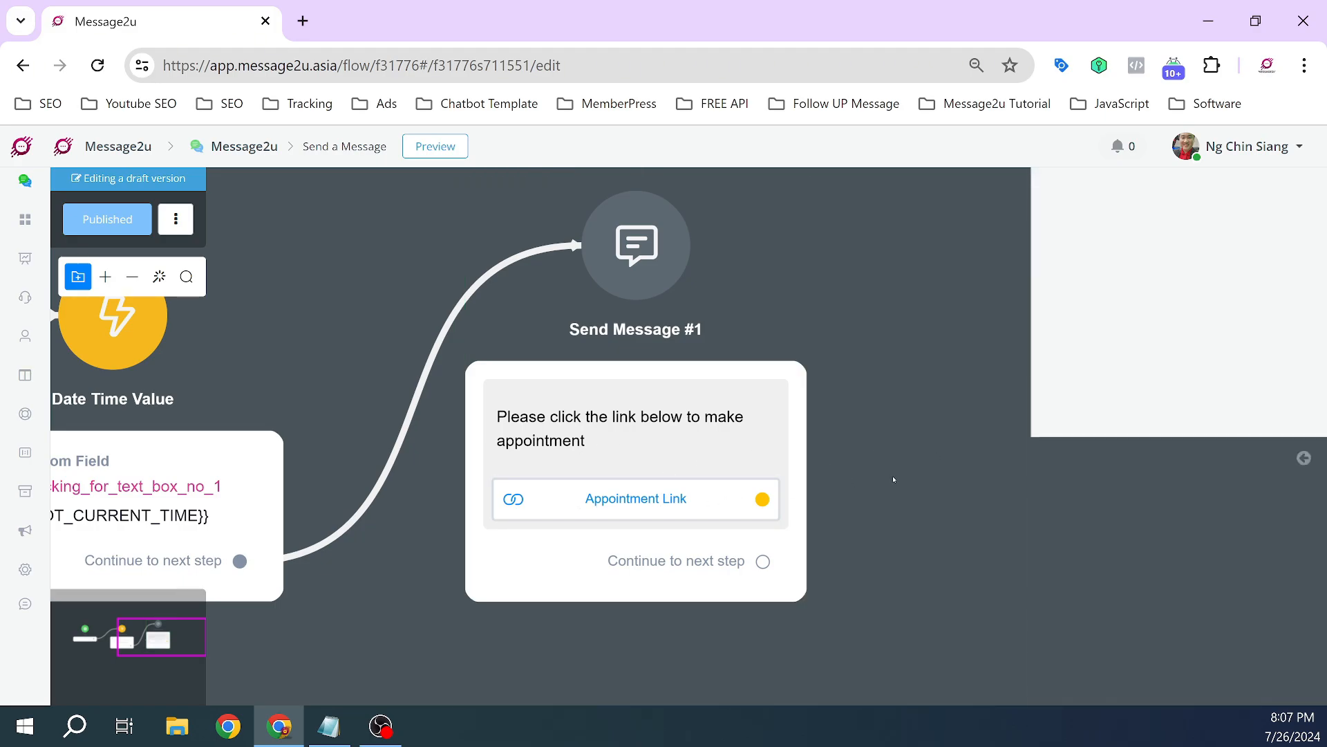
# Step: Examine the Date Time Value action's custom field setting and the types of new step that can be created
pyautogui.scroll(-5, 588, 580)
pyautogui.click(479, 478)
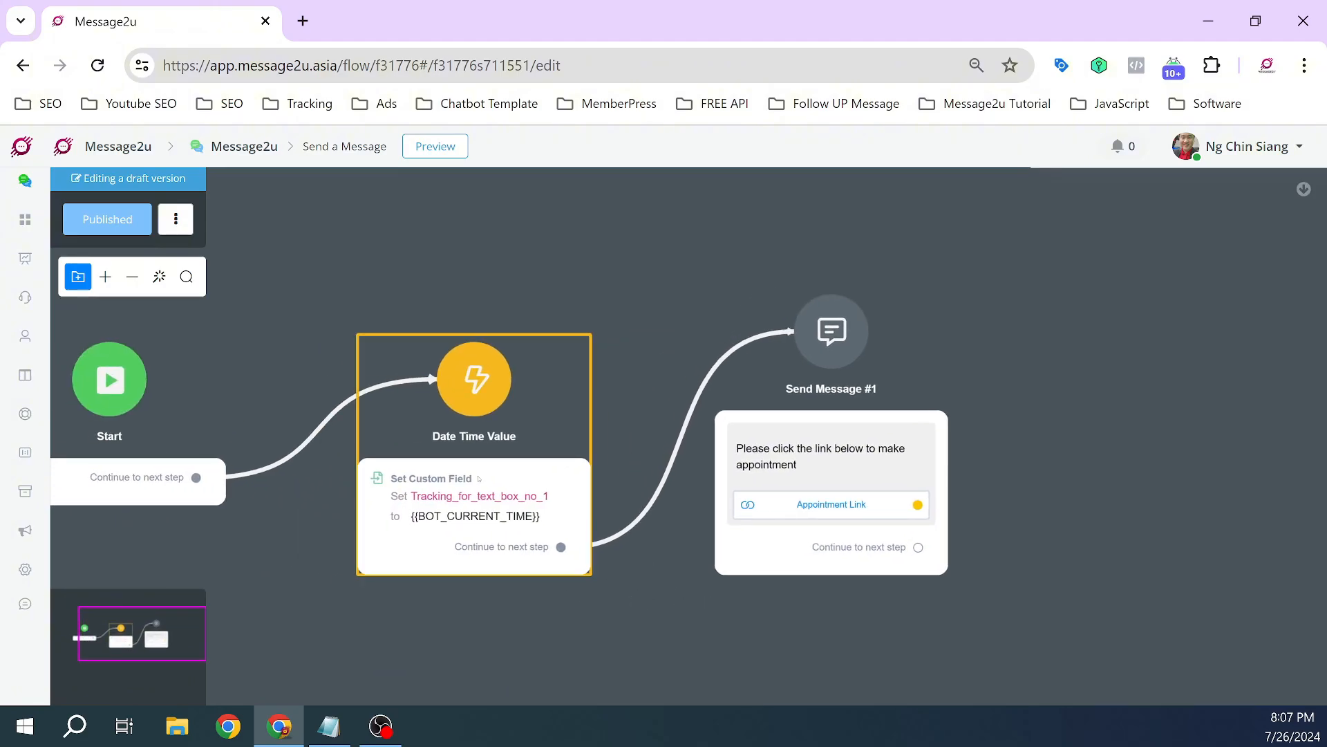
pyautogui.click(490, 493)
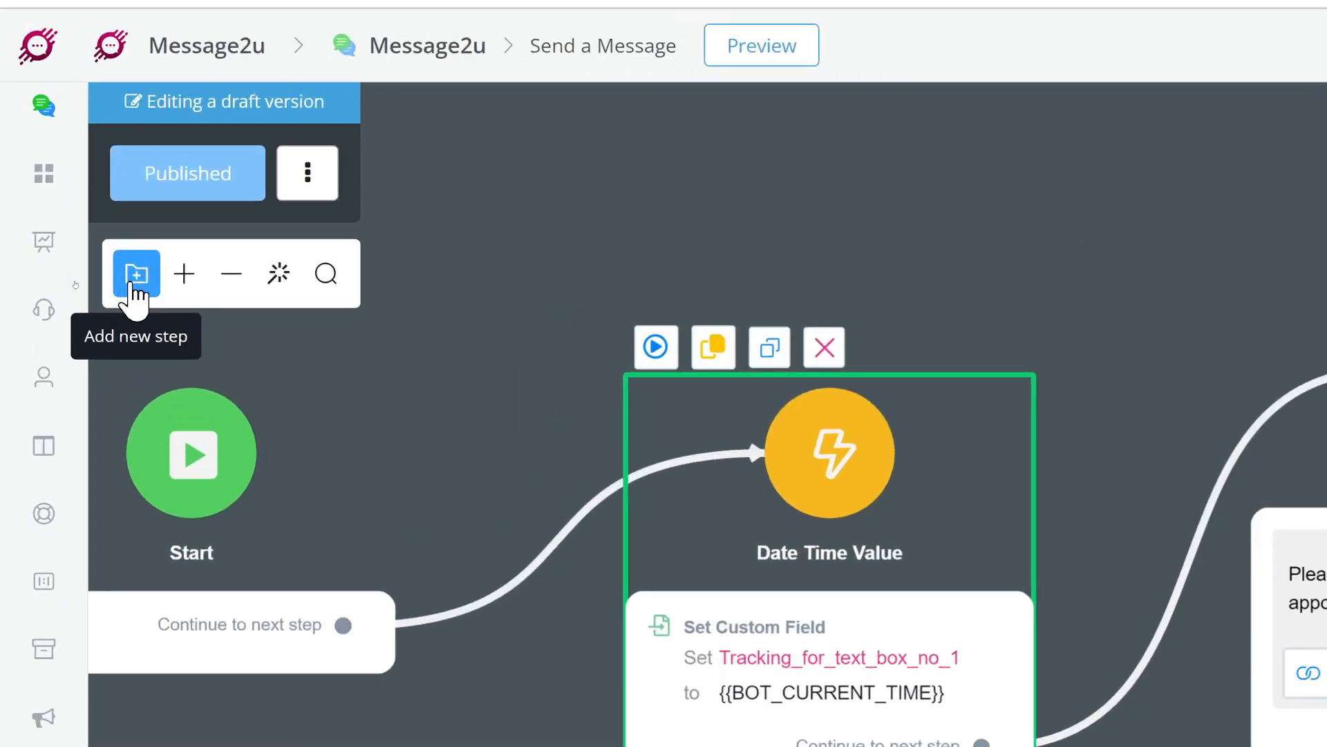
pyautogui.click(76, 279)
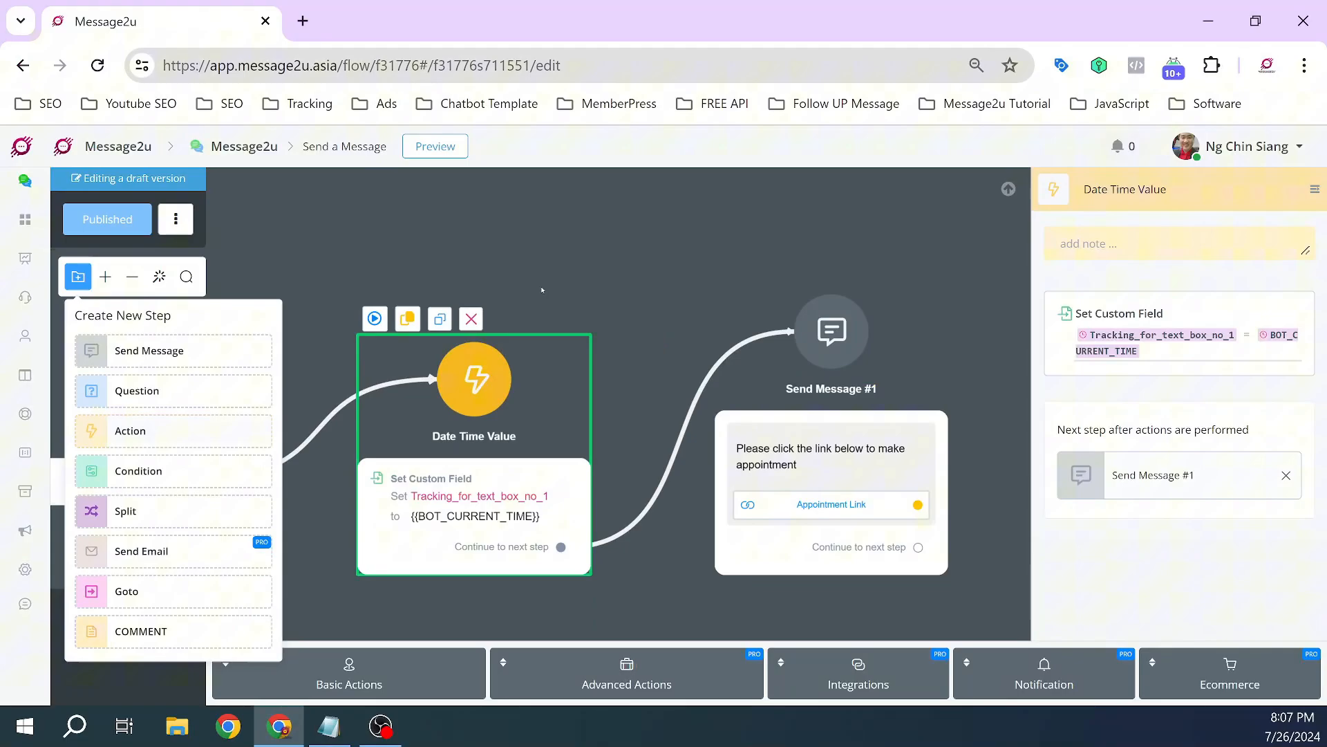
pyautogui.click(949, 298)
pyautogui.click(893, 694)
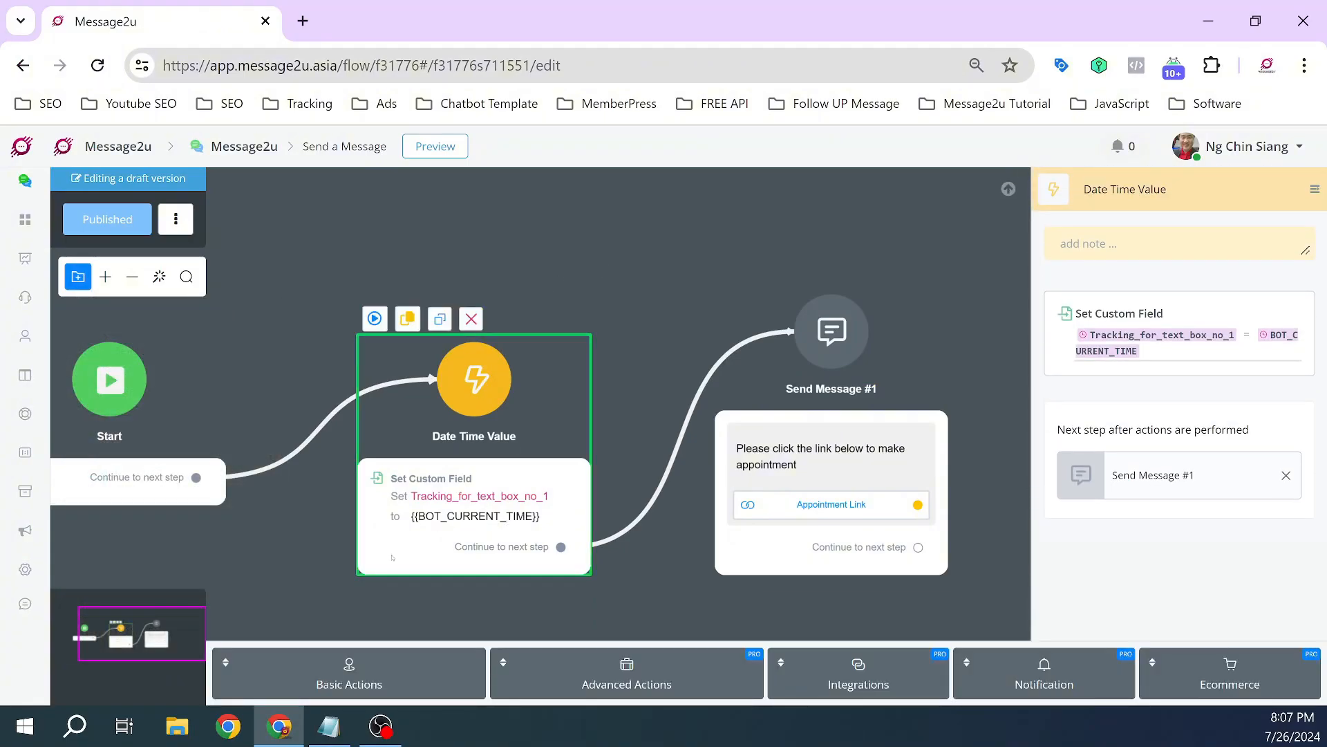
# Step: Look up the Set Variable Value description among the Date Time Value step's basic actions, and close the step's details
pyautogui.click(343, 685)
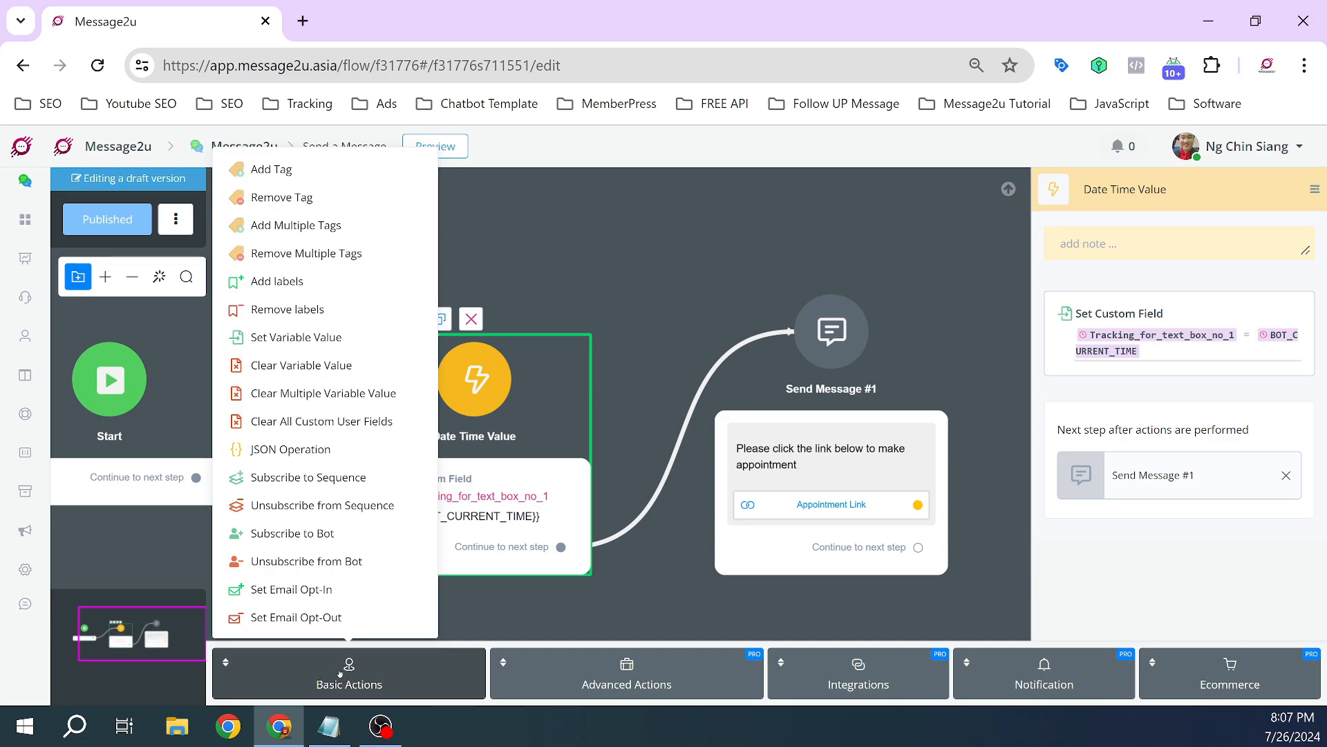
pyautogui.moveTo(290, 343)
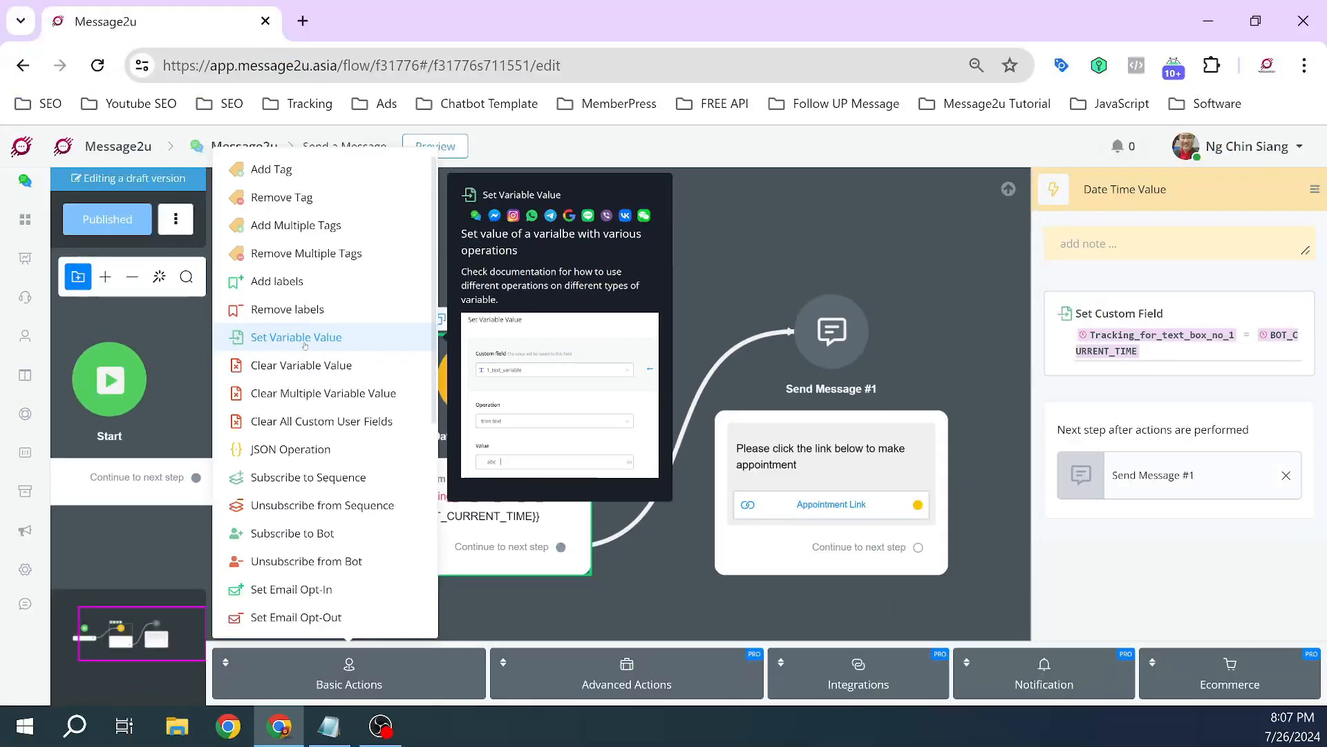
pyautogui.click(917, 340)
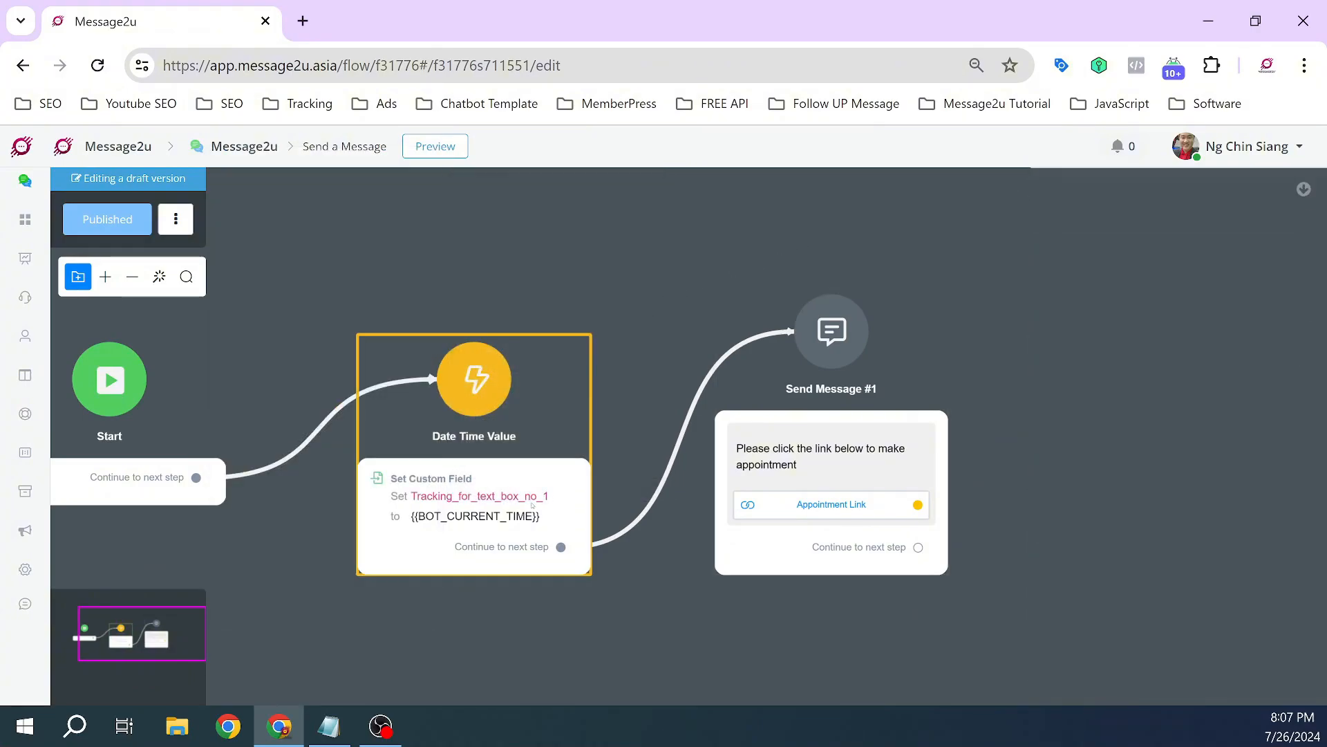
# Step: Add a second Set Variable Value action to the Date Time Value step and look over the basic actions
pyautogui.click(532, 505)
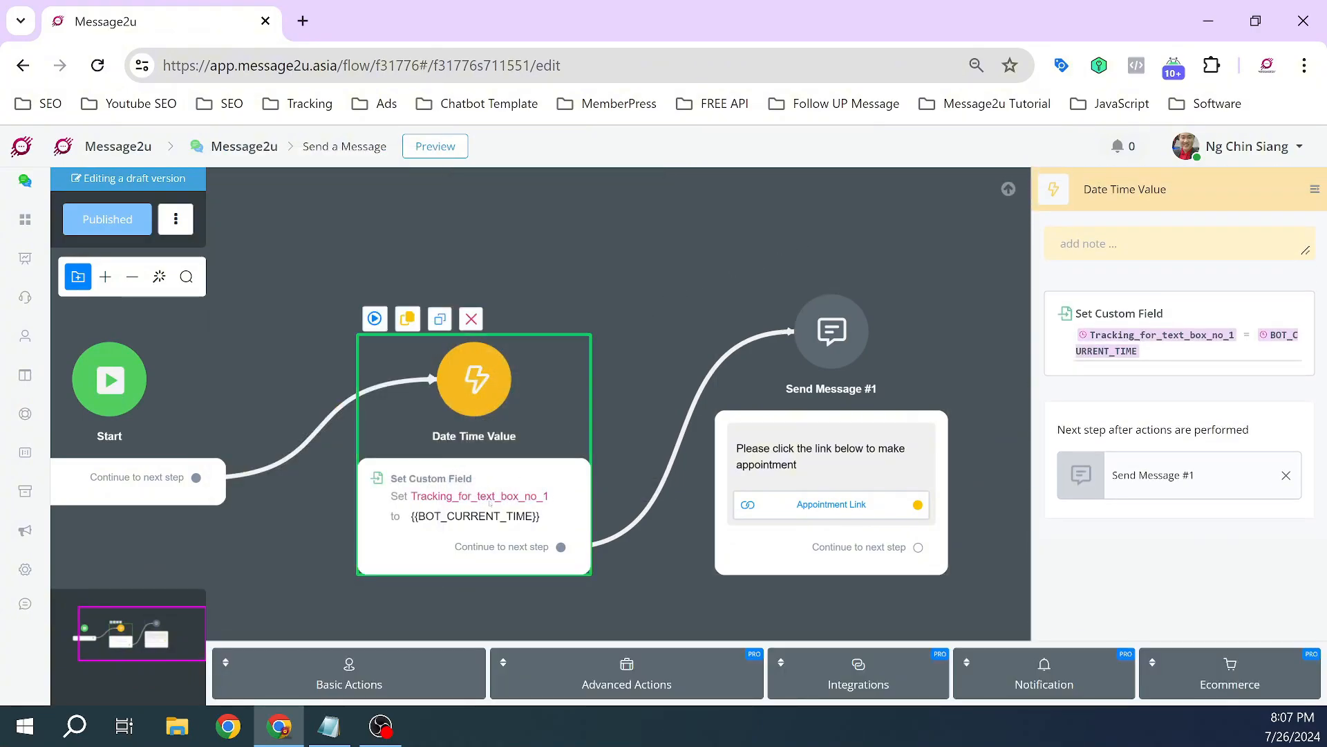
pyautogui.click(348, 672)
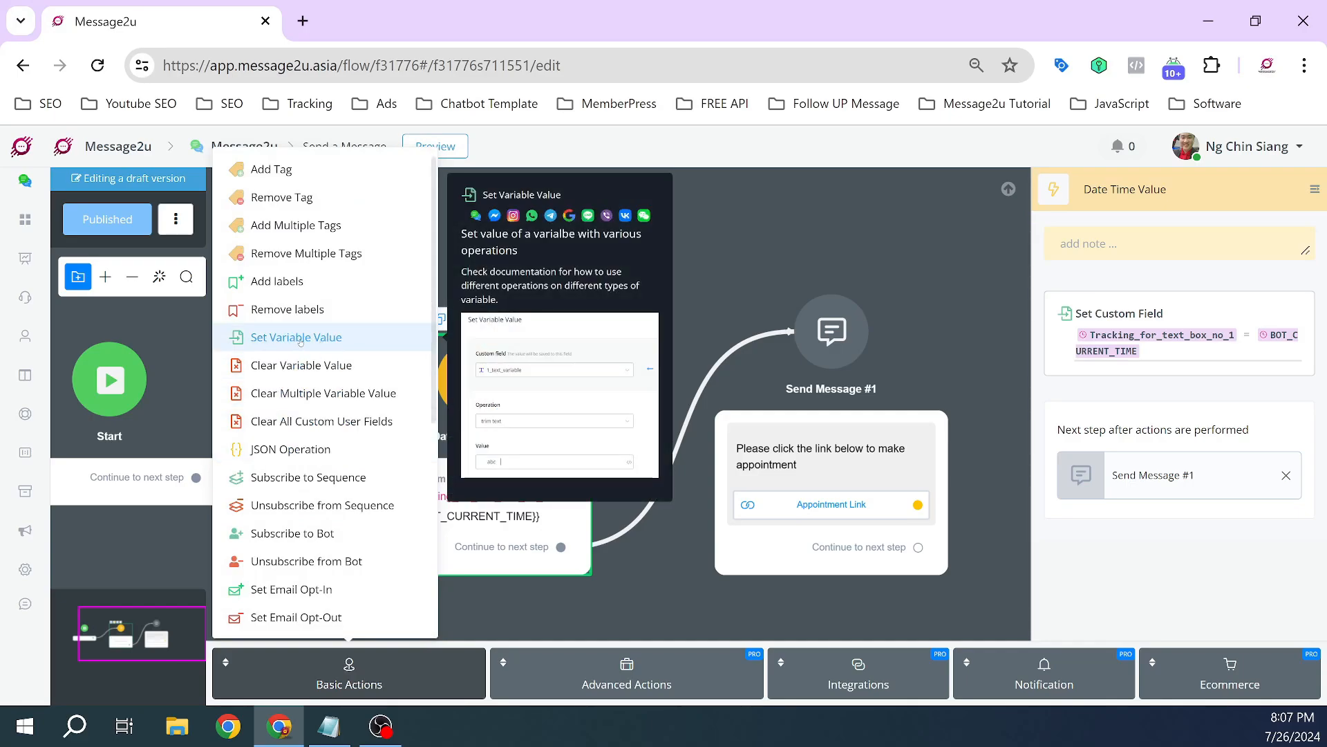
pyautogui.click(298, 337)
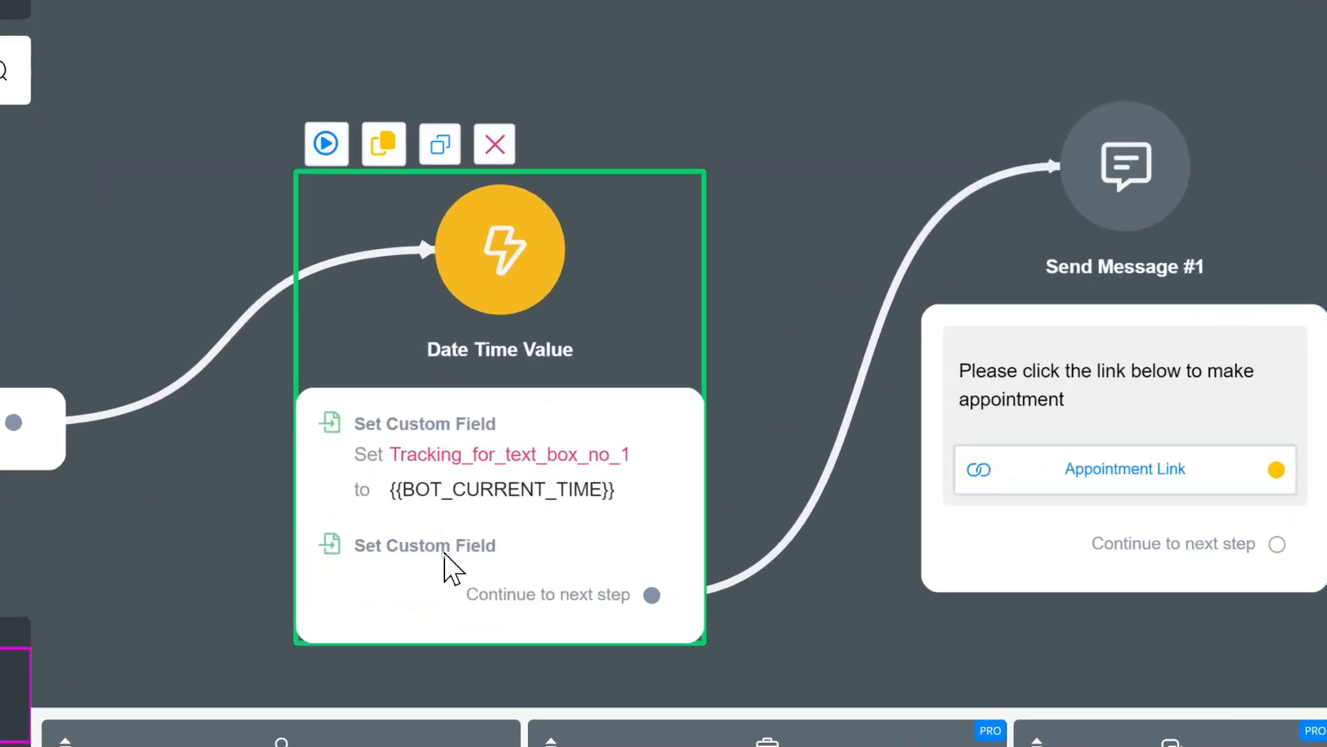
pyautogui.click(349, 674)
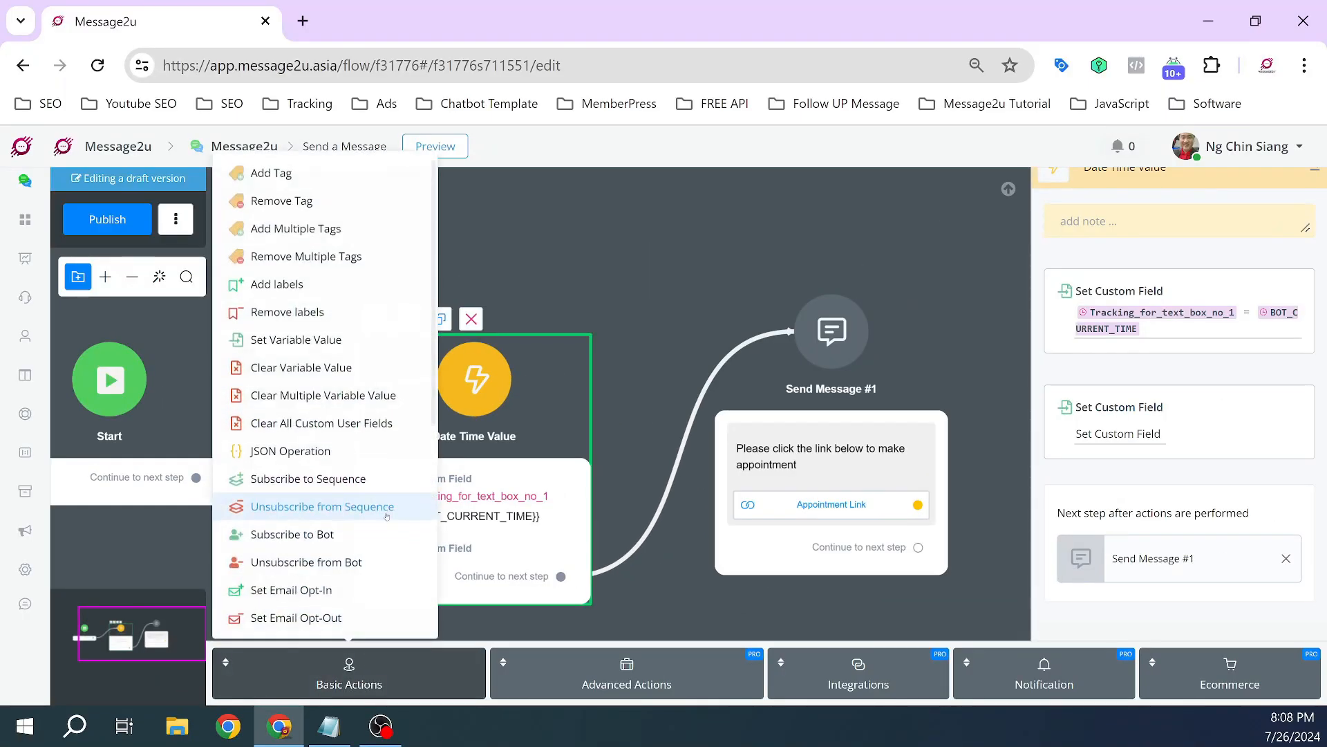
pyautogui.moveTo(287, 342)
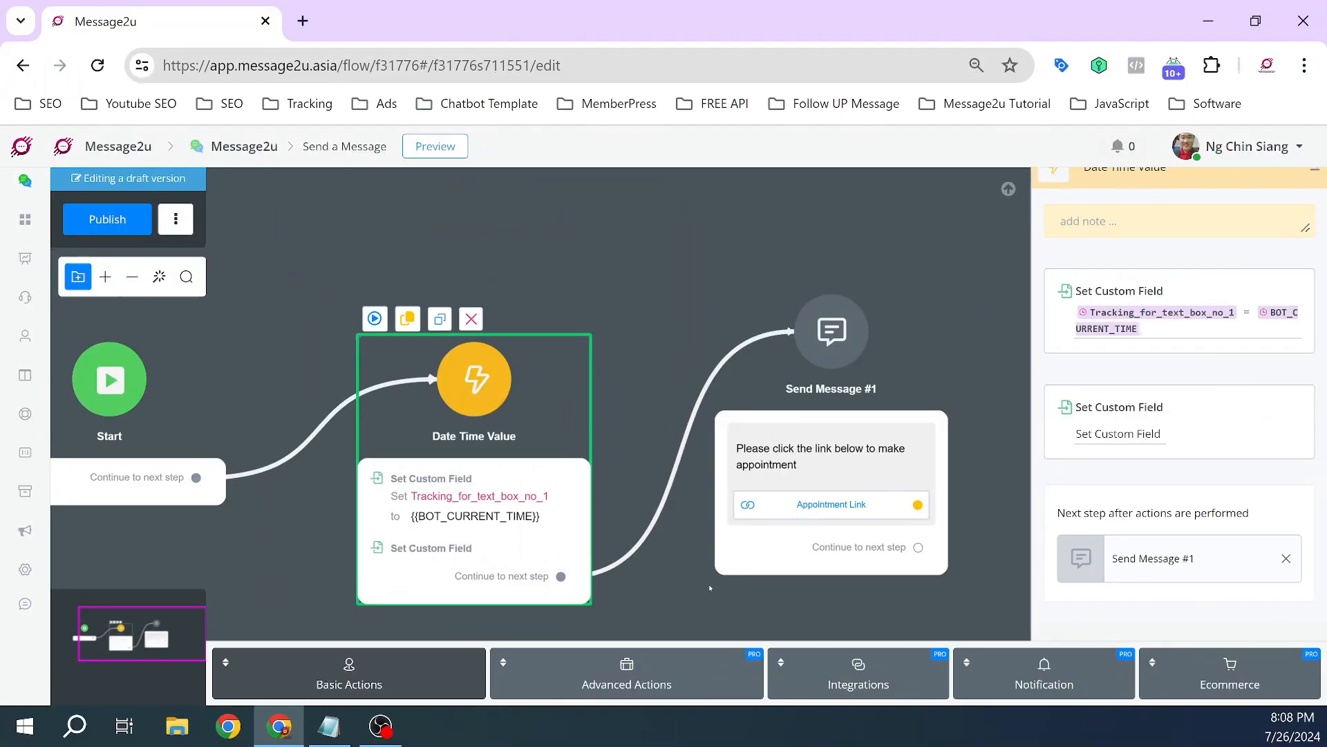
# Step: Delete the extra empty Set Custom Field action from the Date Time Value step
pyautogui.click(709, 585)
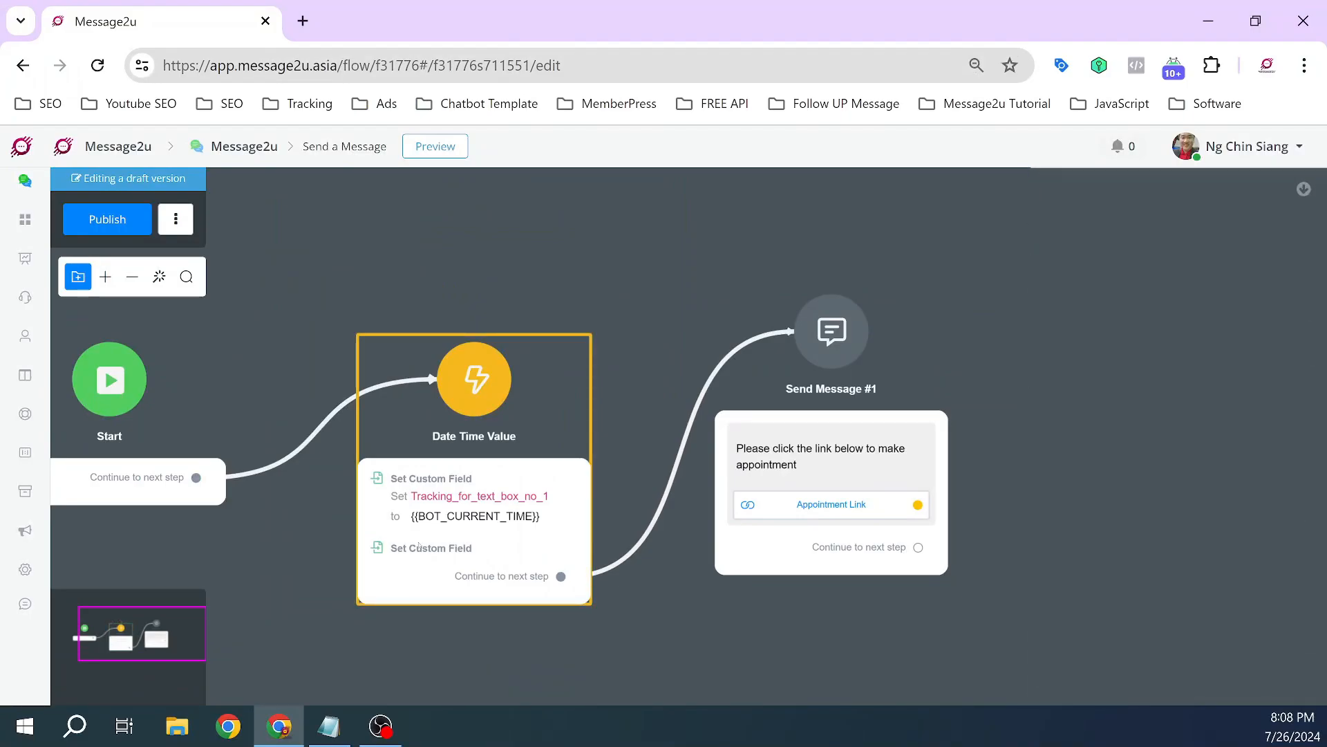
pyautogui.click(420, 546)
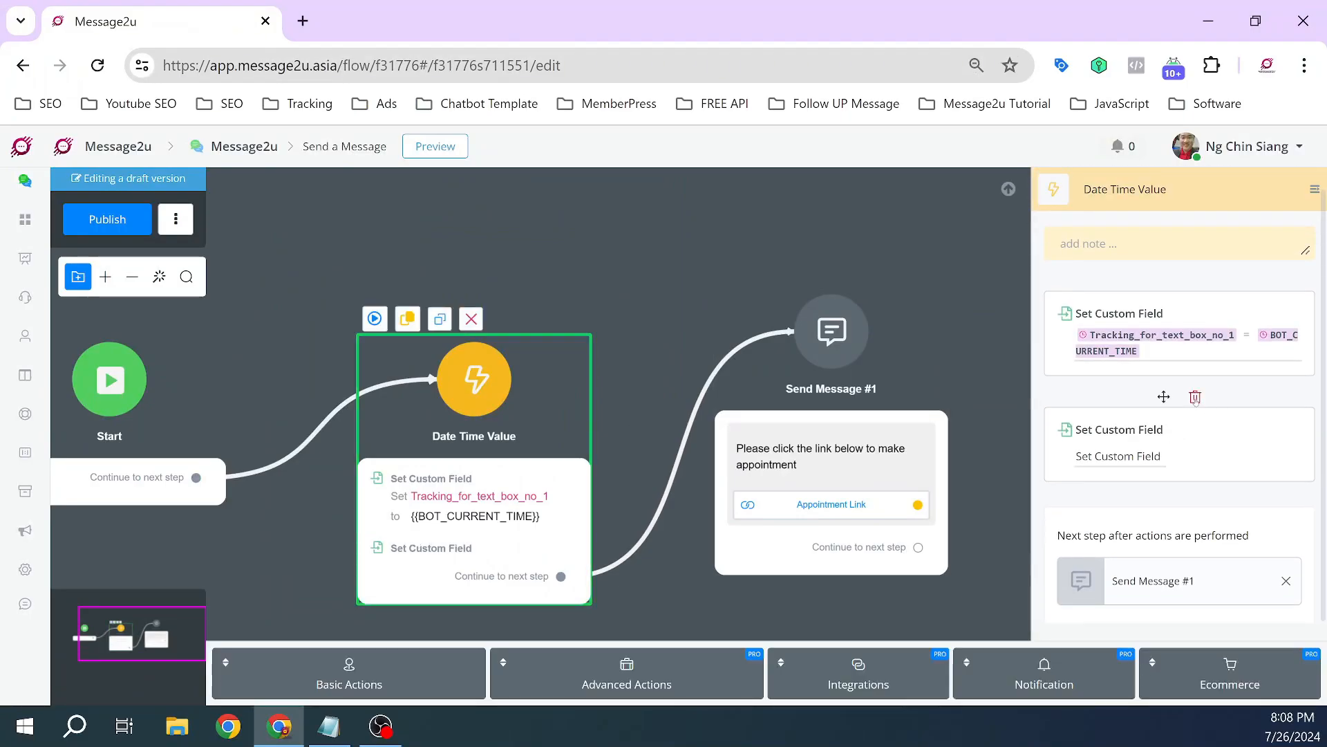
pyautogui.click(1195, 398)
pyautogui.click(793, 448)
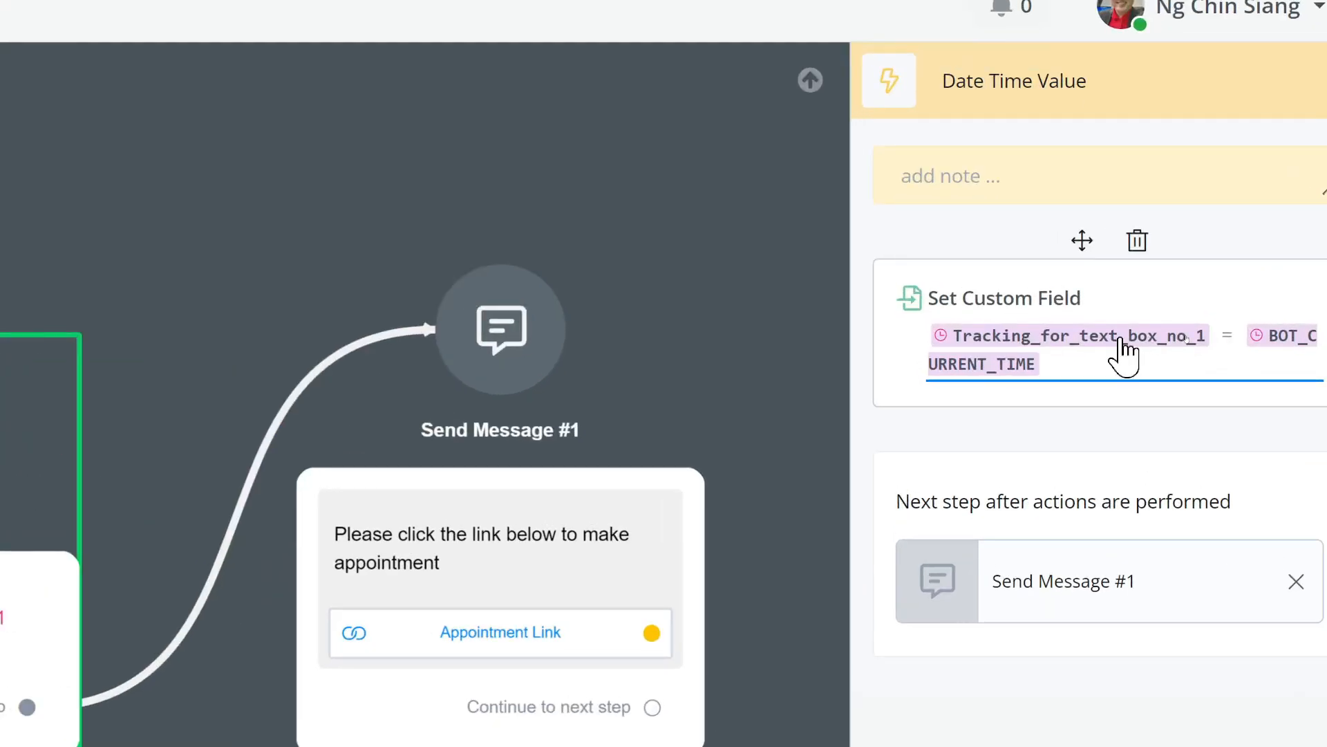
# Step: Examine the custom field, operation and value settings of the Date Time Value step's remaining action, and close them
pyautogui.click(1120, 339)
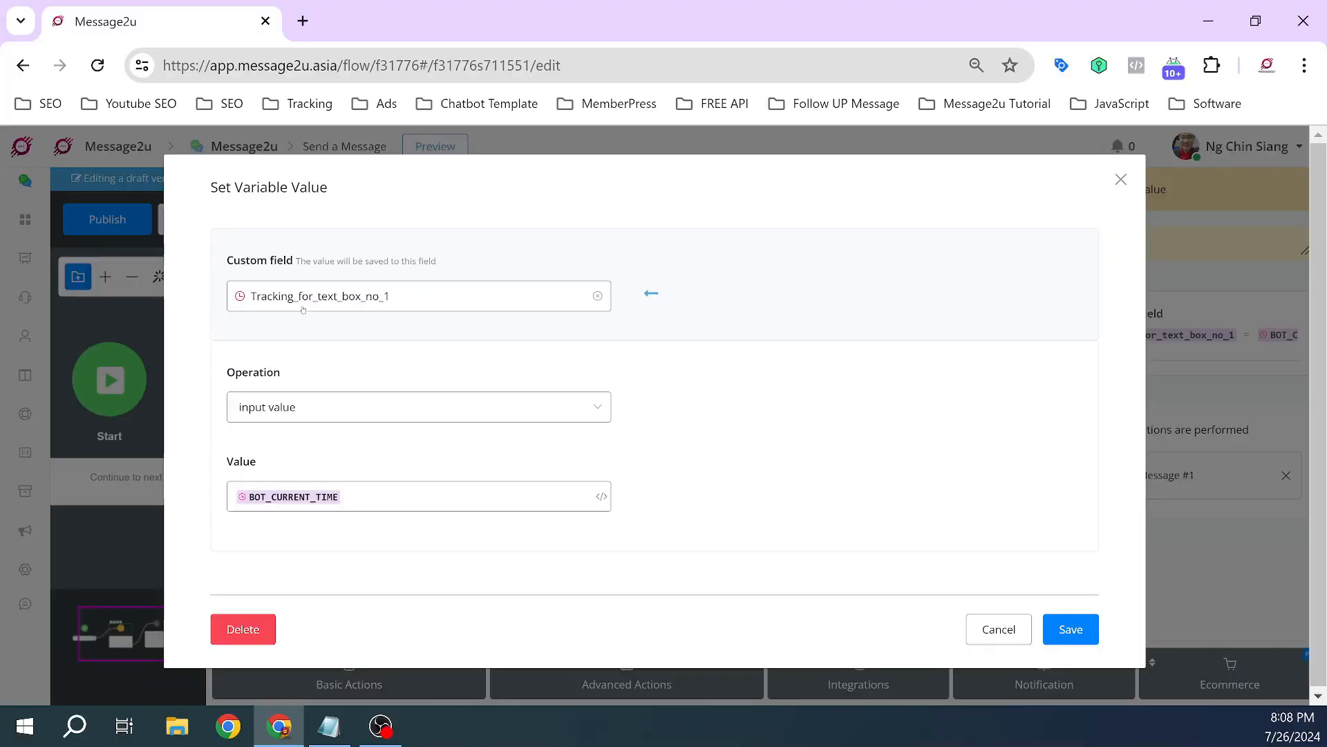
pyautogui.click(1007, 640)
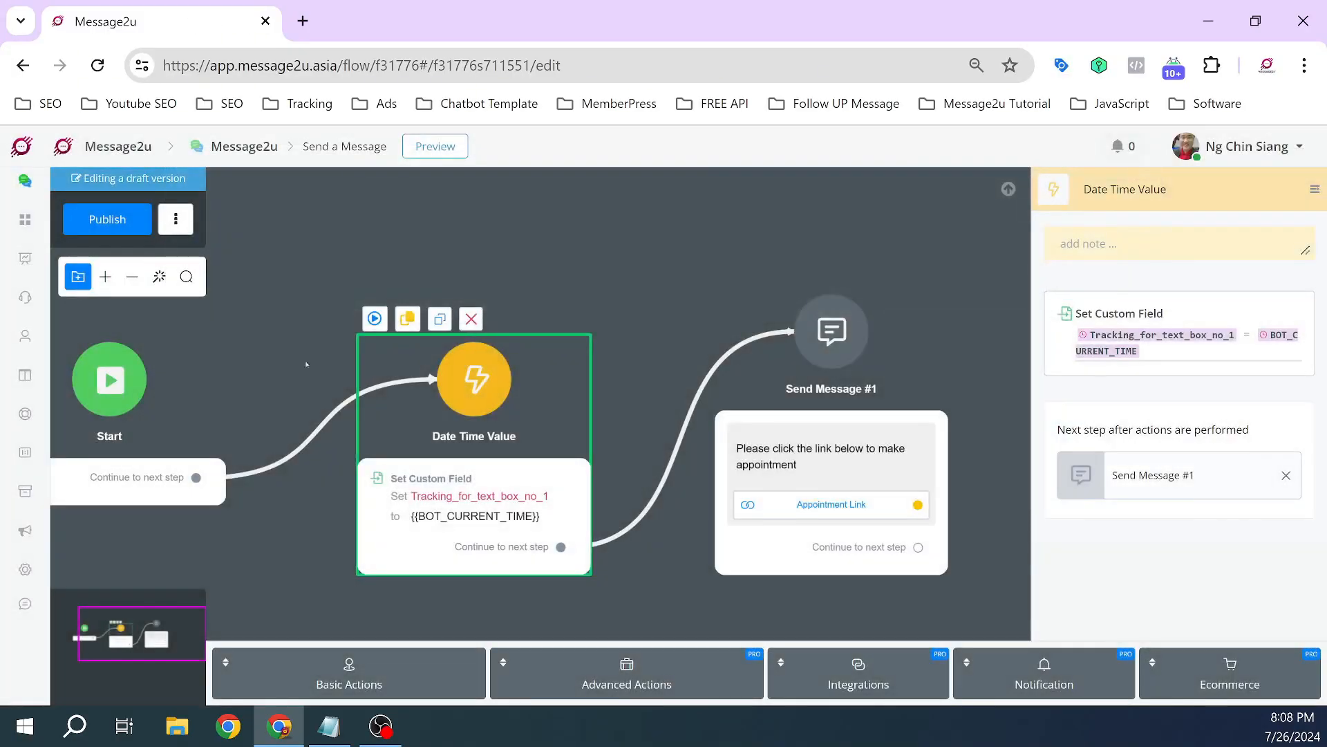
pyautogui.click(276, 307)
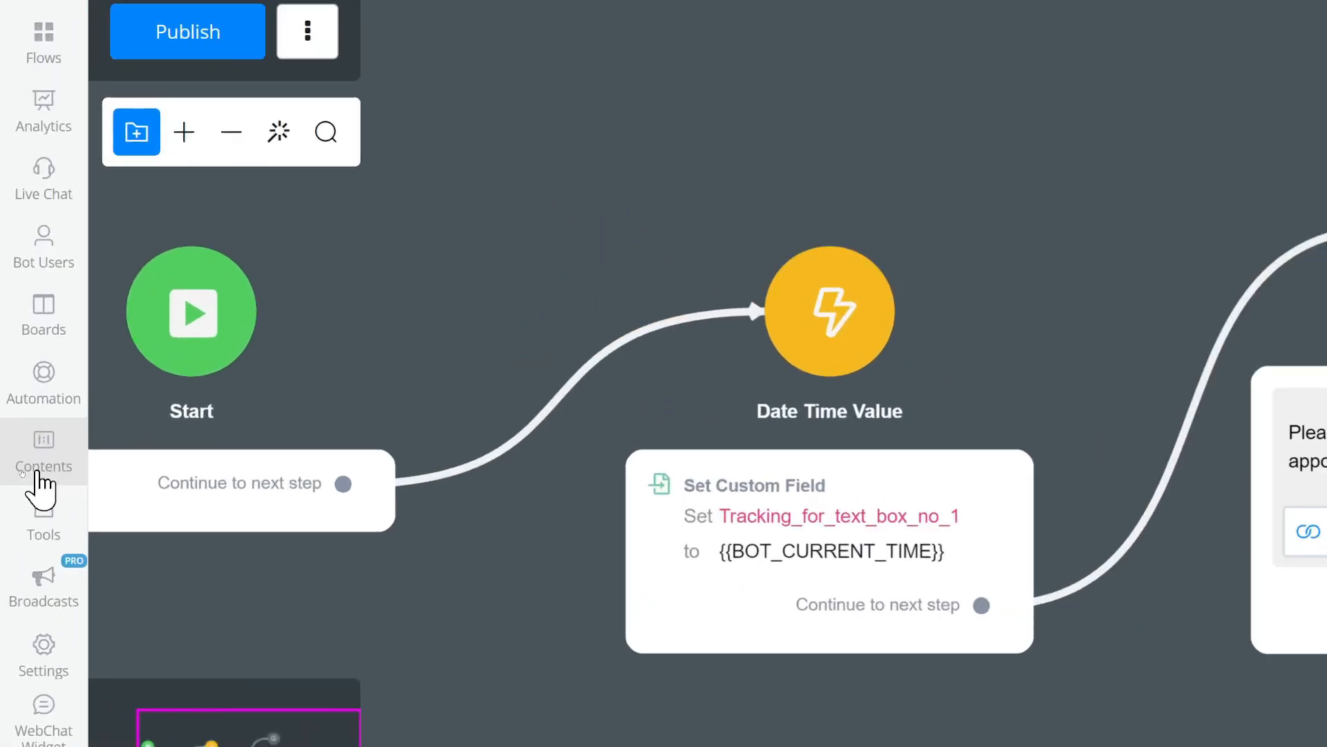
# Step: Start a new user field named datetimevariable, look through the available field types, and discard it
pyautogui.click(22, 475)
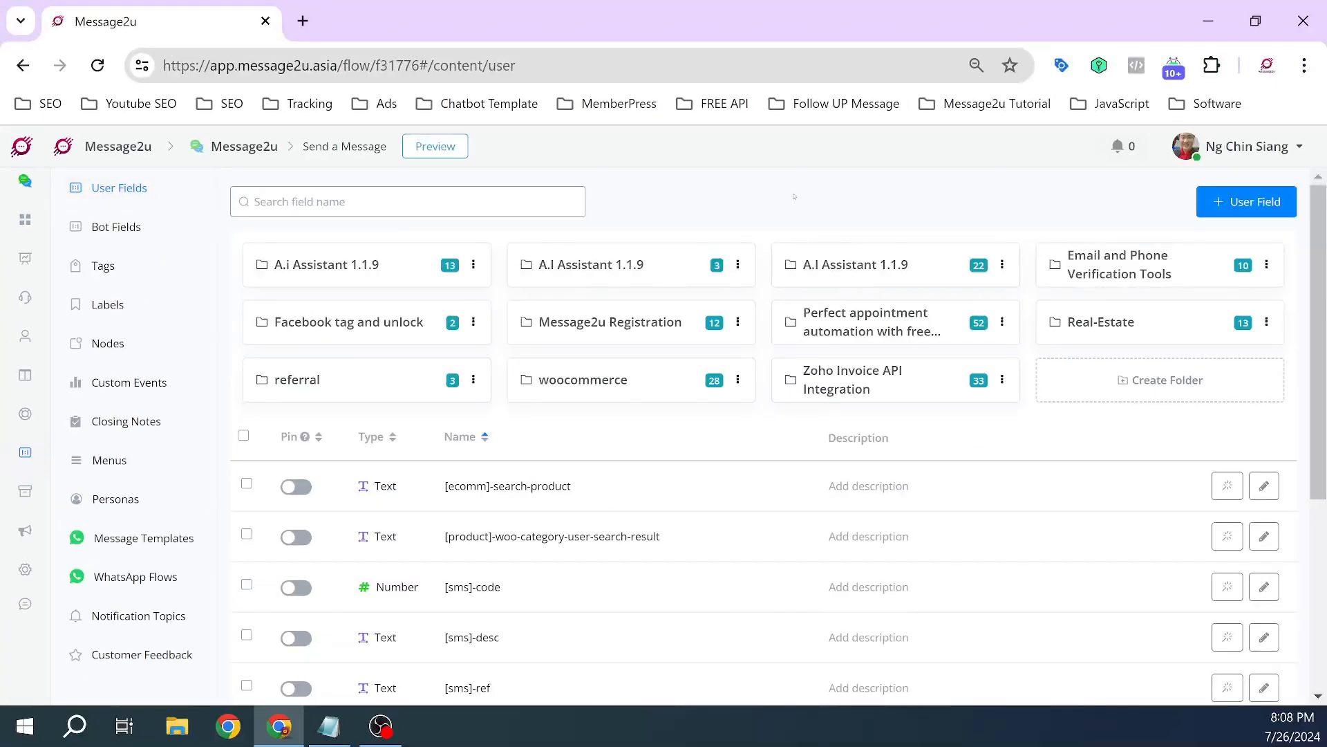
pyautogui.click(1247, 202)
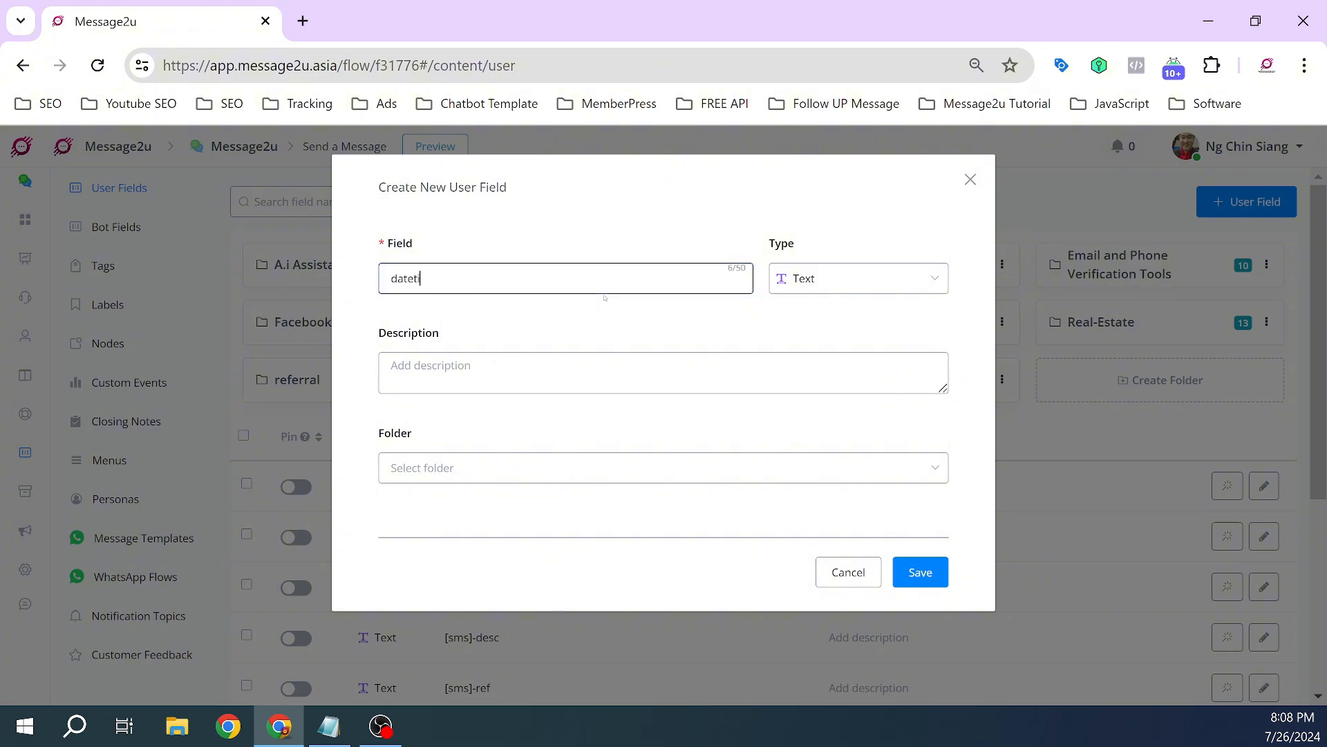
pyautogui.write('datetimevariable')
pyautogui.click(818, 284)
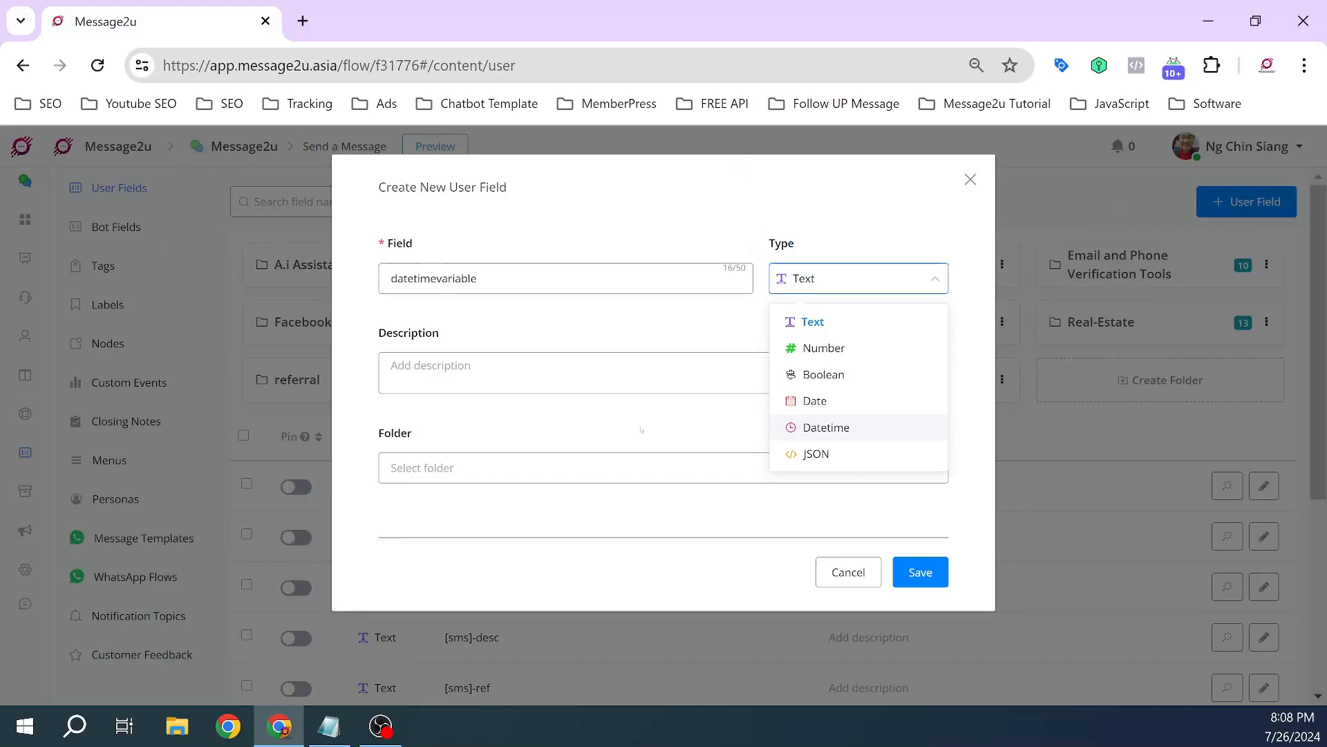
pyautogui.click(511, 381)
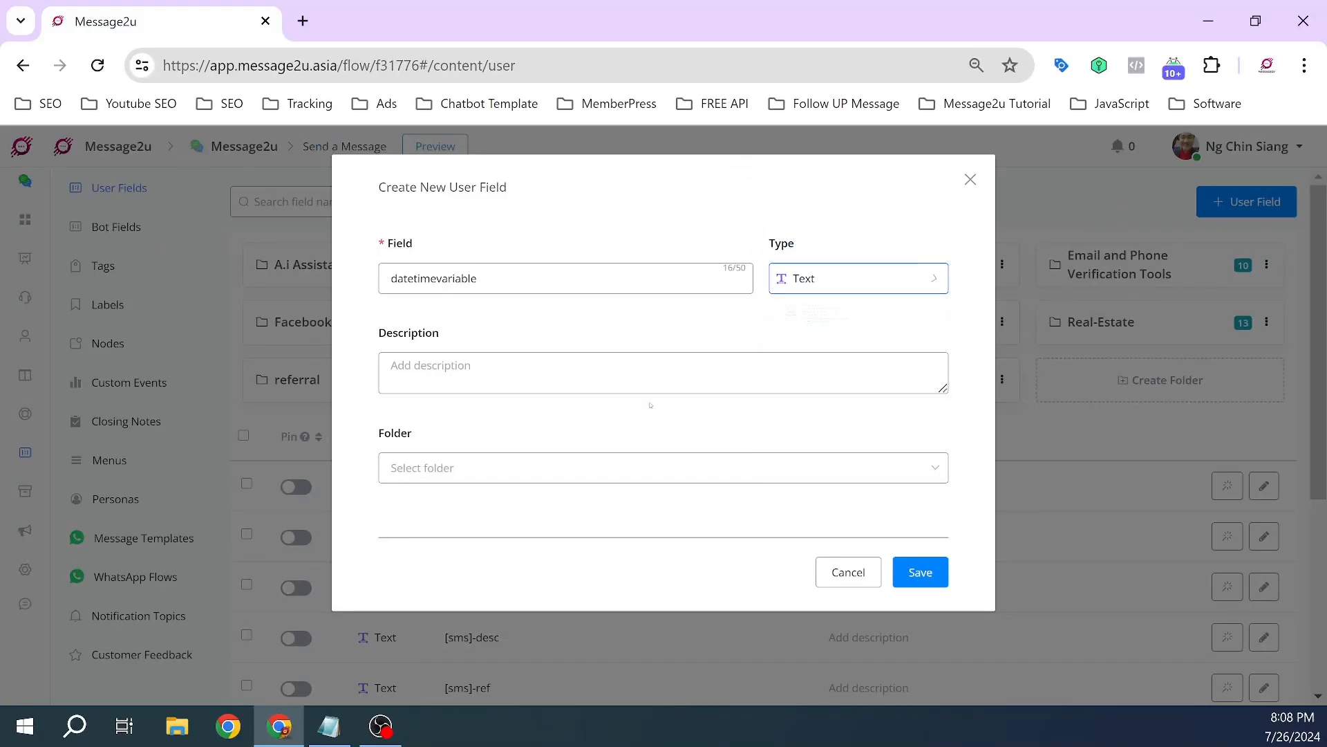
pyautogui.click(971, 179)
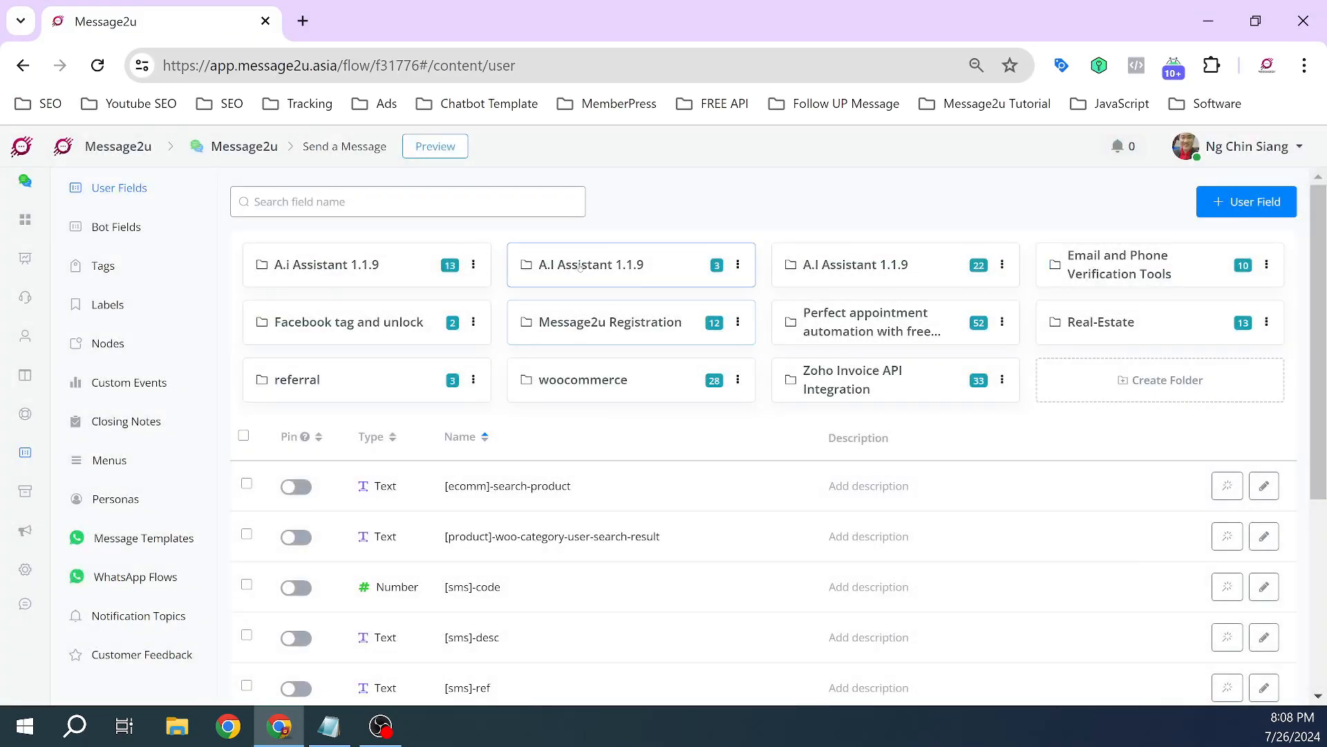
# Step: Reopen the Send a Message sub flow from the sub flow list
pyautogui.click(24, 219)
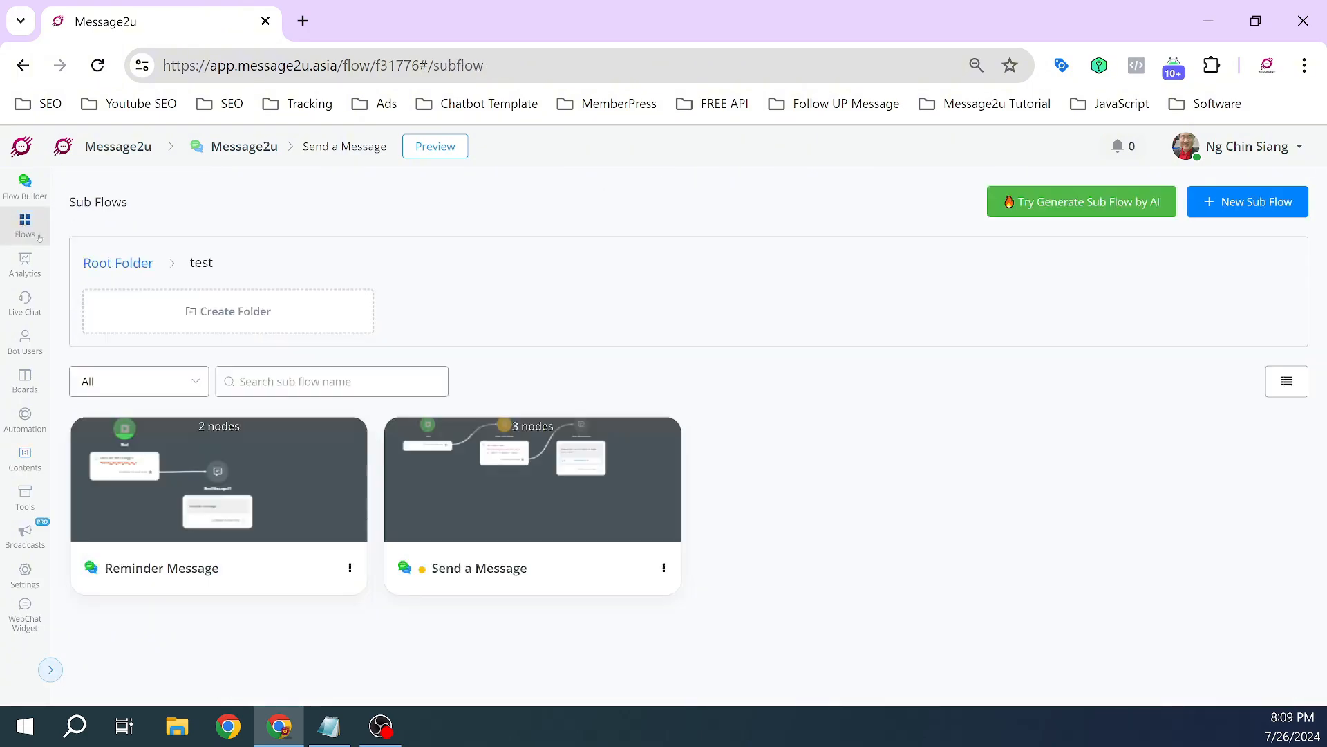
pyautogui.click(614, 486)
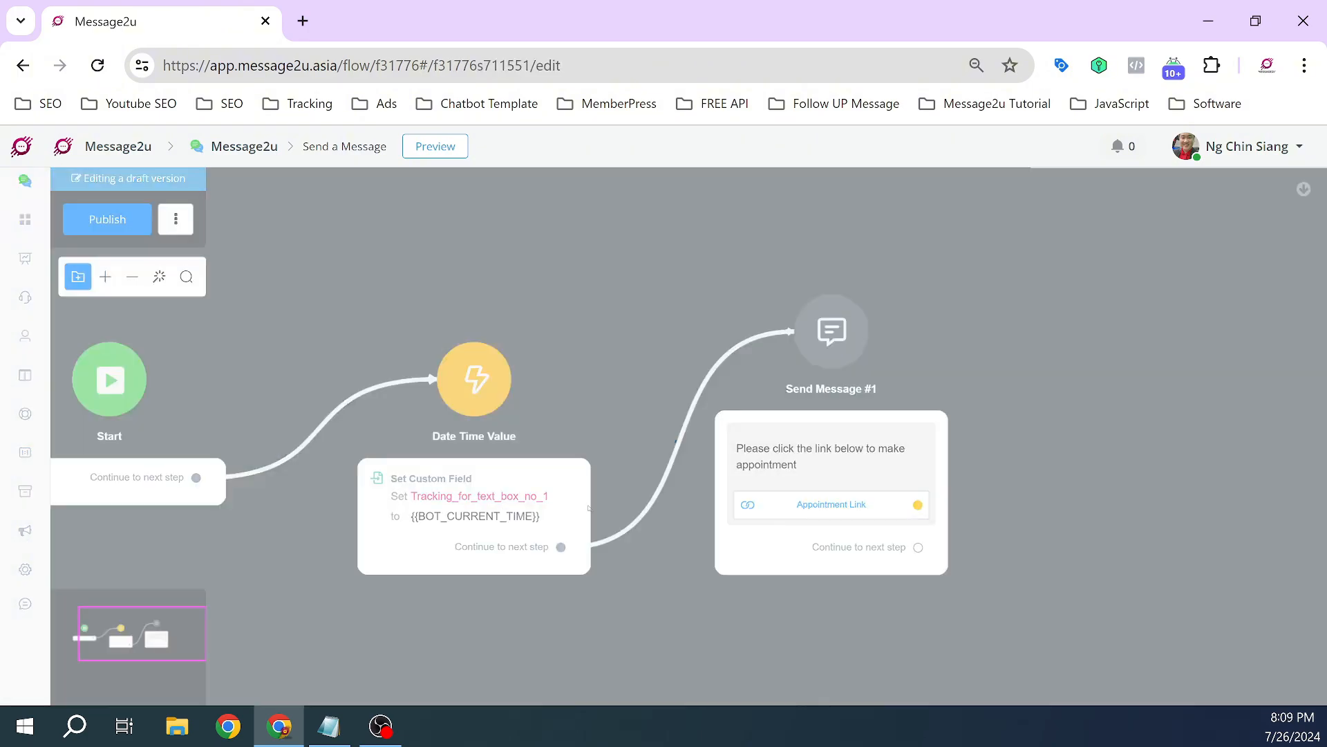
pyautogui.moveTo(491, 290); pyautogui.dragTo(302, 260)
pyautogui.scroll(5, 500, 551)
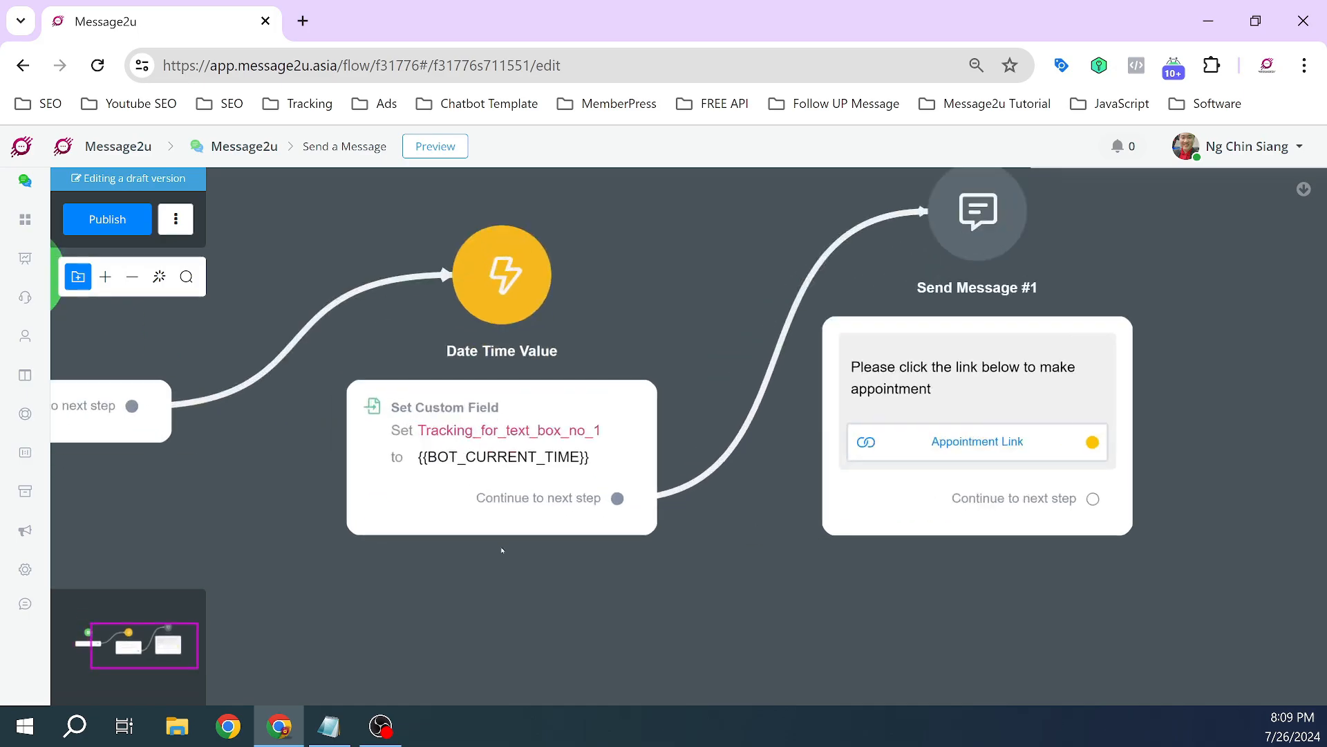
# Step: Examine the Date Time Value step's Set Variable Value settings, search the value fields for "bot", and close them
pyautogui.click(486, 452)
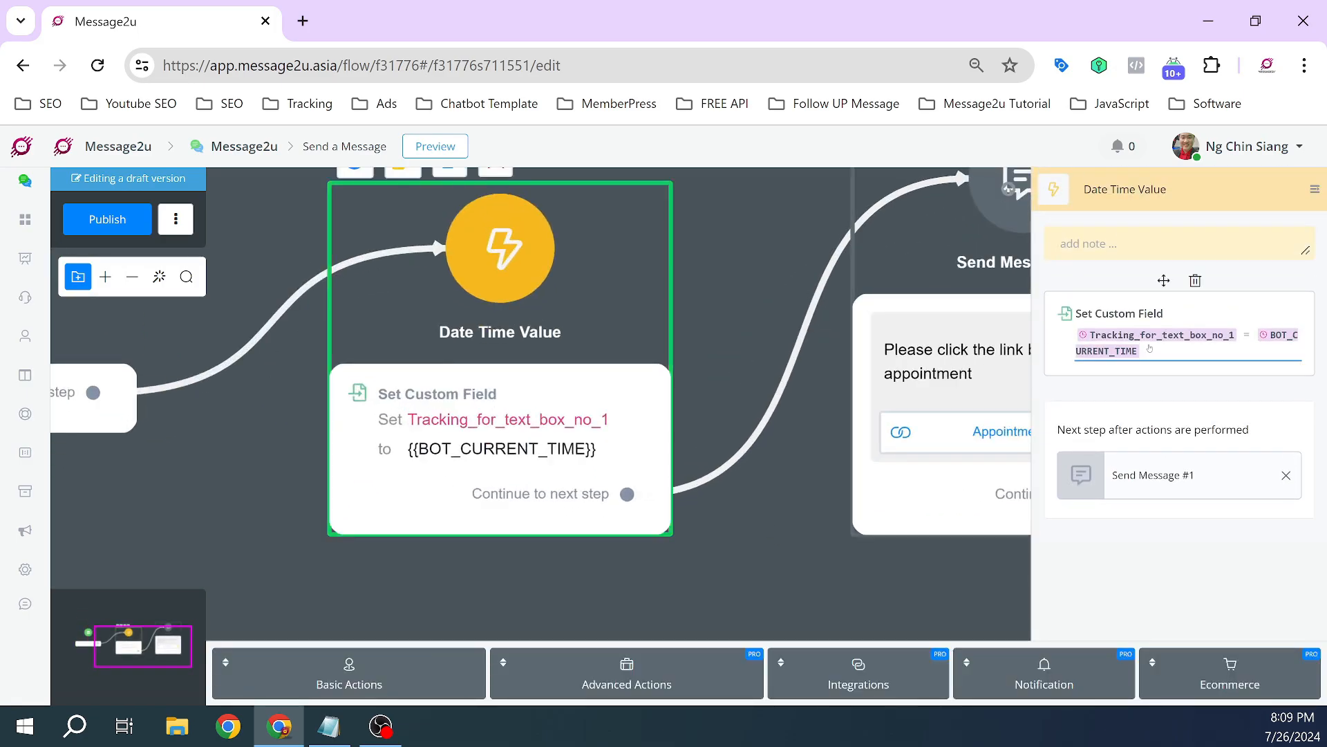
pyautogui.click(1149, 348)
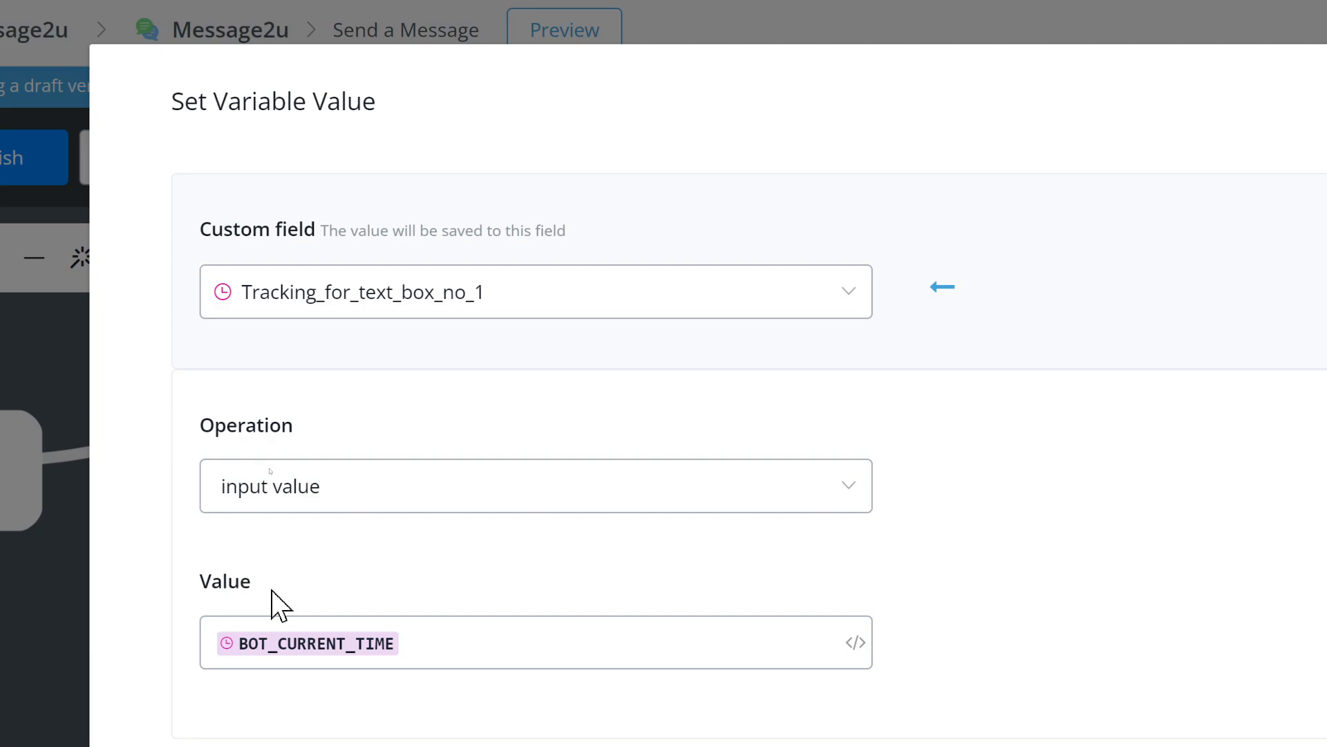
pyautogui.click(855, 635)
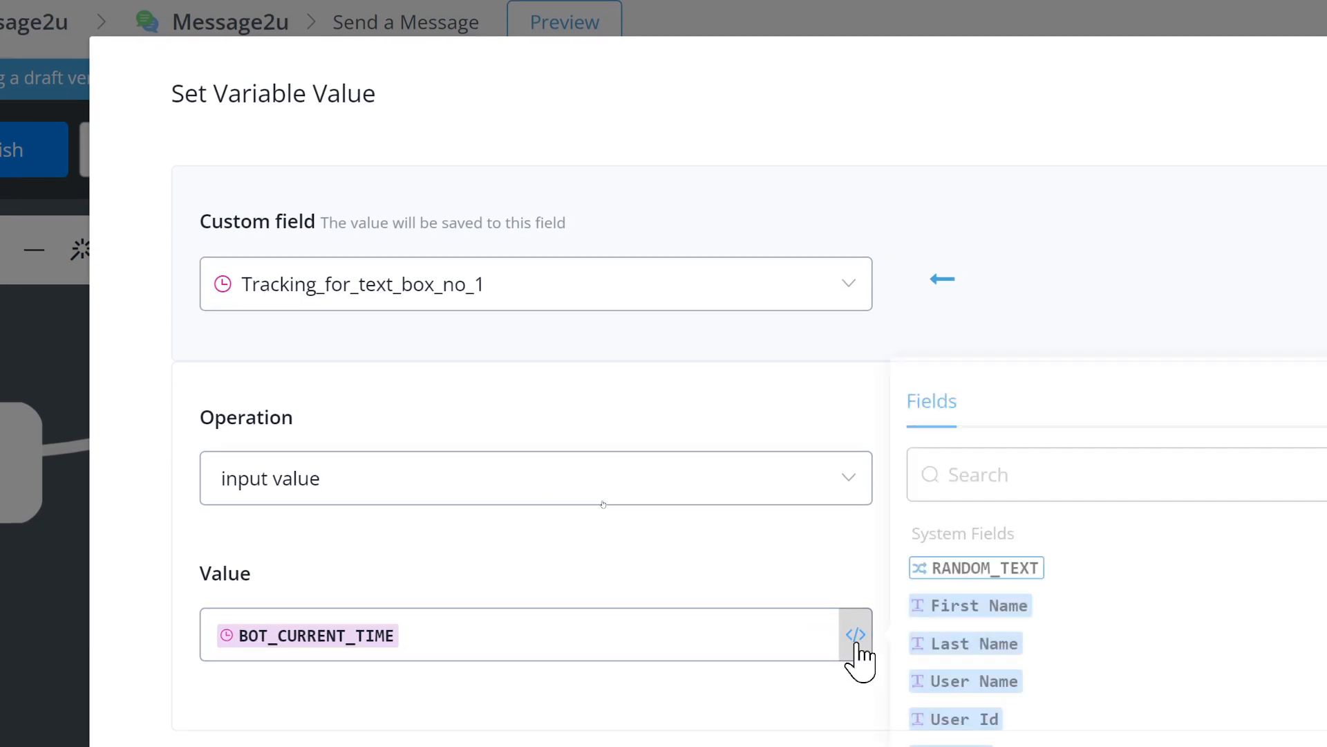
pyautogui.click(981, 475)
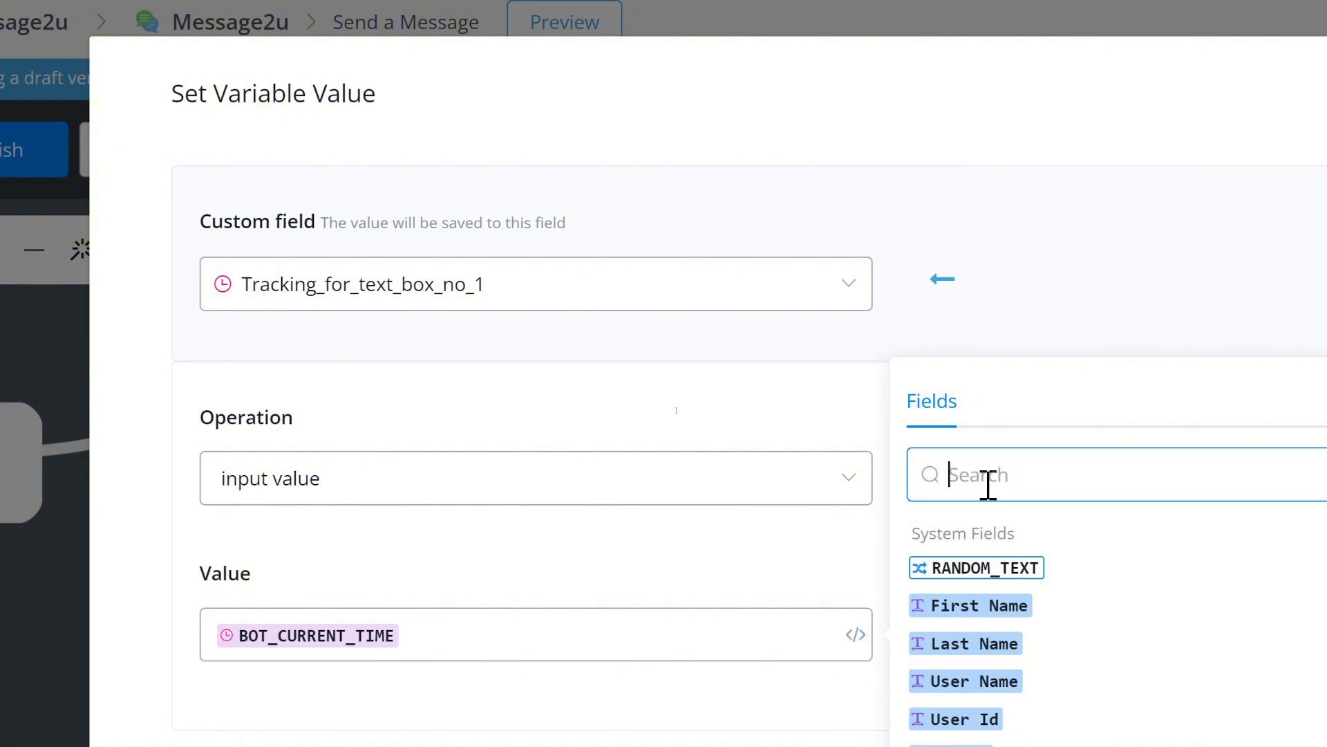
pyautogui.write('bot')
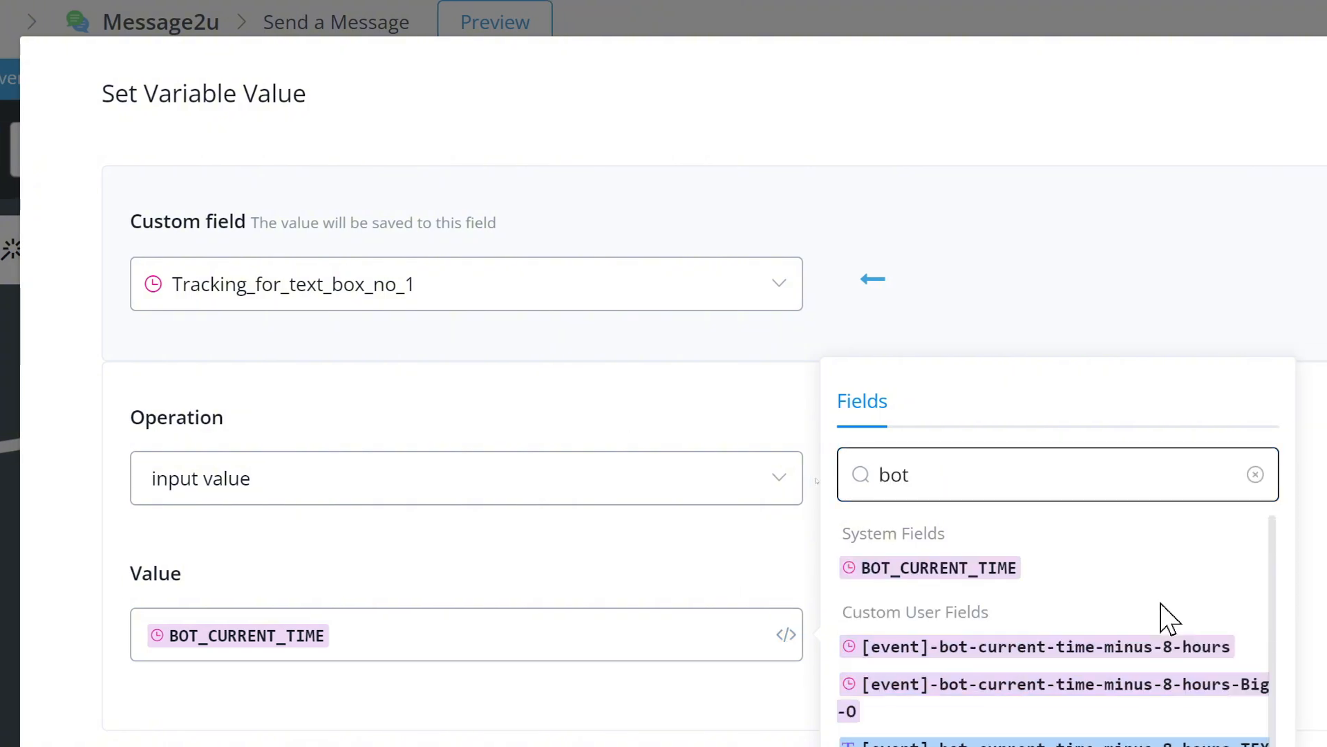
pyautogui.click(570, 576)
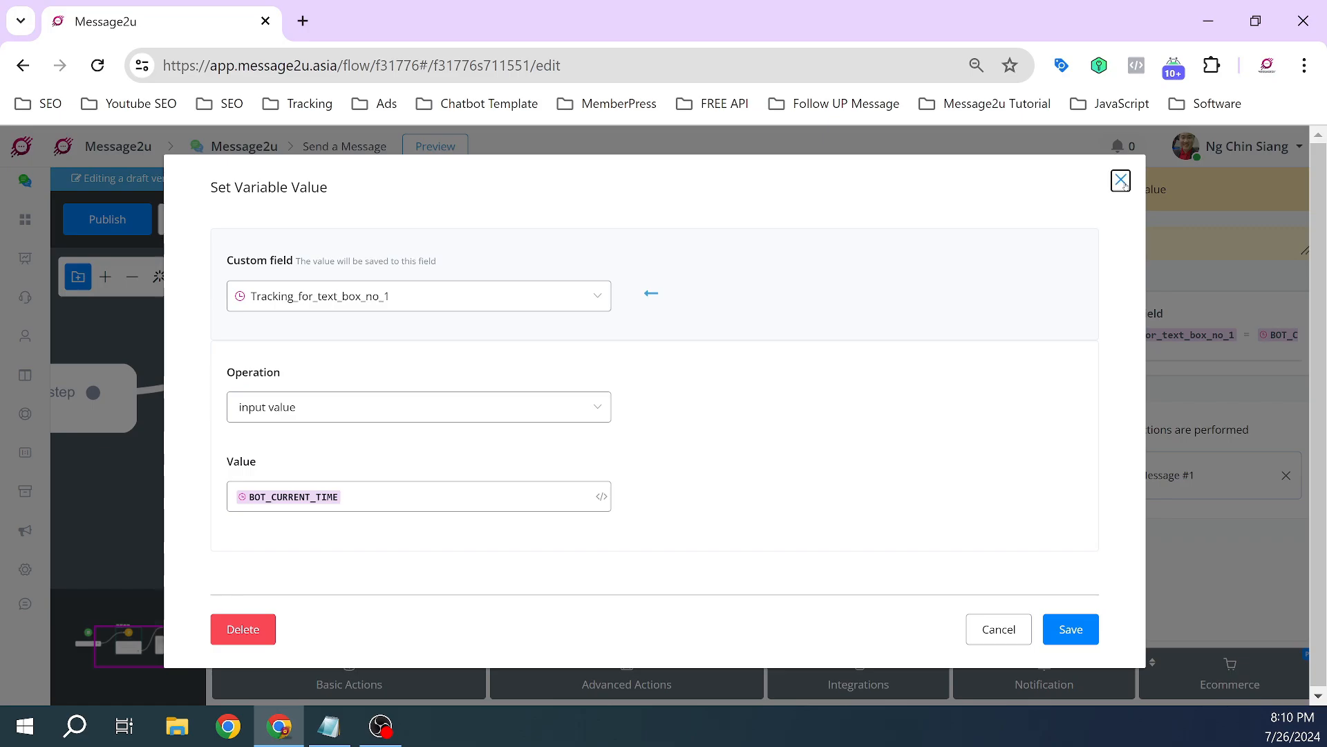
pyautogui.click(1121, 181)
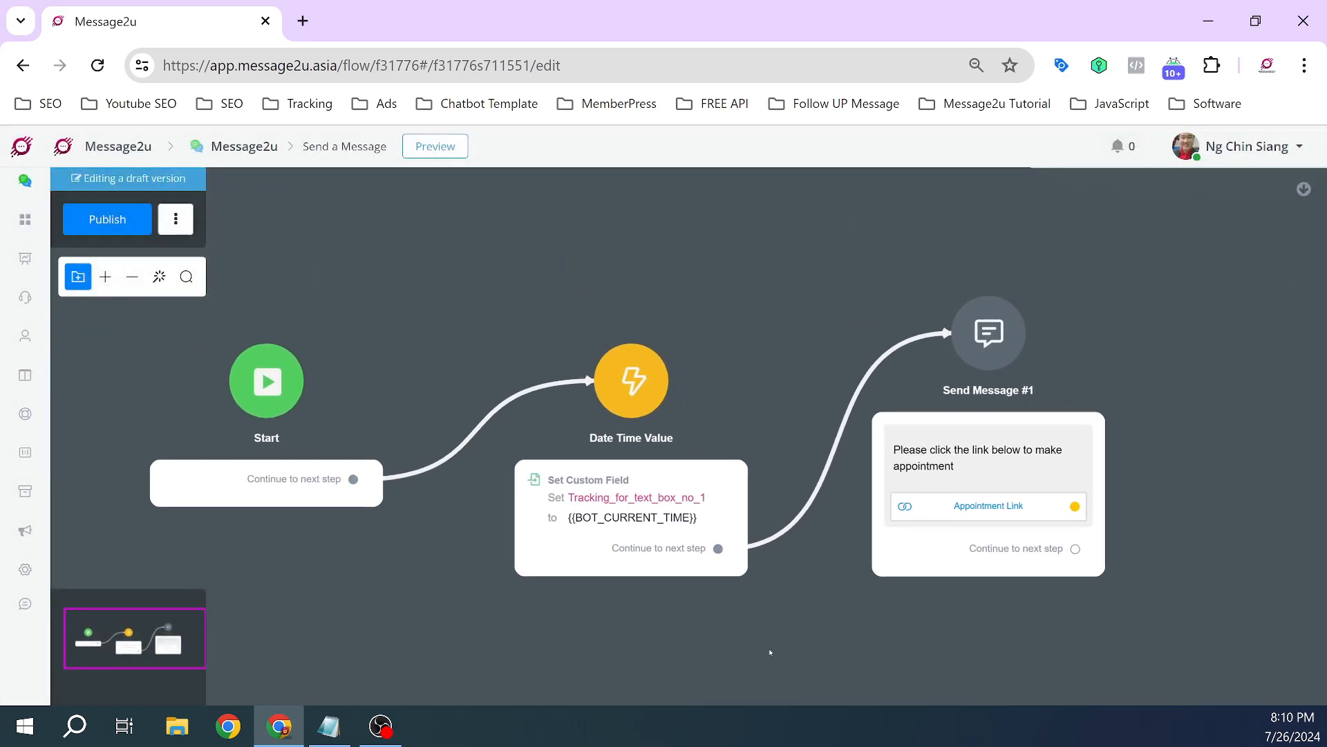
# Step: Publish the Send a Message sub flow and open the automation's list of triggers
pyautogui.click(222, 478)
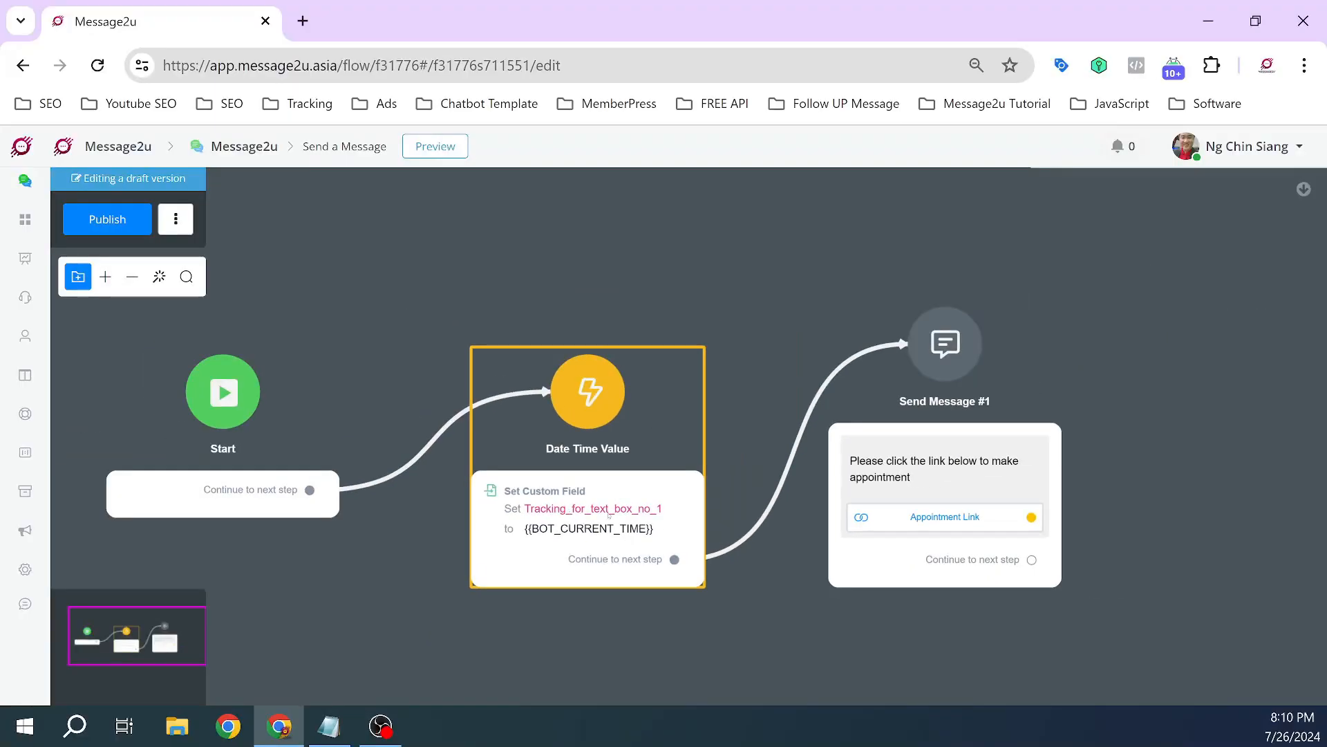
pyautogui.click(119, 232)
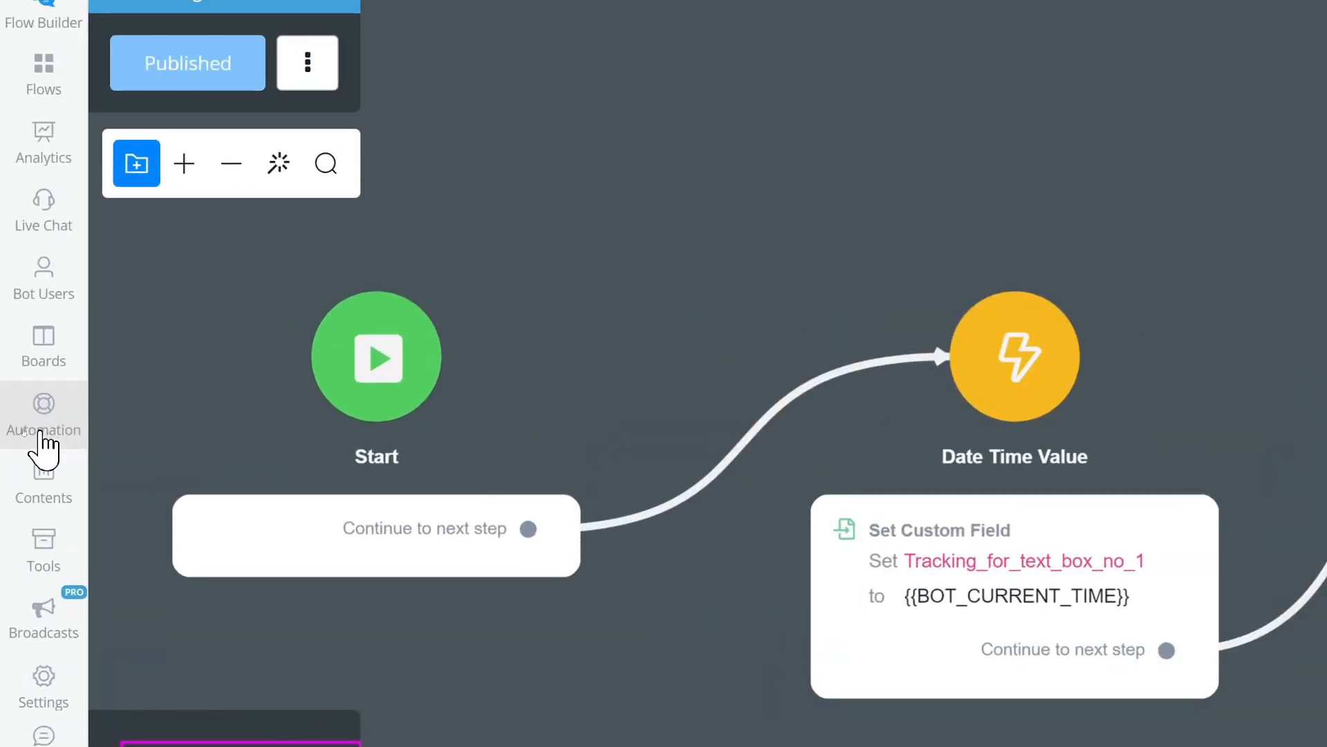
pyautogui.click(42, 429)
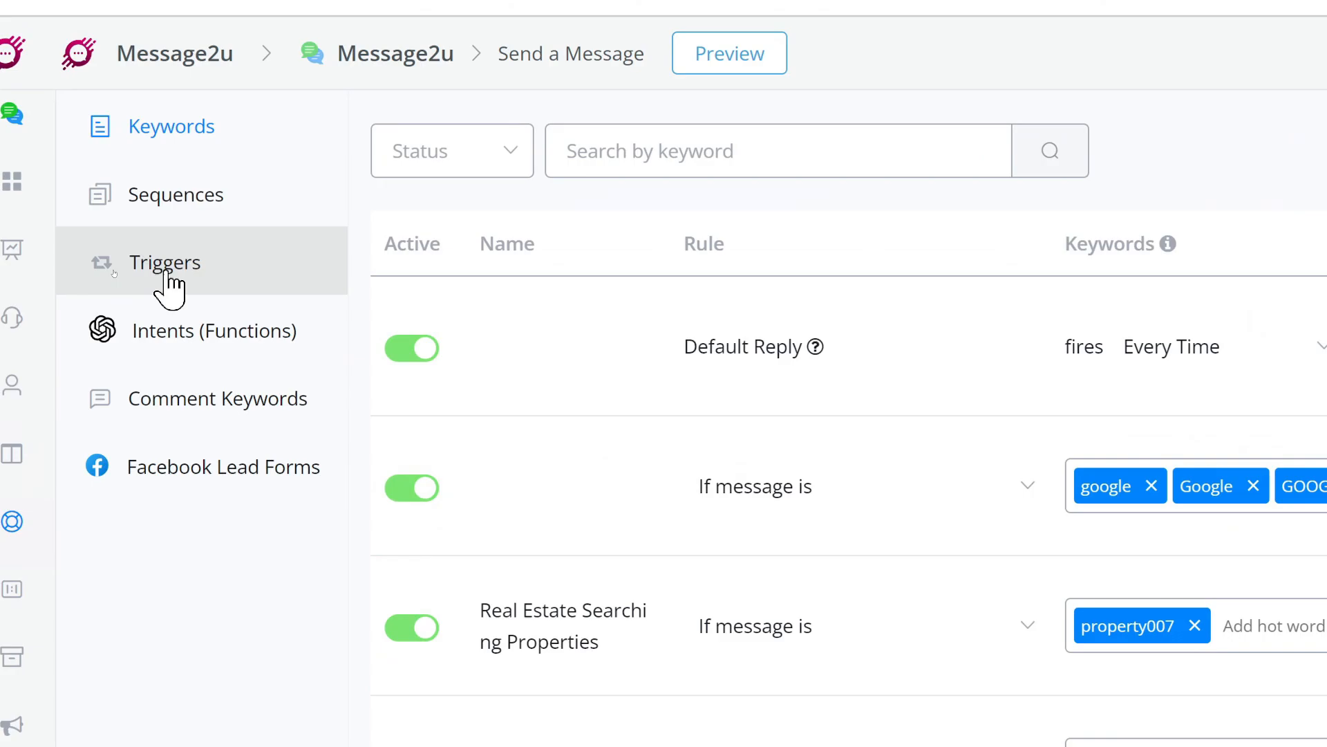
pyautogui.click(169, 283)
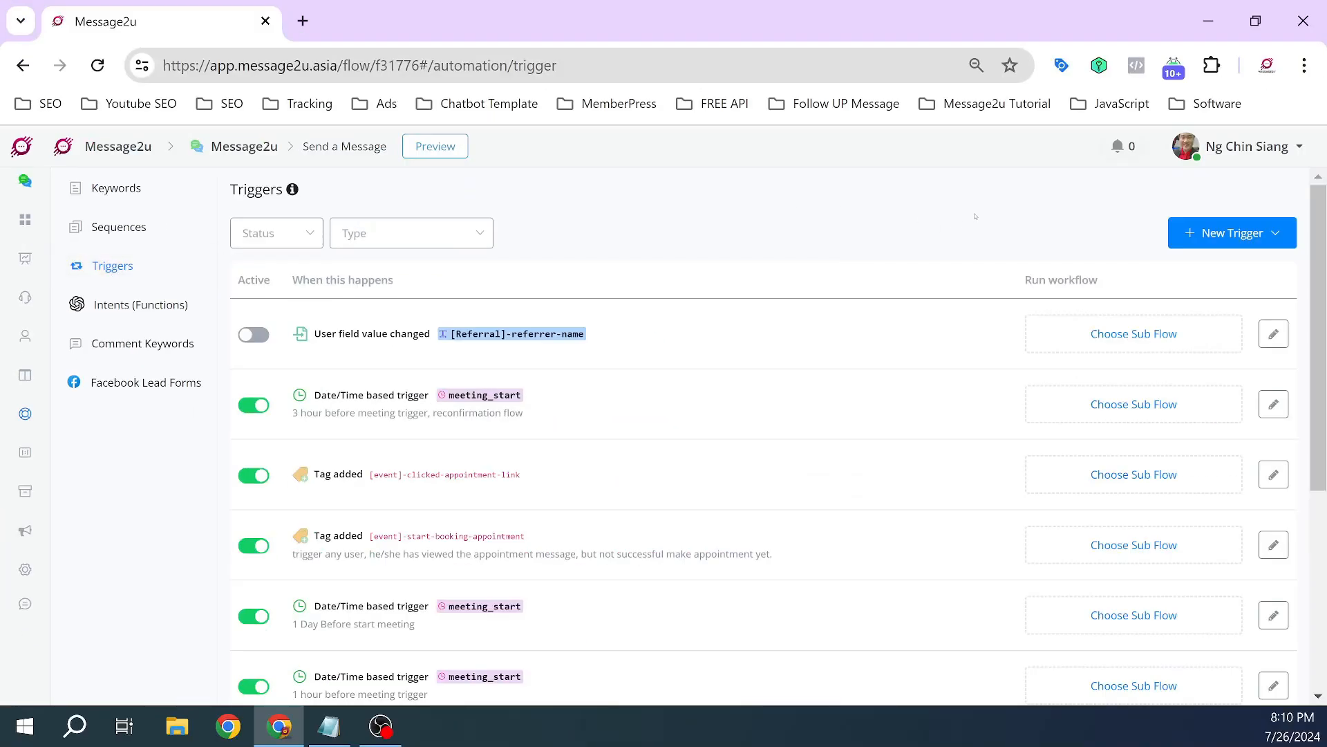
# Step: Create a new Date/Time based trigger
pyautogui.click(1259, 241)
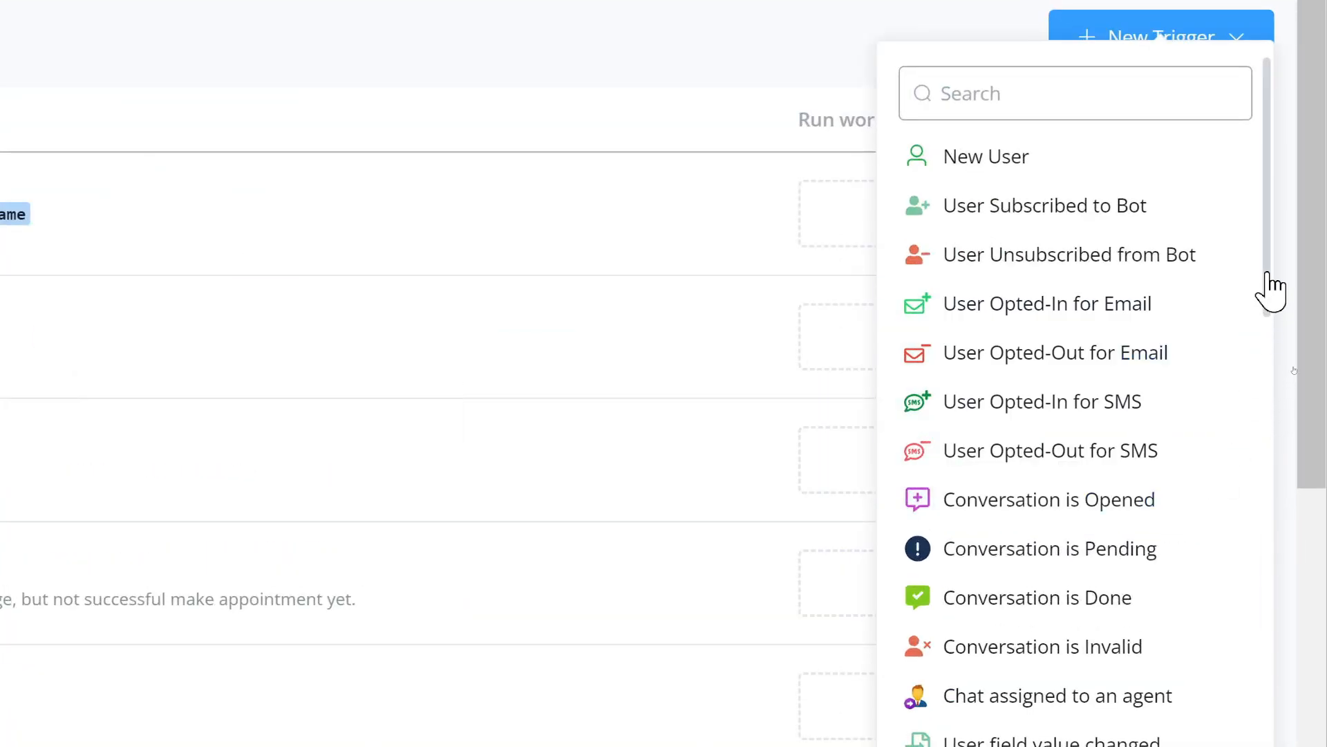
pyautogui.scroll(-4, 1264, 311)
pyautogui.moveTo(1270, 365); pyautogui.dragTo(1295, 566)
pyautogui.moveTo(1089, 359)
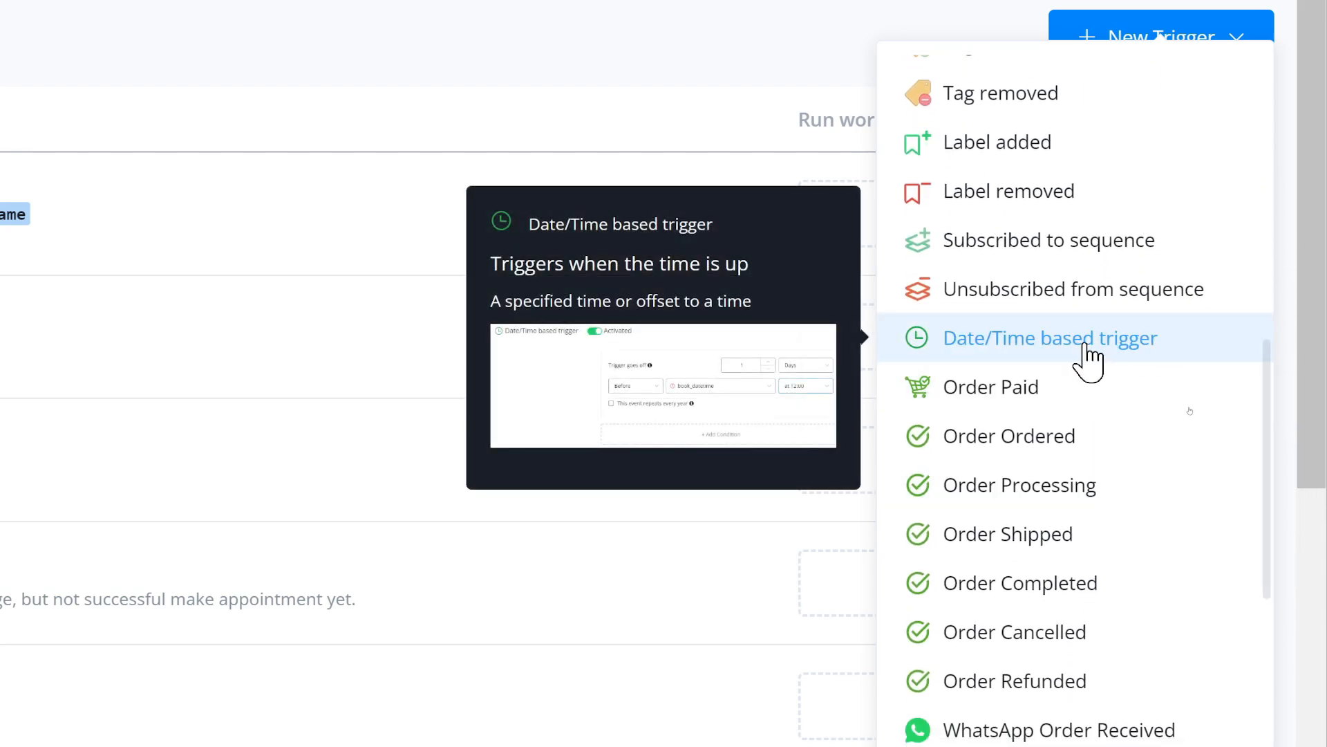
pyautogui.click(1084, 342)
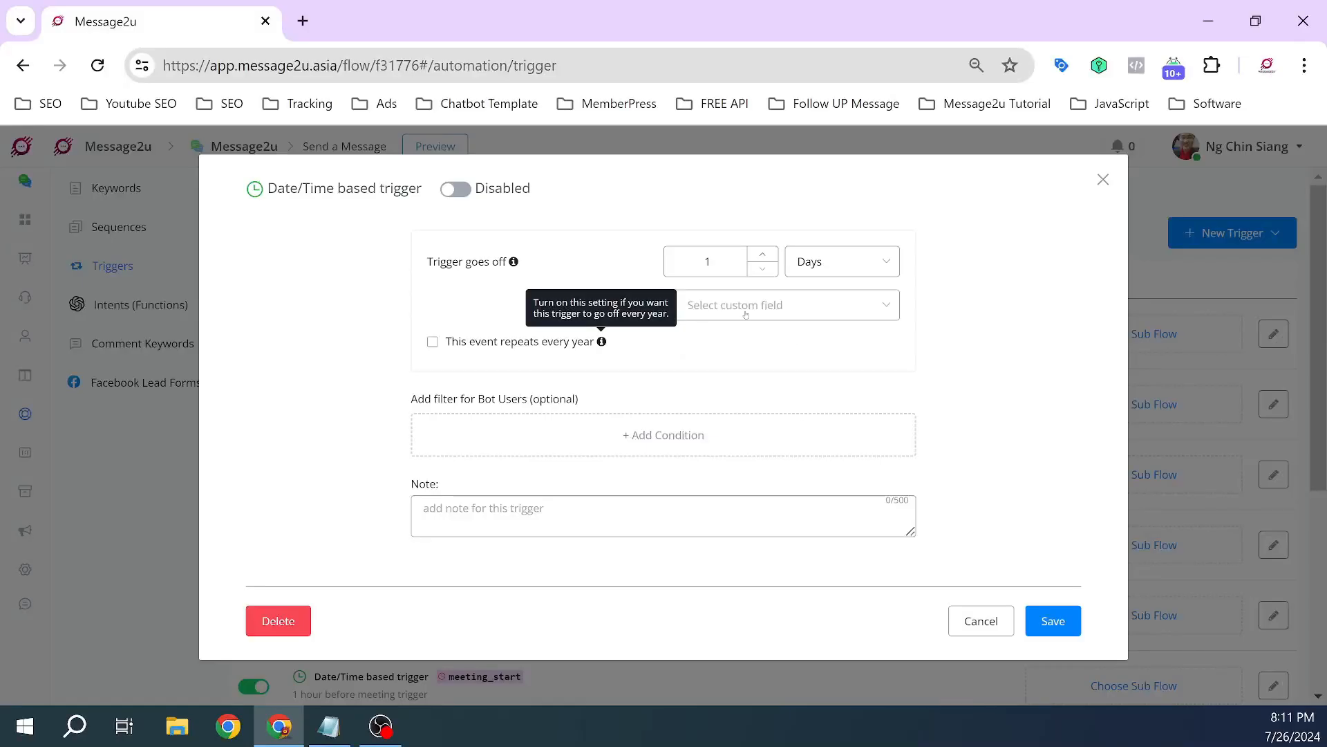
# Step: Set the trigger's offset to 1 with Minutes as the unit
pyautogui.click(712, 251)
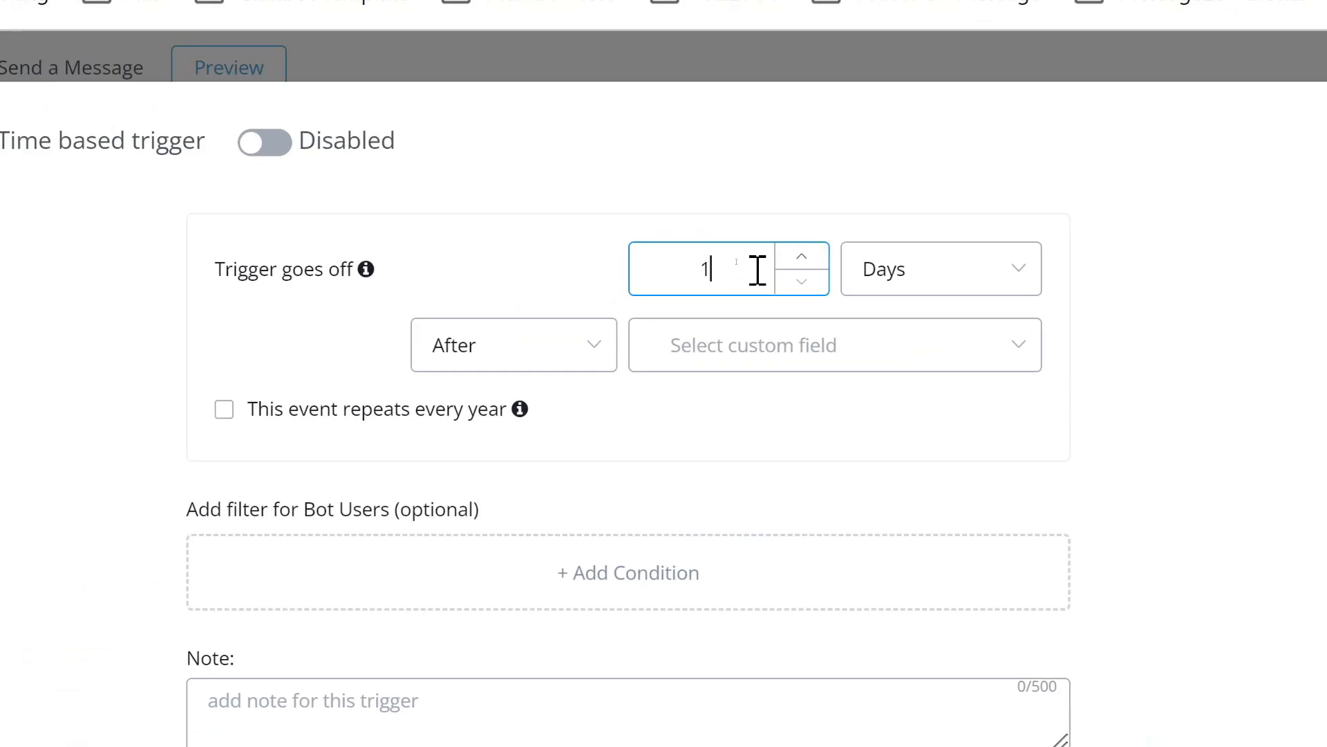
pyautogui.click(963, 289)
pyautogui.click(954, 358)
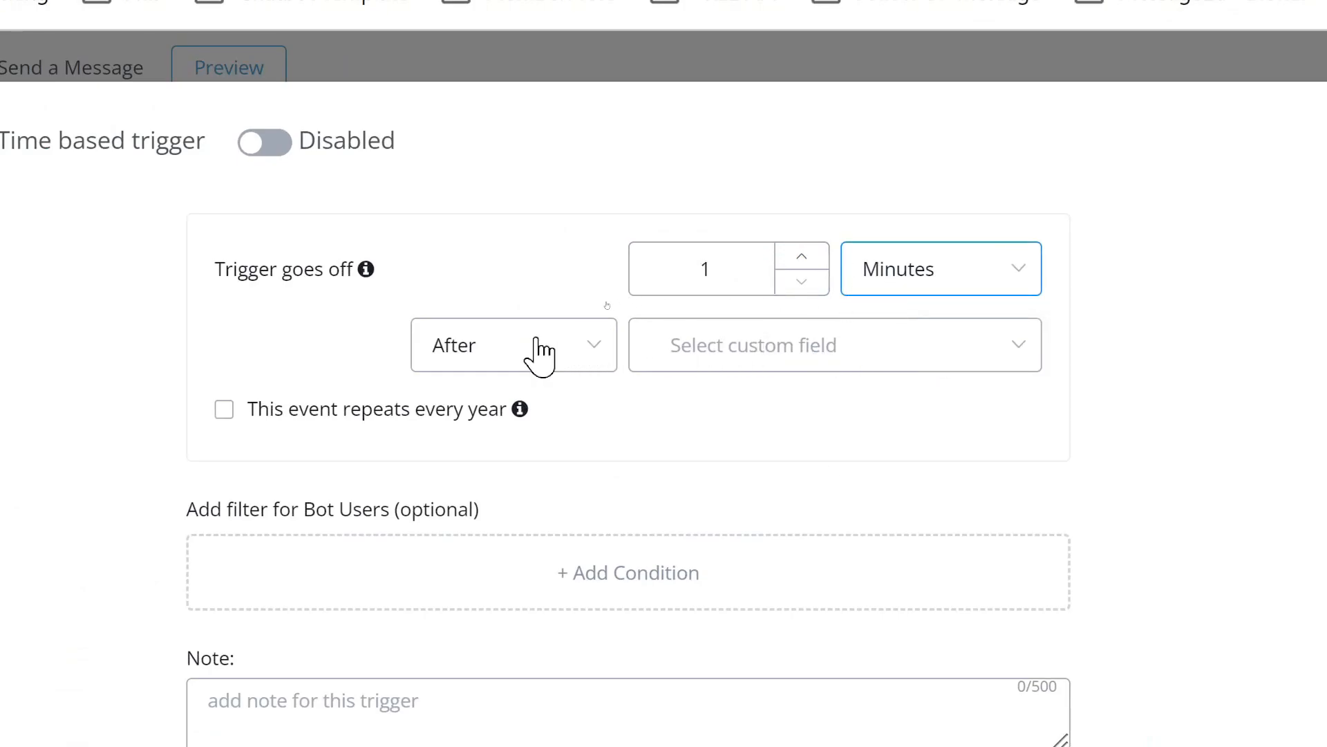
# Step: Search the custom fields for "no", set the trigger to go off after Tracking_for_text_box_no_1, and close it without saving
pyautogui.click(732, 360)
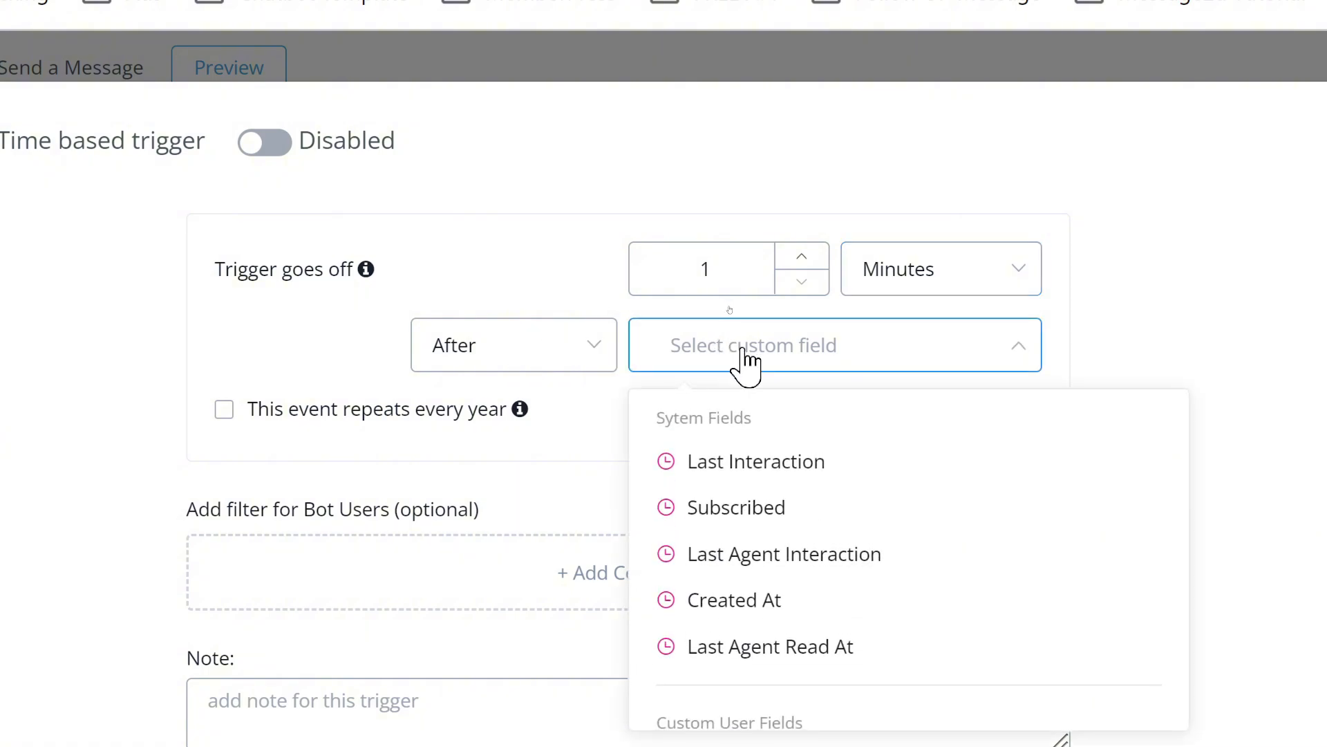
pyautogui.write('no')
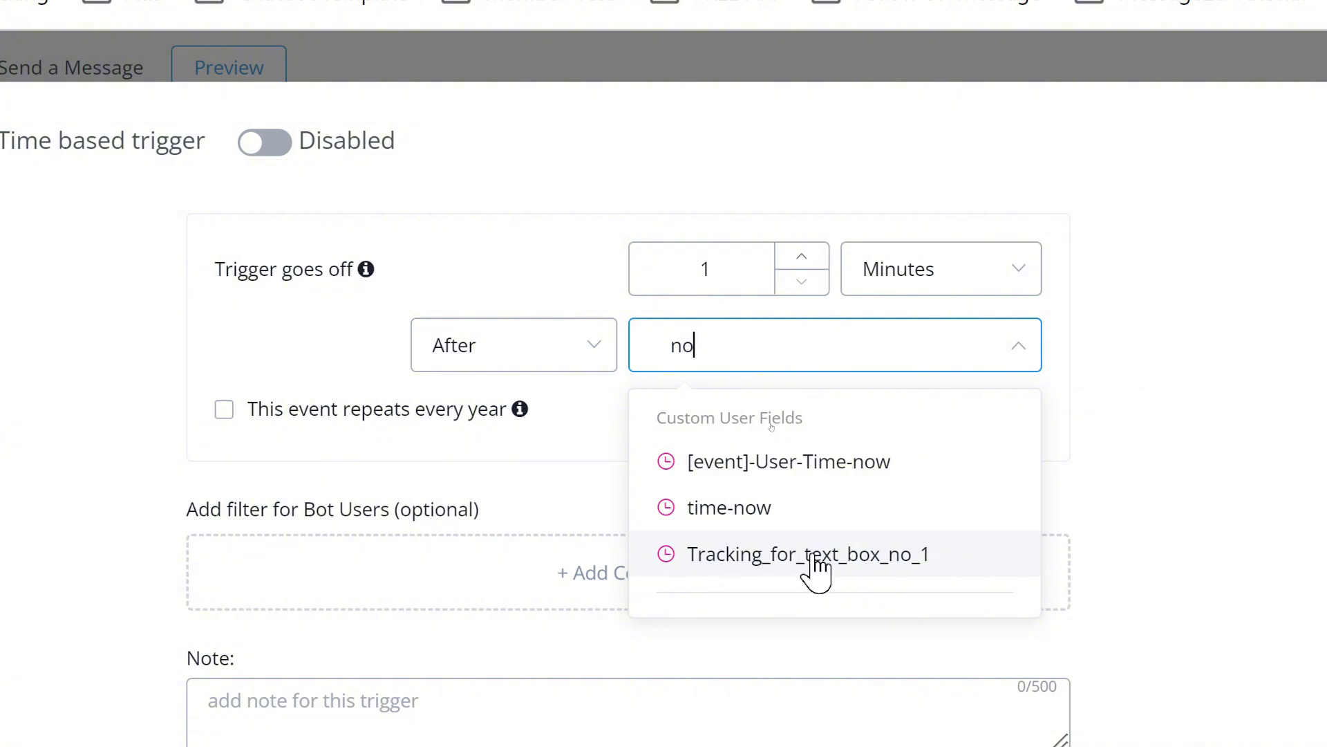
pyautogui.click(850, 557)
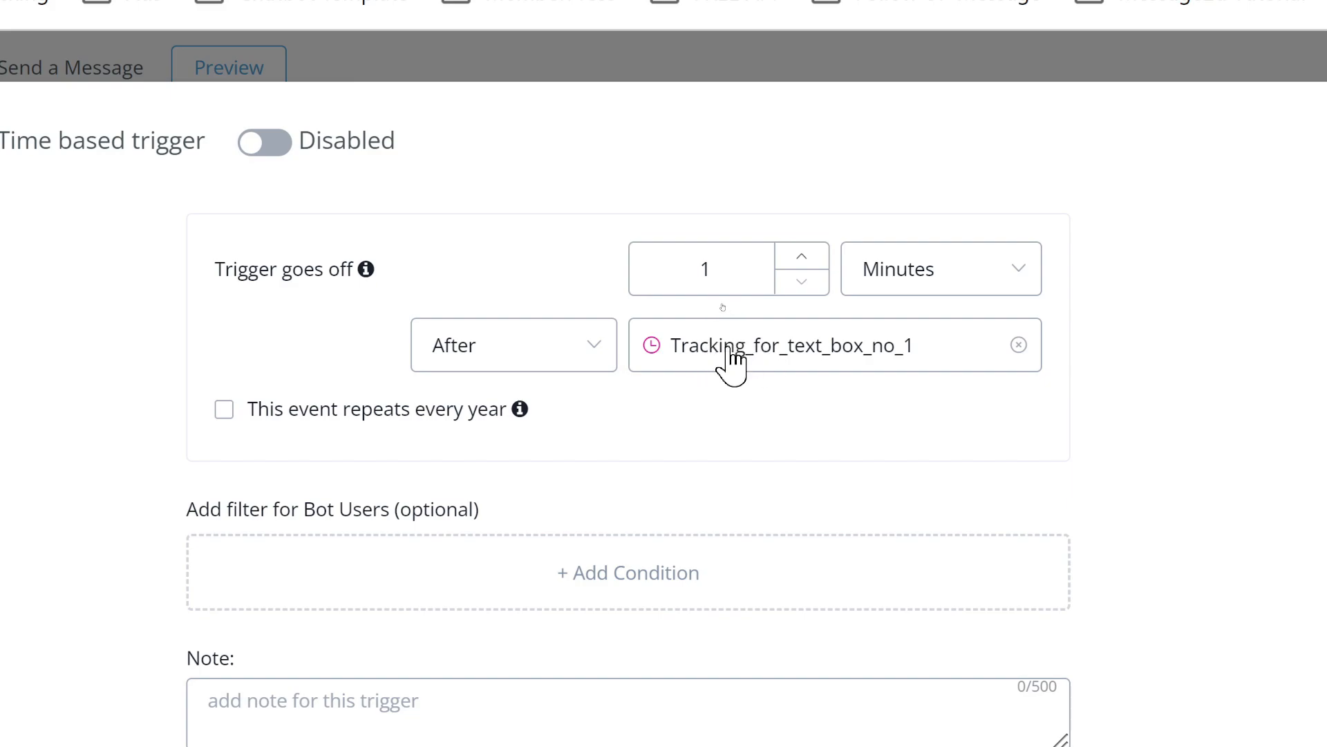
pyautogui.click(714, 282)
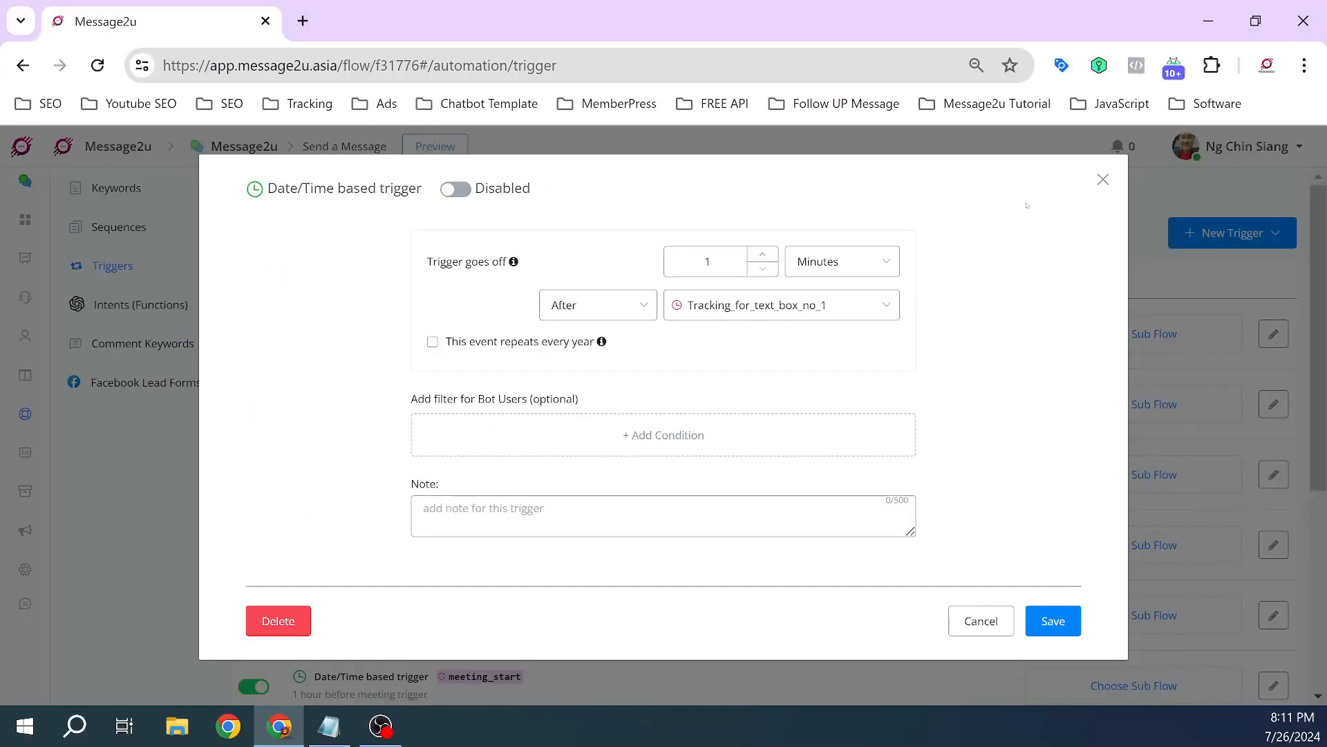
pyautogui.click(1104, 180)
# Step: Save the existing Date/Time based trigger for Tracking_for_text_box_no_1 on page 3 of the list, and view its sub flow choices
pyautogui.scroll(-3, 1176, 415)
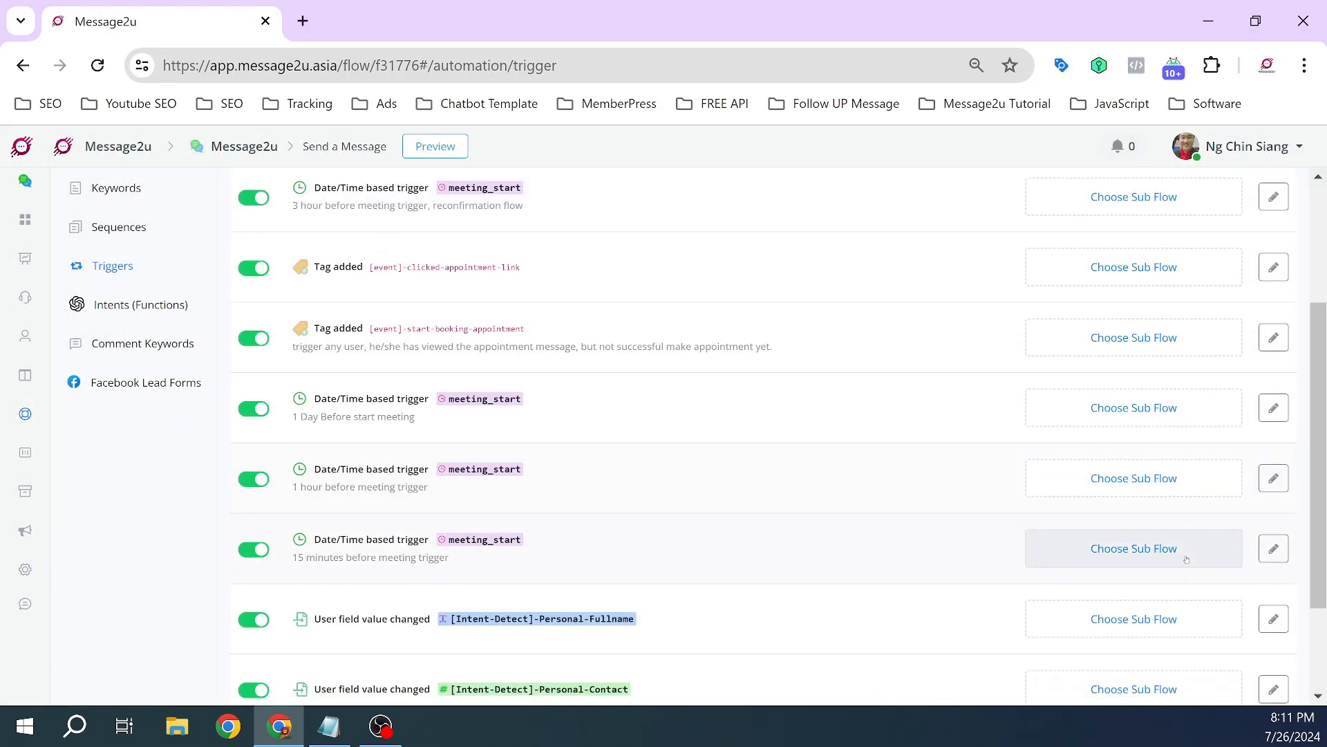
pyautogui.scroll(-1, 1200, 592)
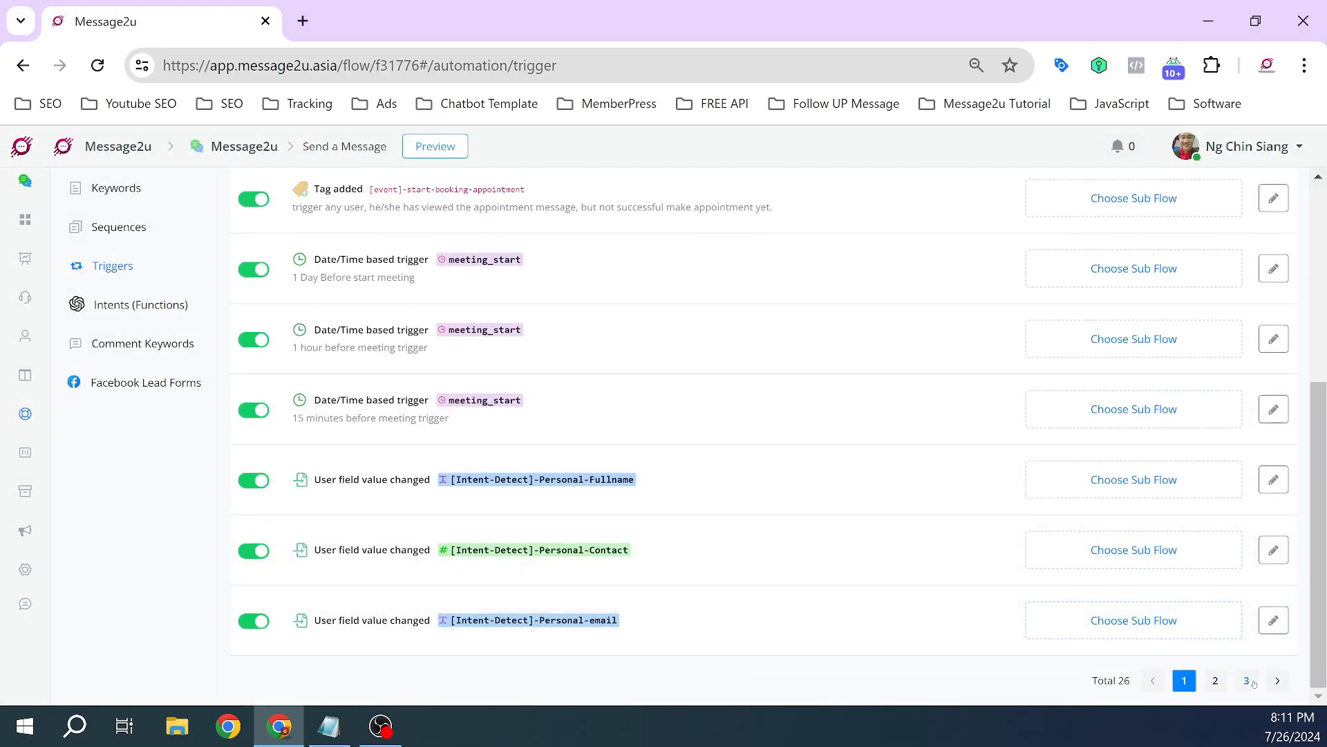
pyautogui.click(1248, 680)
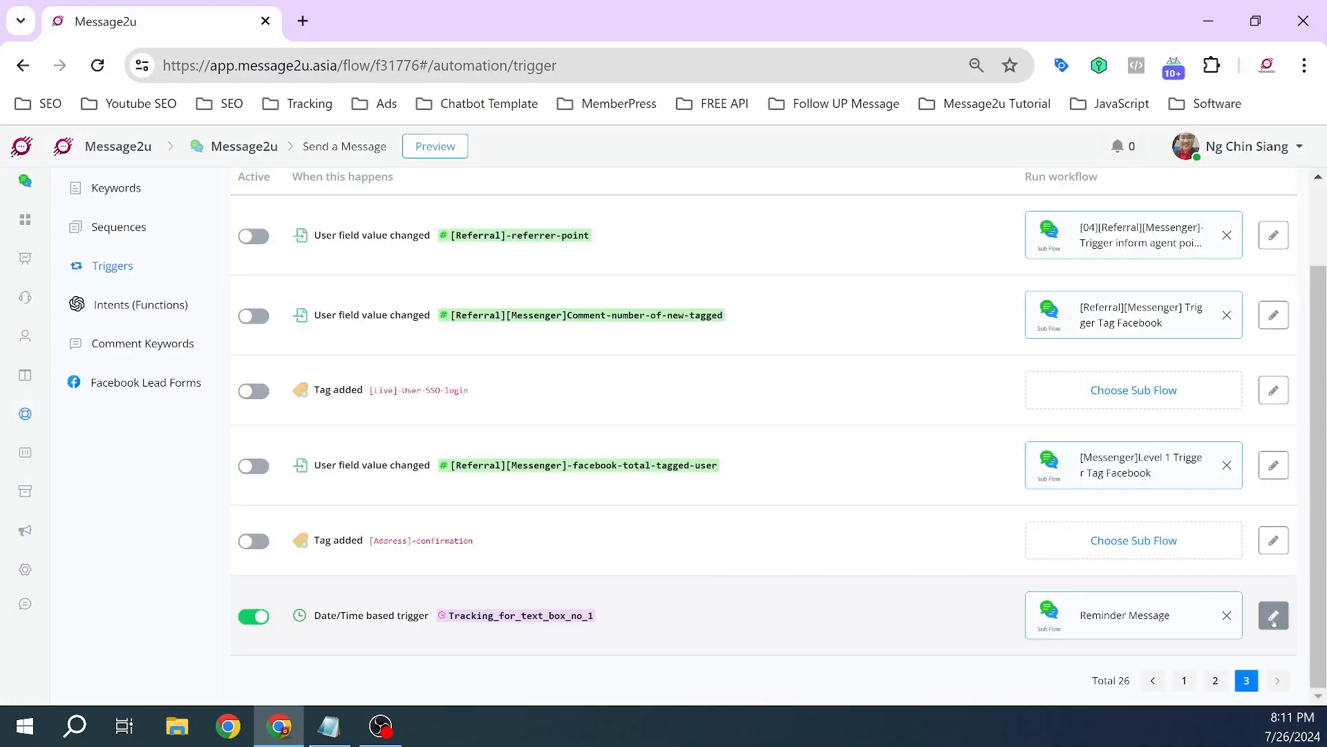
pyautogui.click(1274, 616)
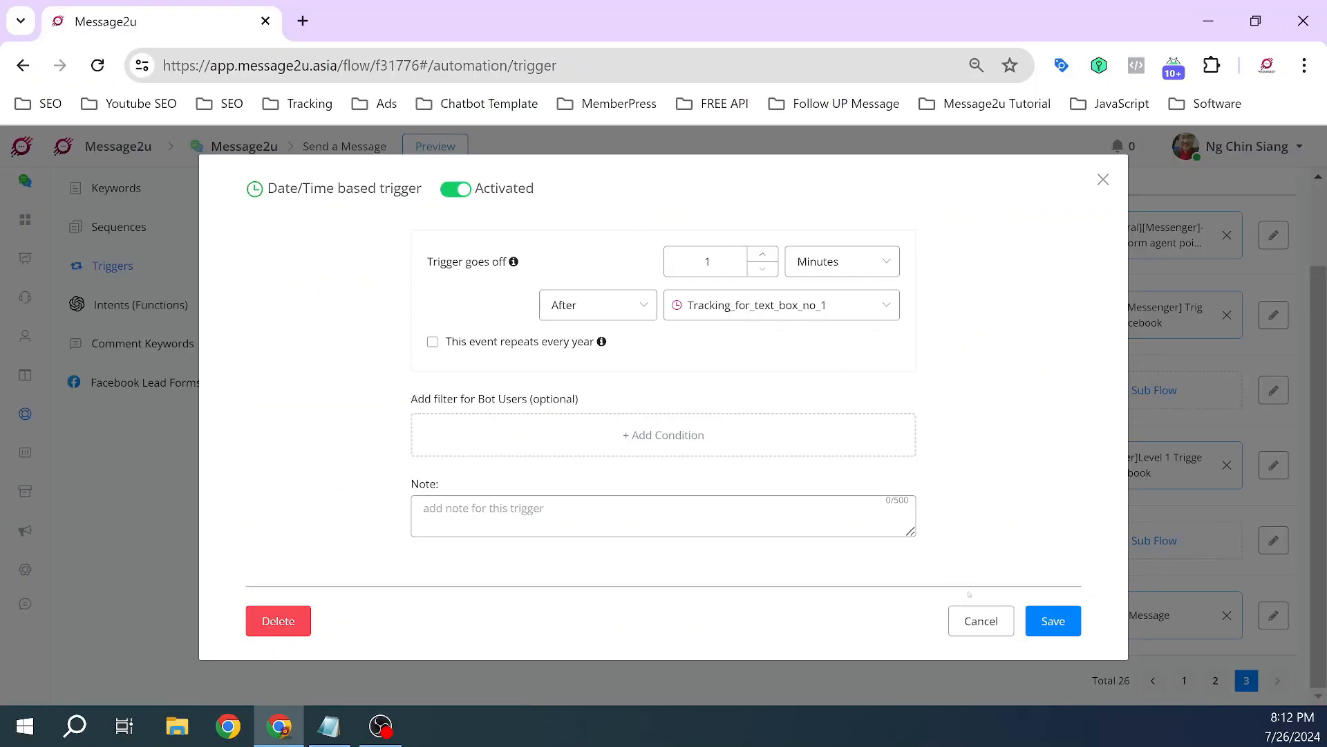
pyautogui.click(1056, 624)
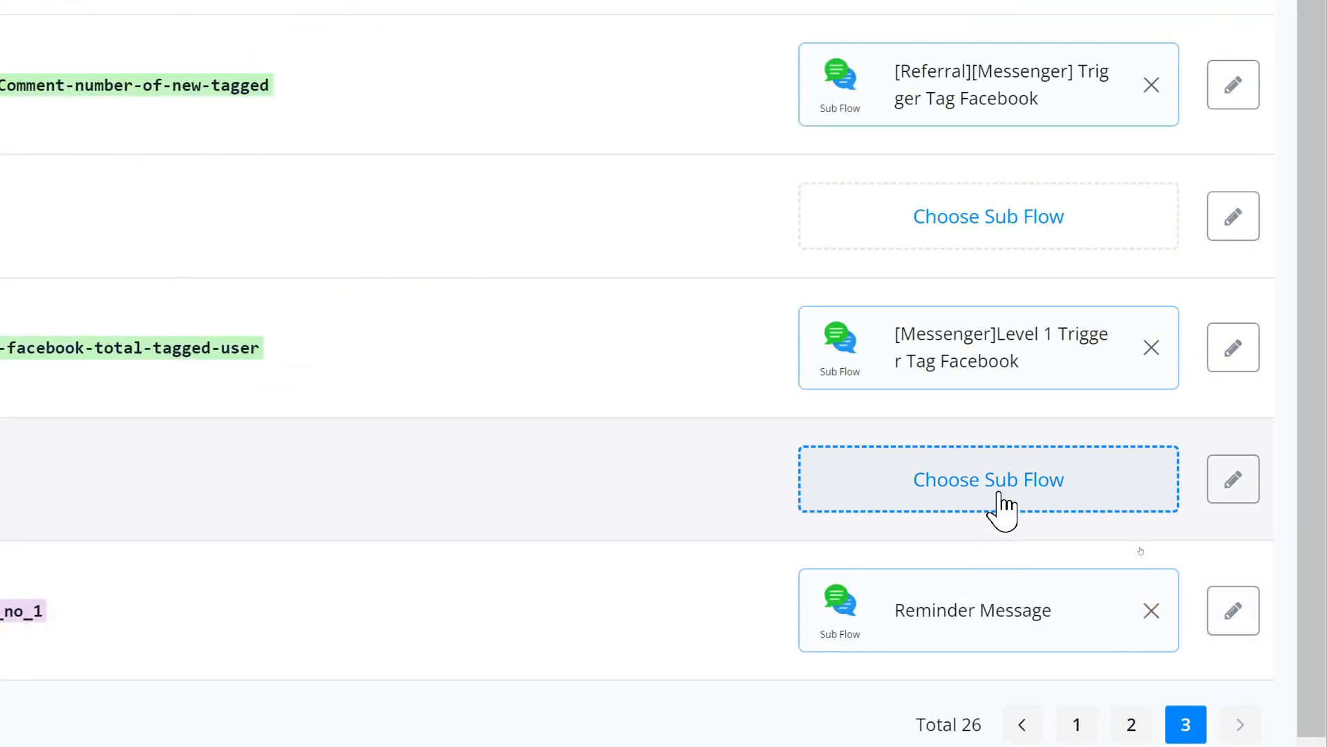
pyautogui.click(992, 619)
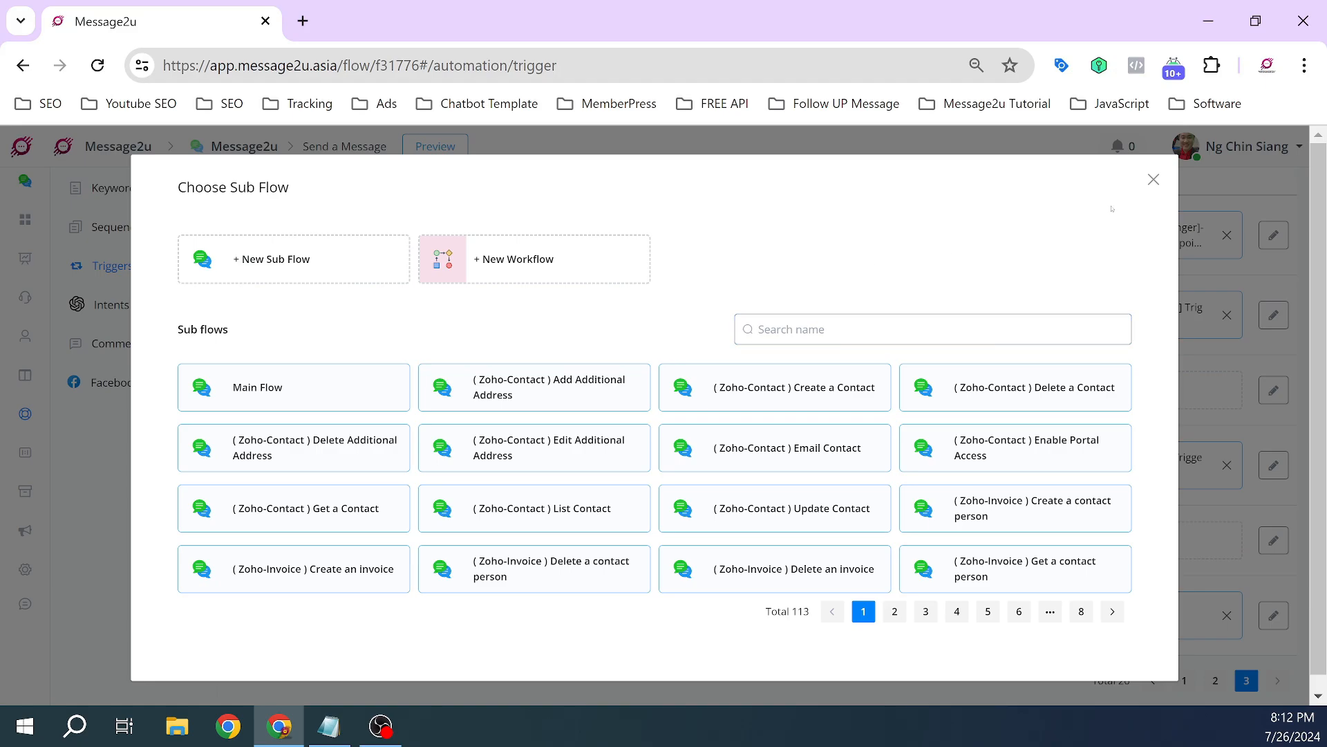
pyautogui.click(1153, 179)
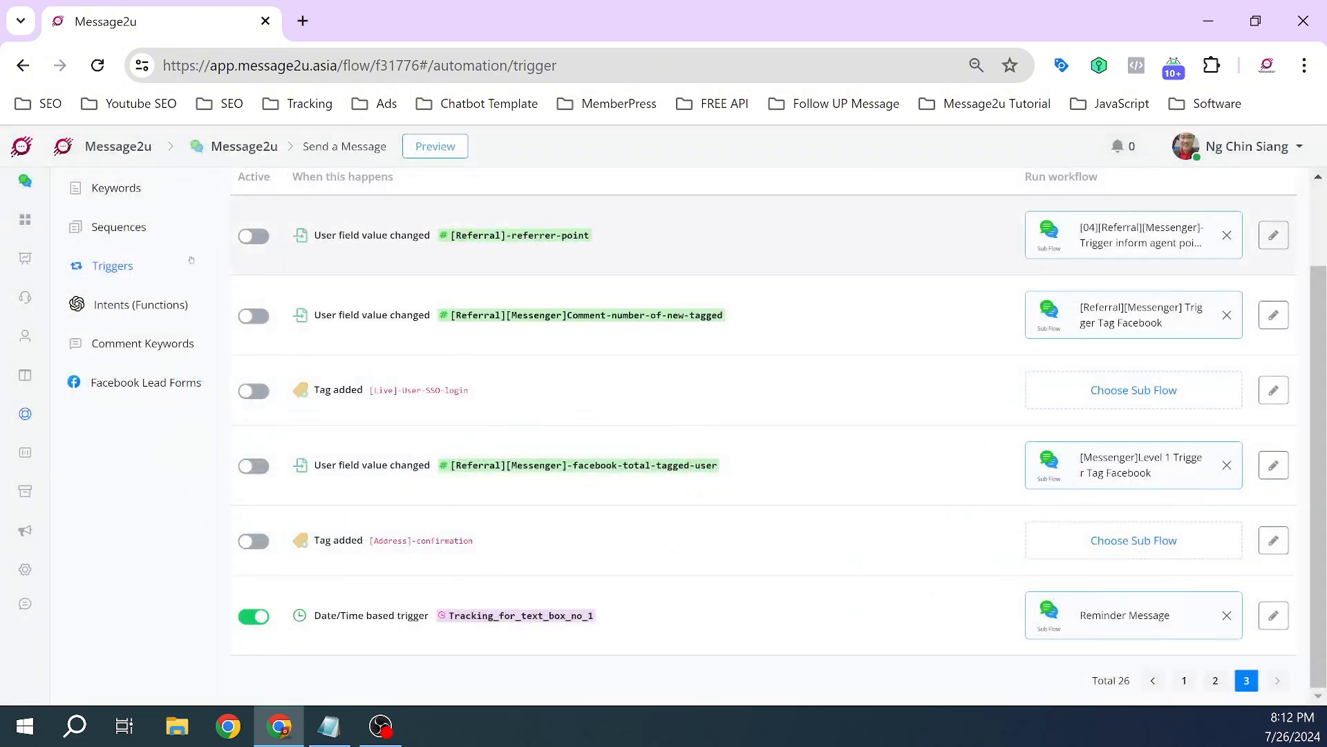
# Step: Open the Reminder Message sub flow and reposition its Send Message #1 node beside the Start node
pyautogui.click(31, 237)
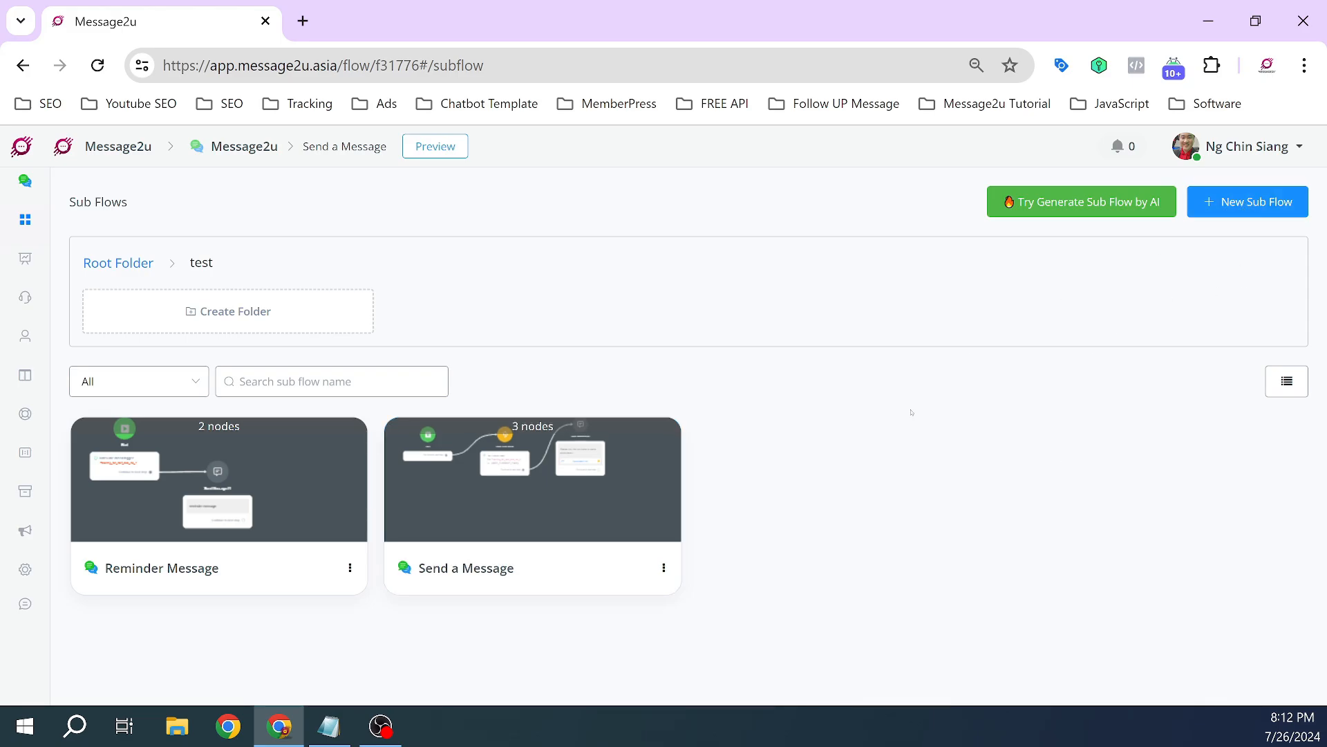
pyautogui.click(126, 504)
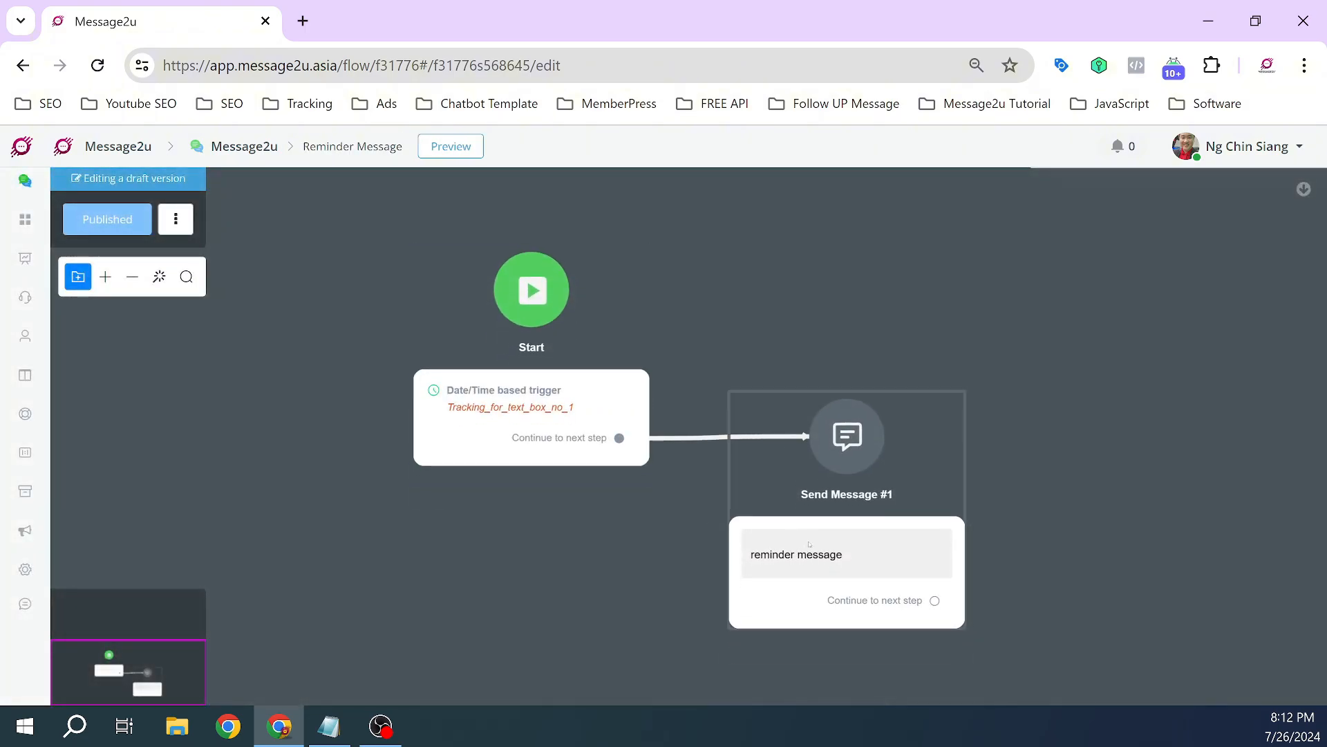
pyautogui.moveTo(810, 544); pyautogui.dragTo(840, 511)
pyautogui.moveTo(625, 562); pyautogui.dragTo(468, 593)
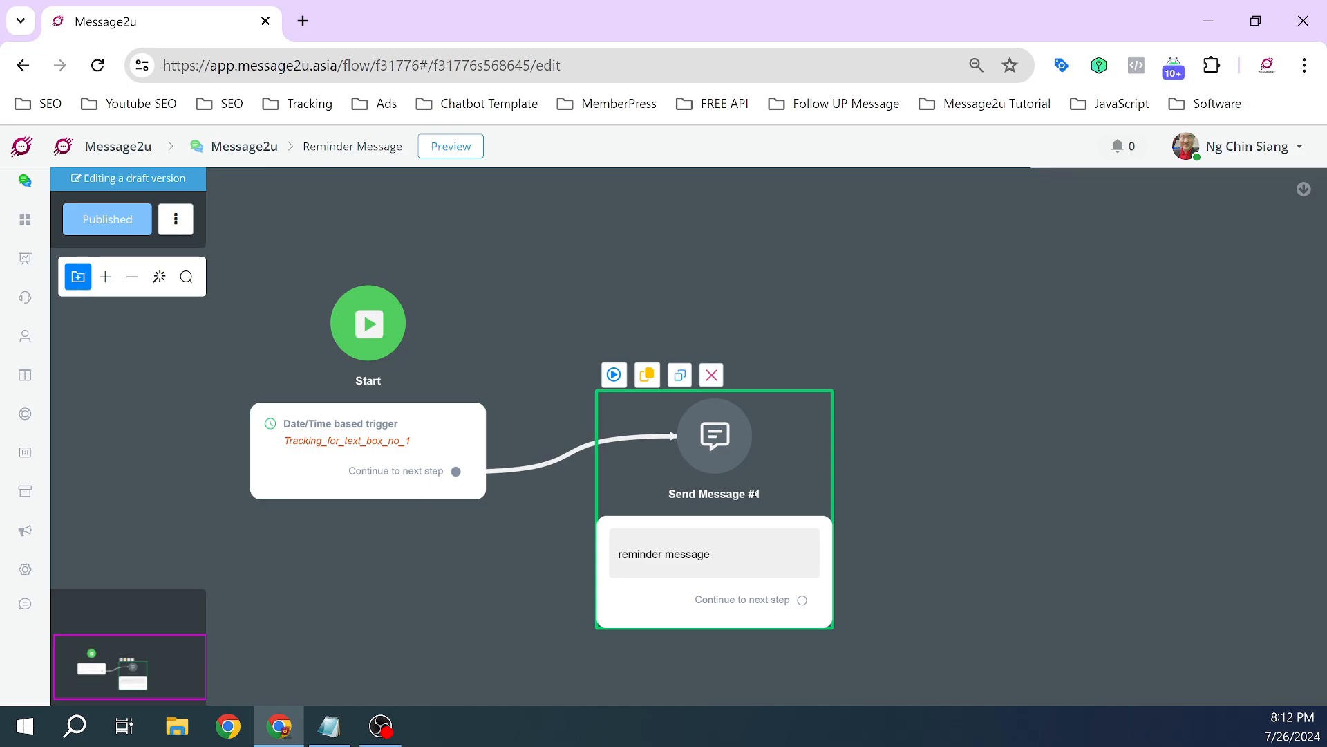
pyautogui.moveTo(768, 492); pyautogui.dragTo(739, 507)
pyautogui.moveTo(553, 465)
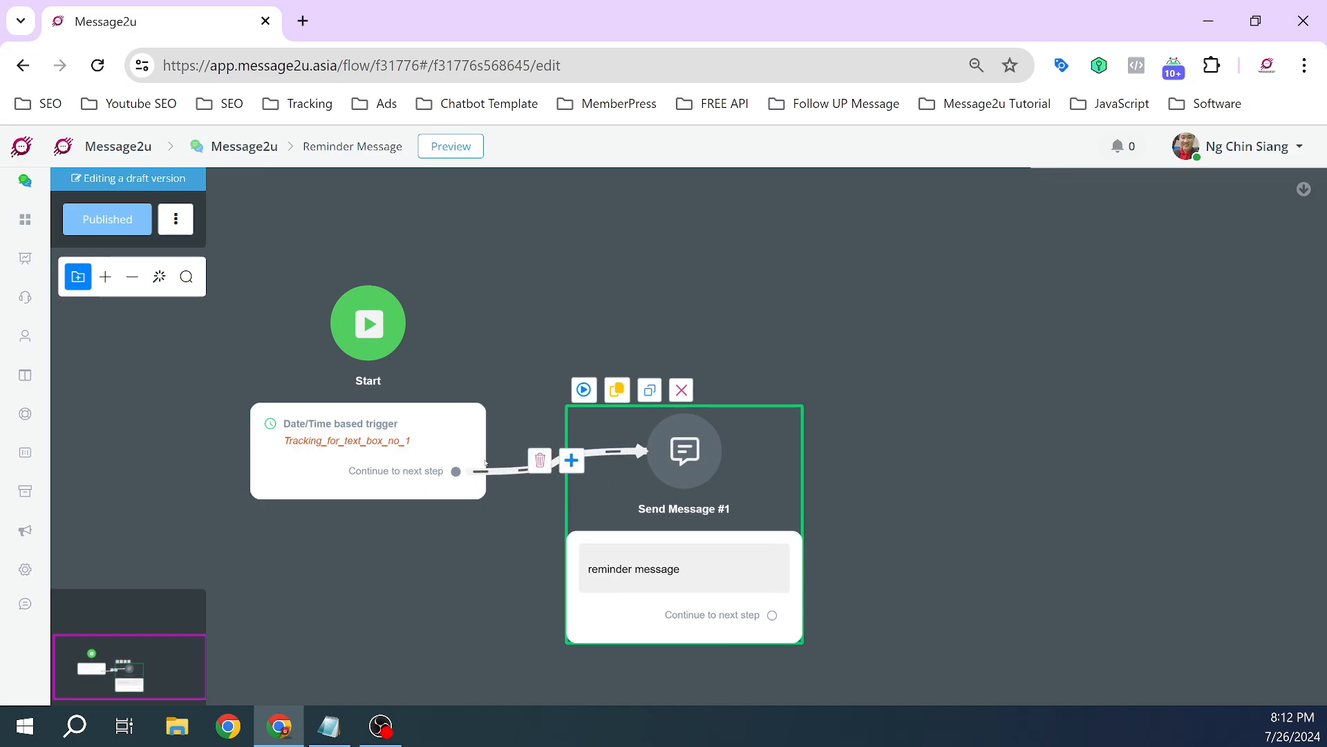
pyautogui.moveTo(744, 532); pyautogui.dragTo(803, 541)
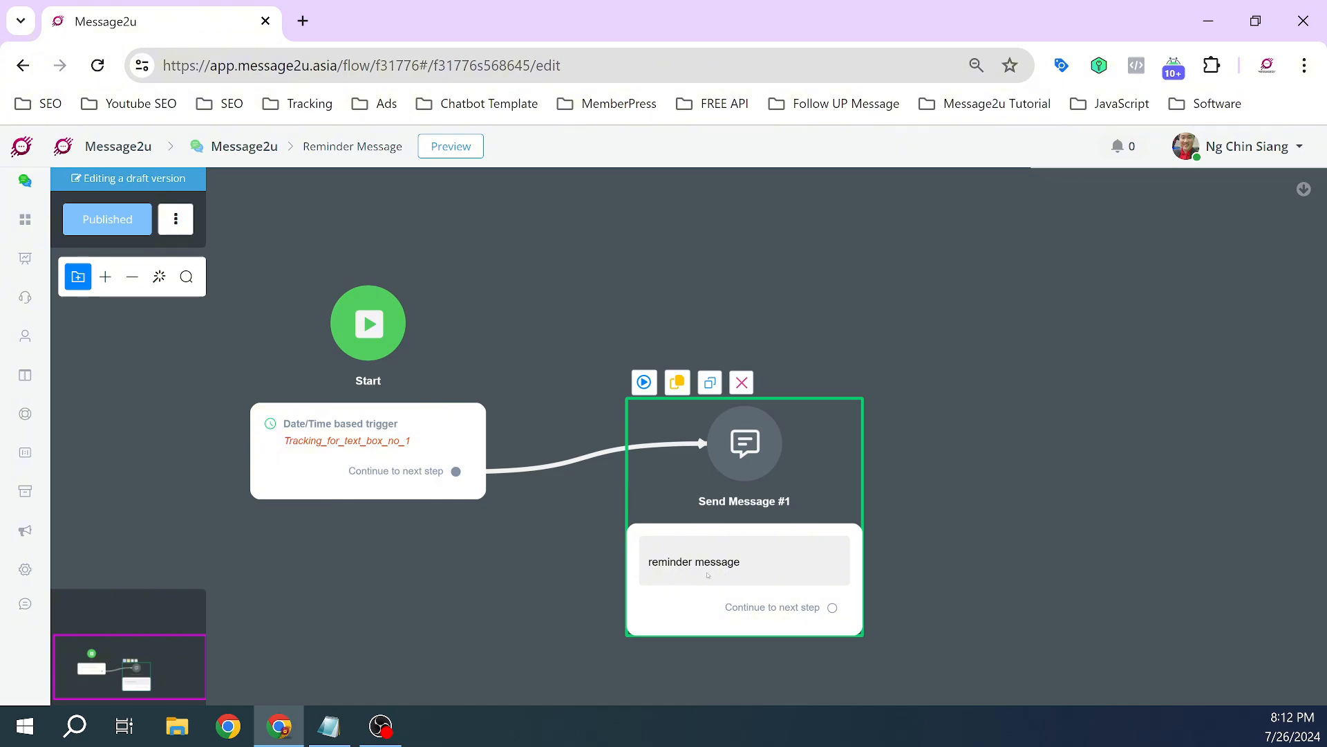
pyautogui.click(540, 583)
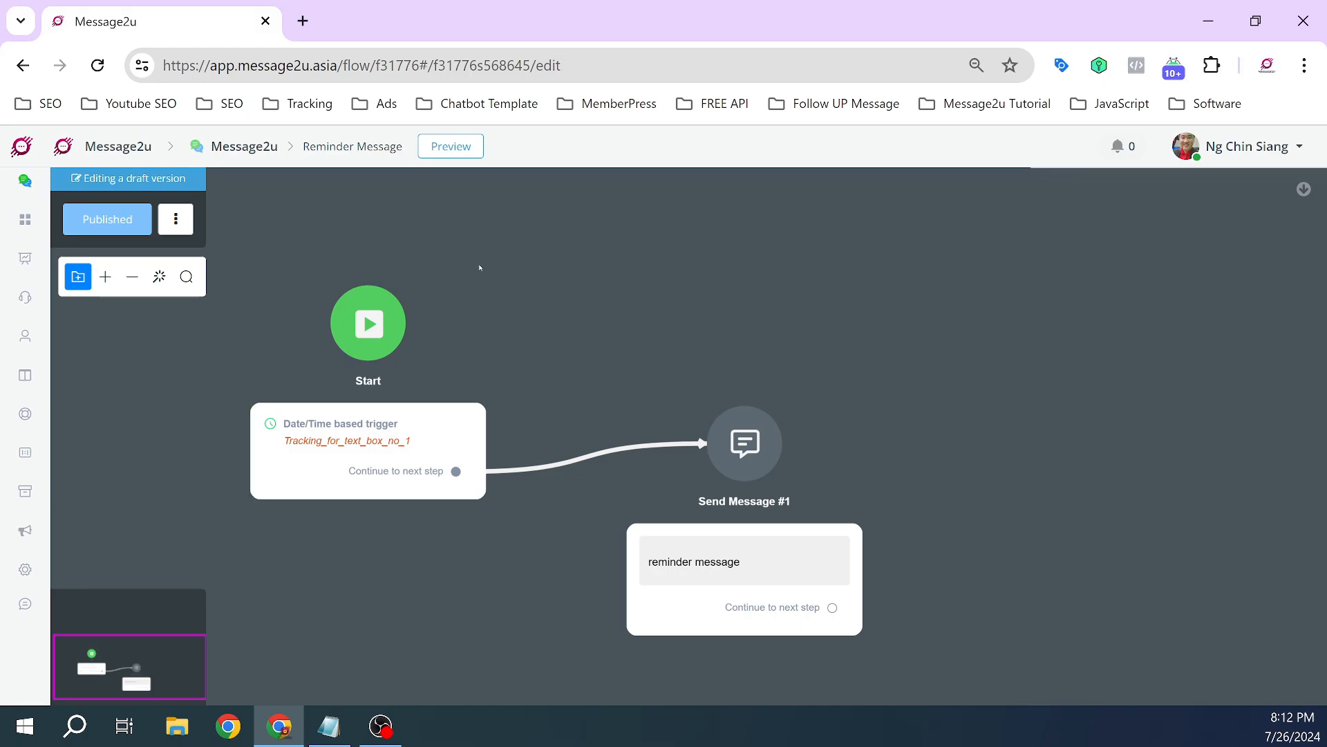
# Step: Return to the automation triggers, search the Tracking_for_text_box_no_1 trigger's sub flow choices for "reminder", and close them
pyautogui.click(25, 462)
pyautogui.click(25, 427)
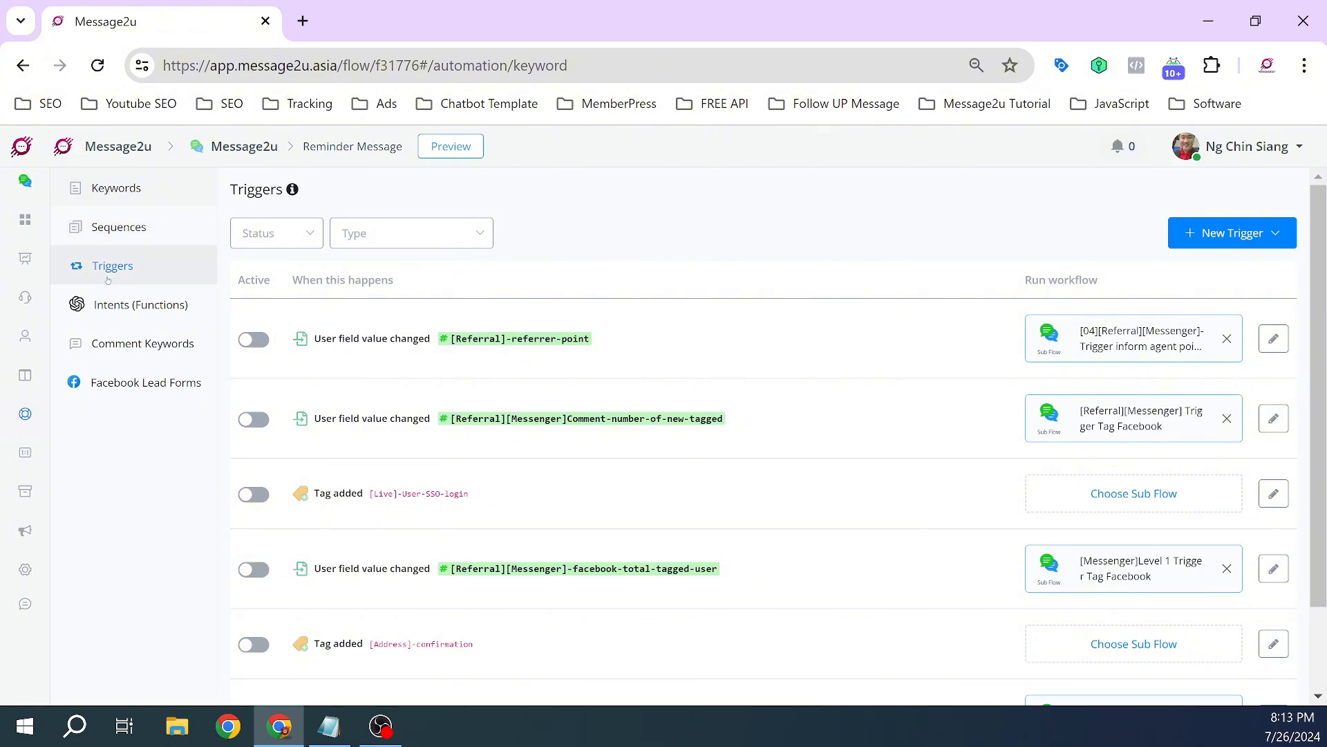
pyautogui.scroll(-2, 1148, 470)
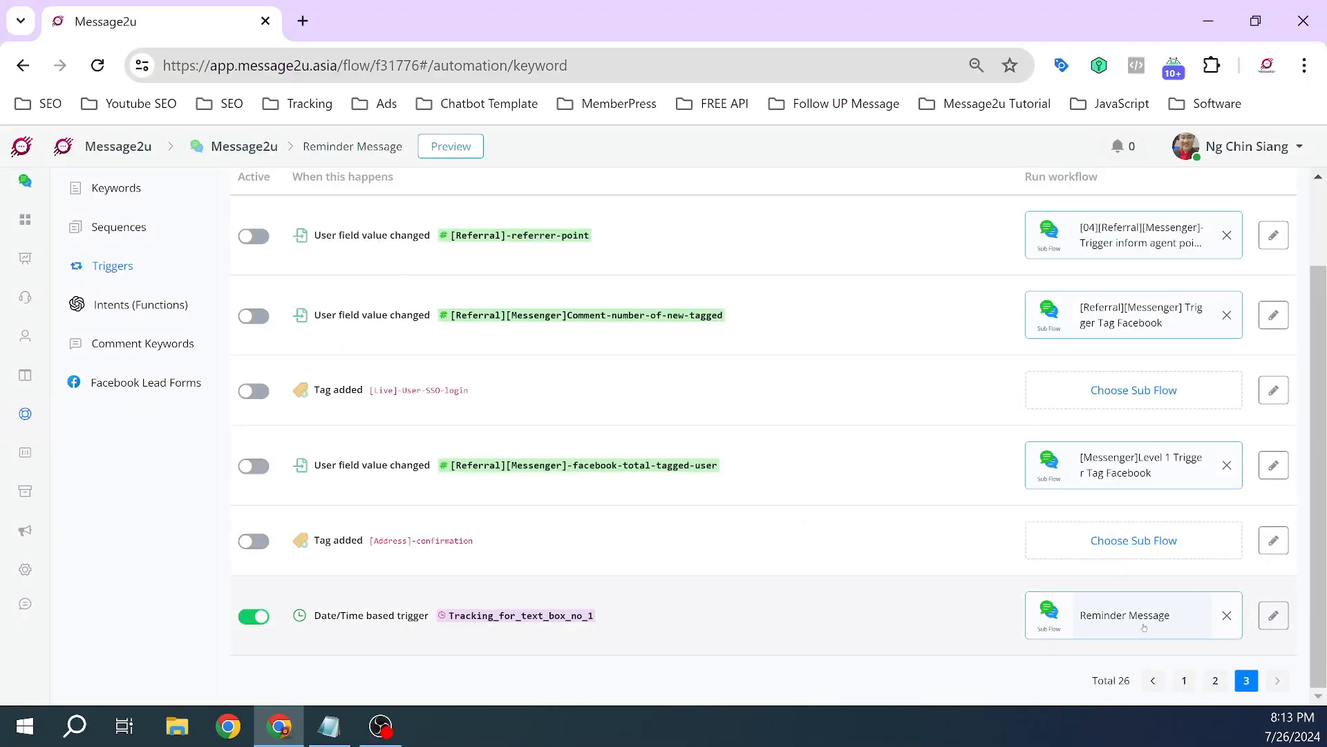
pyautogui.click(1144, 626)
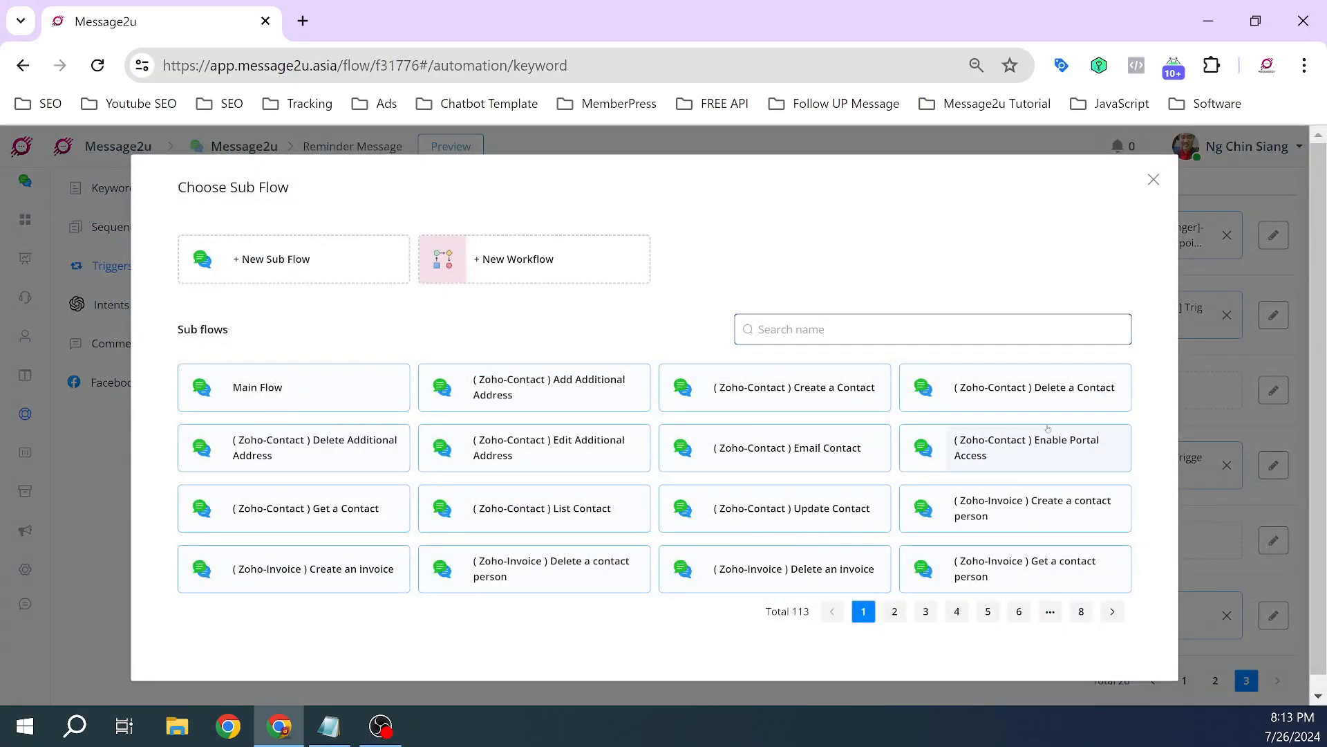
pyautogui.write('reminder')
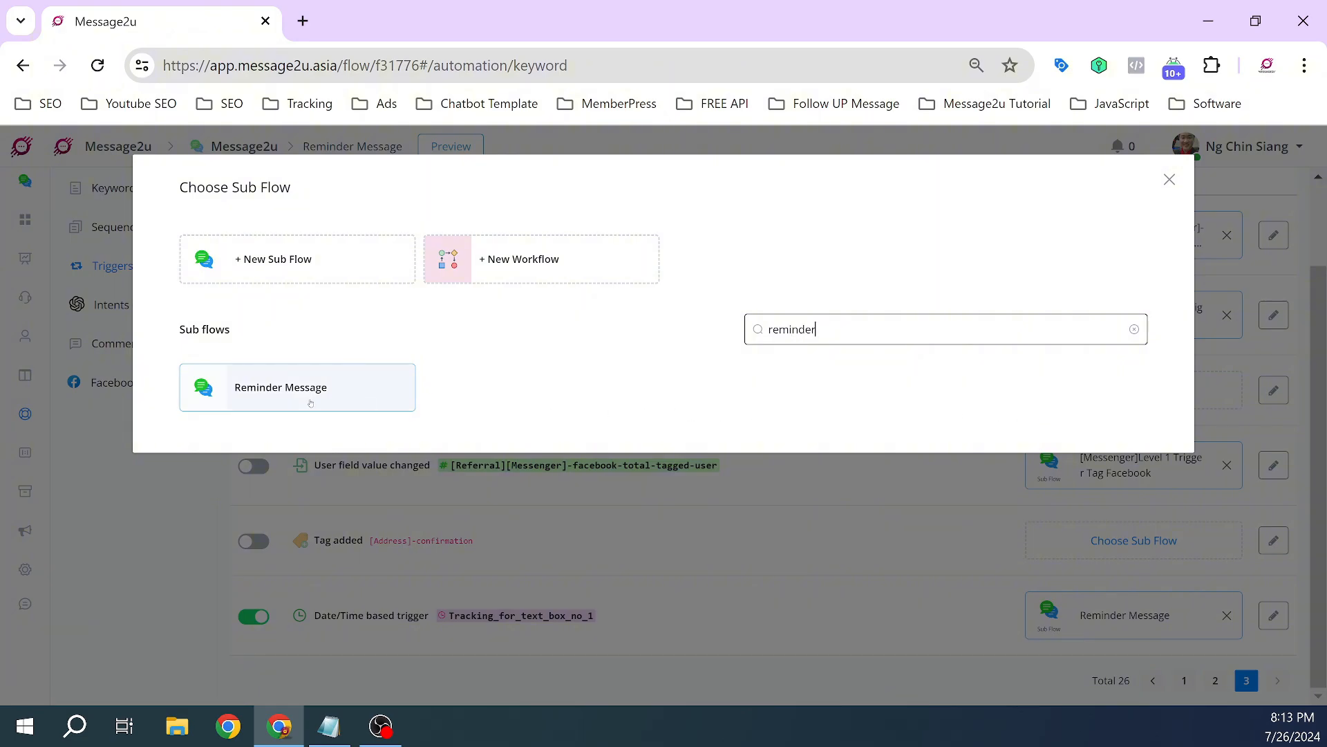
pyautogui.click(1165, 180)
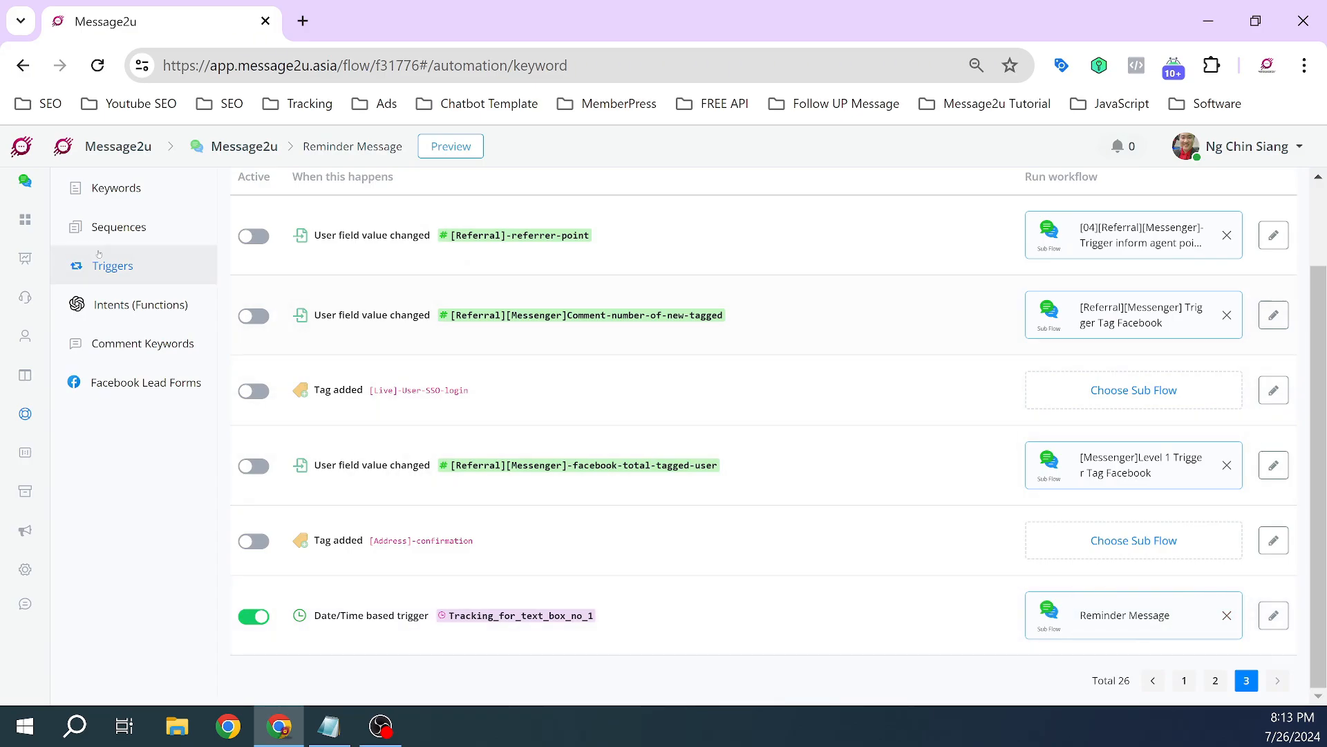
# Step: View the Reminder Message sub flow, and switch to Notepad to highlight item 1 about creating a new DateTime Variable
pyautogui.click(26, 228)
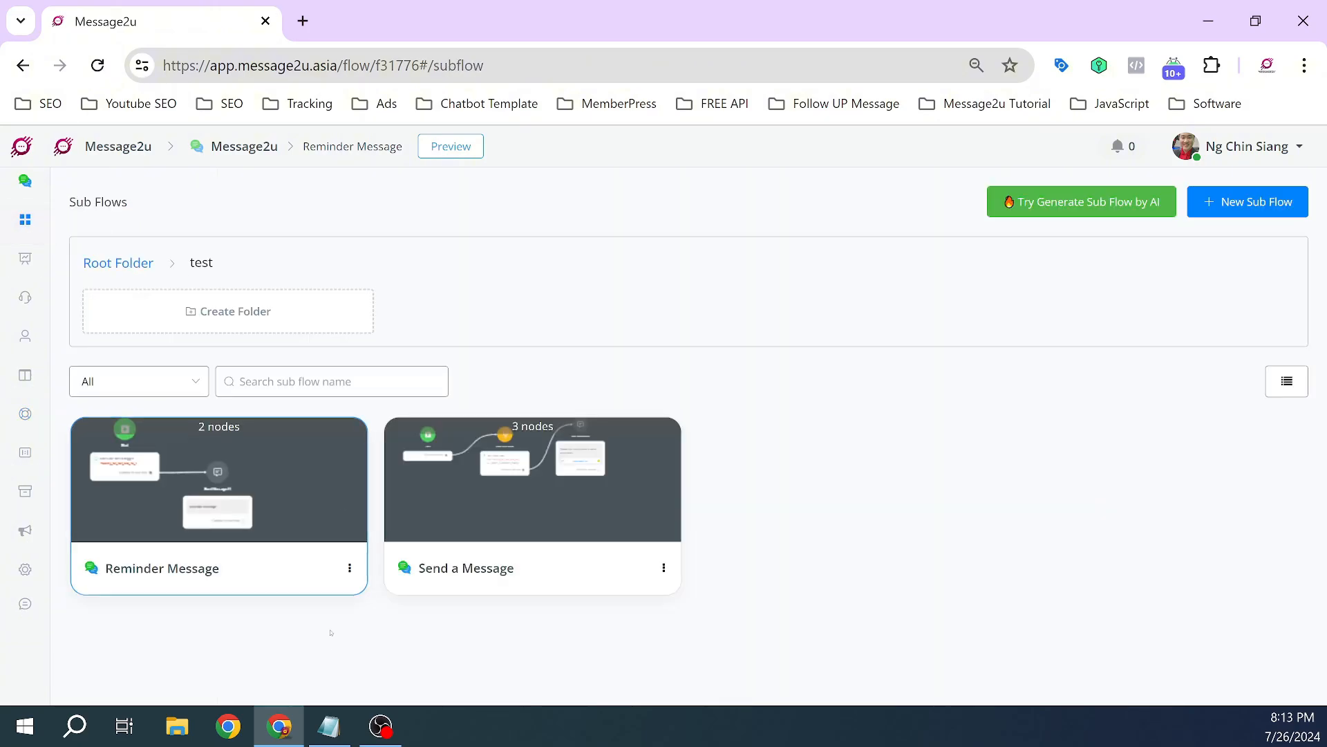
pyautogui.click(149, 508)
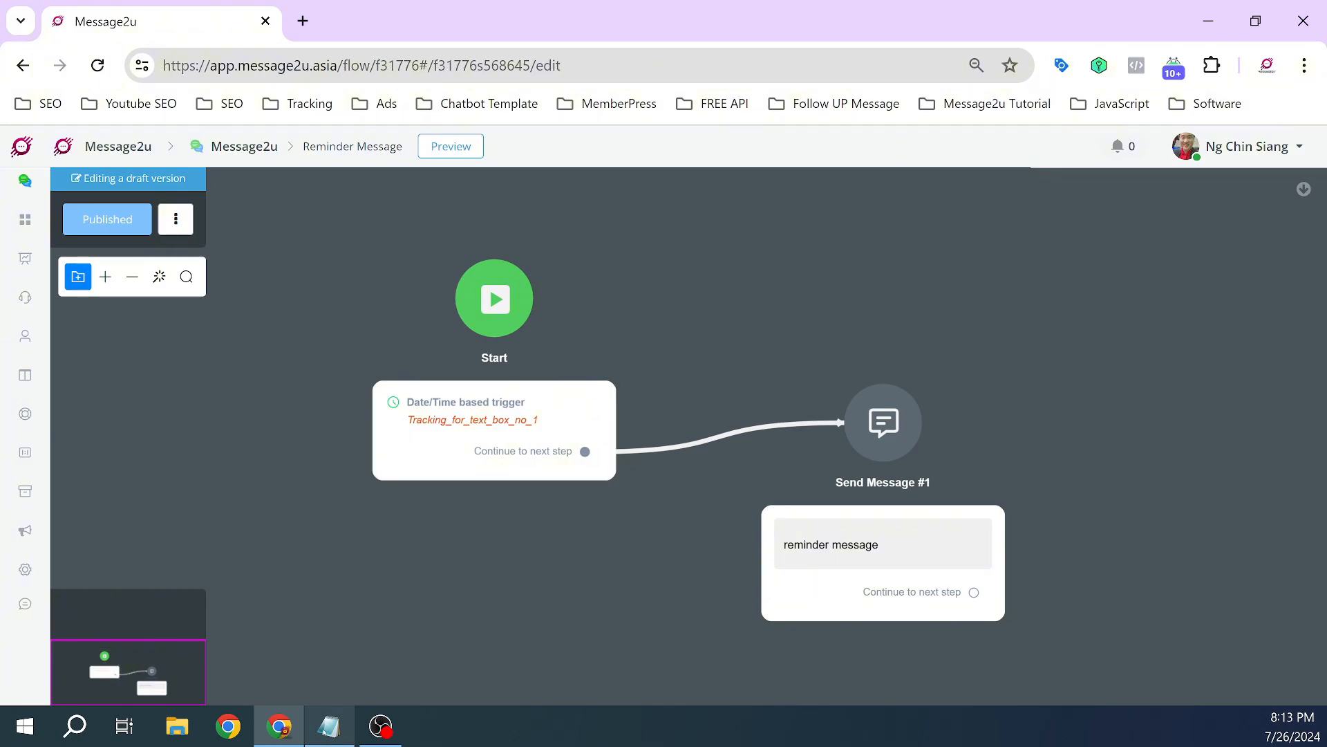
pyautogui.click(326, 730)
pyautogui.moveTo(70, 319); pyautogui.dragTo(1074, 319)
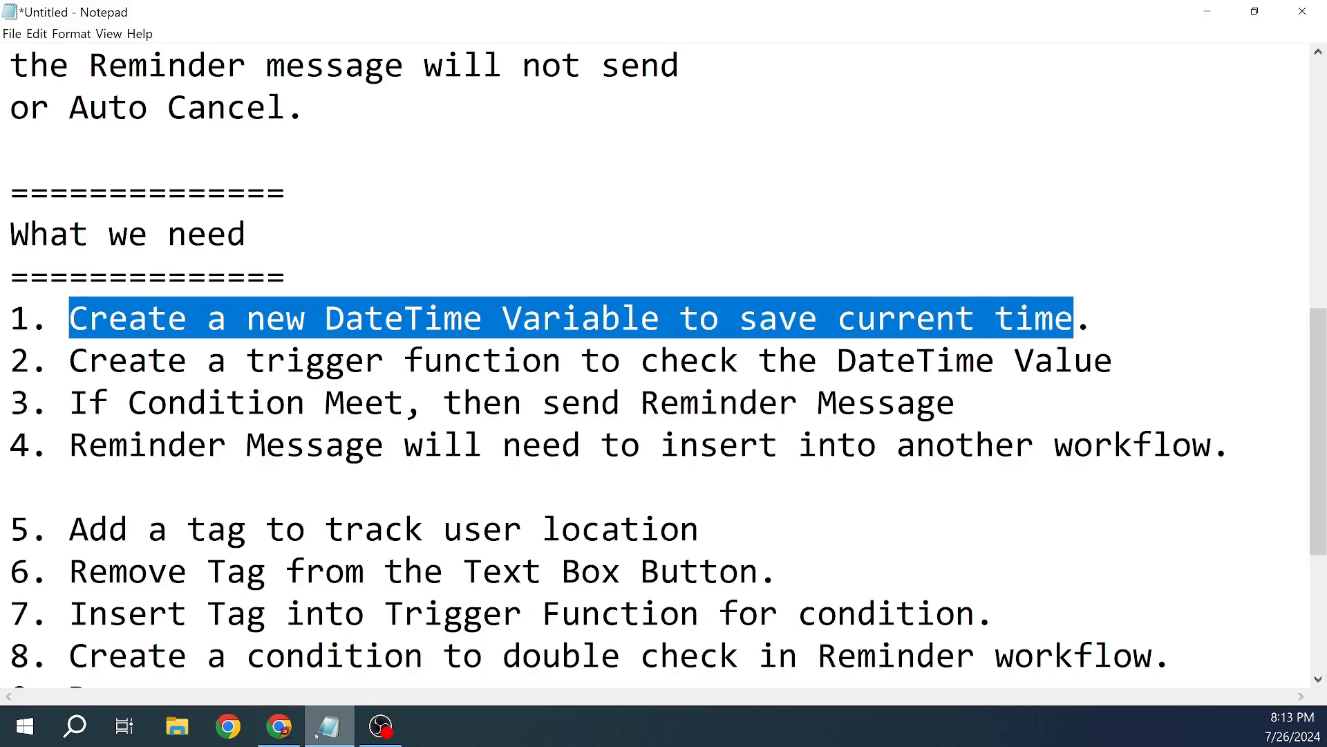
# Step: Switch back to Message2u and open the Send a Message sub flow to view its Date Time Value step
pyautogui.click(279, 726)
pyautogui.click(25, 219)
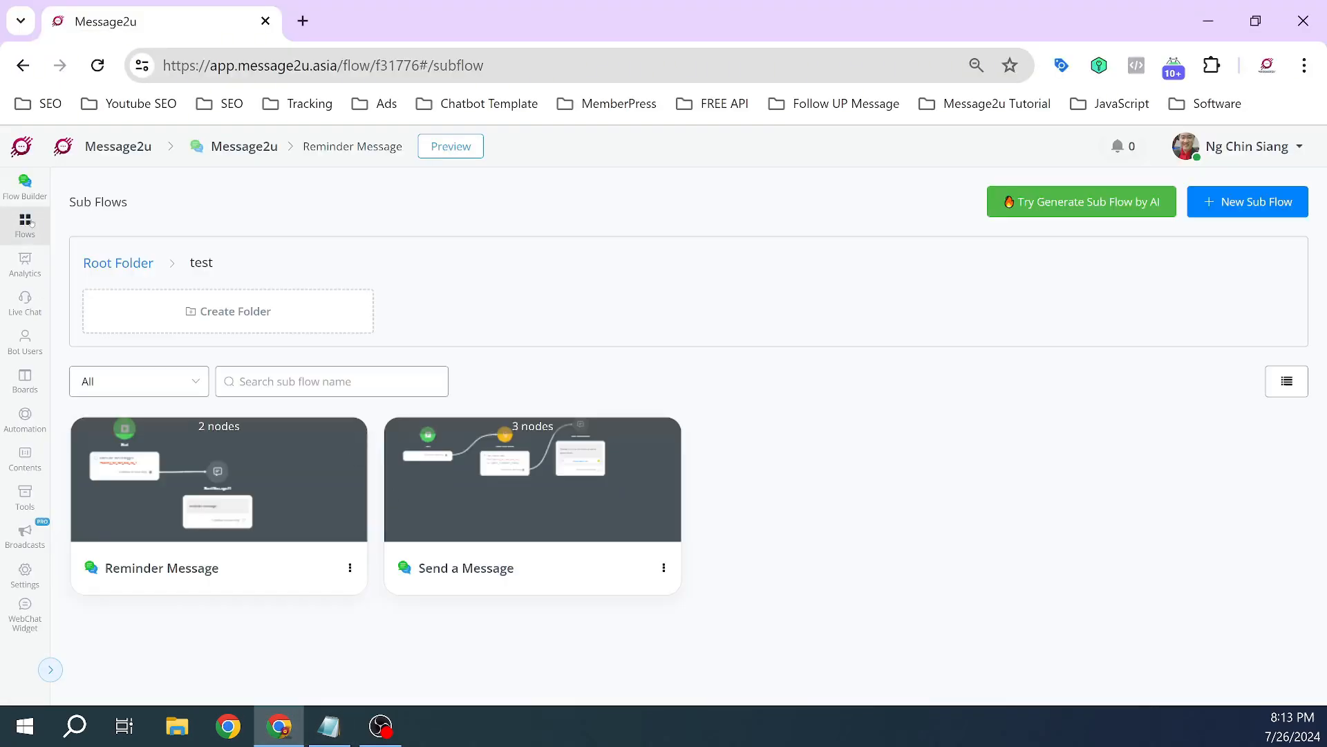
pyautogui.click(503, 514)
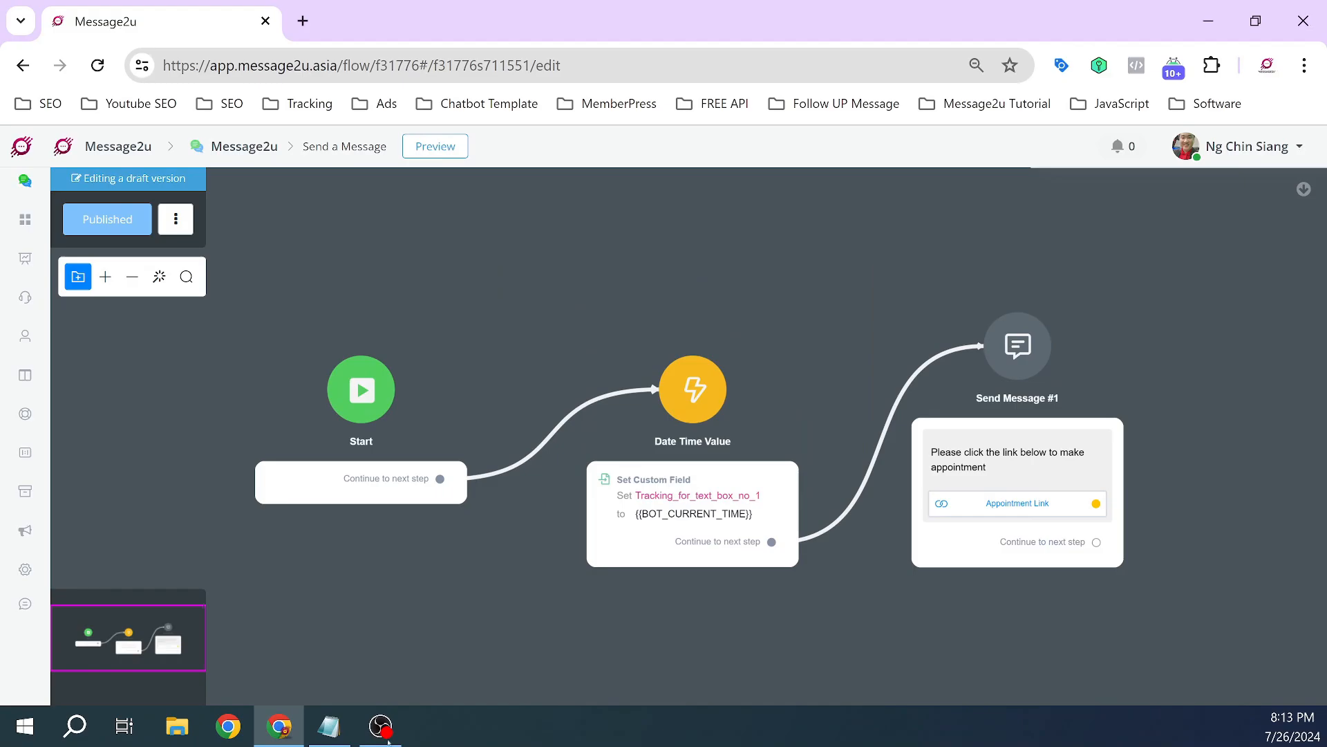
# Step: Switch to Notepad and highlight item 2 about creating a trigger function to check the DateTime Value
pyautogui.click(329, 726)
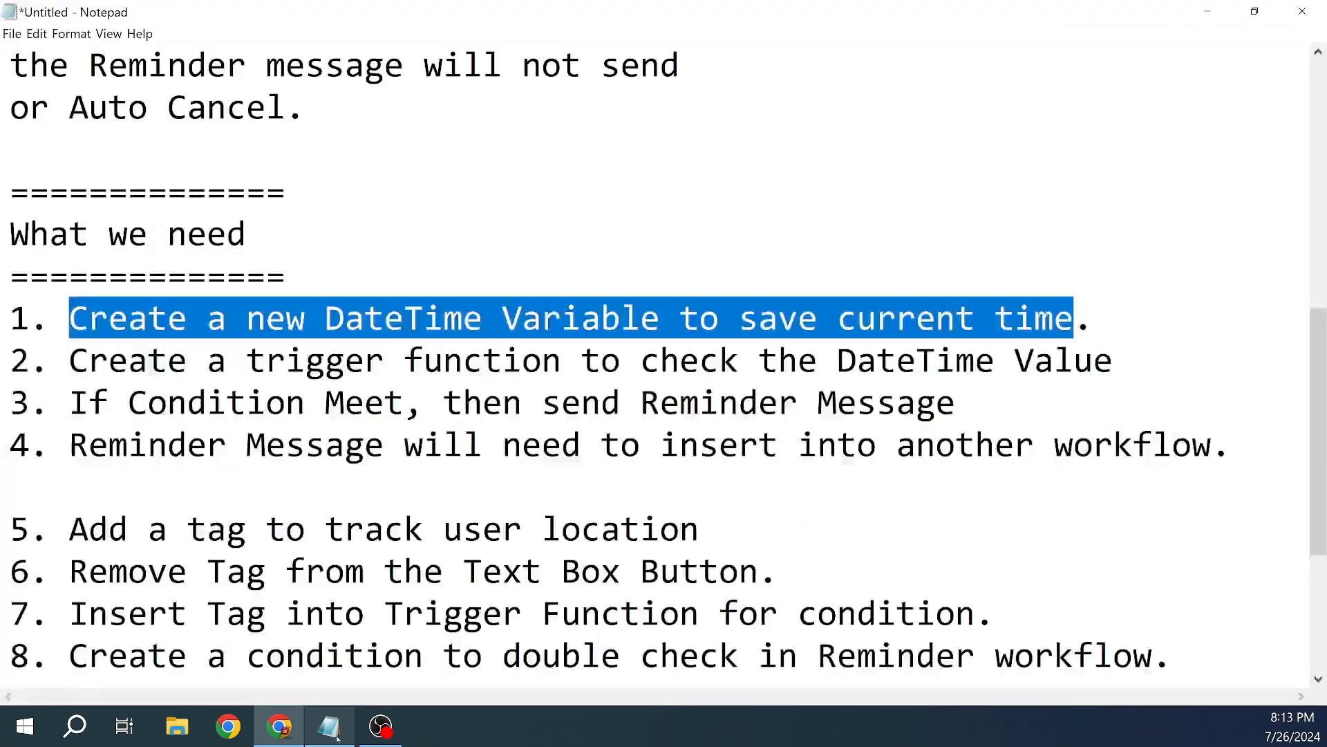
pyautogui.click(128, 402)
pyautogui.moveTo(72, 360); pyautogui.dragTo(1115, 360)
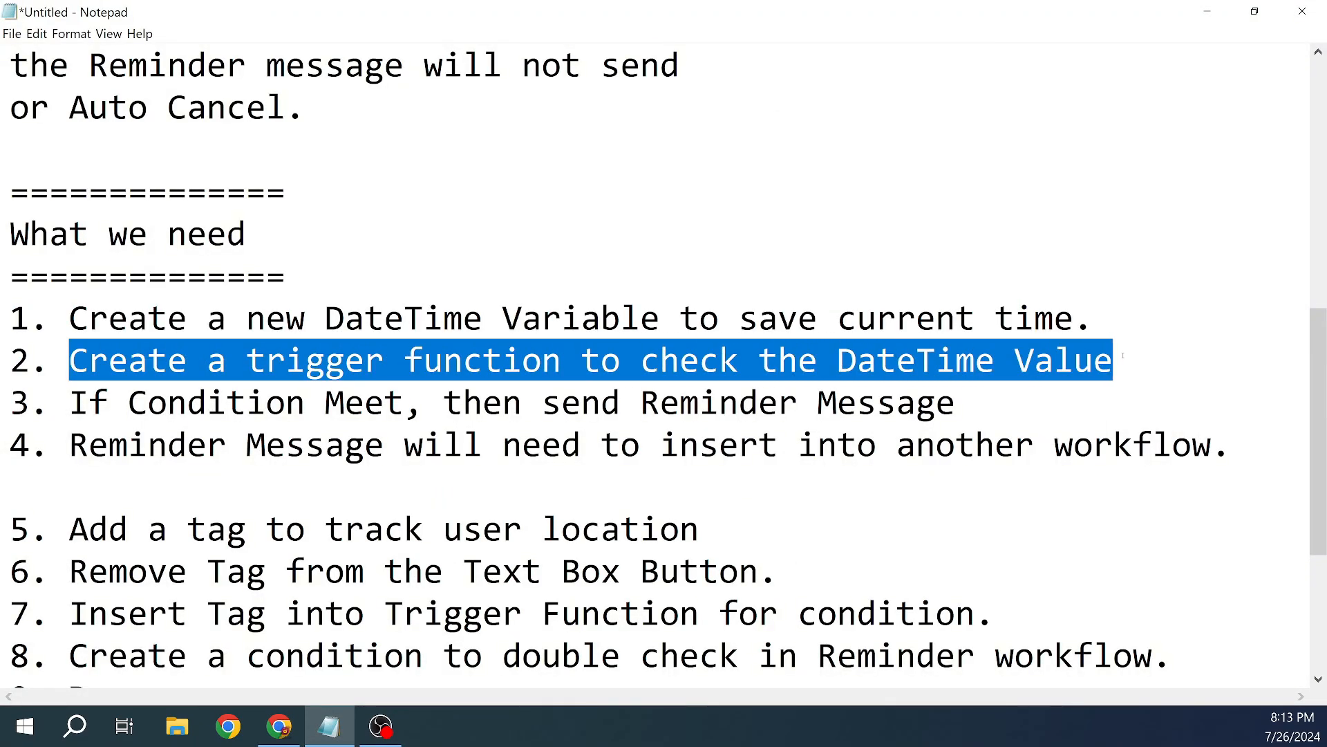
# Step: Return to Message2u's automation triggers and open the settings of the active Tracking_for_text_box_no_1 trigger
pyautogui.click(1208, 8)
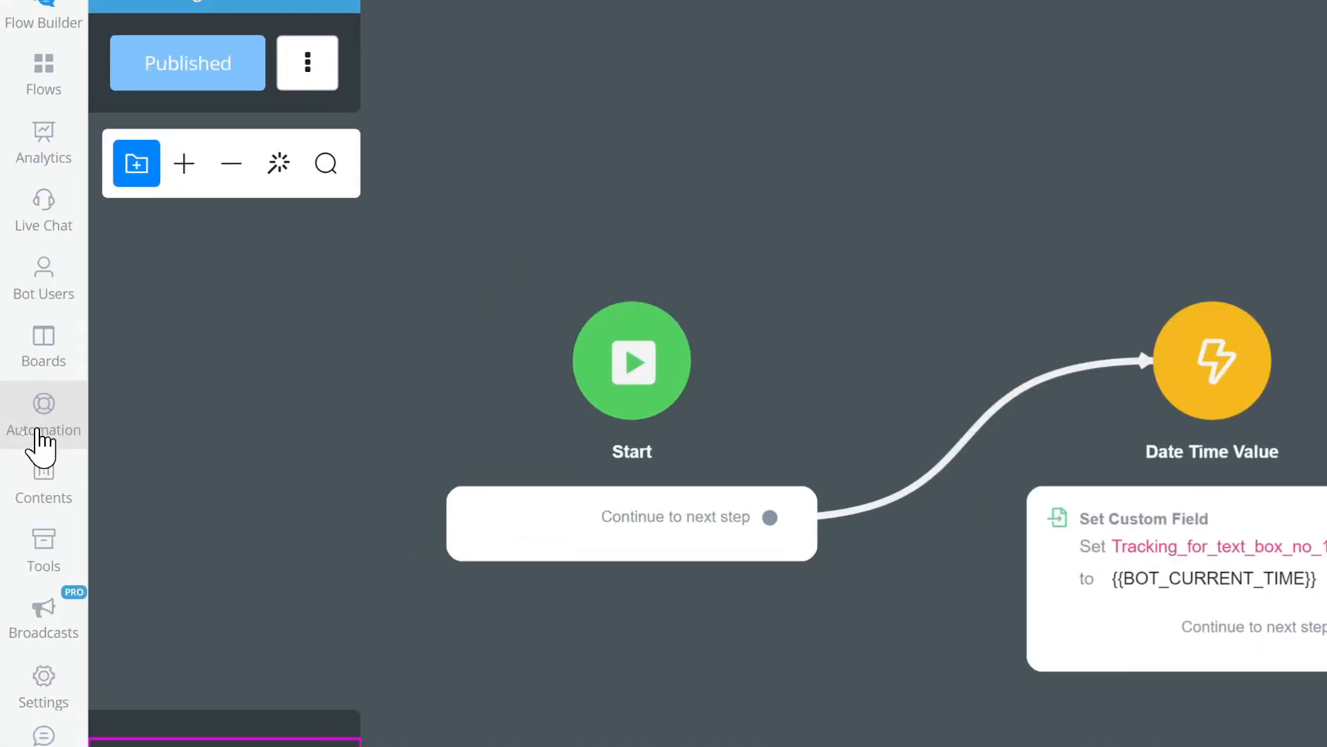
pyautogui.click(41, 442)
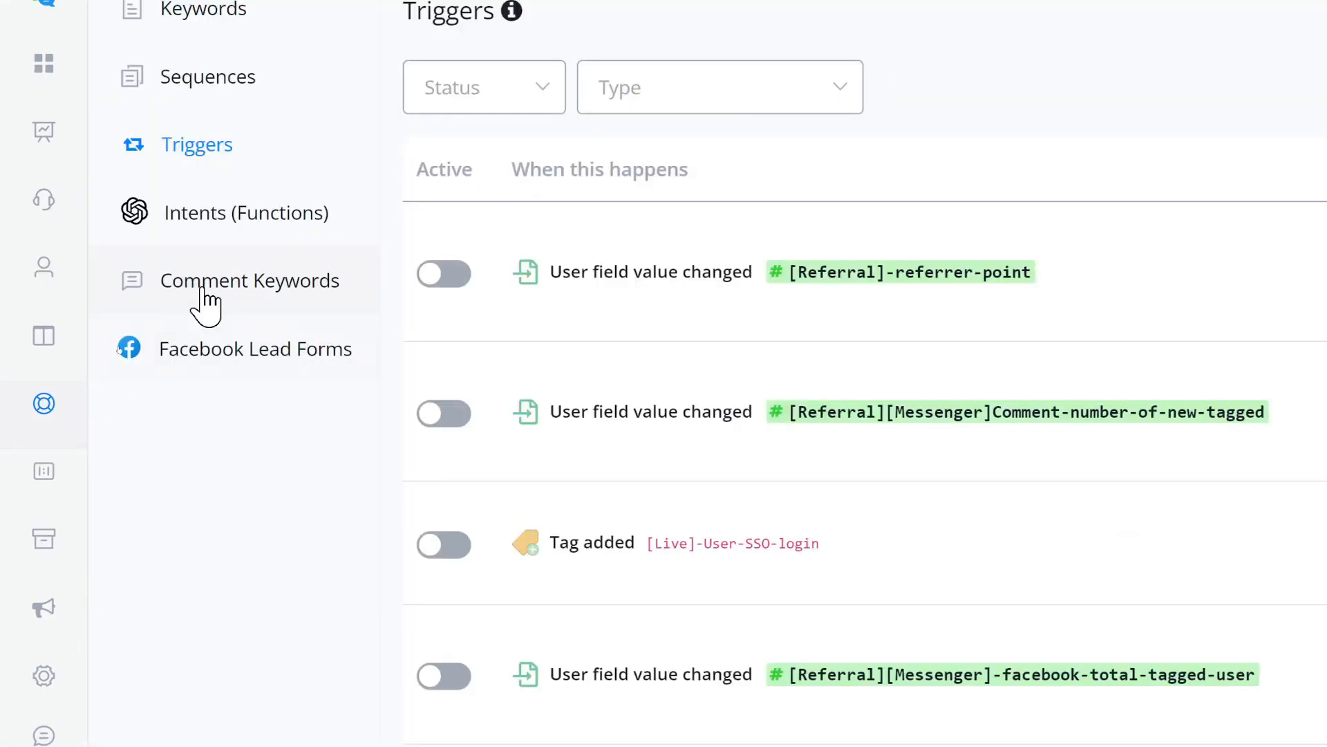
pyautogui.scroll(-3, 943, 260)
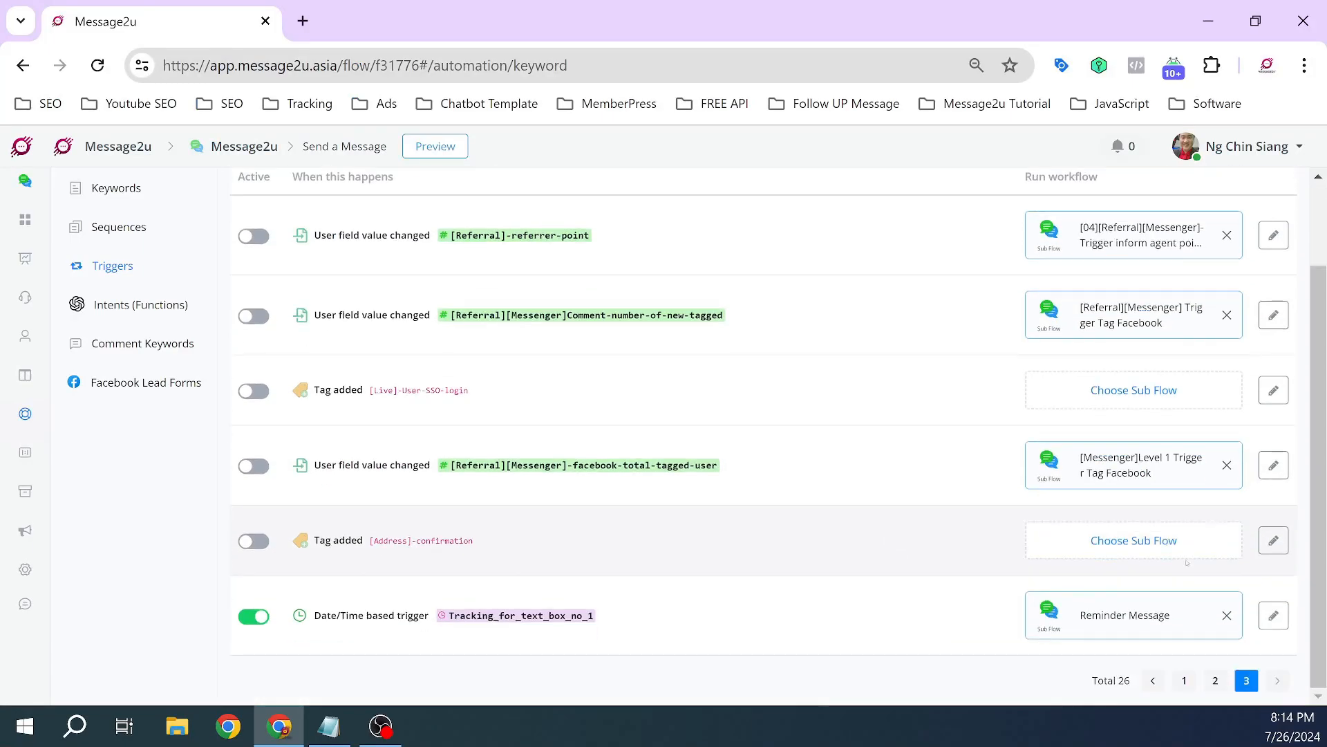
pyautogui.click(1274, 613)
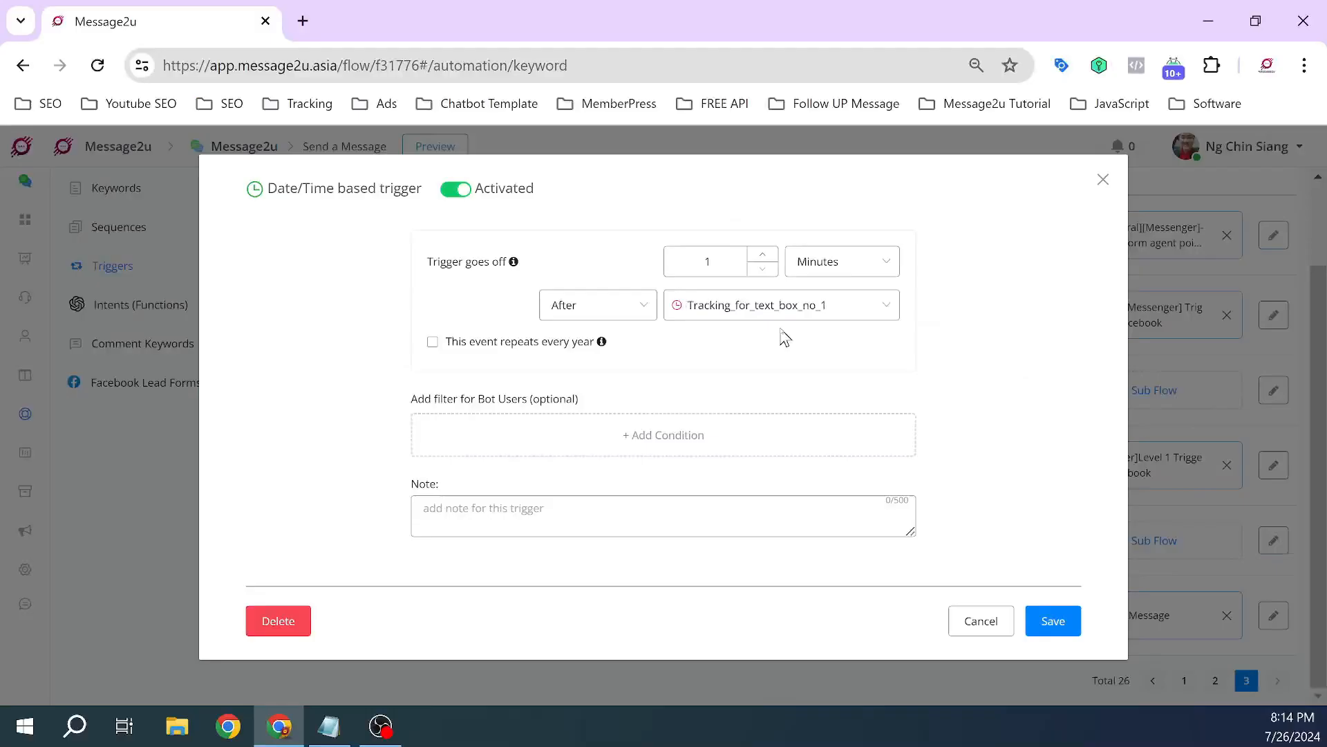
# Step: Switch to Notepad and highlight the "If Condition Meet" part of item 3
pyautogui.click(330, 726)
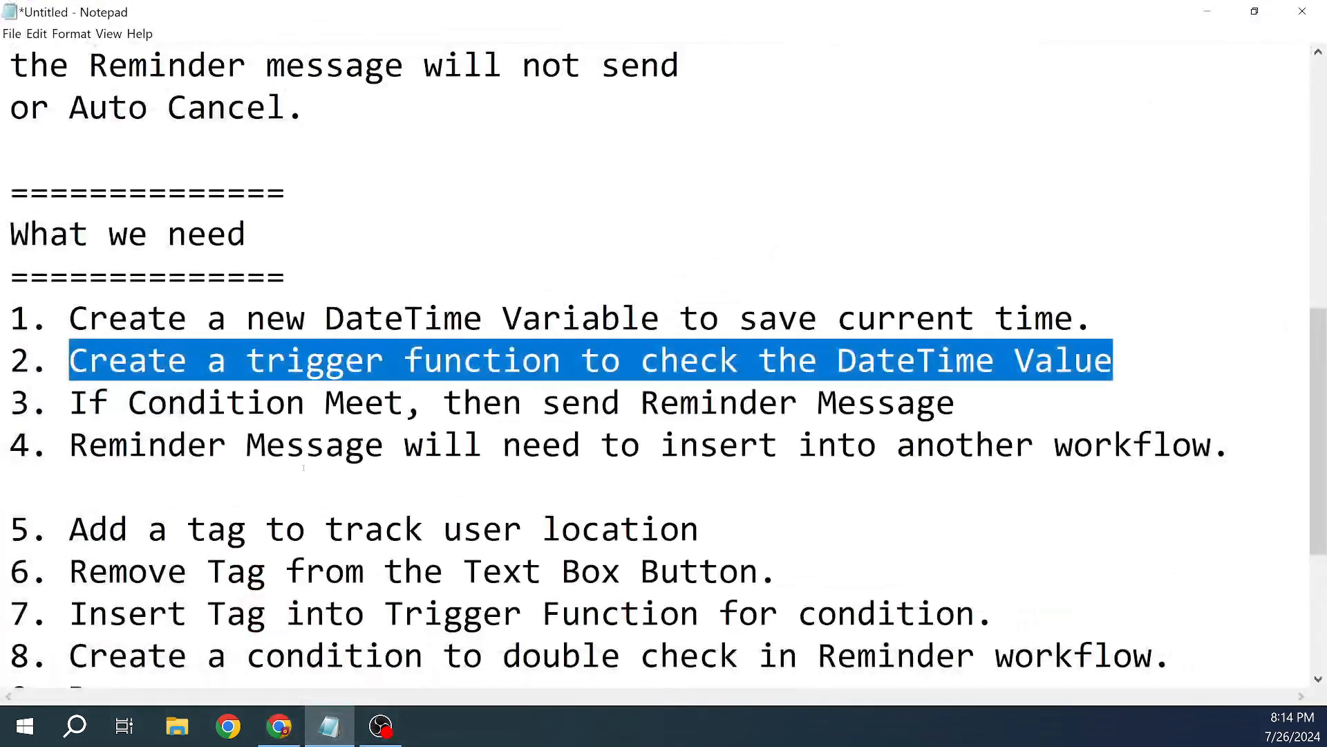
pyautogui.click(138, 487)
pyautogui.moveTo(97, 411); pyautogui.dragTo(385, 403)
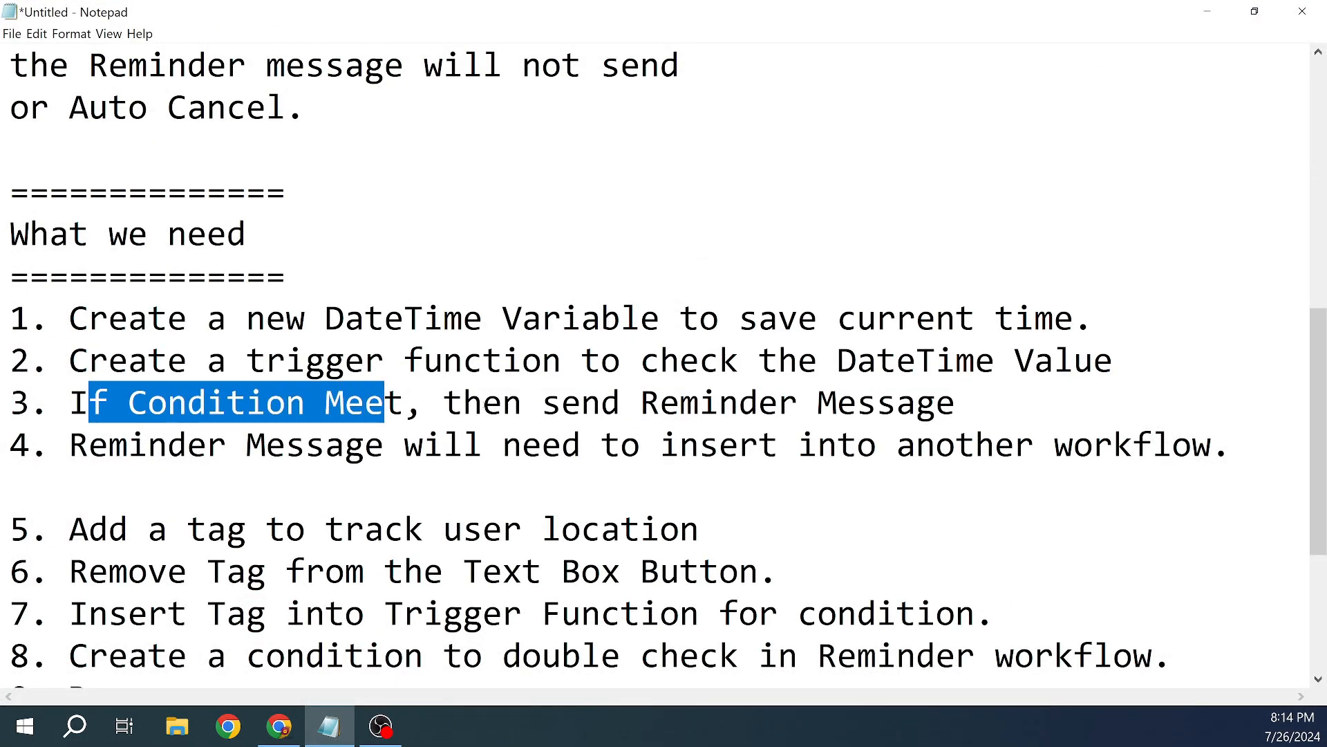
# Step: Highlight the "then send Reminder Message" part of item 3, followed by item 4 about inserting it into another workflow
pyautogui.moveTo(482, 403); pyautogui.dragTo(938, 404)
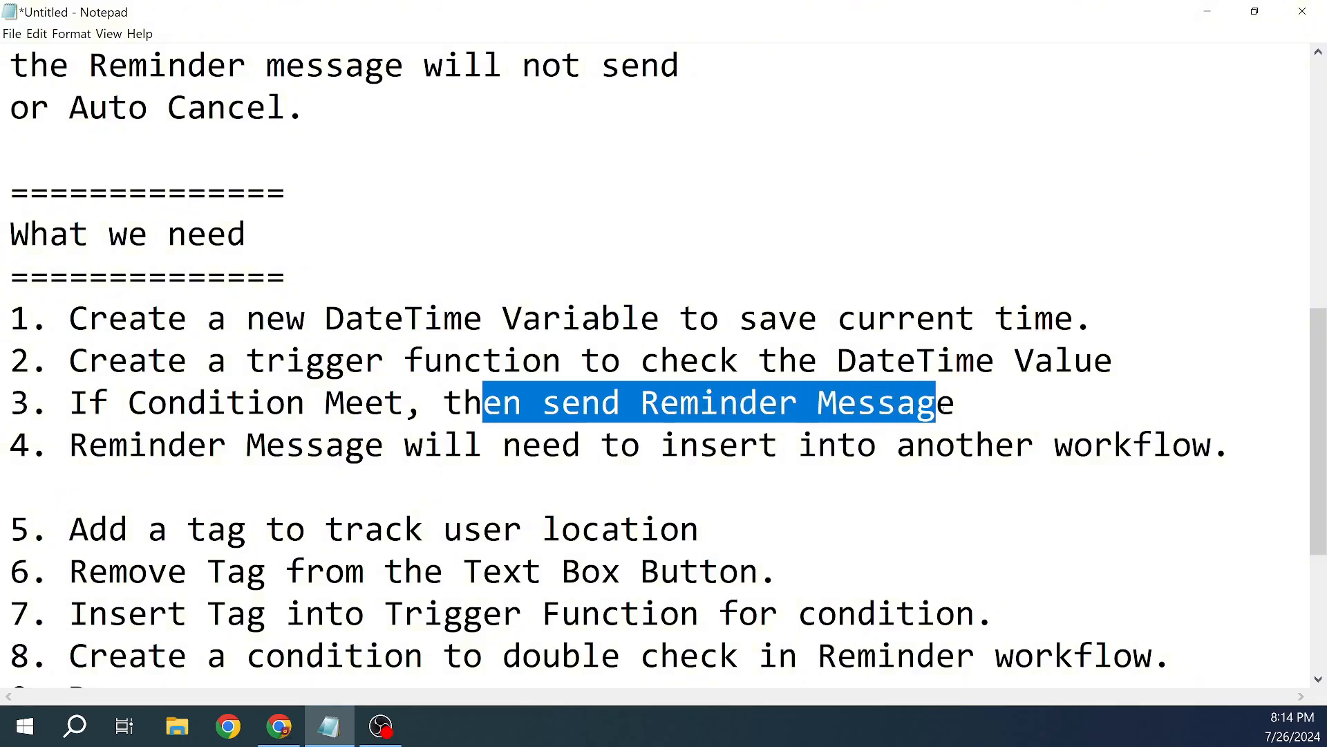
pyautogui.click(818, 404)
pyautogui.moveTo(522, 403); pyautogui.dragTo(857, 404)
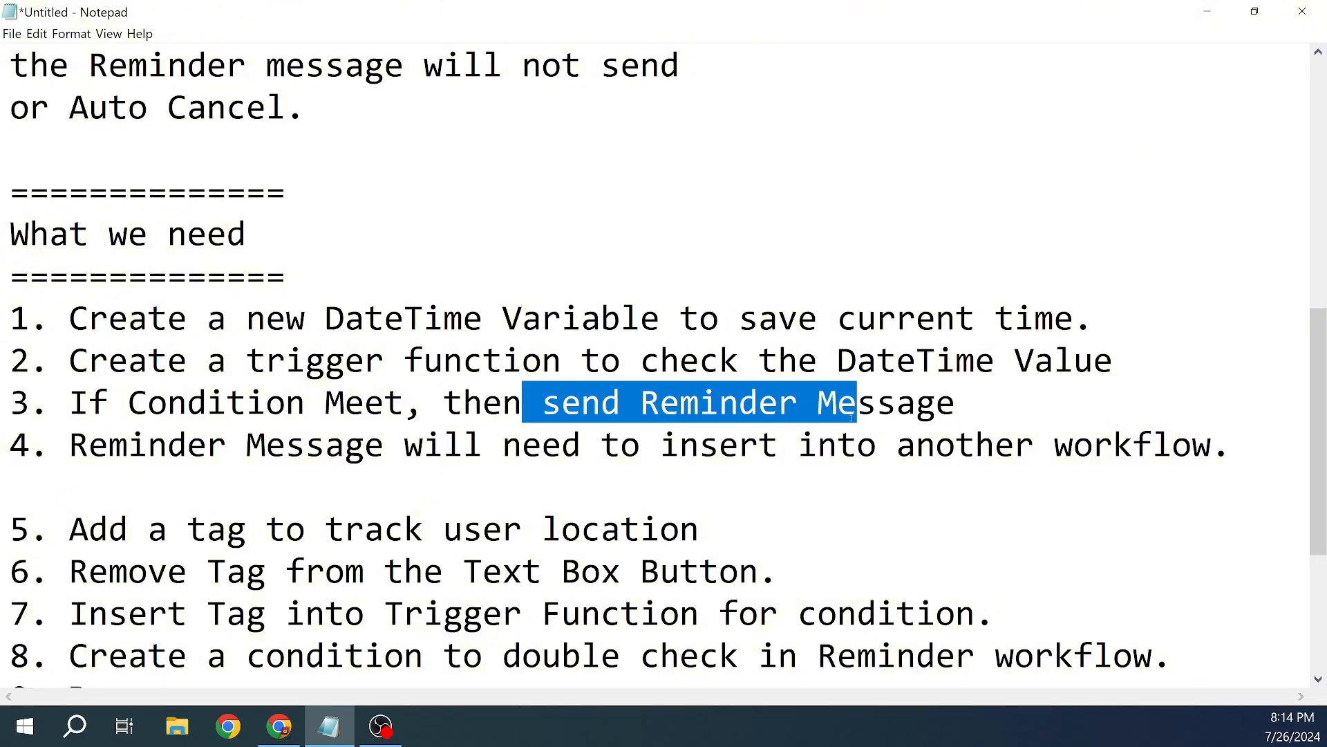
pyautogui.click(858, 403)
pyautogui.moveTo(95, 455); pyautogui.dragTo(1170, 447)
pyautogui.click(1170, 448)
# Step: Switch back to Message2u, close the trigger settings and open the Send a Message sub flow
pyautogui.click(1207, 11)
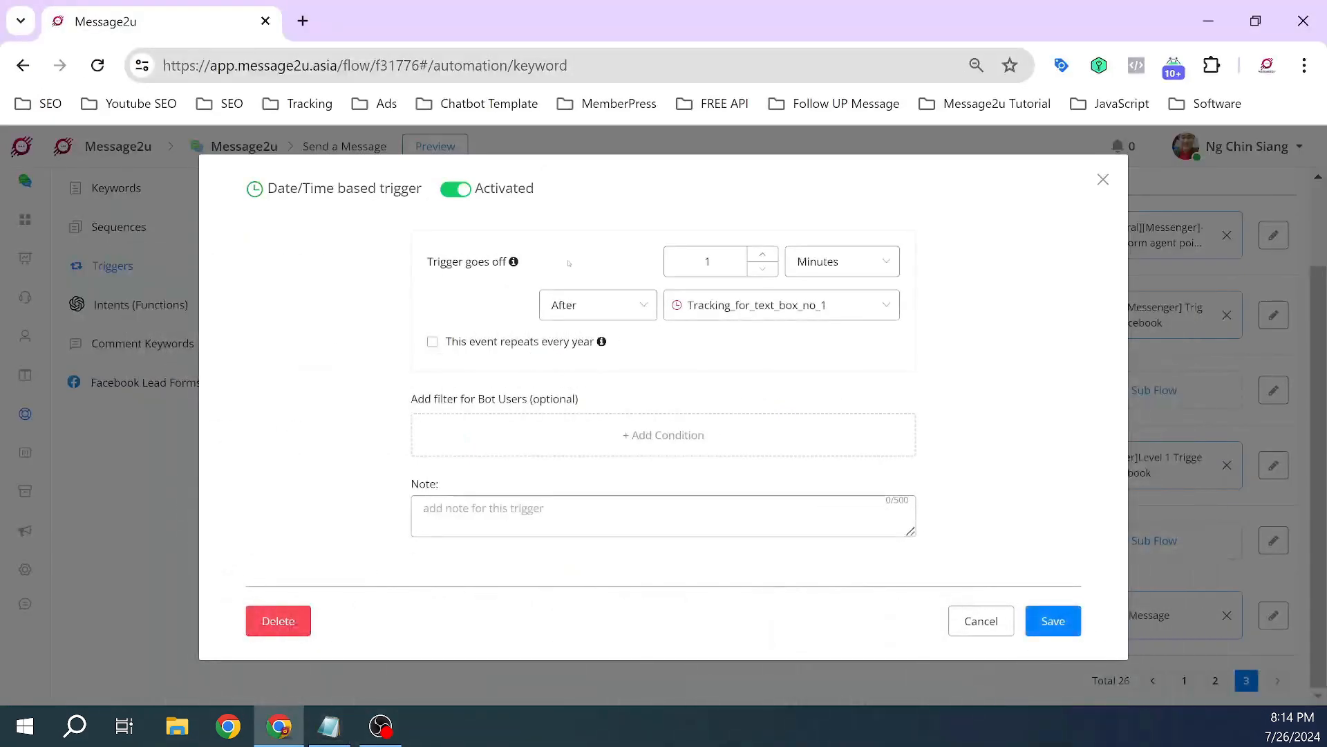
pyautogui.click(1102, 179)
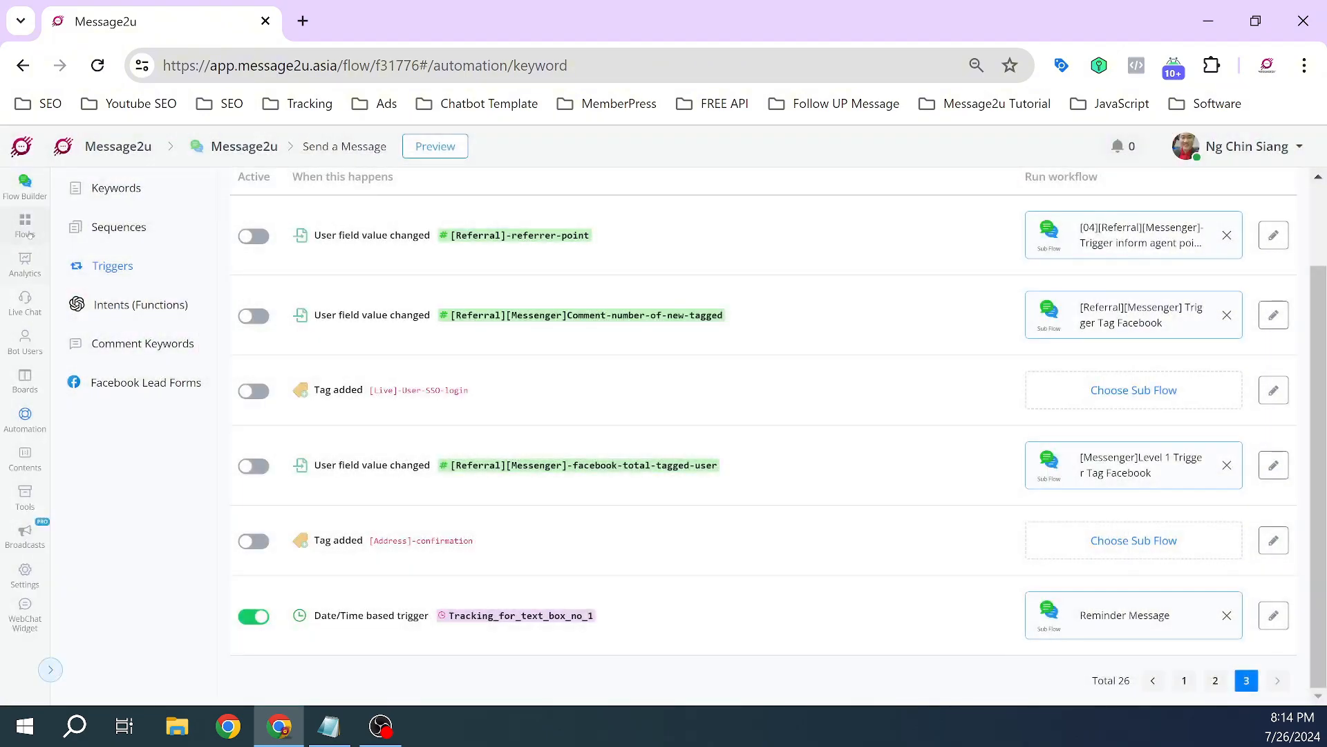
pyautogui.click(26, 219)
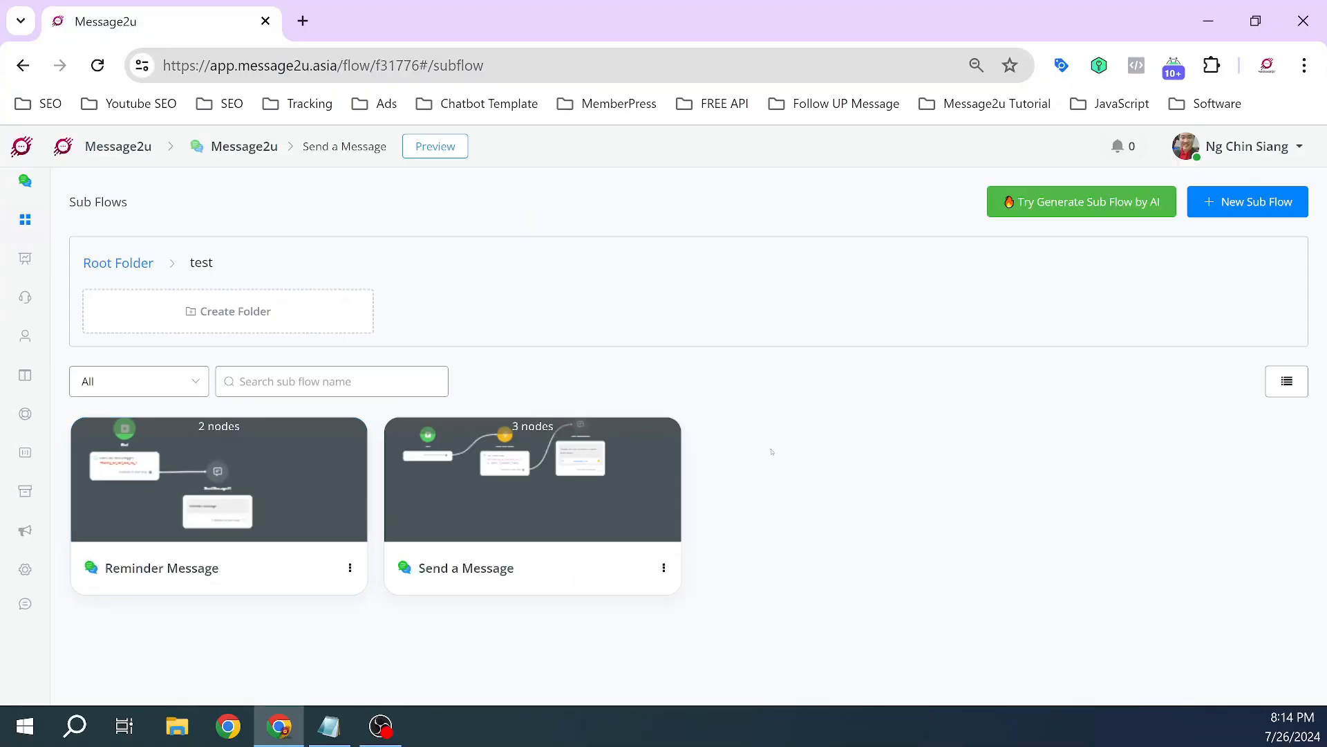
pyautogui.click(643, 484)
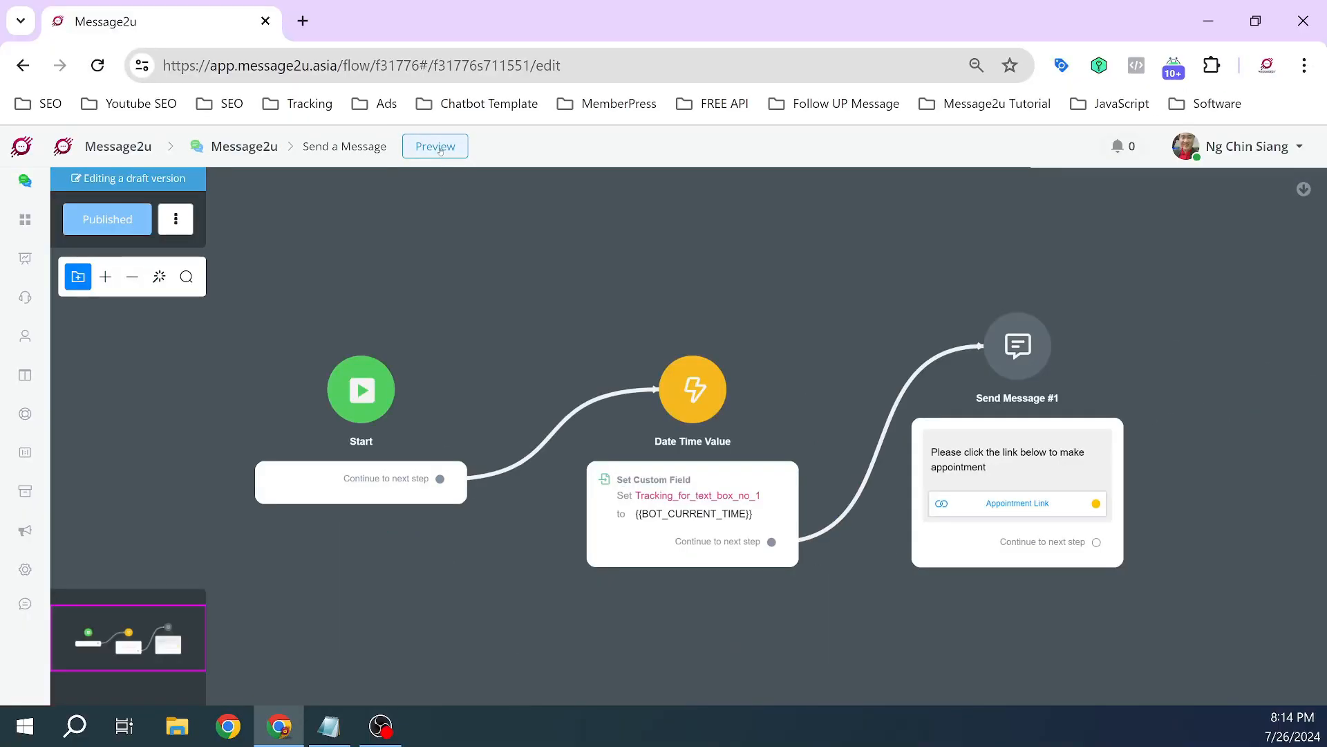
# Step: Preview the Send a Message flow on the Telegram channel and open the bot in Telegram Desktop
pyautogui.click(436, 146)
pyautogui.click(629, 281)
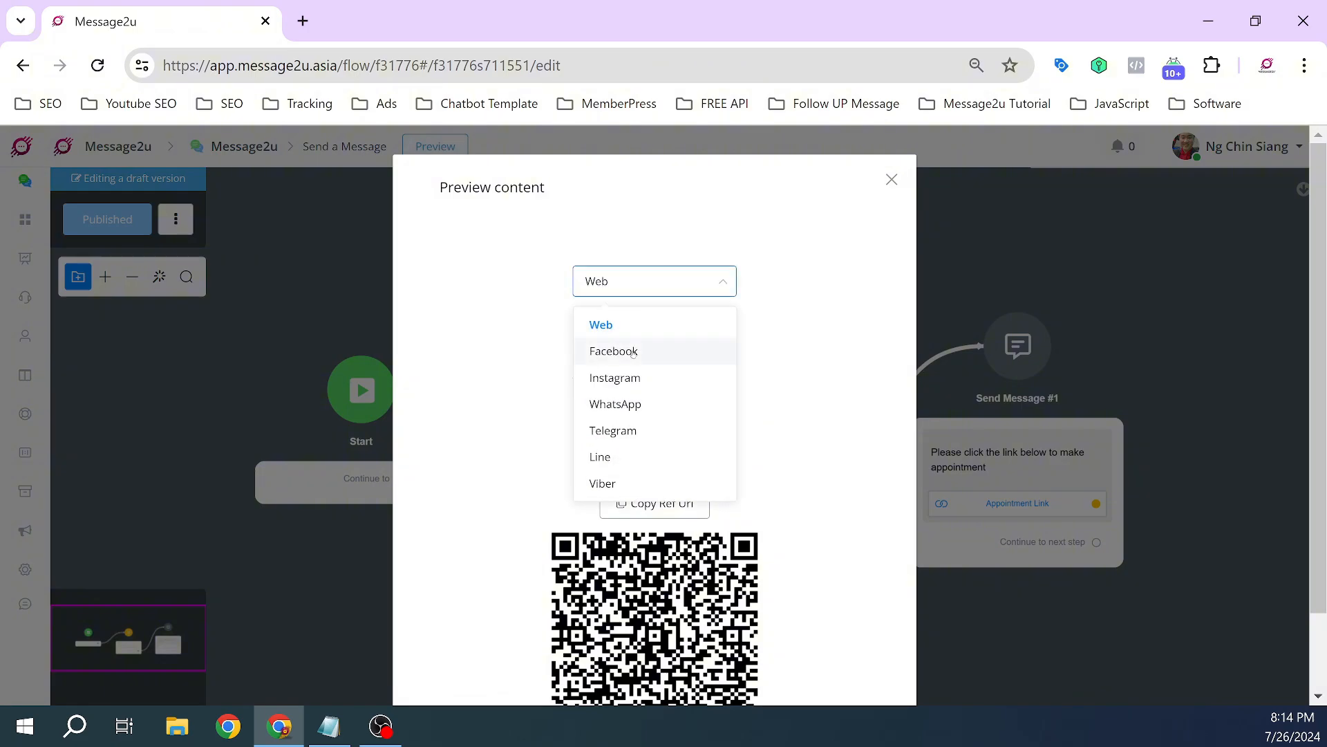
pyautogui.click(639, 430)
pyautogui.click(719, 320)
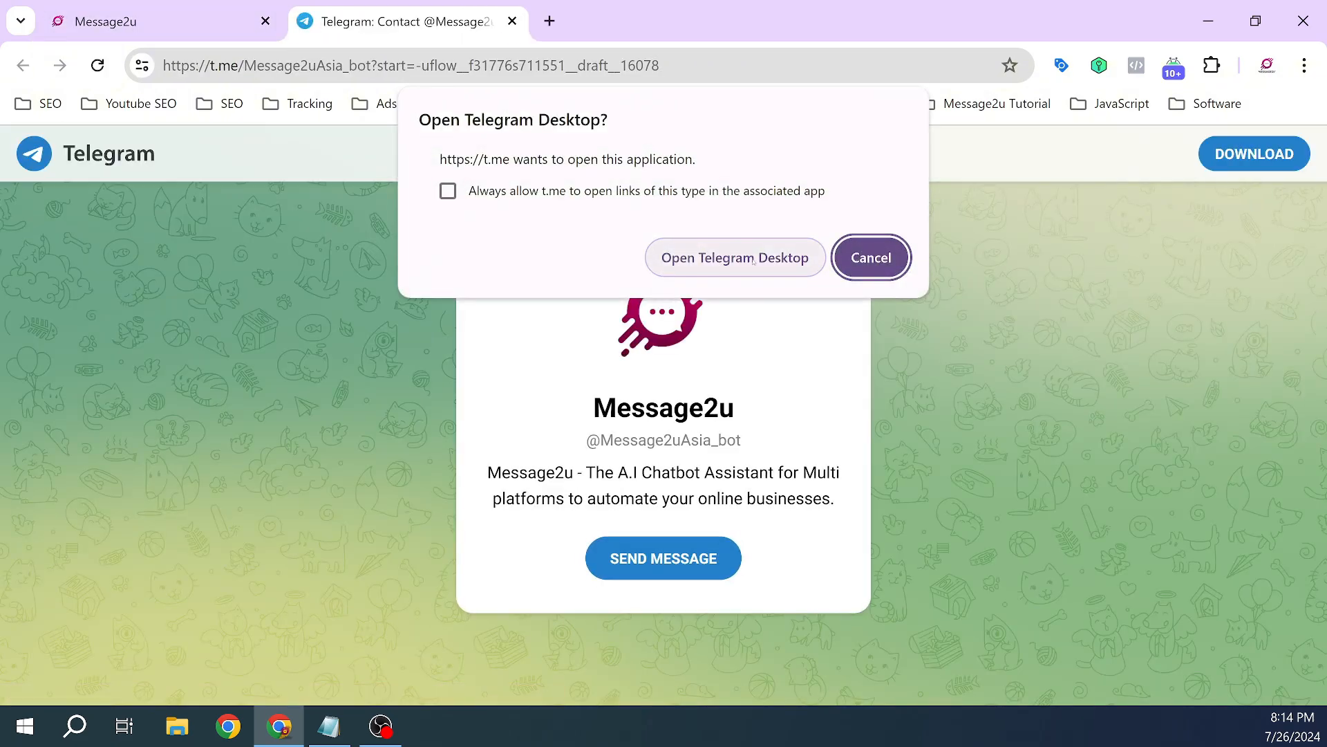
pyautogui.click(757, 261)
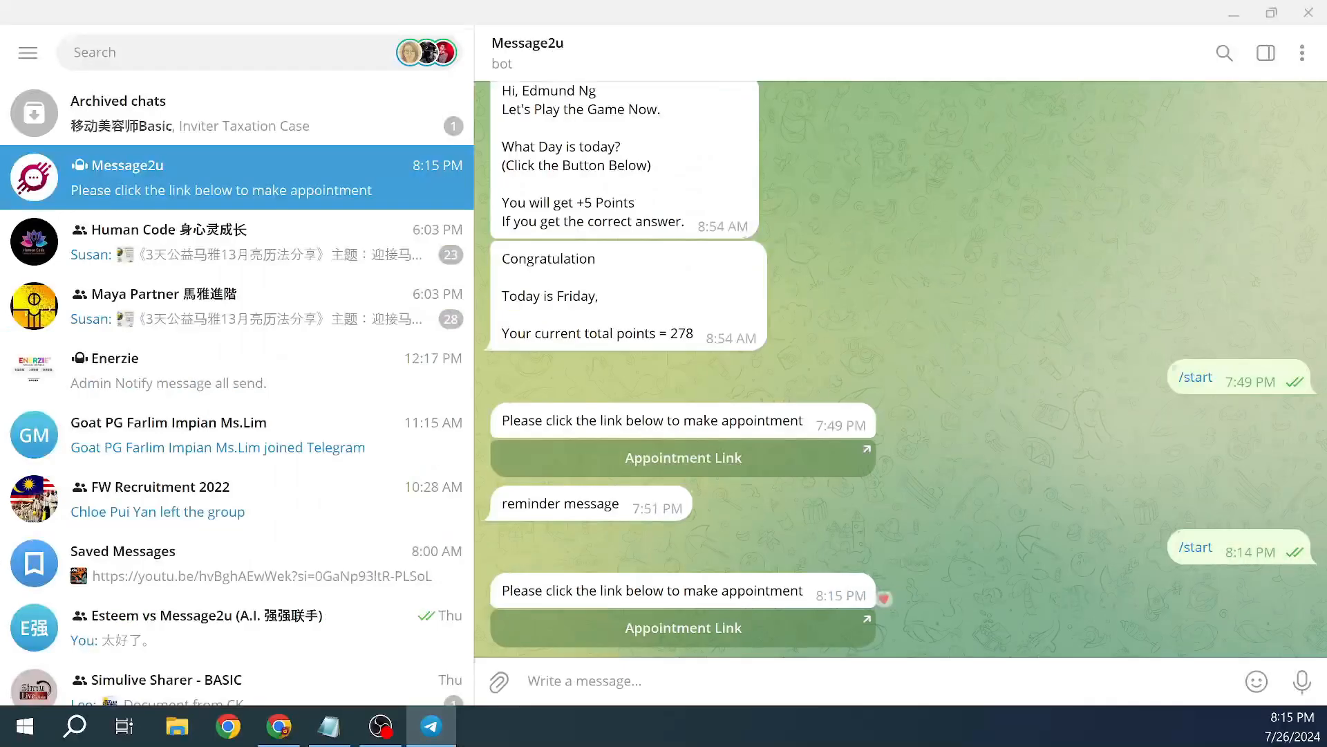
# Step: Watch the system clock and check the Message2u bot chat for the appointment and reminder messages
pyautogui.doubleClick(622, 584)
pyautogui.click(1279, 715)
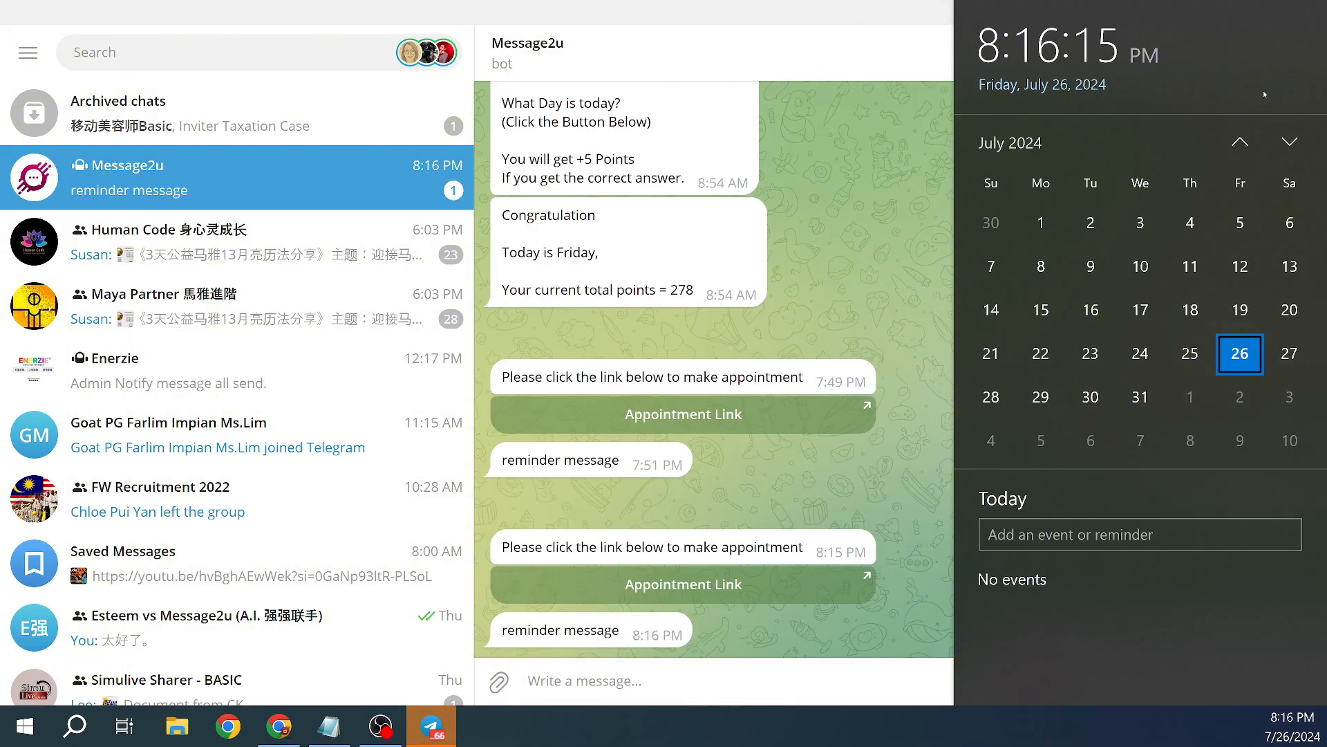
pyautogui.click(874, 243)
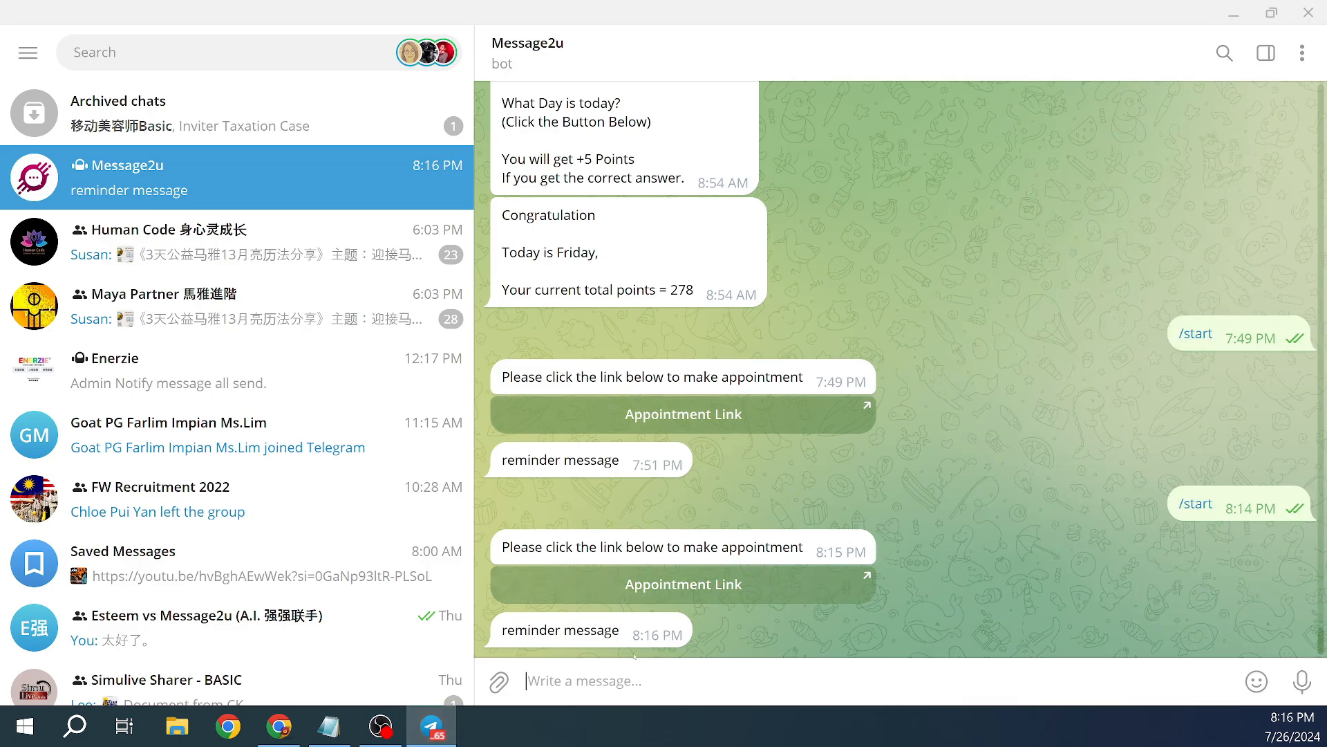
pyautogui.click(702, 587)
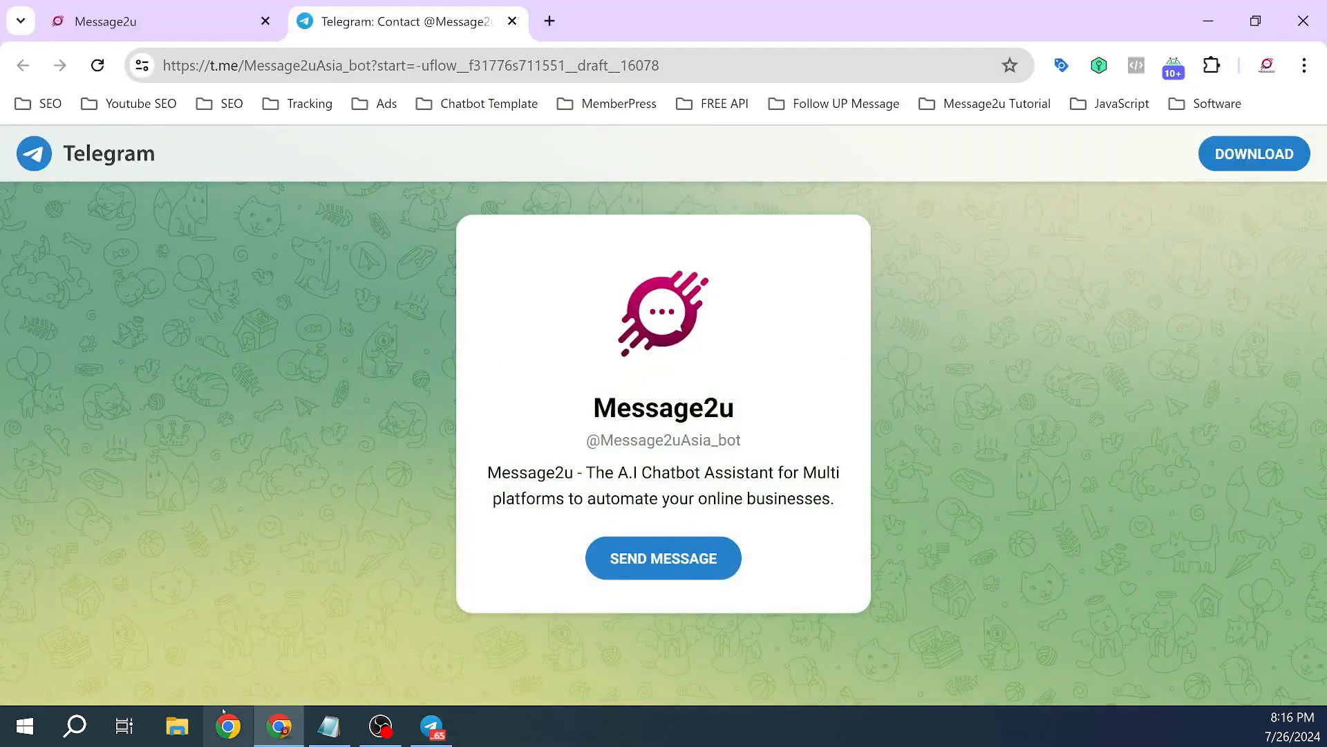
# Step: Switch to Notepad and highlight item 5 about adding a tag to track user location, and "Reminder Message" in item 4
pyautogui.click(329, 725)
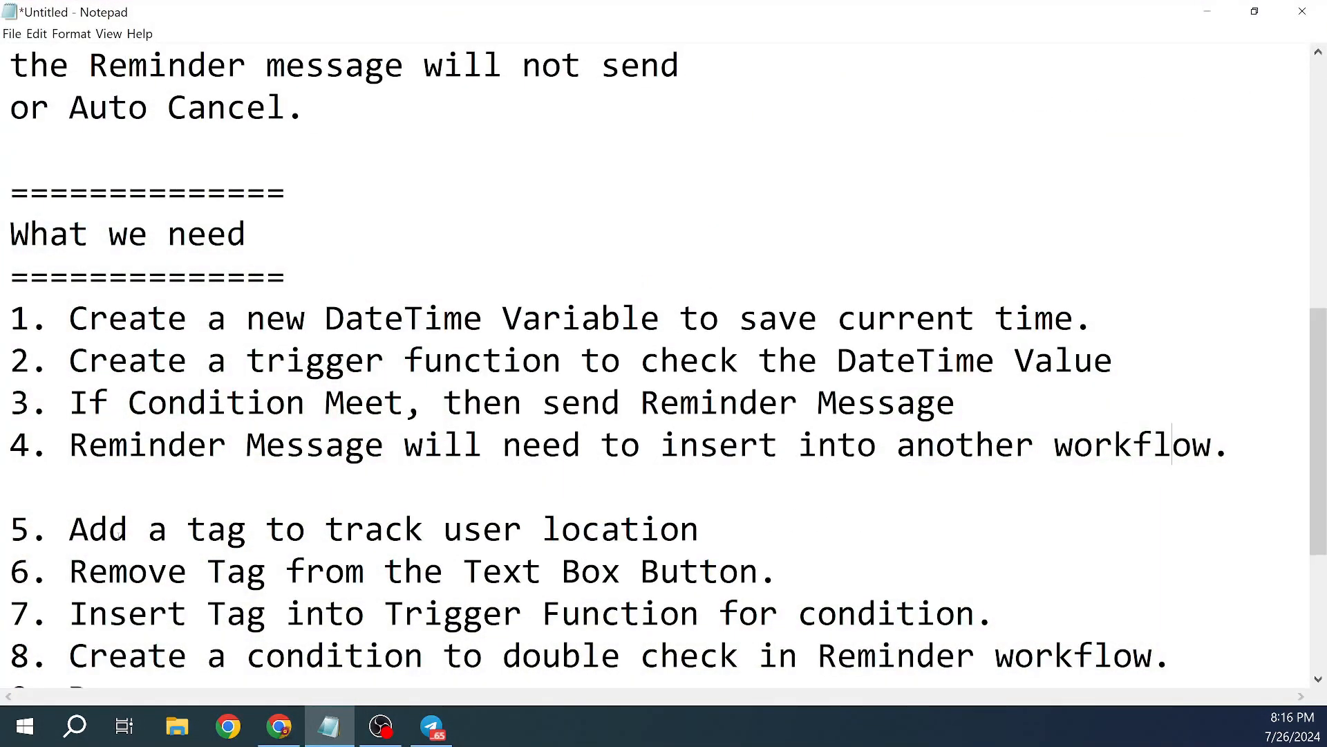
pyautogui.moveTo(88, 528); pyautogui.dragTo(524, 543)
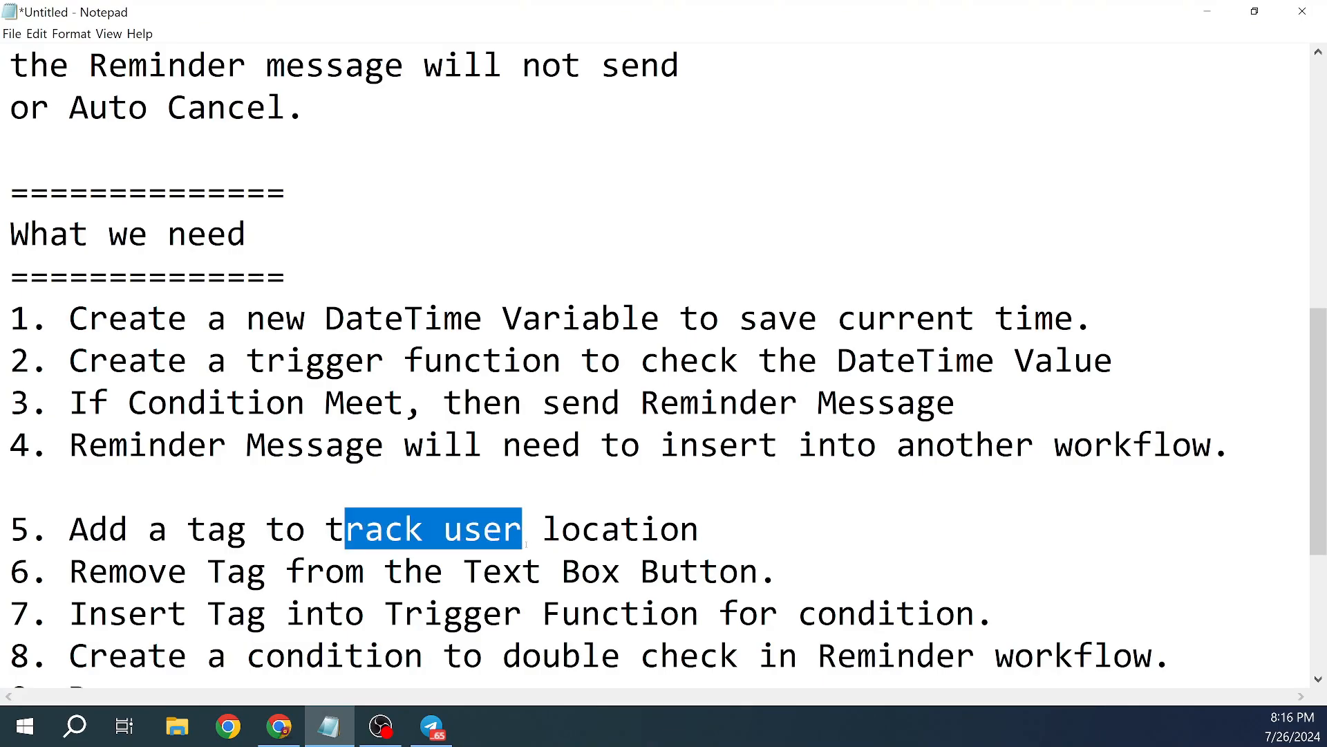
pyautogui.click(480, 590)
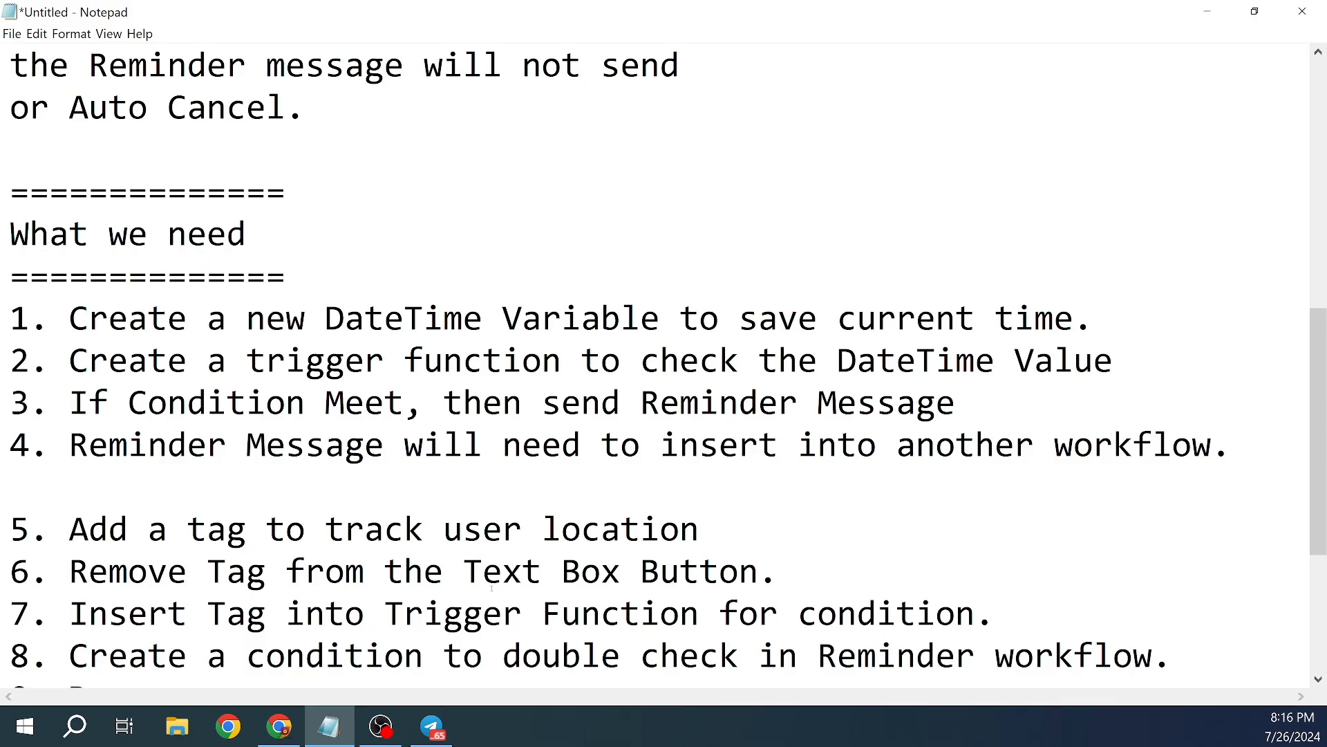
pyautogui.moveTo(151, 528); pyautogui.dragTo(252, 533)
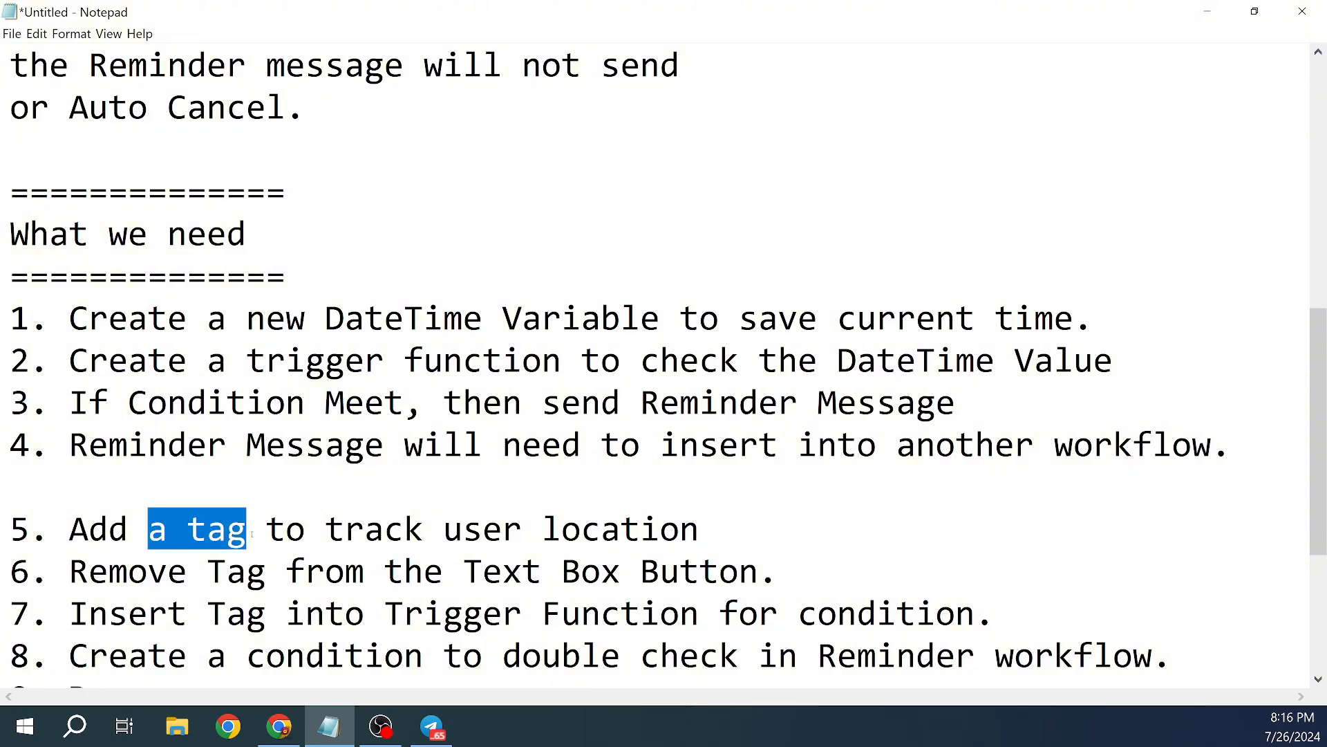
pyautogui.moveTo(346, 531); pyautogui.dragTo(682, 530)
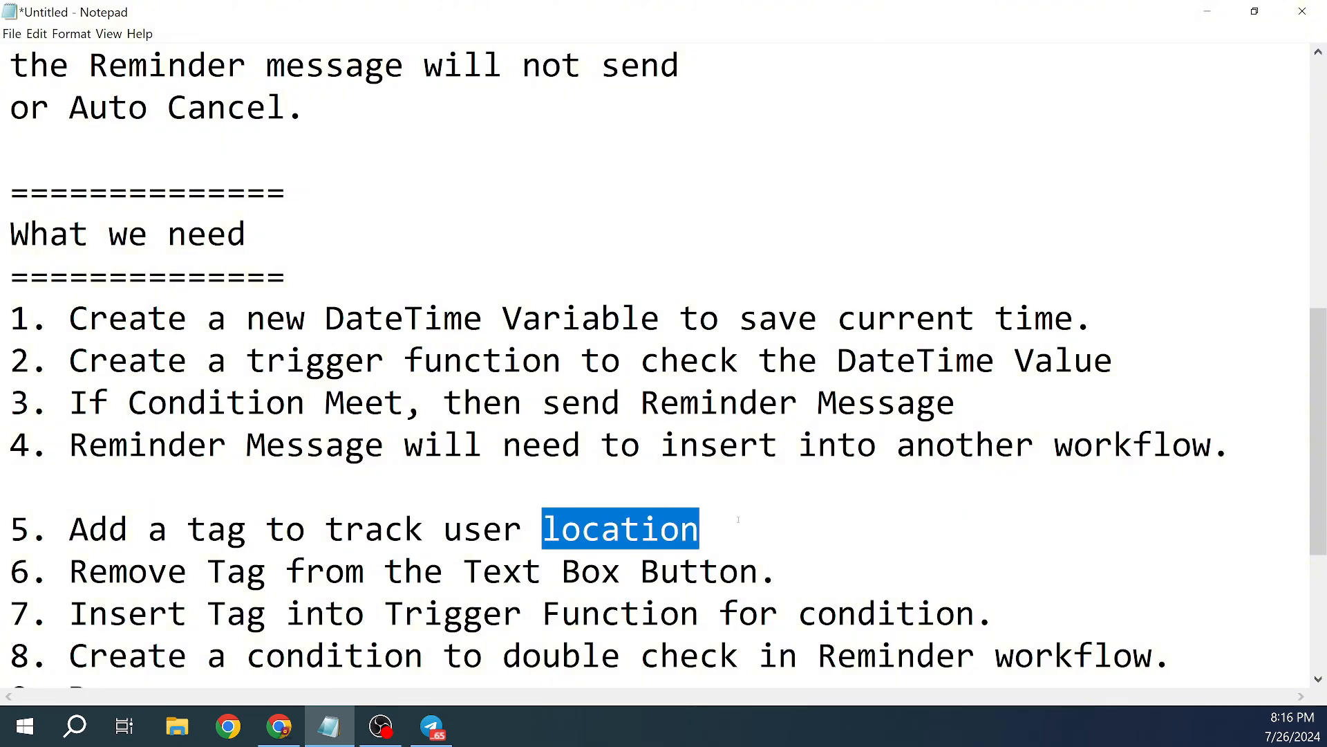
pyautogui.click(683, 531)
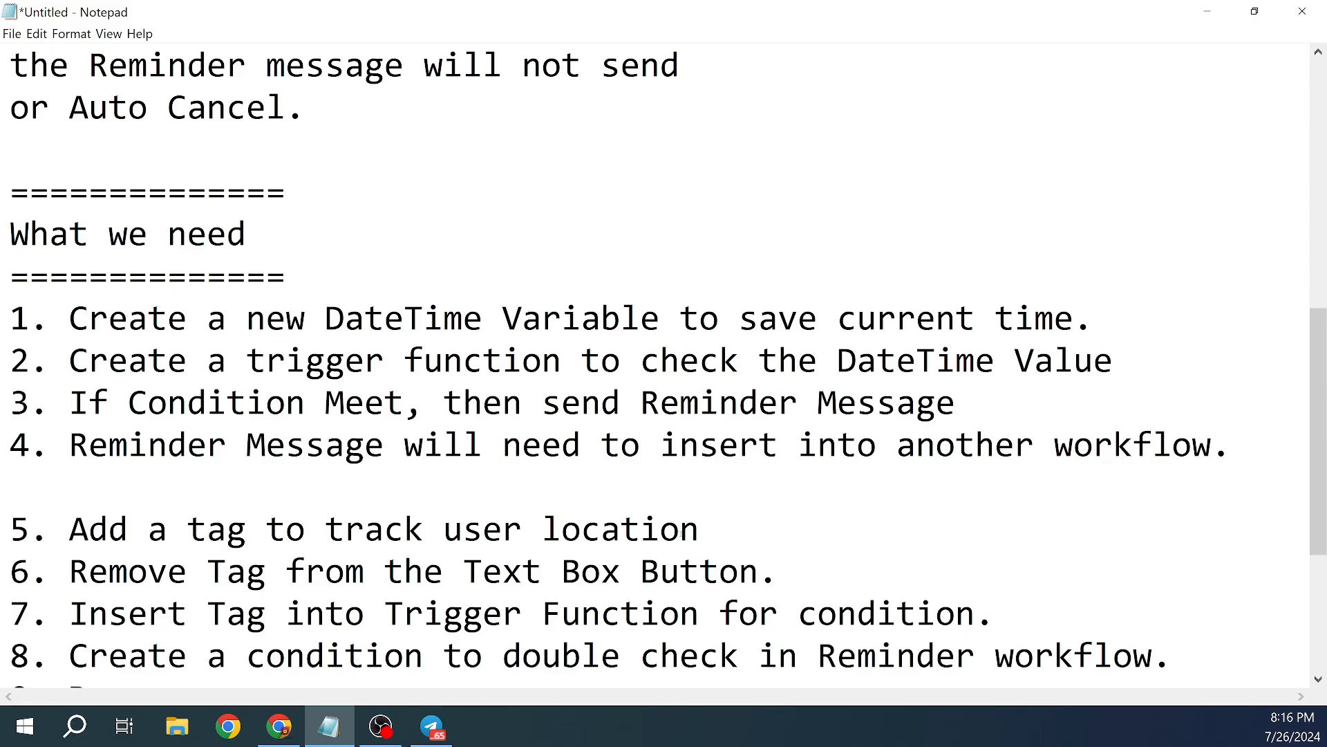
pyautogui.moveTo(108, 449); pyautogui.dragTo(346, 450)
pyautogui.click(330, 453)
# Step: Return to the browser, close the Telegram contact page and open the Send Message #1 step in the flow
pyautogui.click(1207, 11)
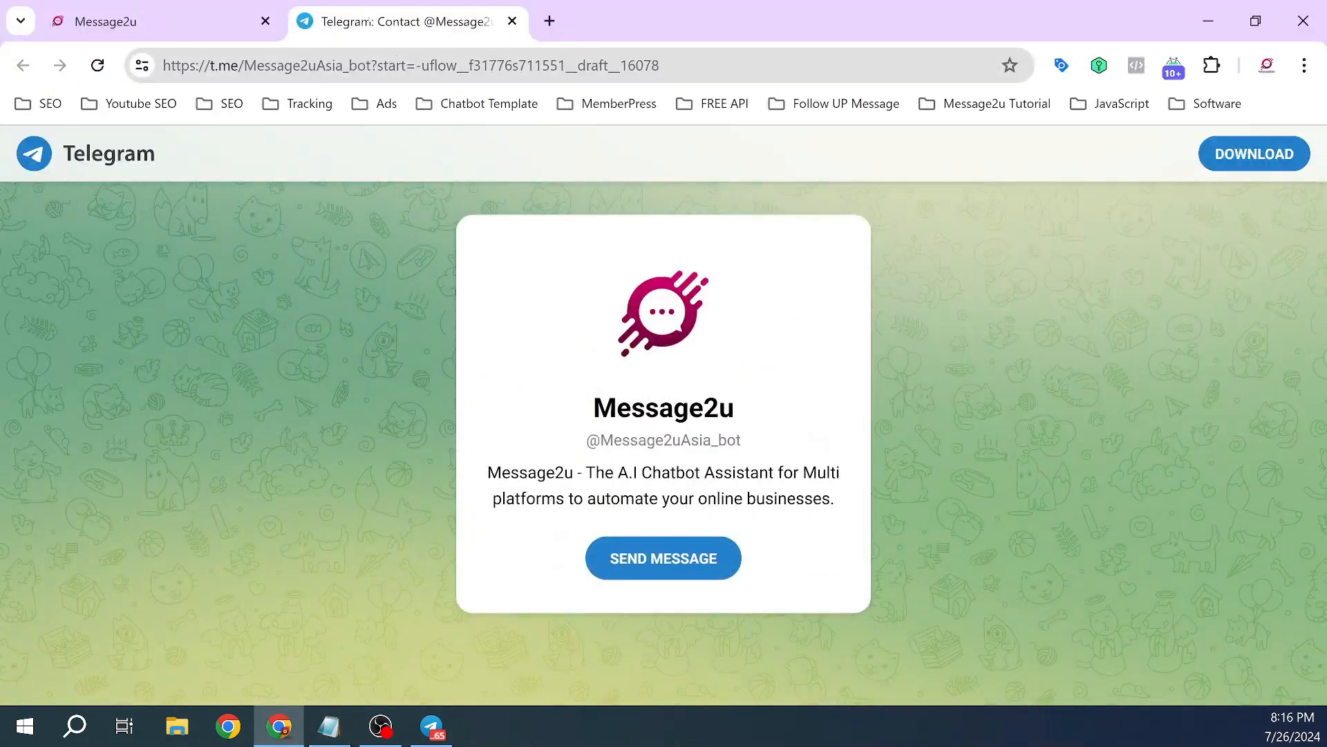
pyautogui.click(512, 21)
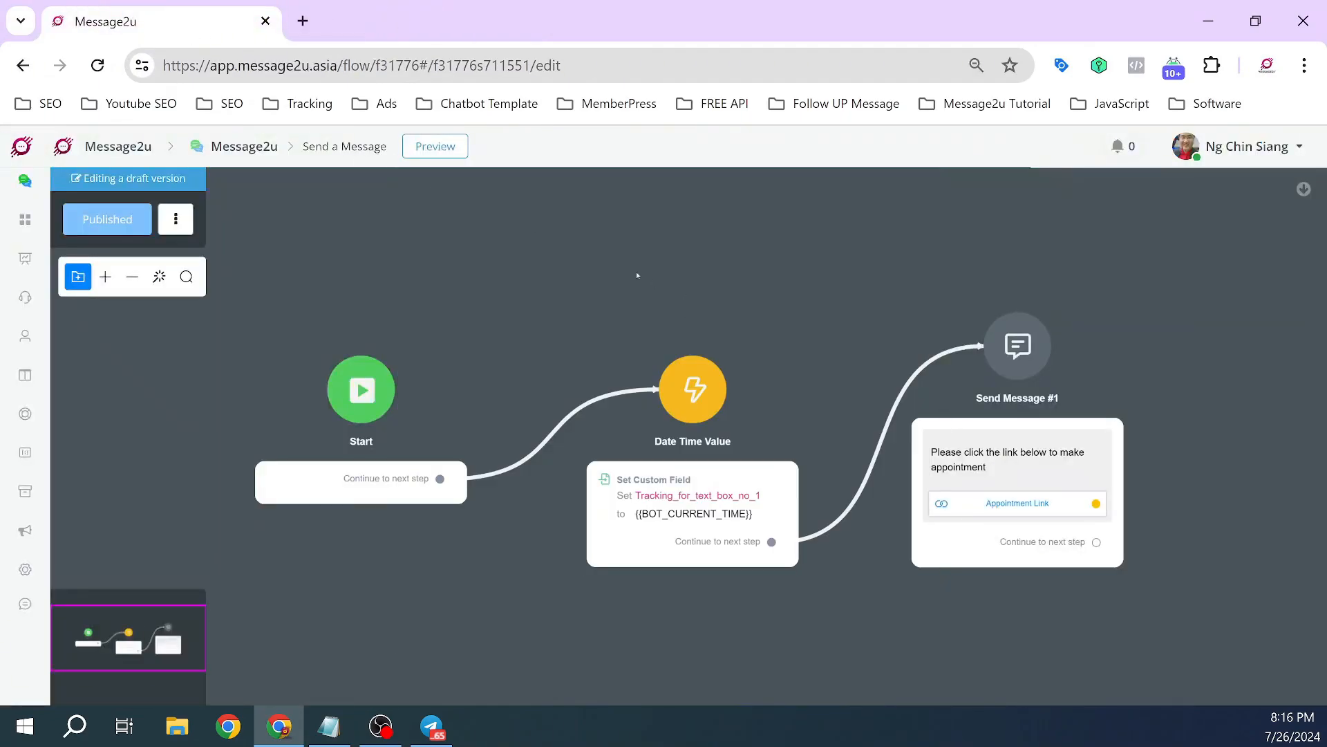
pyautogui.moveTo(914, 650); pyautogui.dragTo(701, 644)
pyautogui.moveTo(1055, 595); pyautogui.dragTo(935, 620)
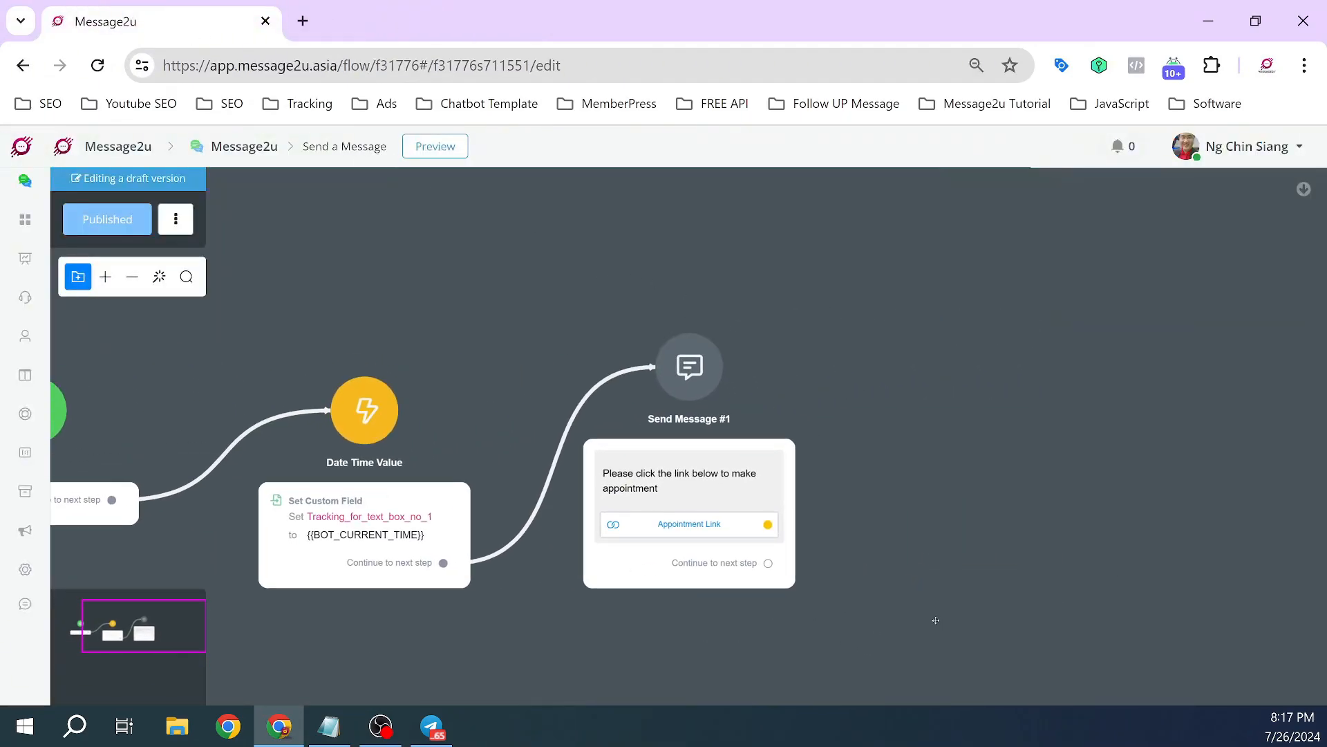
pyautogui.scroll(3, 690, 492)
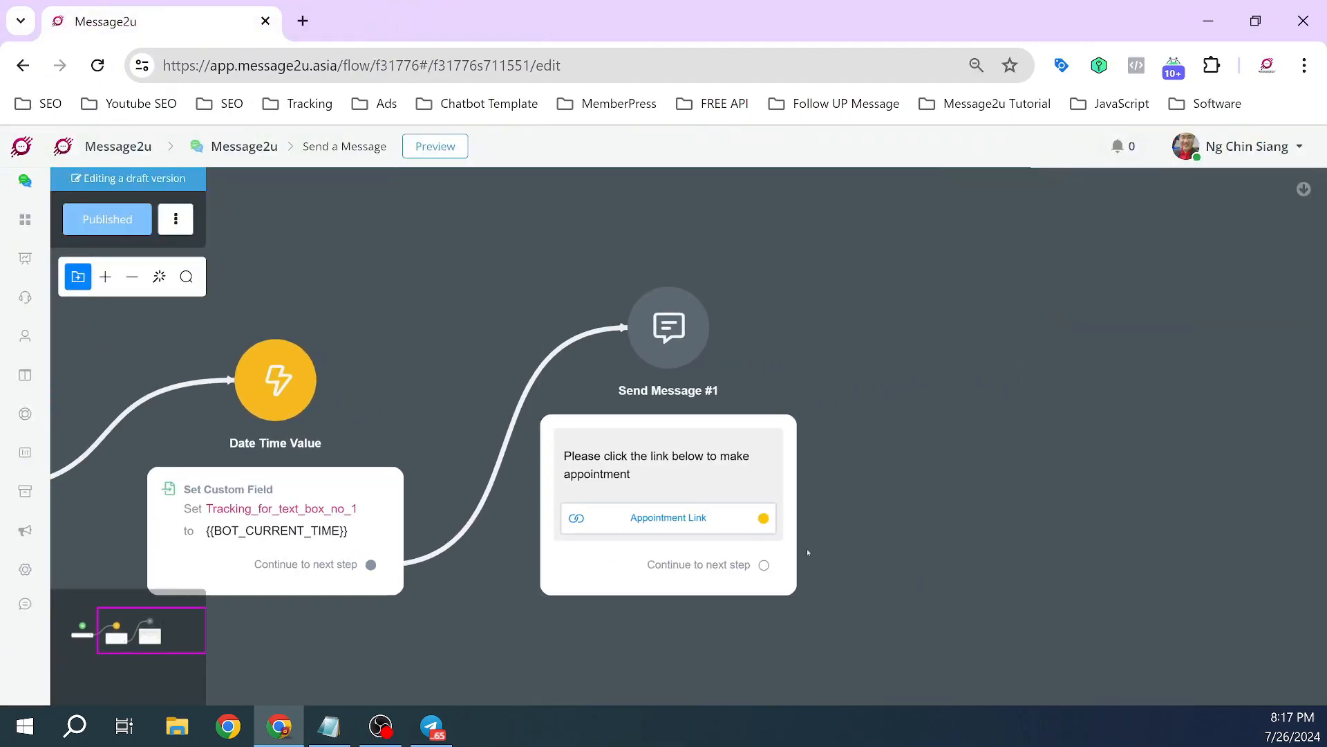
pyautogui.click(690, 492)
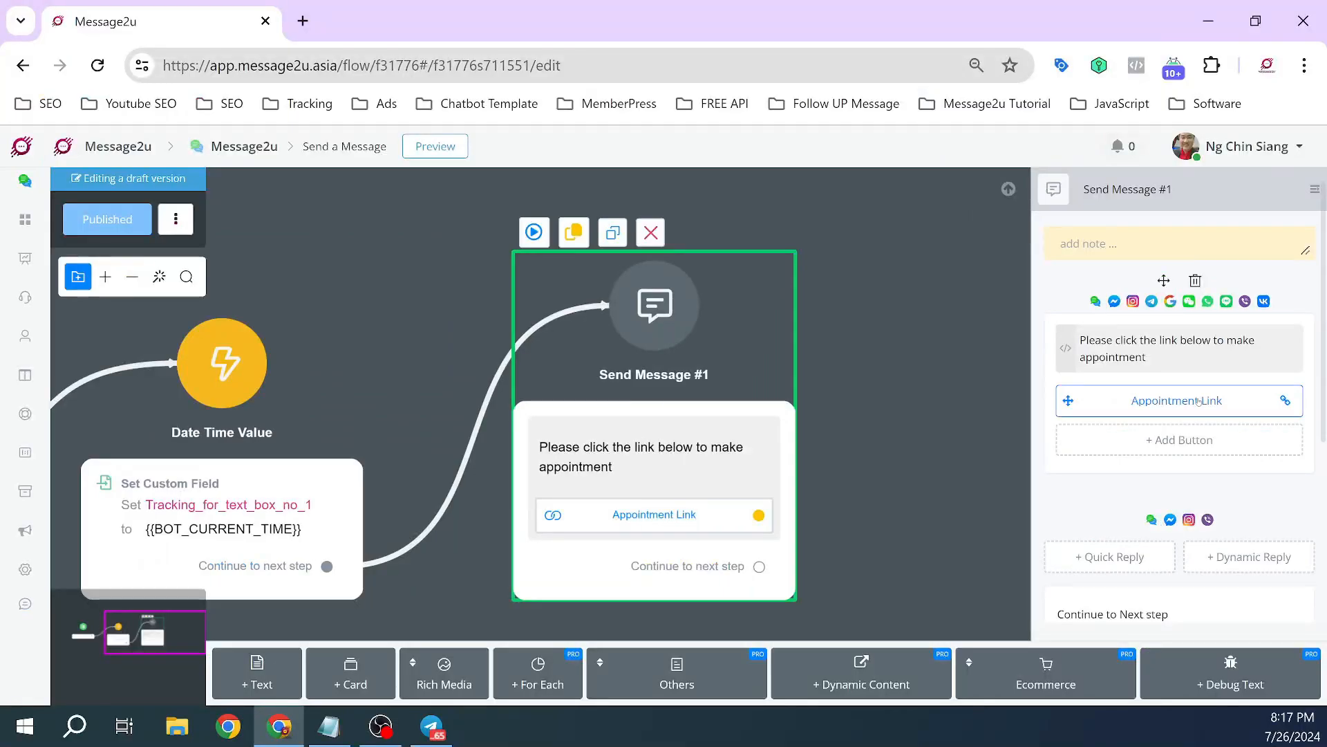
# Step: Add a new Action step as the Appointment Link button's additional action and save the button
pyautogui.click(1162, 407)
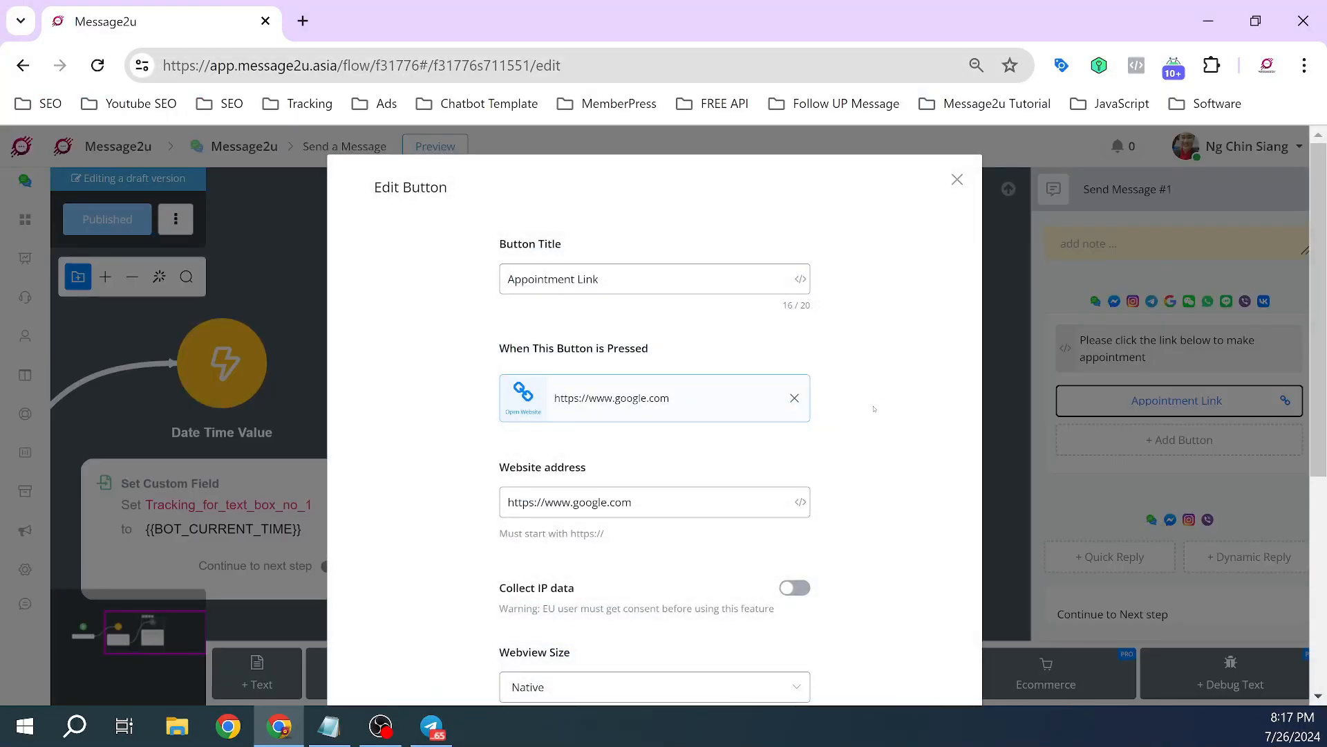
pyautogui.scroll(-5, 874, 408)
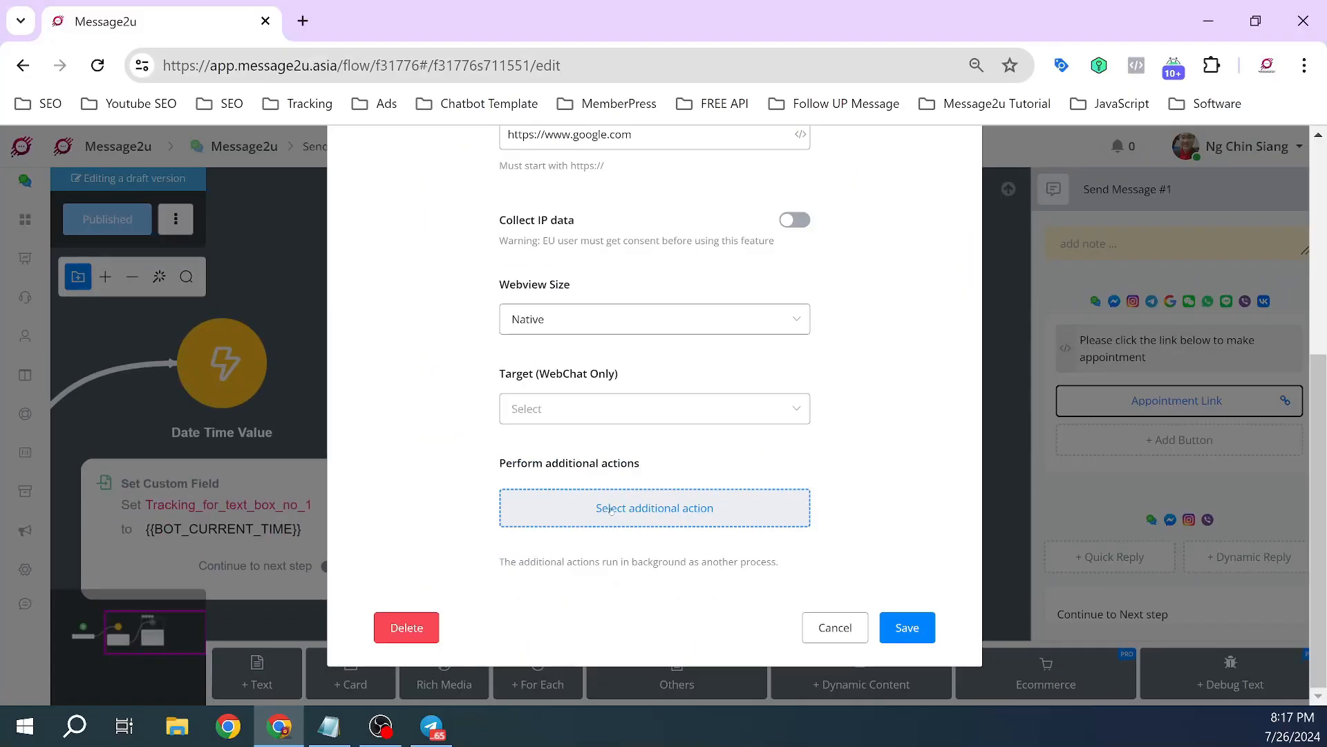
pyautogui.click(625, 509)
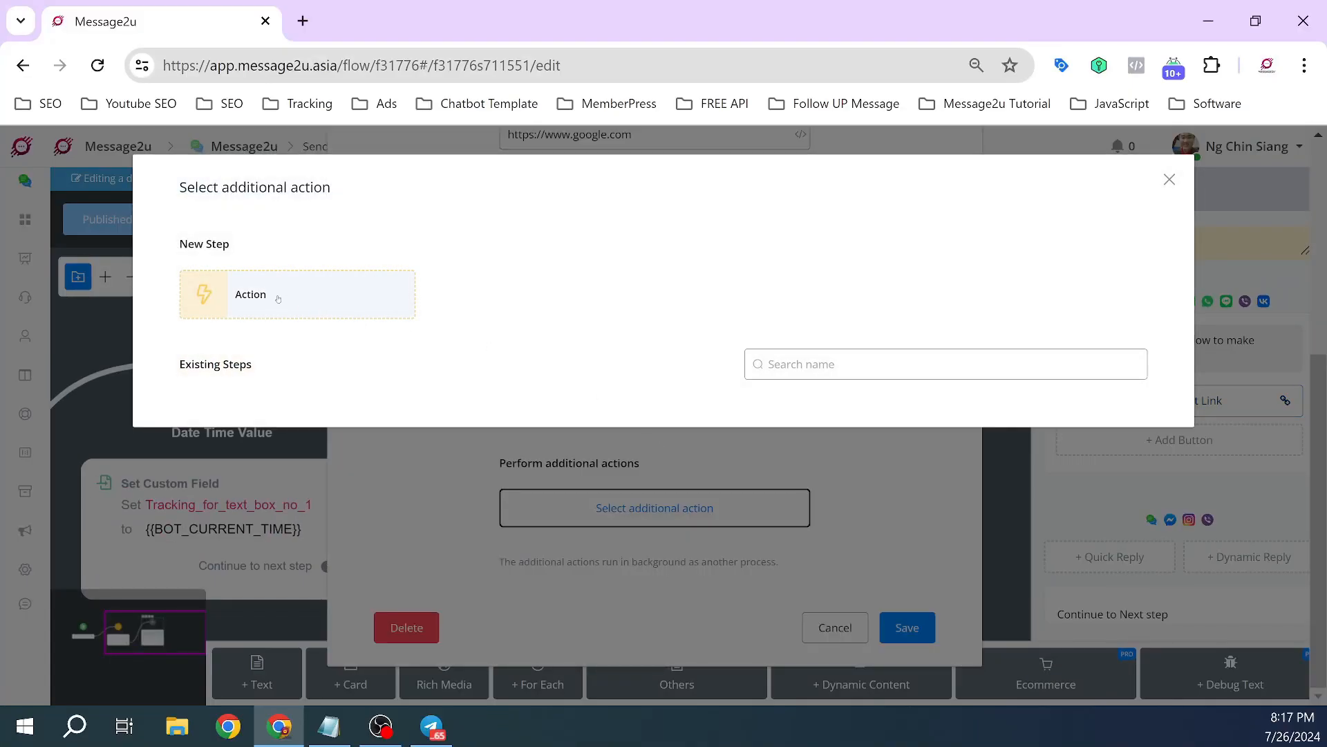
pyautogui.click(276, 298)
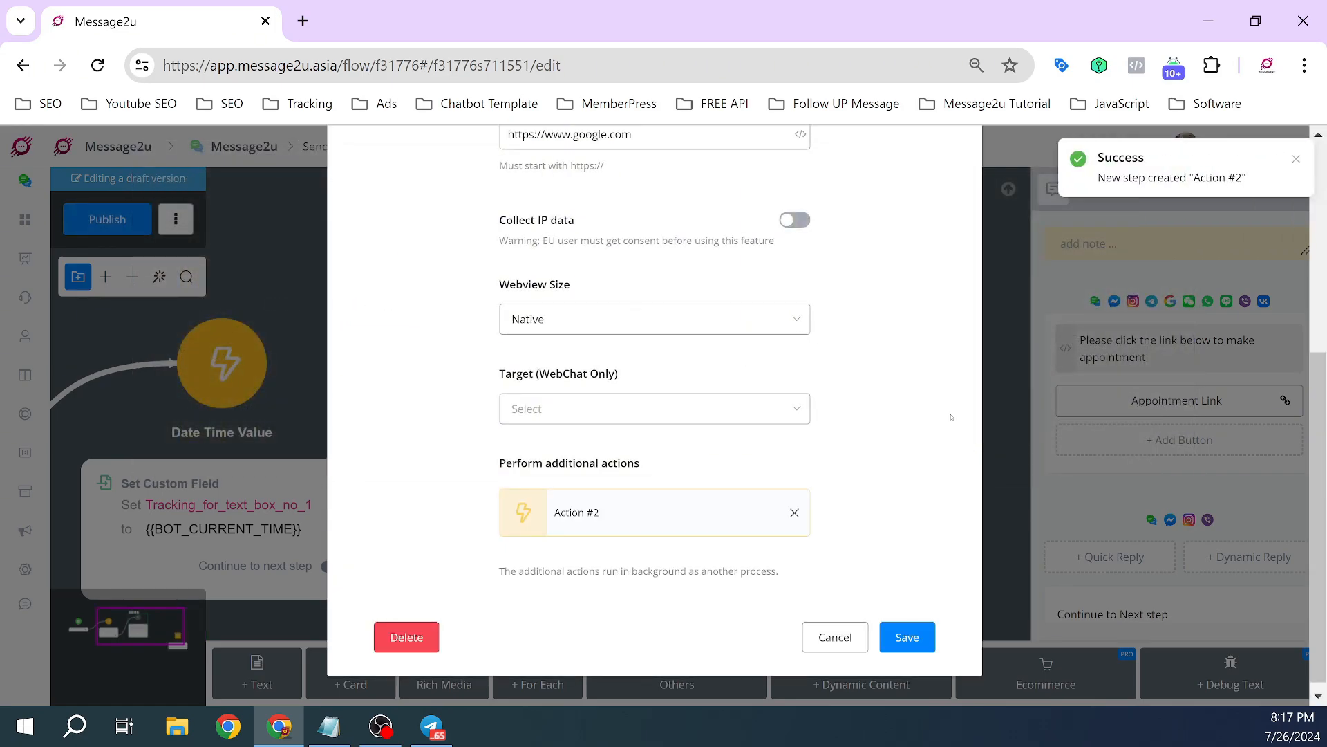
pyautogui.click(907, 637)
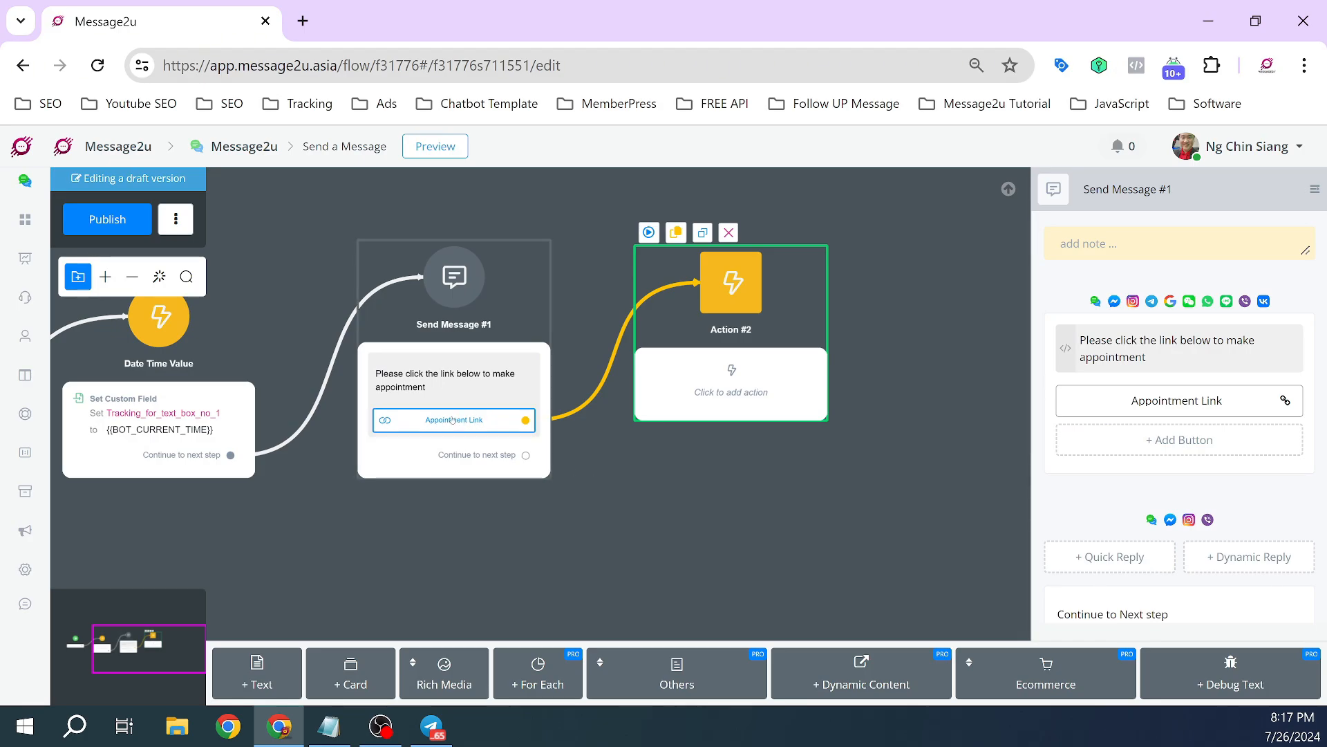
# Step: Add an Add Tag basic action to the empty Action #2 step connected to the Appointment Link button
pyautogui.moveTo(697, 473); pyautogui.dragTo(754, 490)
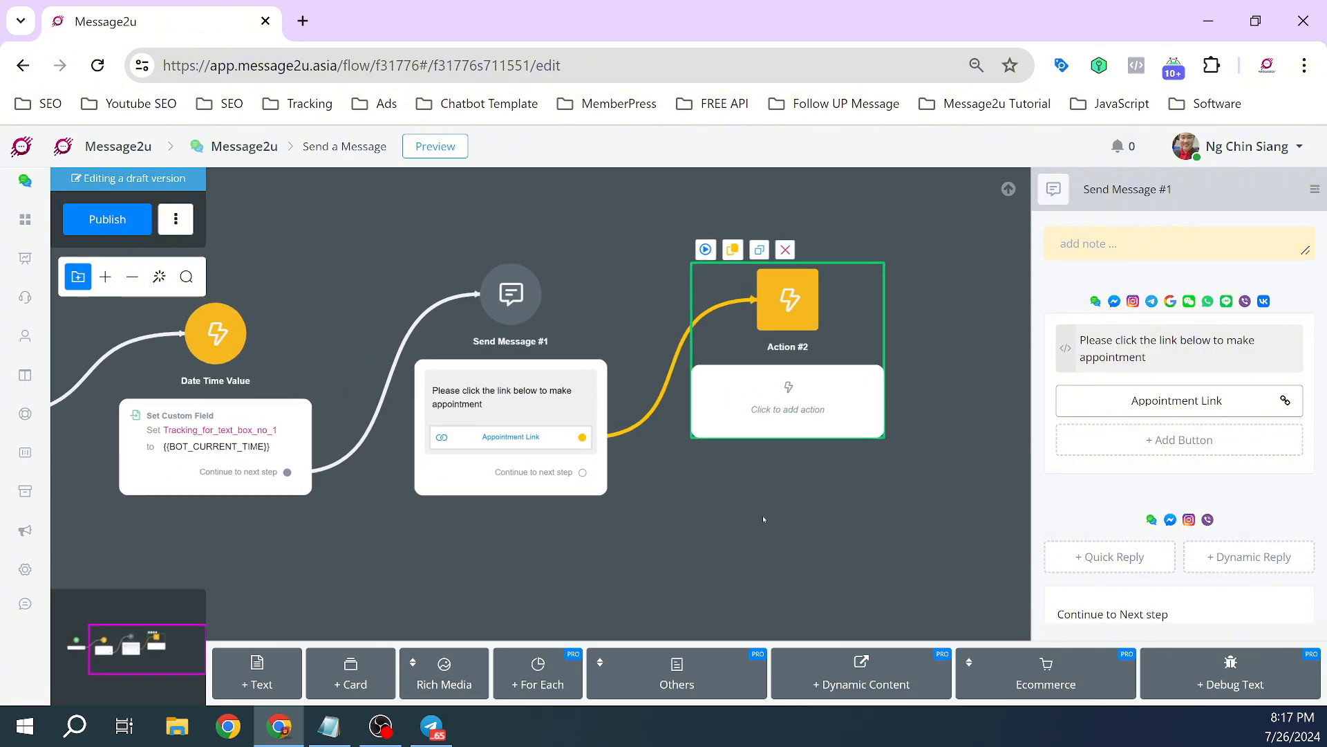
pyautogui.click(772, 396)
pyautogui.click(788, 397)
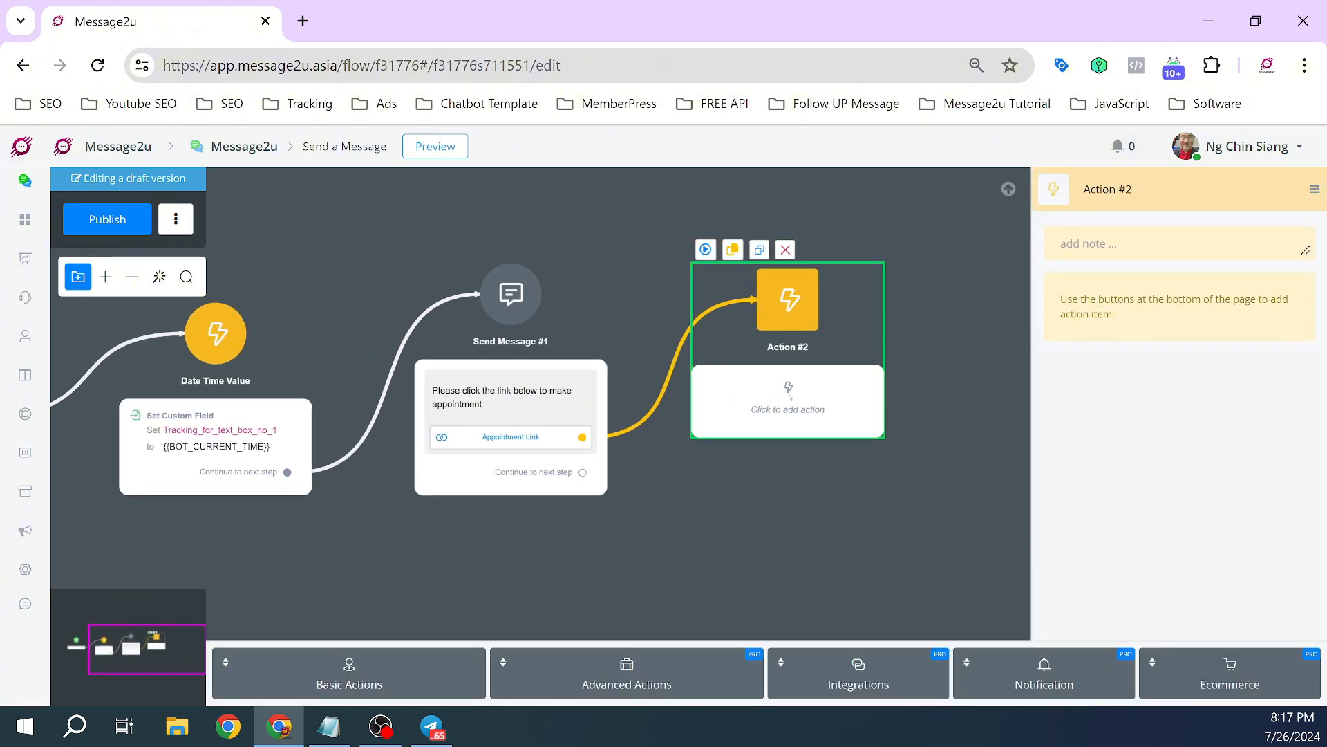
pyautogui.click(349, 672)
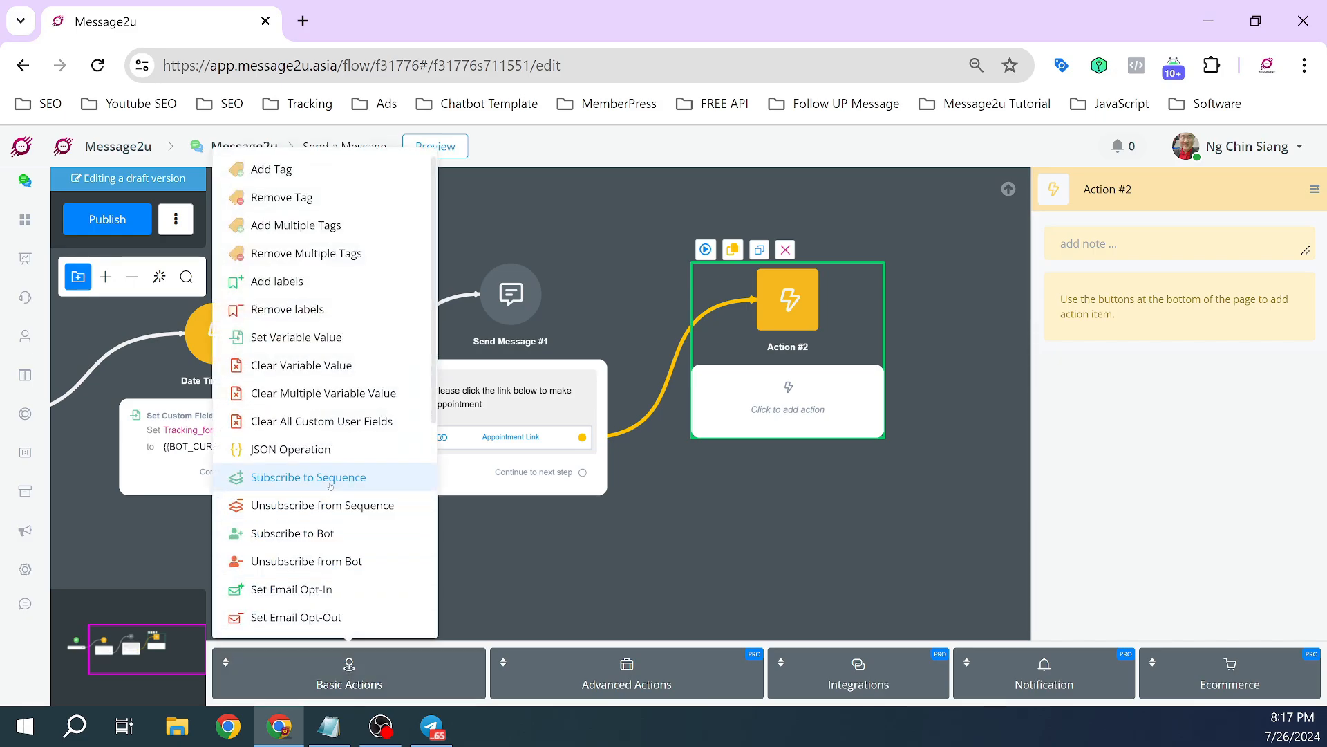
pyautogui.click(268, 175)
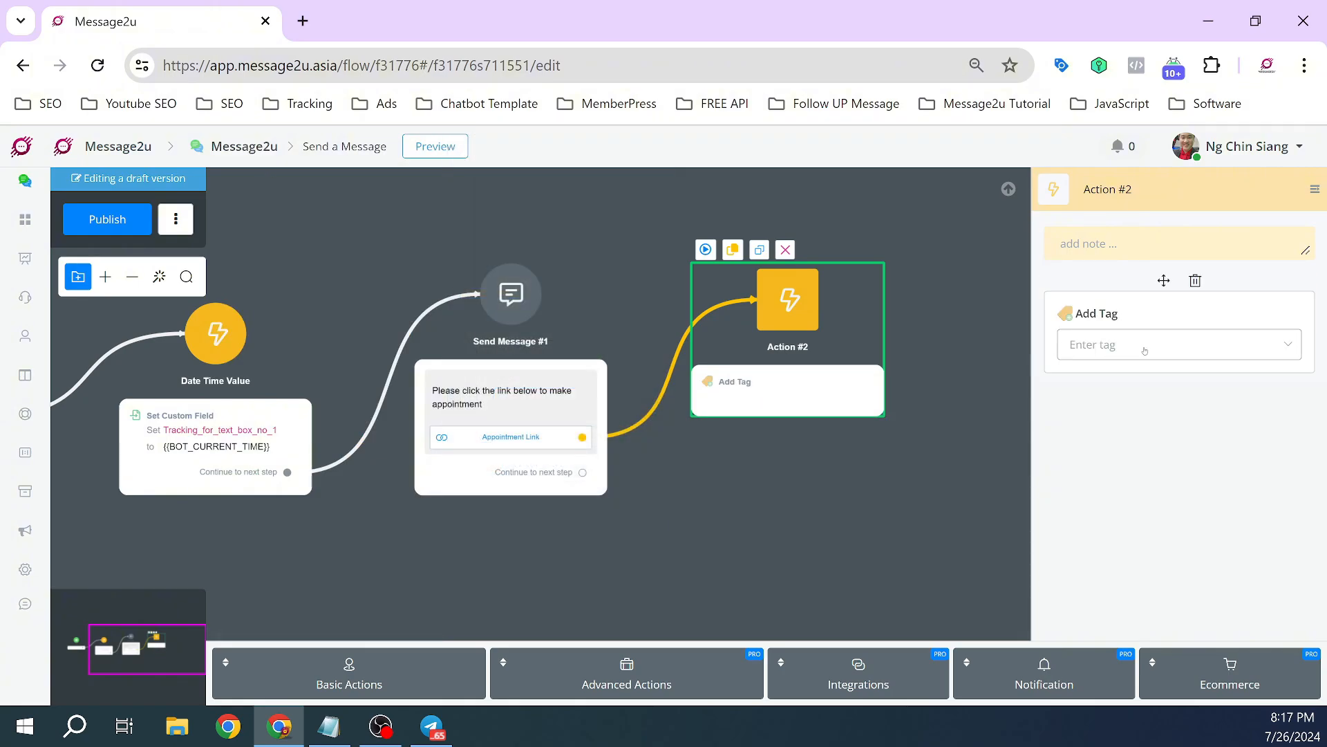
# Step: Create the tag "[reminder-message]-button-clicked" and assign it to the Add Tag action in Action #2
pyautogui.click(1144, 346)
pyautogui.write('[')
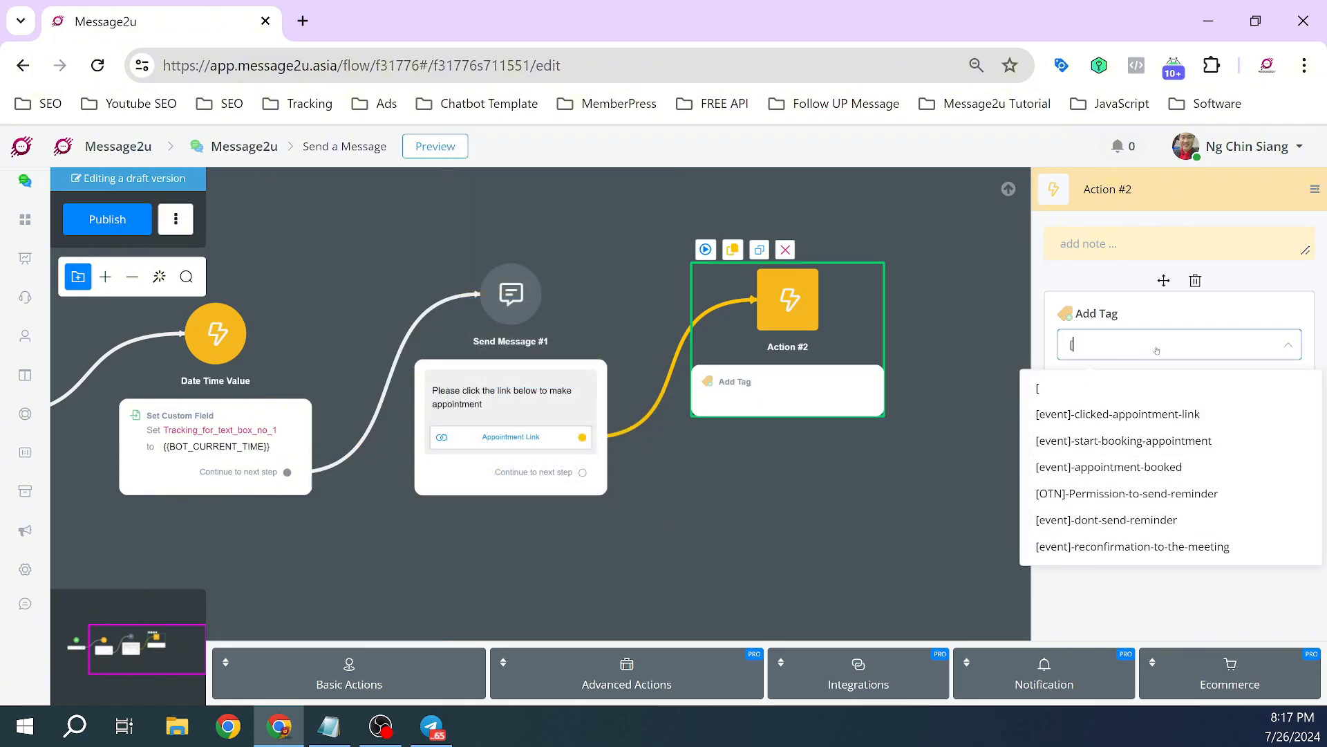
pyautogui.write('reminde')
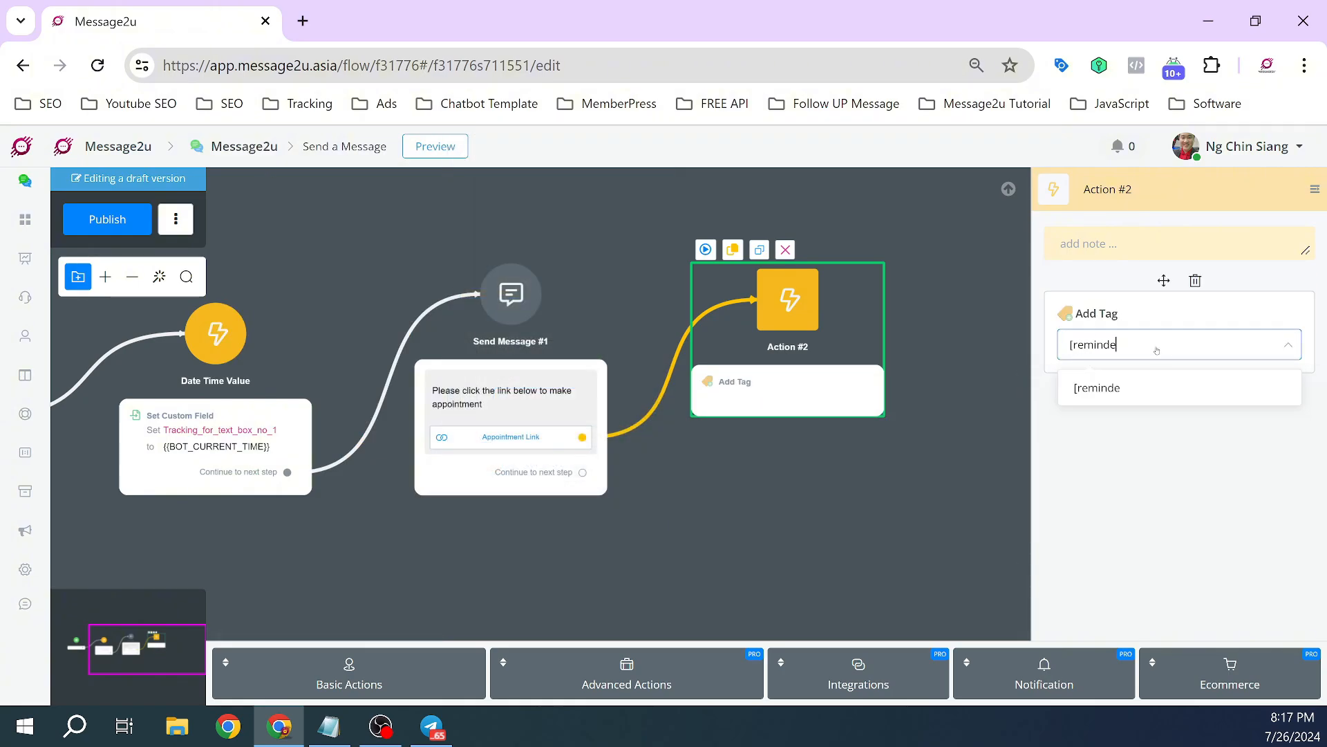
pyautogui.write('r-message]-button')
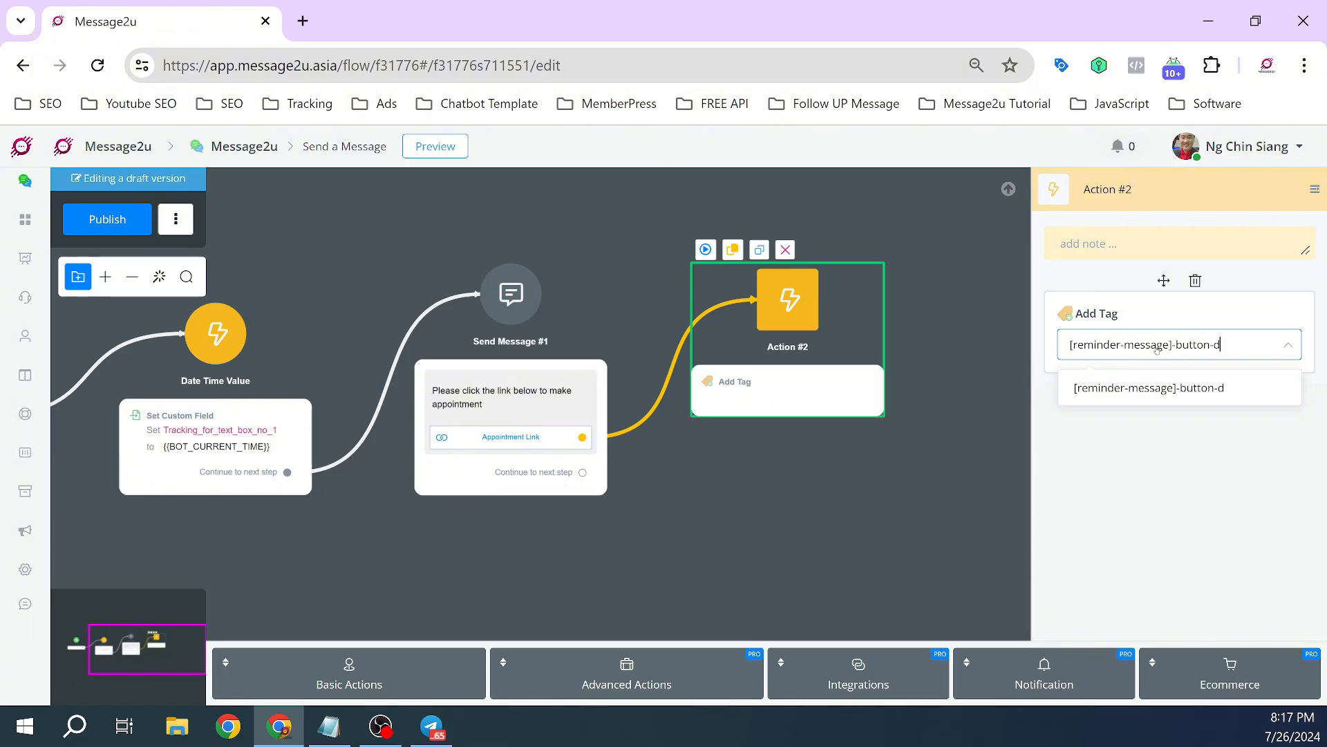
pyautogui.write('-clicked')
pyautogui.press('BackSpace')
pyautogui.press('BackSpace')
pyautogui.press('BackSpace')
pyautogui.press('BackSpace')
pyautogui.press('BackSpace')
pyautogui.press('BackSpace')
pyautogui.write('licked')
pyautogui.click(1203, 389)
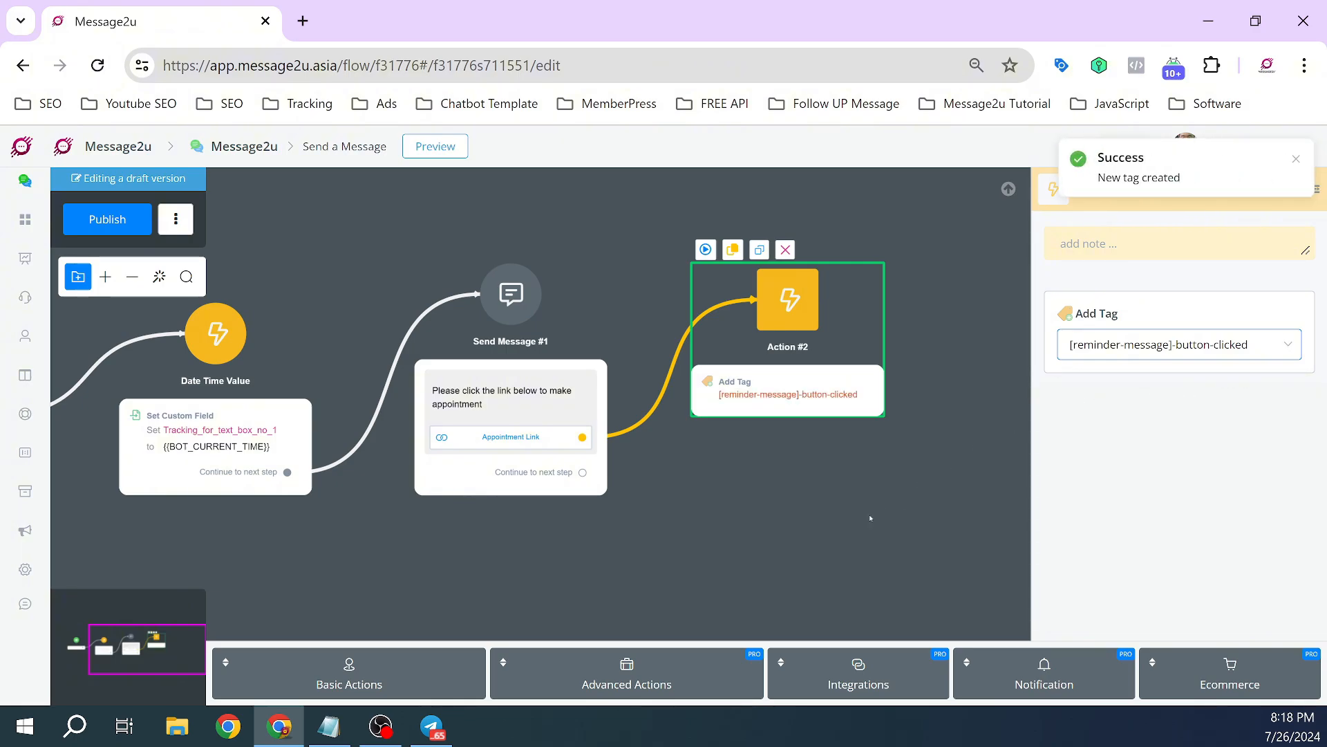
# Step: Add a Remove Tag basic action to the Date Time Value step
pyautogui.click(777, 518)
pyautogui.moveTo(776, 518); pyautogui.dragTo(923, 560)
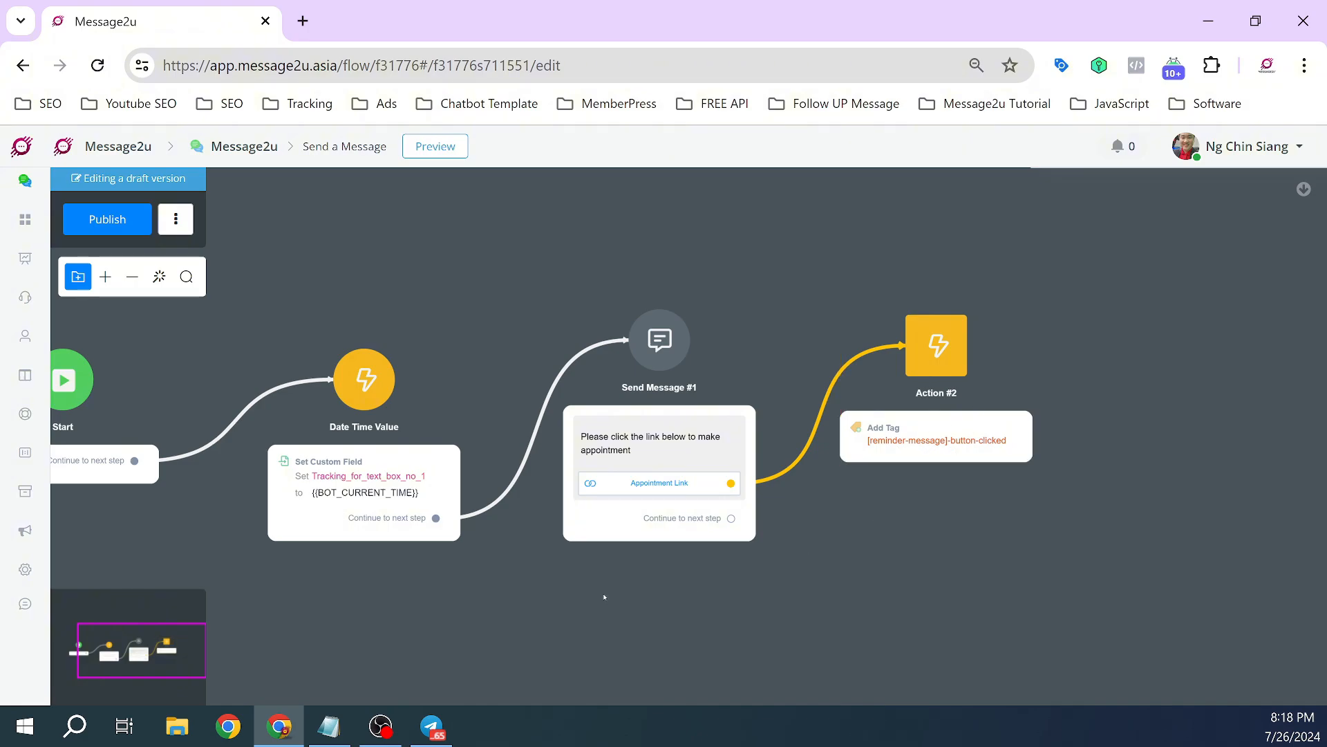
pyautogui.moveTo(603, 593); pyautogui.dragTo(743, 615)
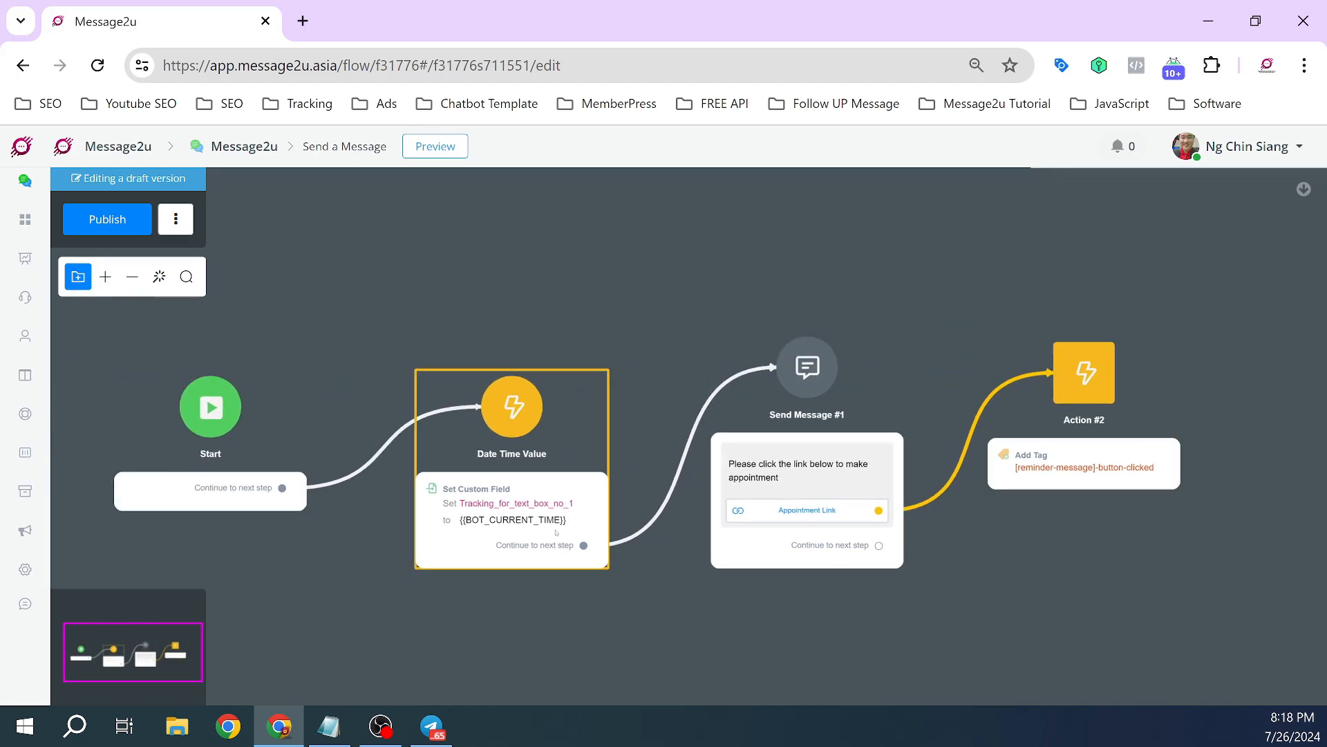
pyautogui.click(531, 524)
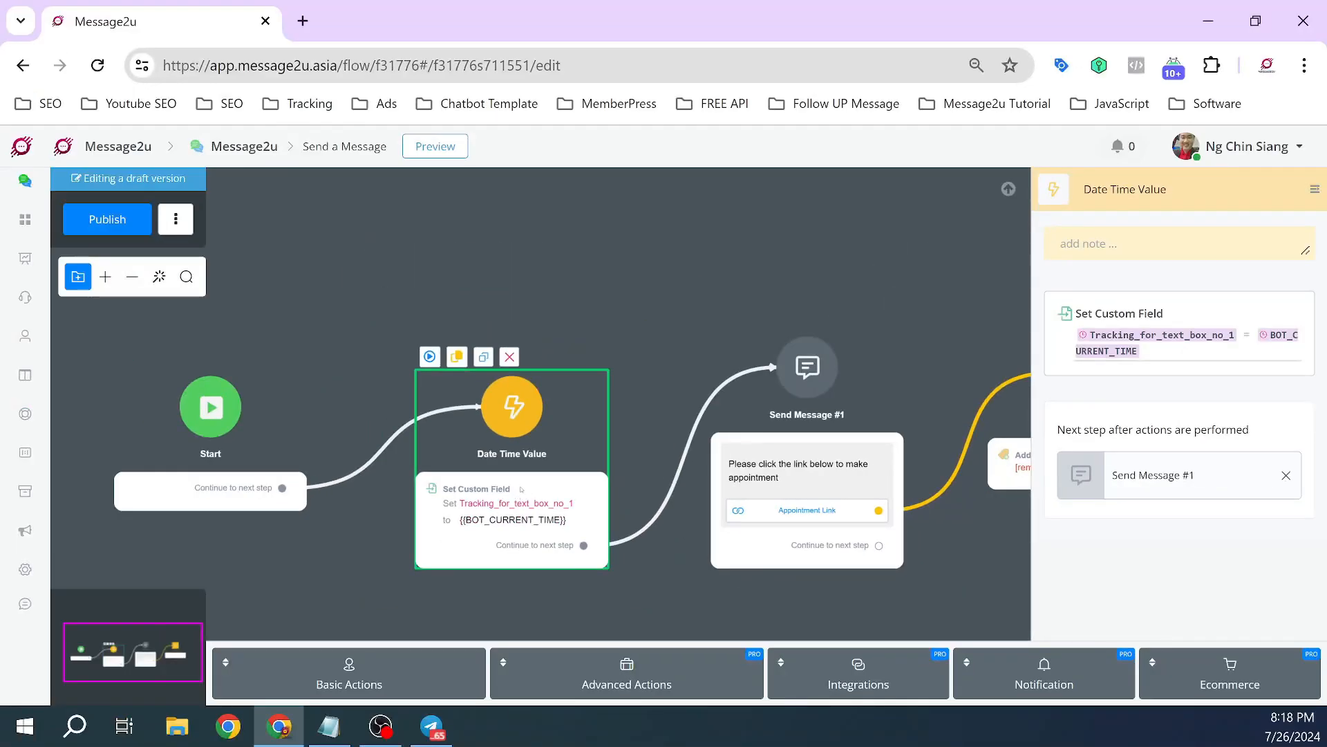
pyautogui.click(349, 675)
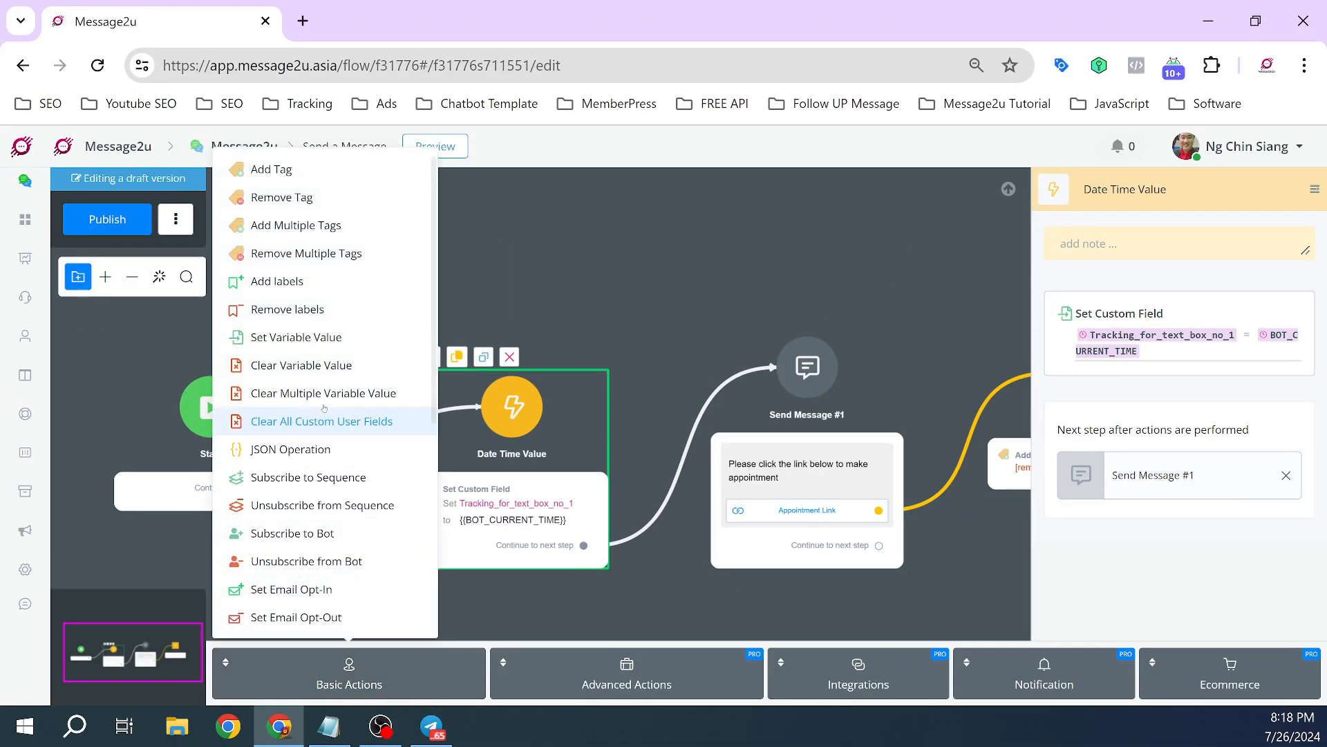
pyautogui.click(287, 199)
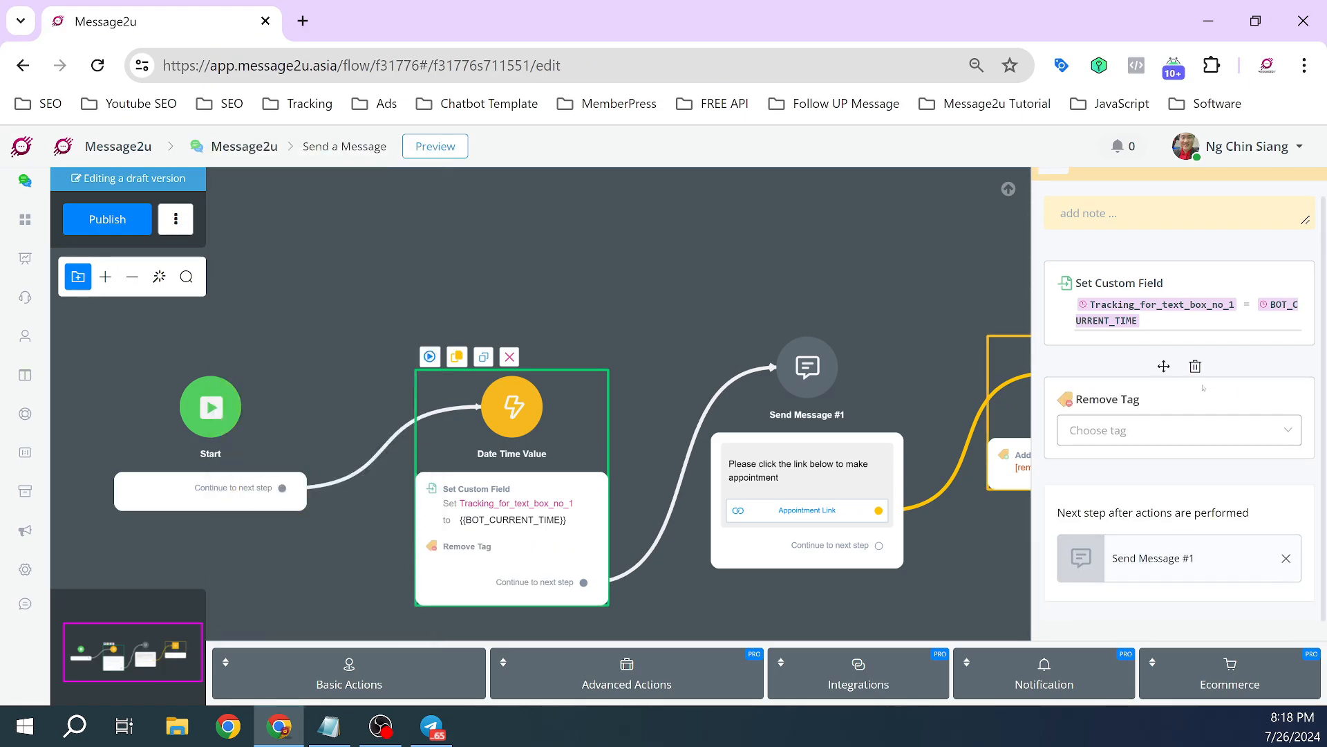
# Step: Set the Remove Tag action's tag to "[reminder-message]-button-clicked" and publish the flow
pyautogui.click(1185, 430)
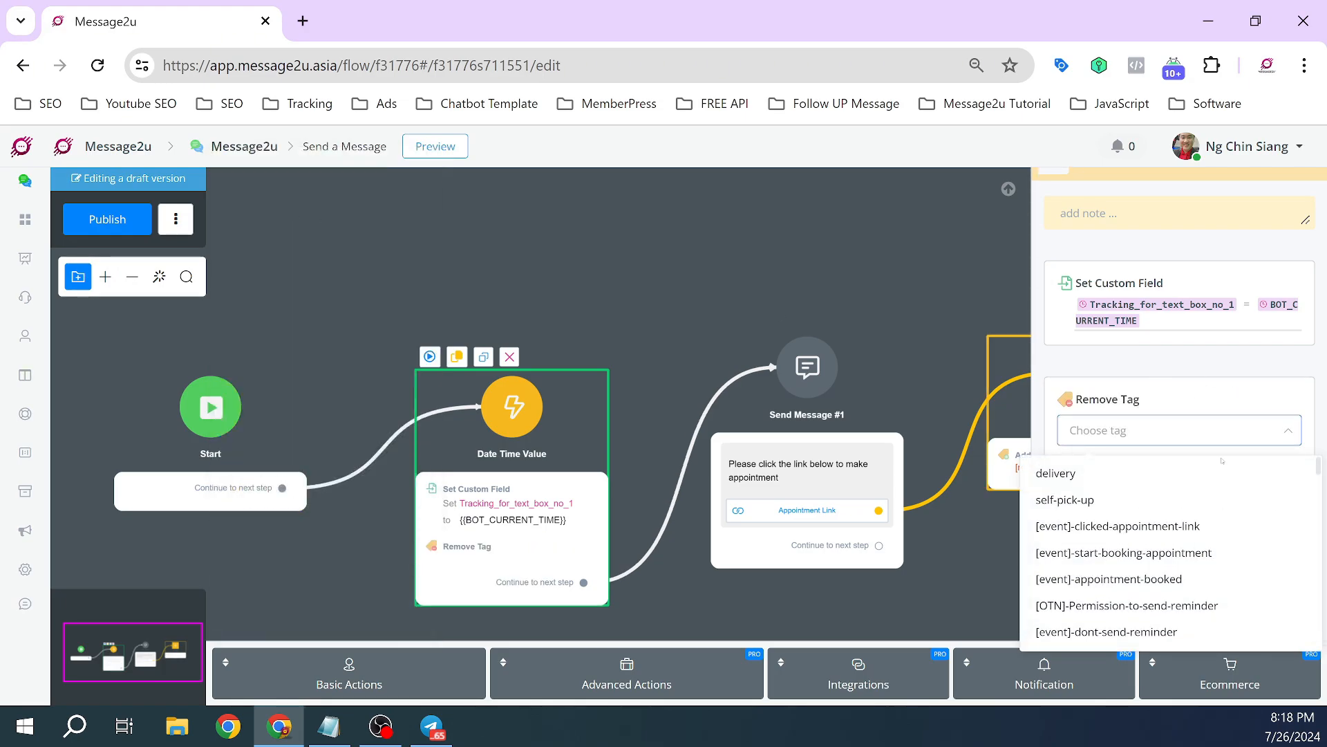
pyautogui.write('reminder')
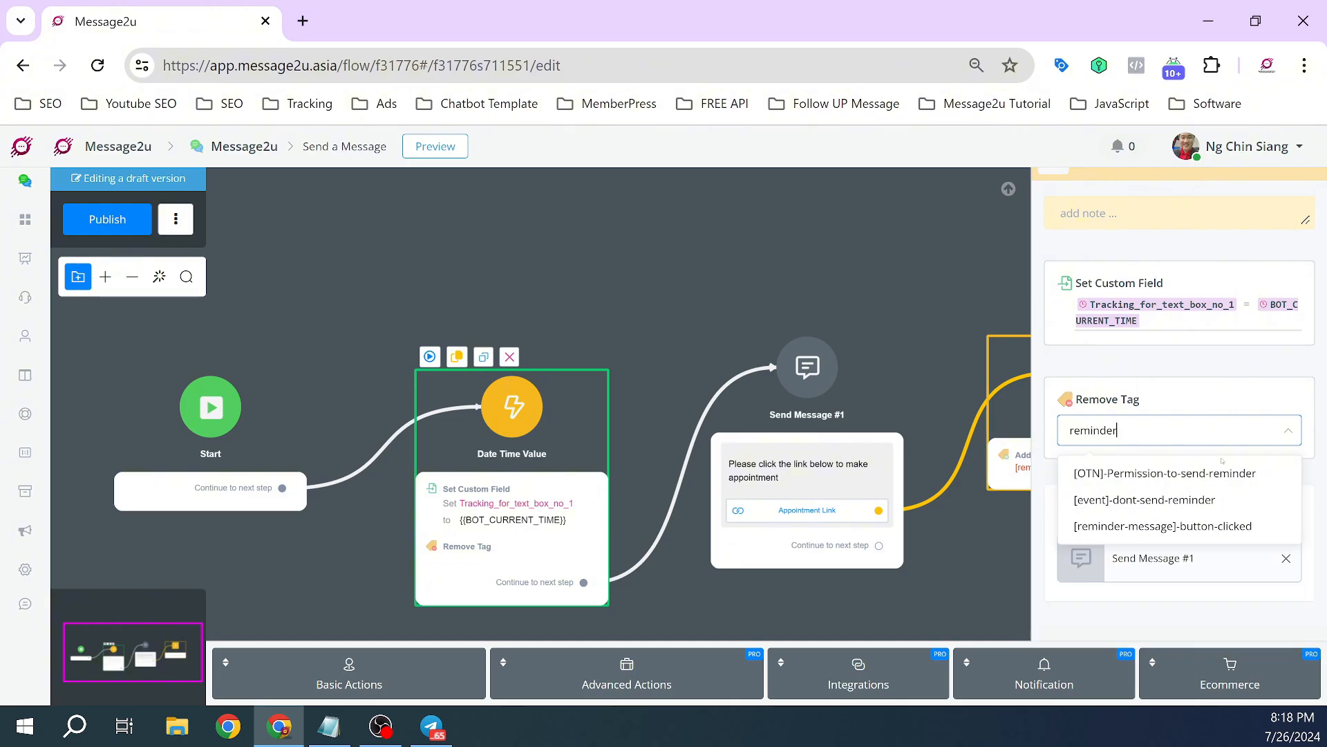
pyautogui.write('-message')
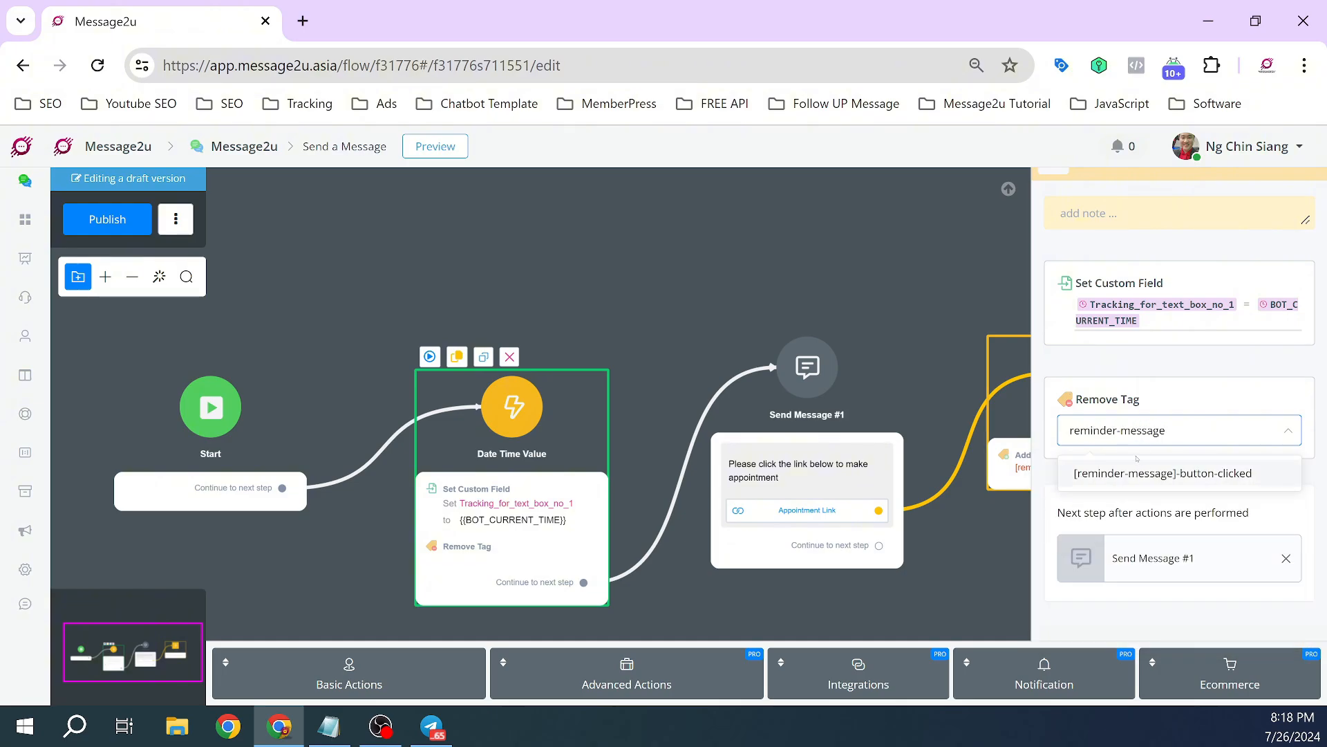
pyautogui.click(1136, 470)
pyautogui.click(605, 277)
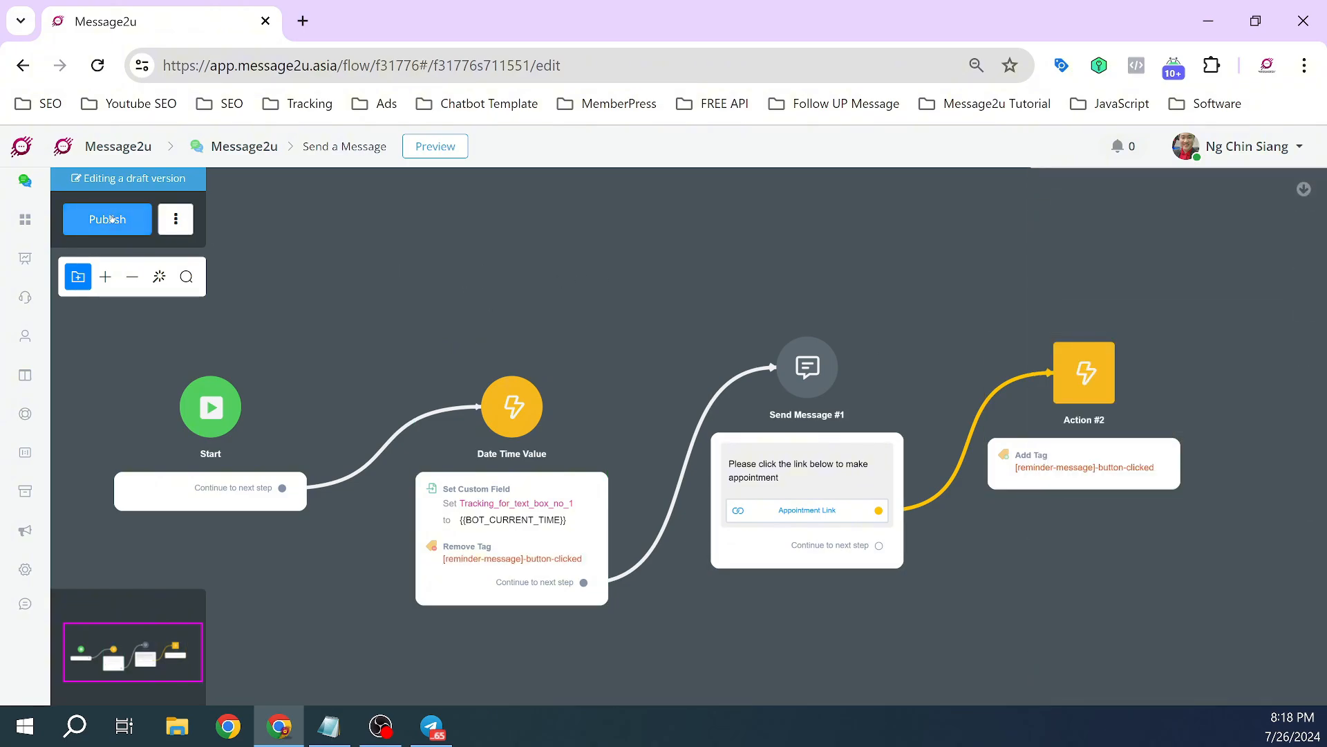
pyautogui.click(111, 219)
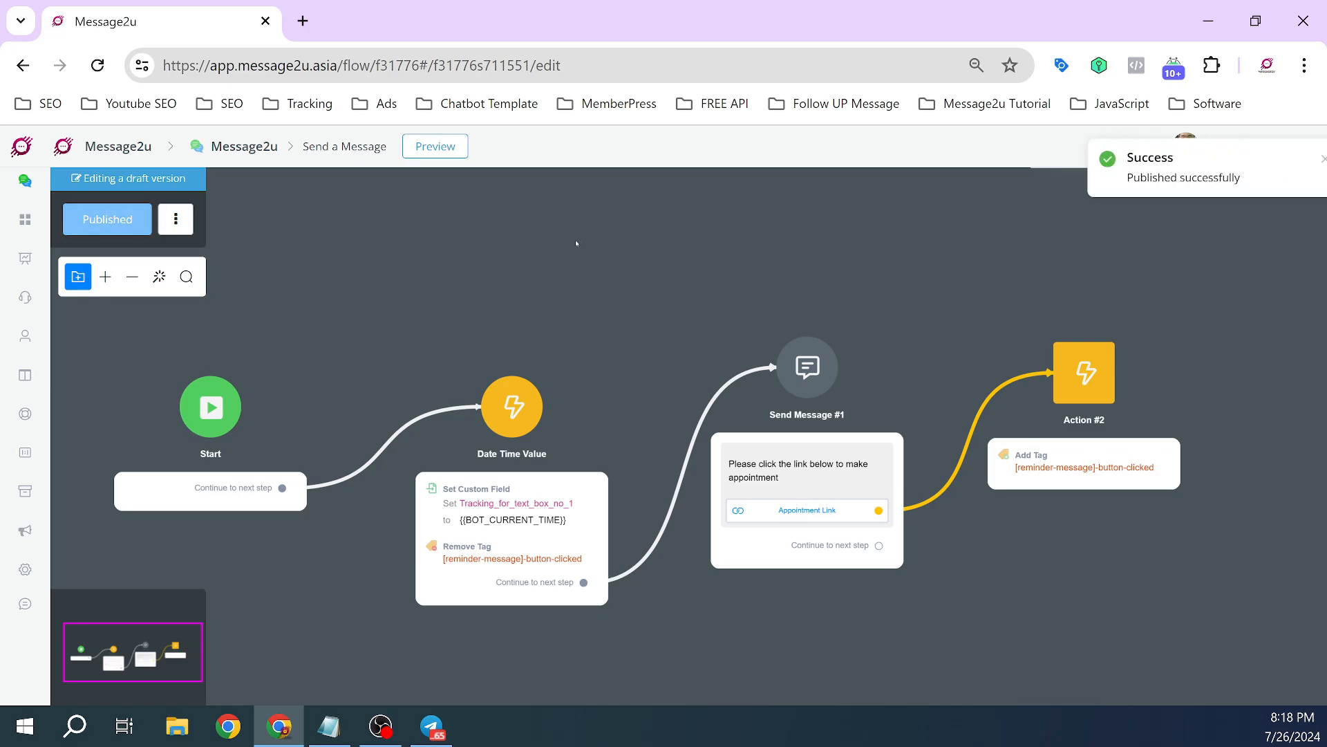
pyautogui.moveTo(284, 497); pyautogui.dragTo(213, 461)
pyautogui.moveTo(726, 628); pyautogui.dragTo(776, 678)
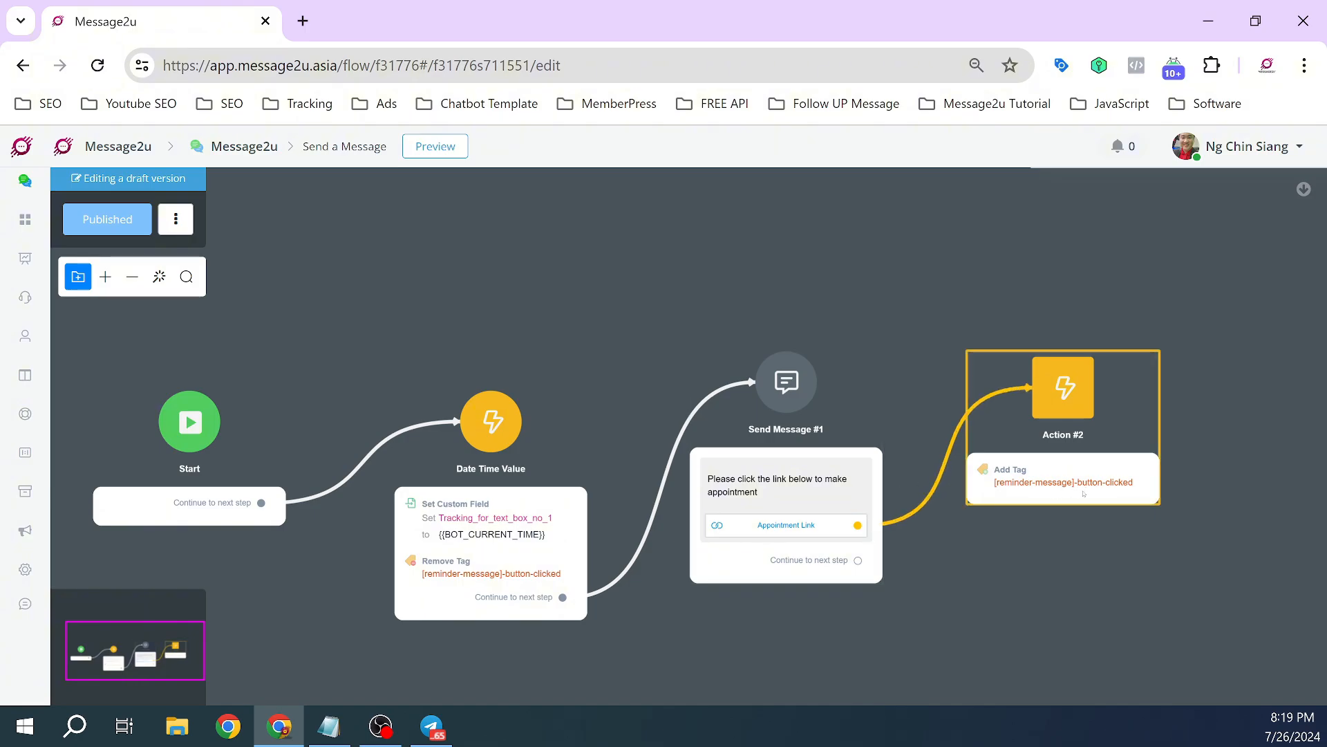
pyautogui.moveTo(650, 344); pyautogui.dragTo(606, 314)
pyautogui.moveTo(661, 671); pyautogui.dragTo(697, 652)
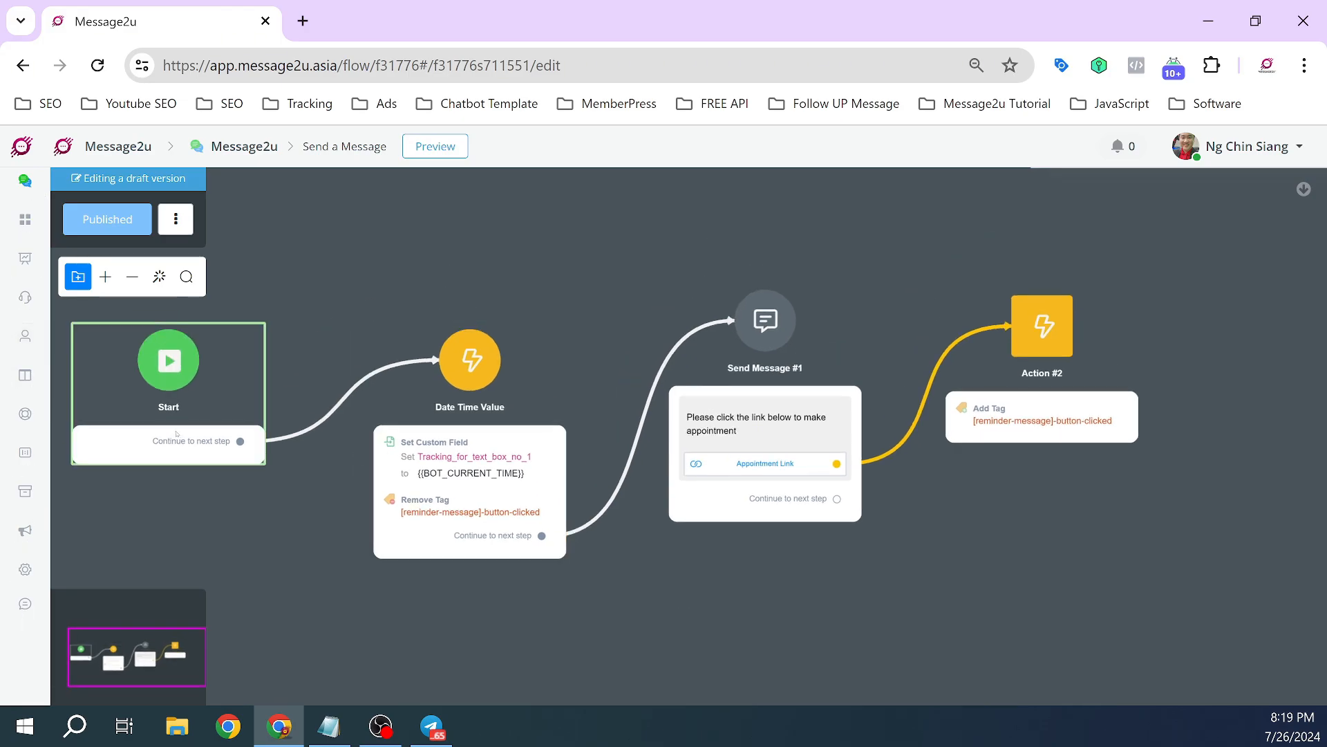
# Step: Switch to Notepad and highlight item 6 about removing the tag and item 7 about inserting it into the trigger function
pyautogui.click(329, 726)
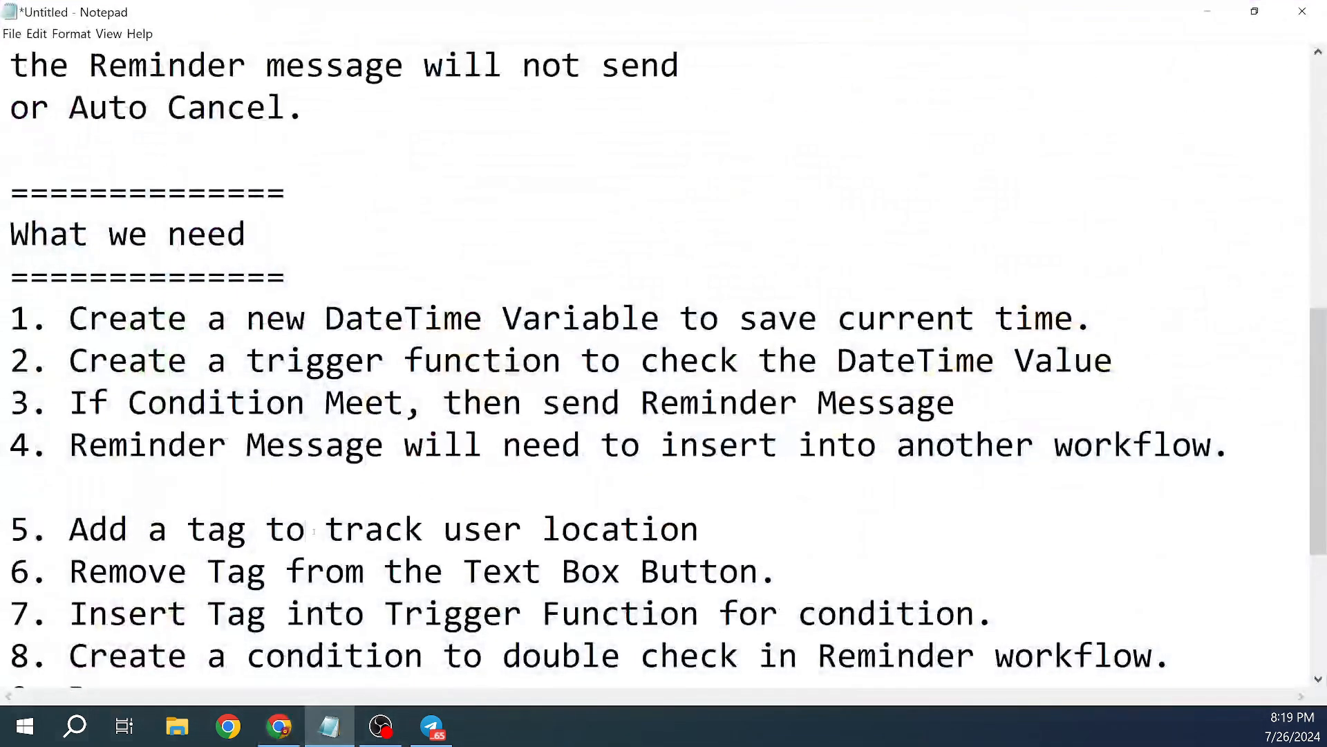
pyautogui.moveTo(89, 573); pyautogui.dragTo(739, 573)
pyautogui.click(640, 574)
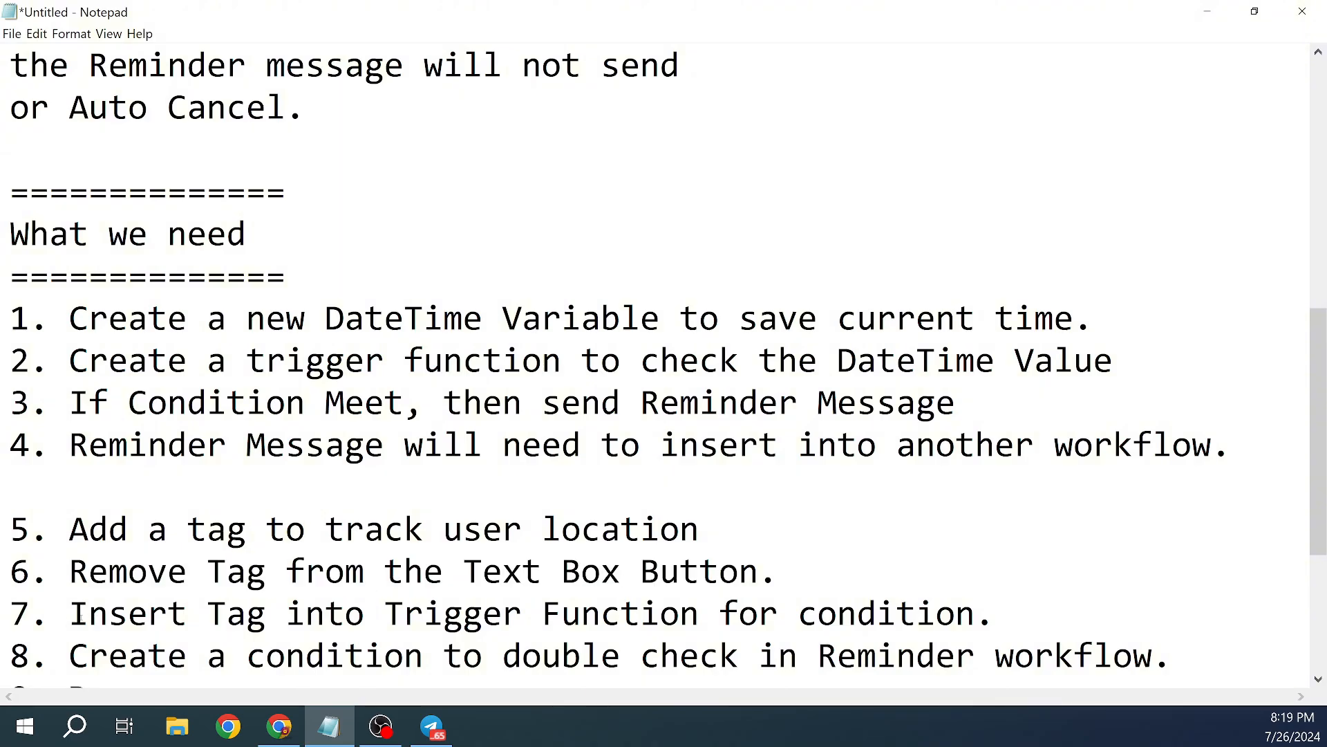
pyautogui.moveTo(15, 611); pyautogui.dragTo(995, 613)
pyautogui.click(88, 613)
# Step: Return to the browser and open the Date/Time based trigger for Tracking_for_text_box_no_1 for editing from the automation triggers
pyautogui.click(1208, 11)
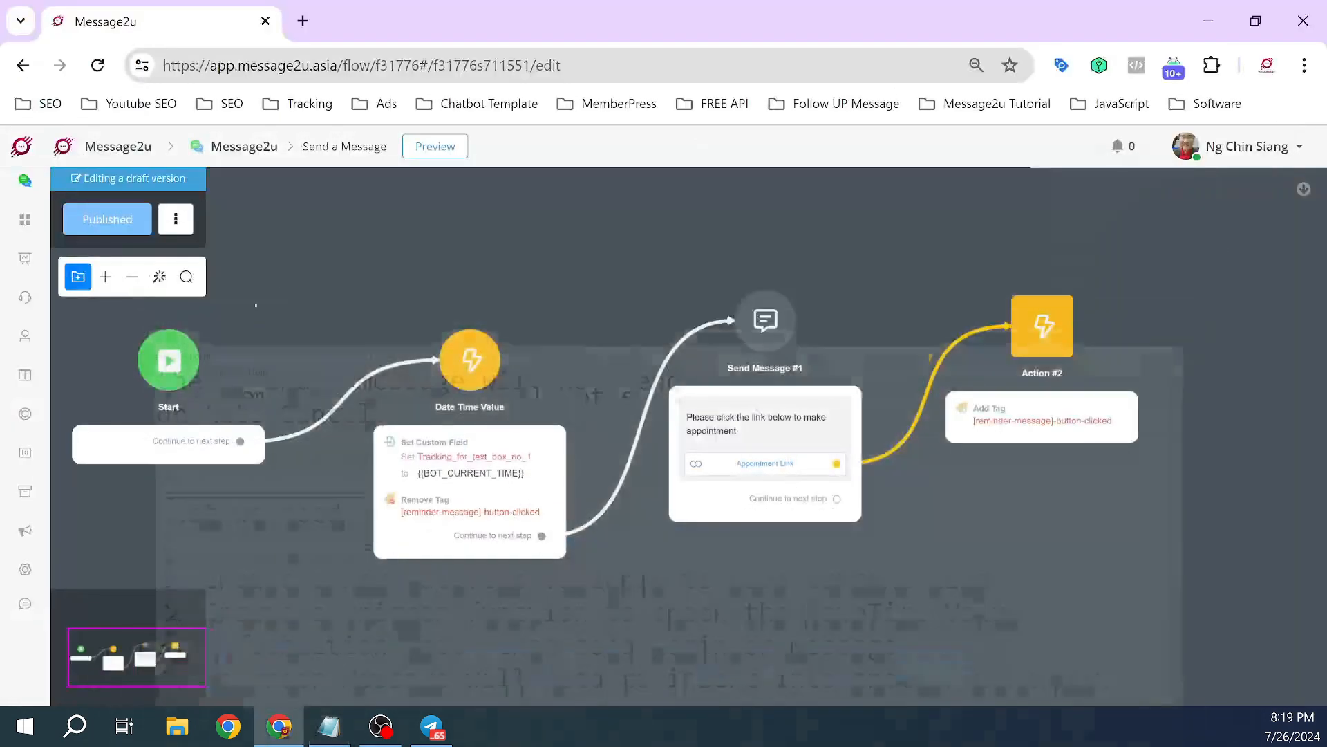
pyautogui.click(26, 421)
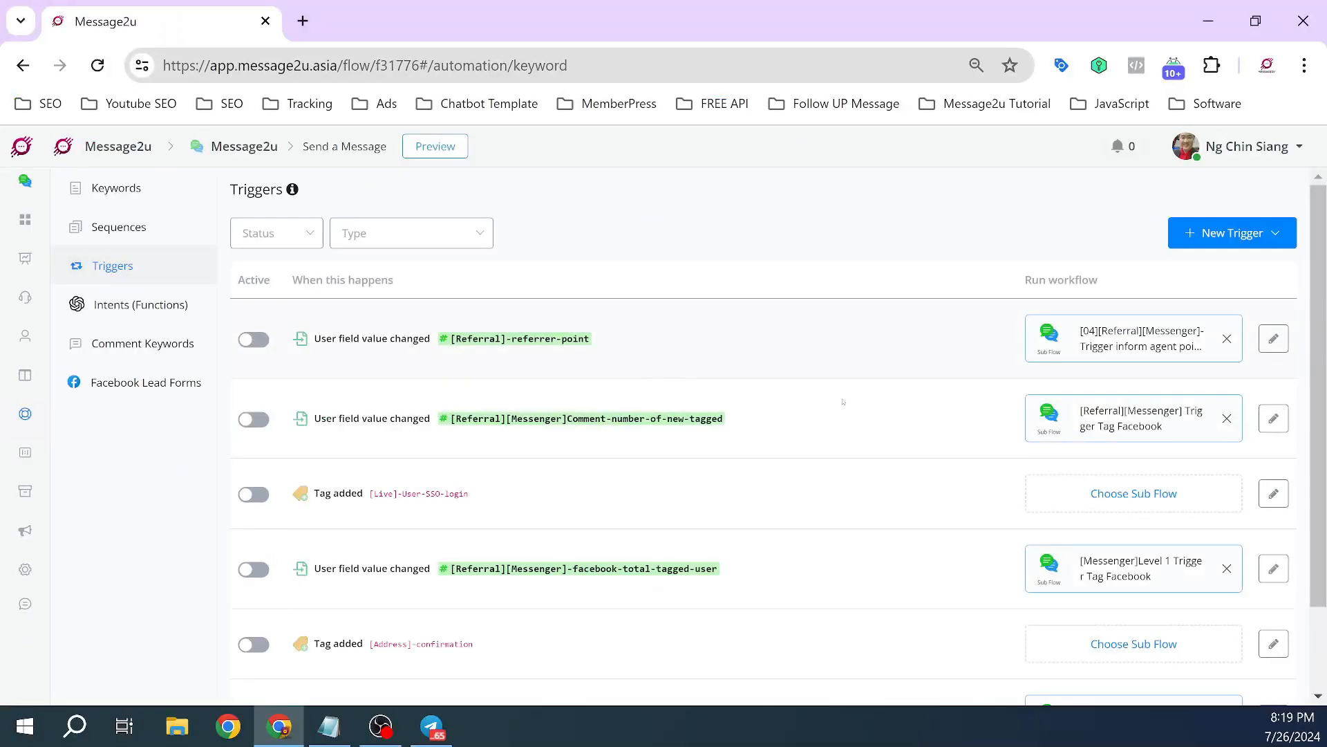
pyautogui.scroll(-2, 965, 483)
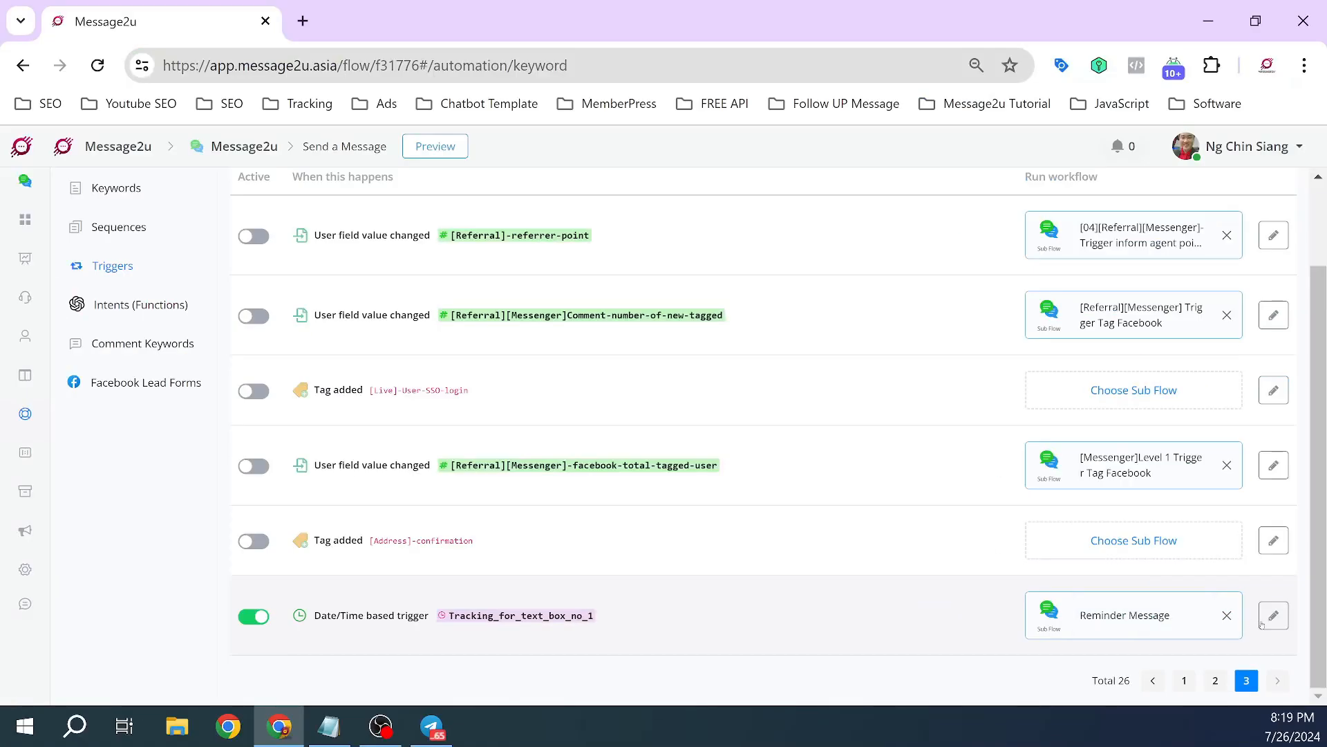
pyautogui.click(1274, 615)
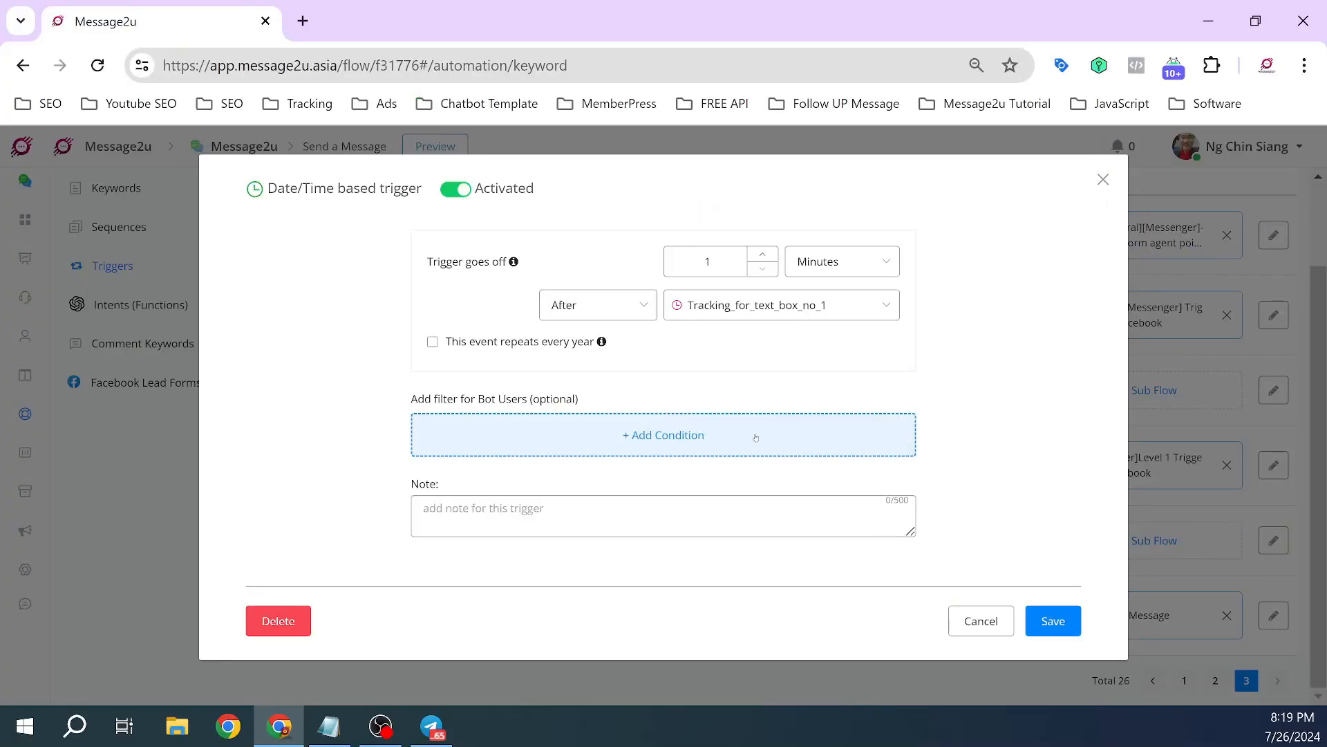
# Step: Start a Tag condition in the trigger's bot user filter and set its operator to "not in"
pyautogui.click(755, 438)
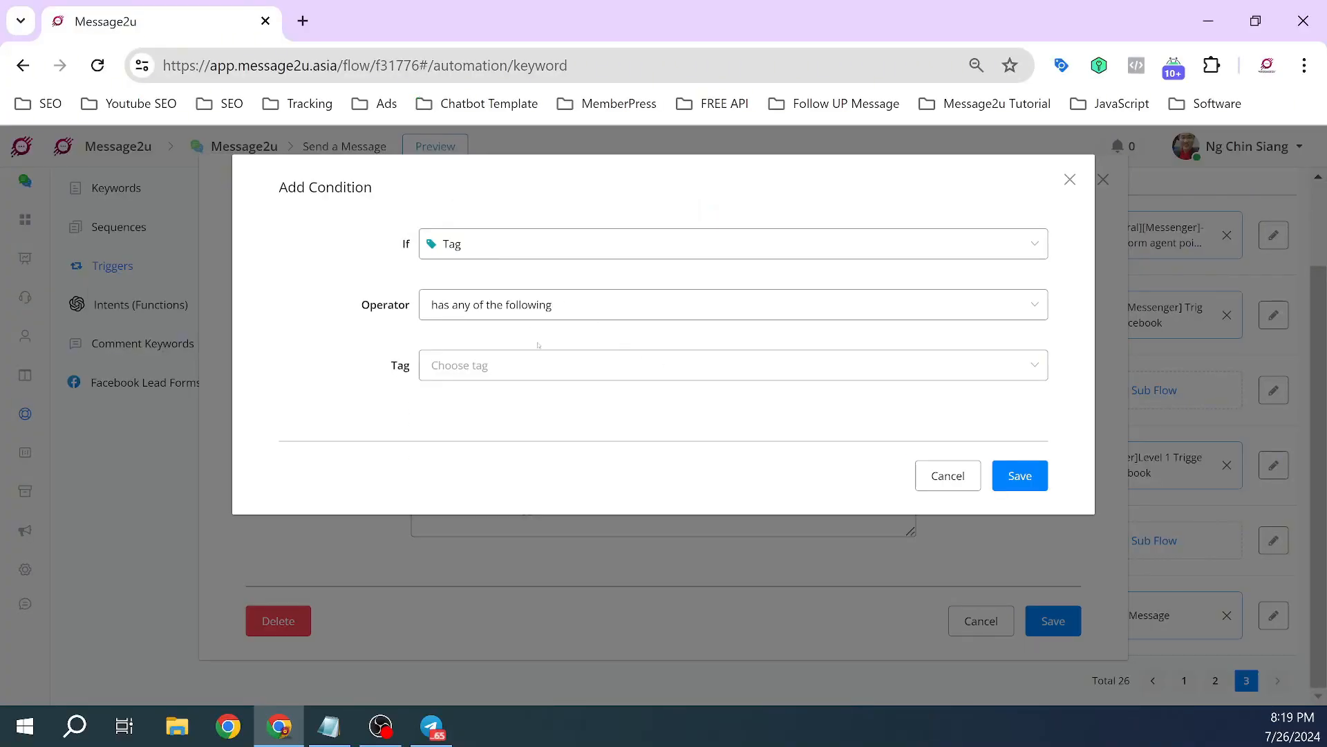
pyautogui.click(570, 308)
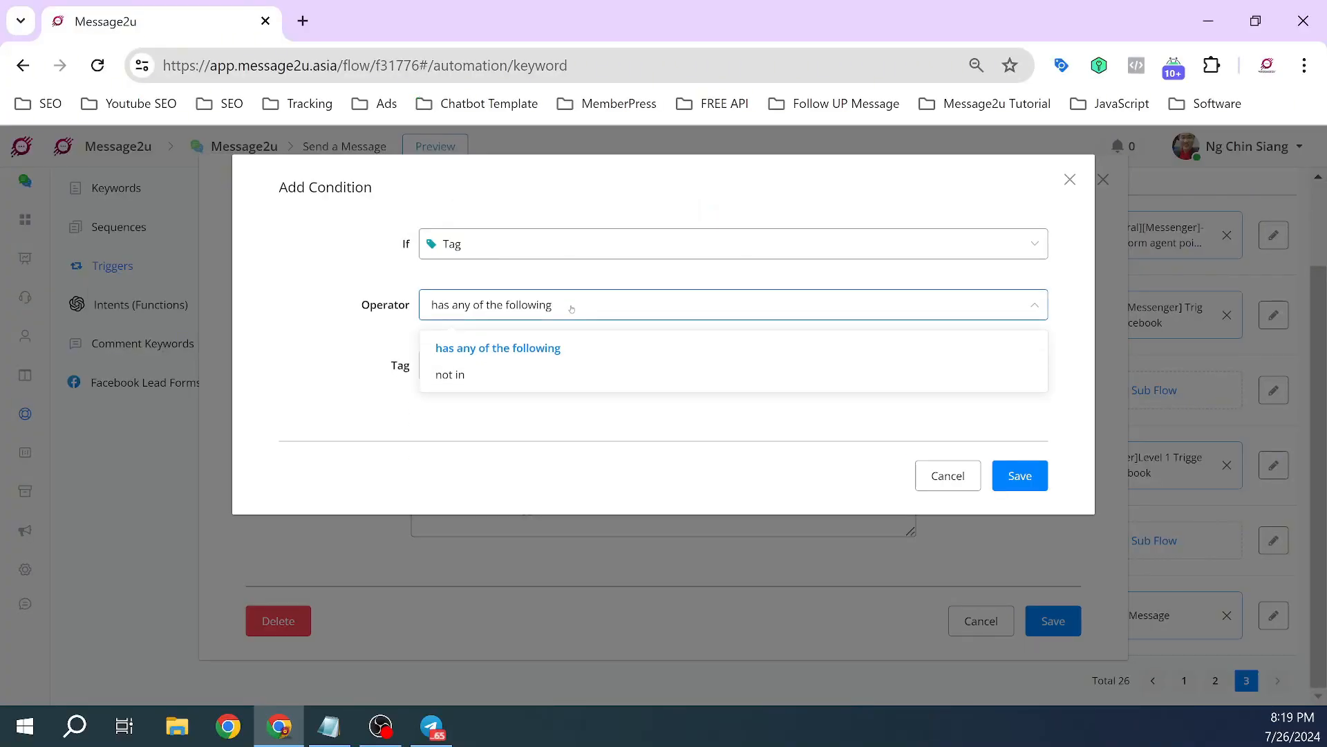
pyautogui.click(477, 374)
pyautogui.click(545, 356)
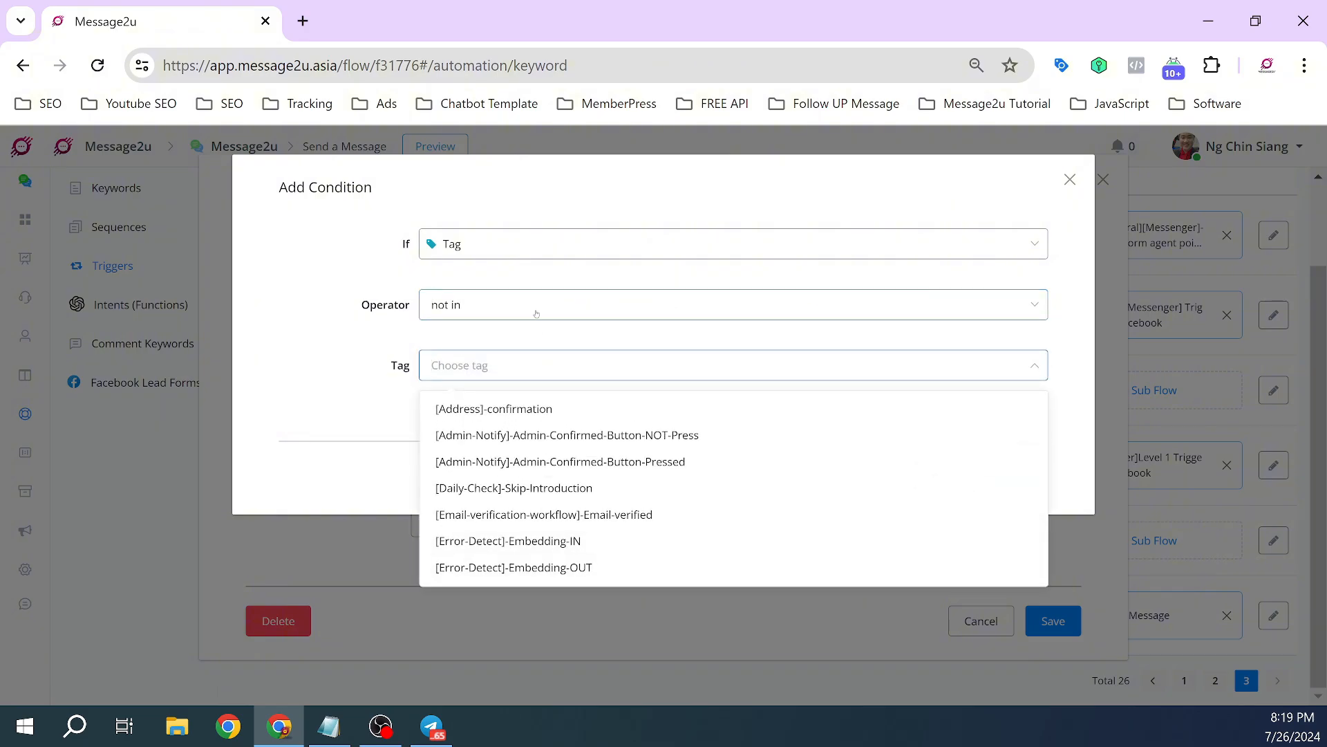
pyautogui.click(574, 311)
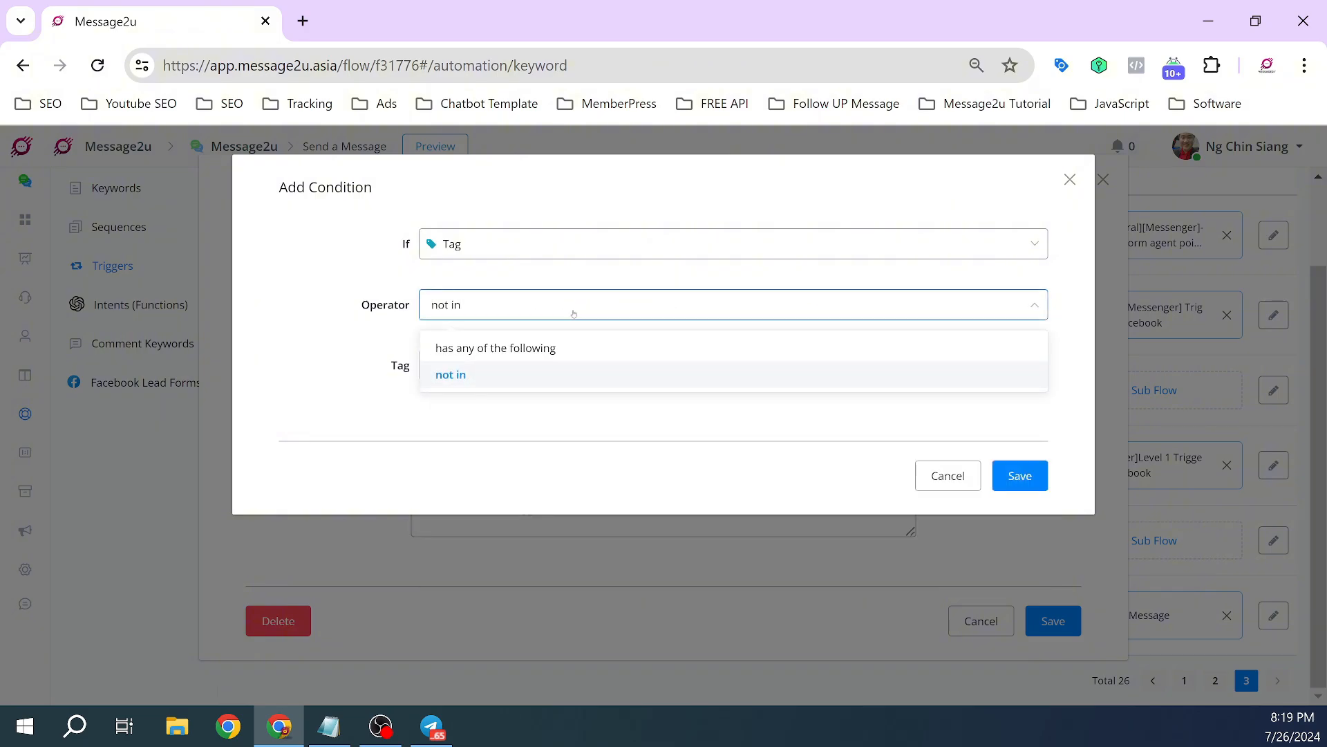
pyautogui.click(514, 349)
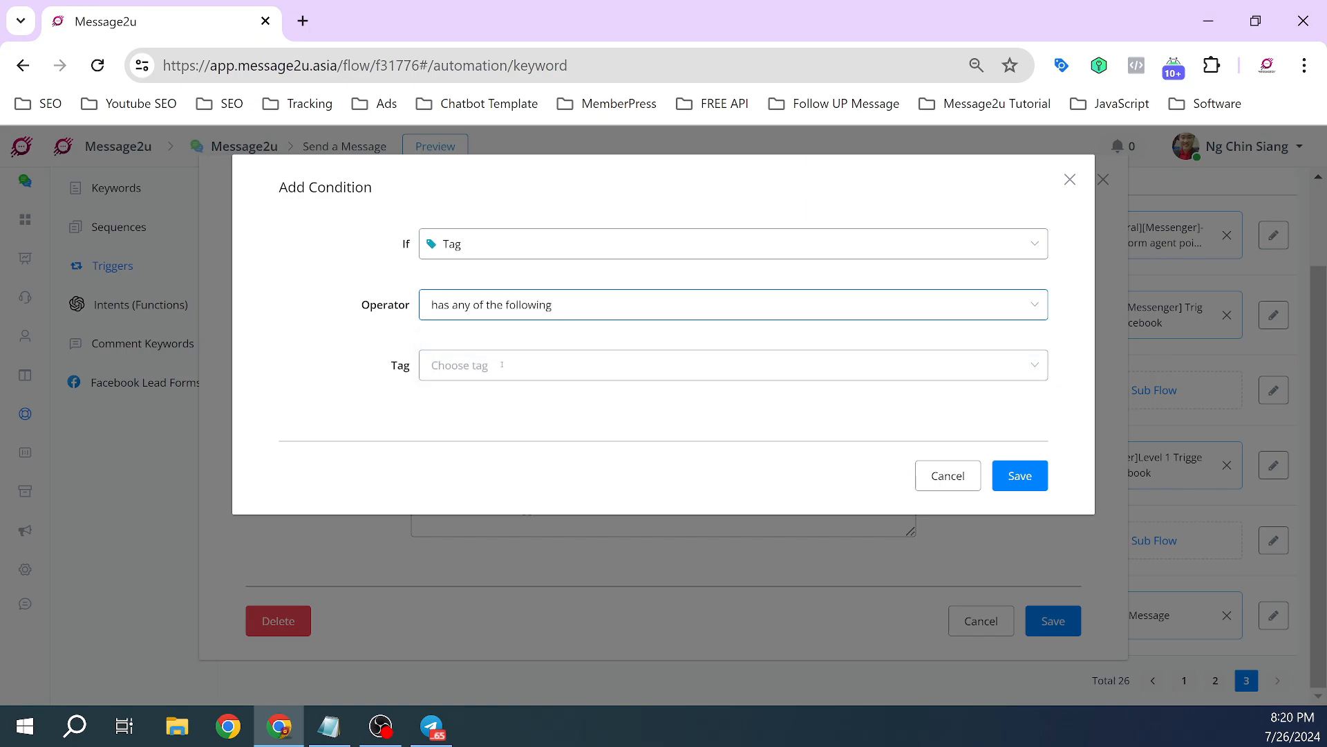
pyautogui.click(514, 305)
pyautogui.click(473, 369)
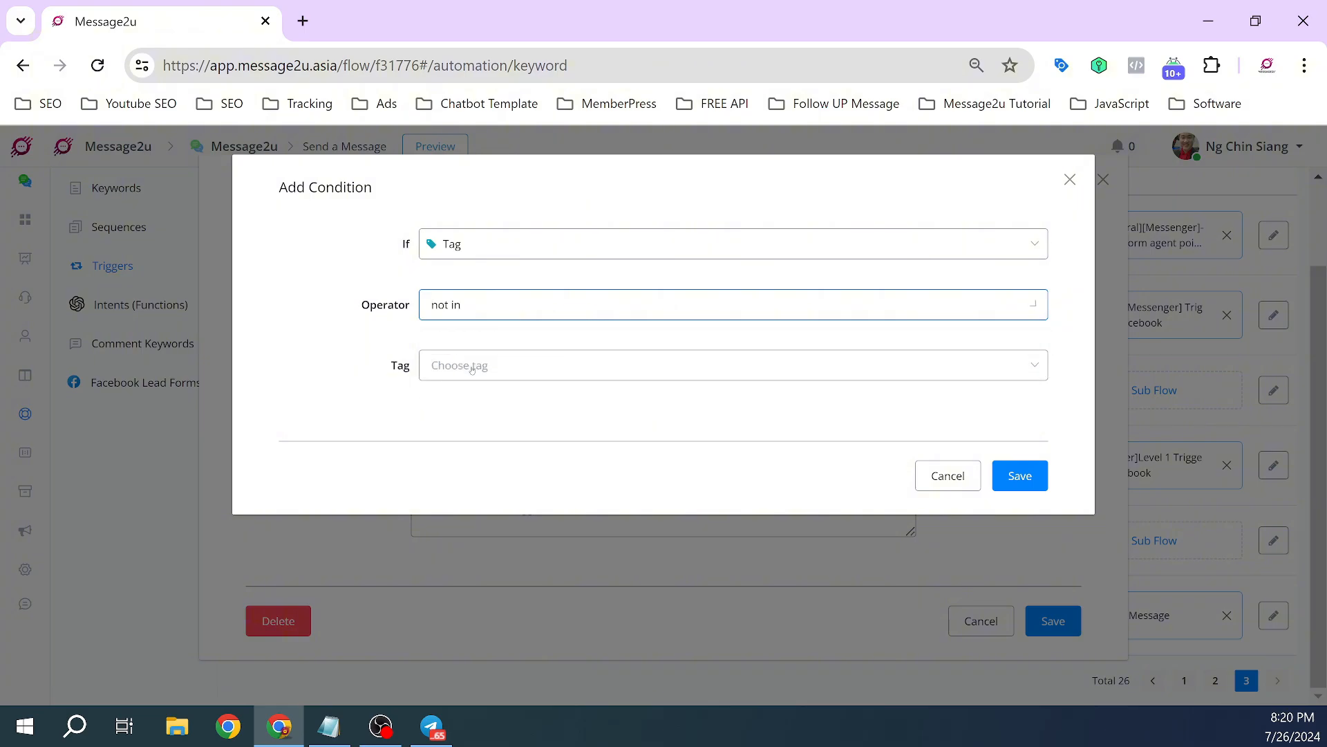
# Step: Choose the tag "[reminder-message]-button-clicked" for the condition, and save both the condition and the trigger
pyautogui.click(529, 364)
pyautogui.write('reminder')
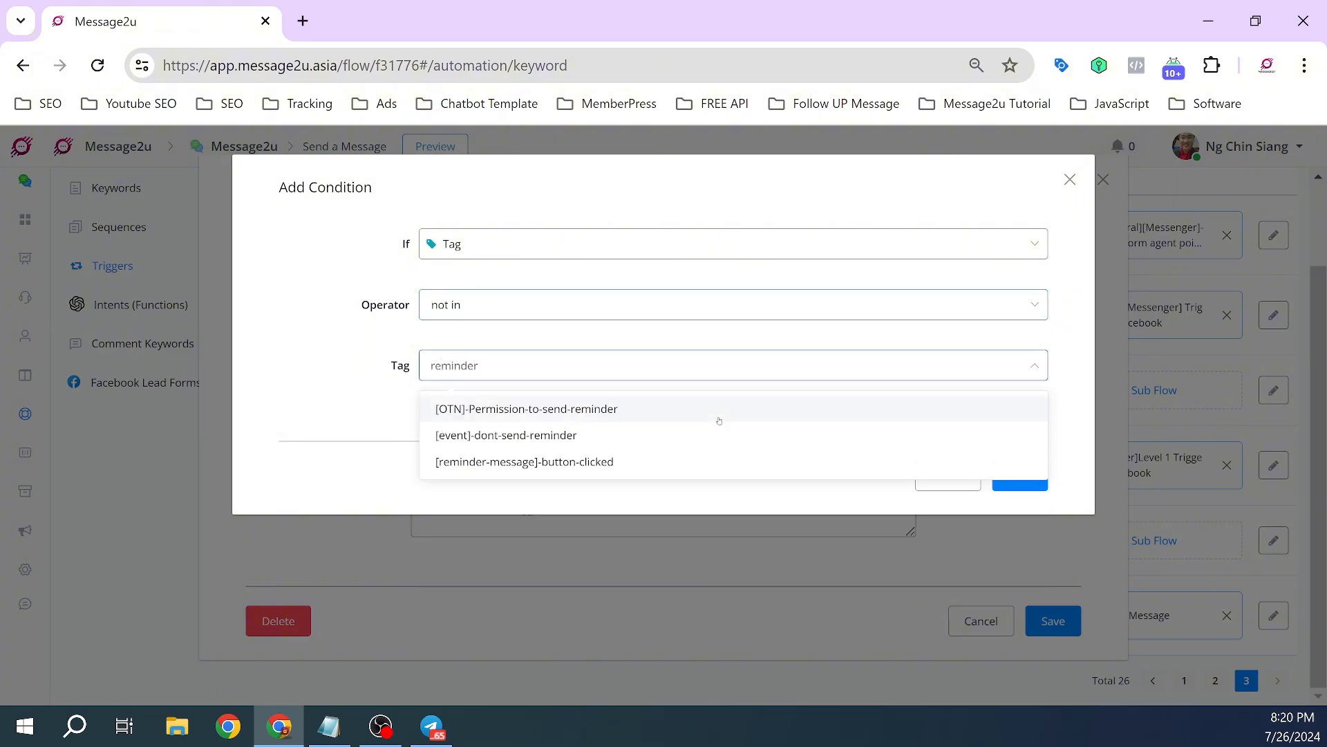
pyautogui.click(662, 461)
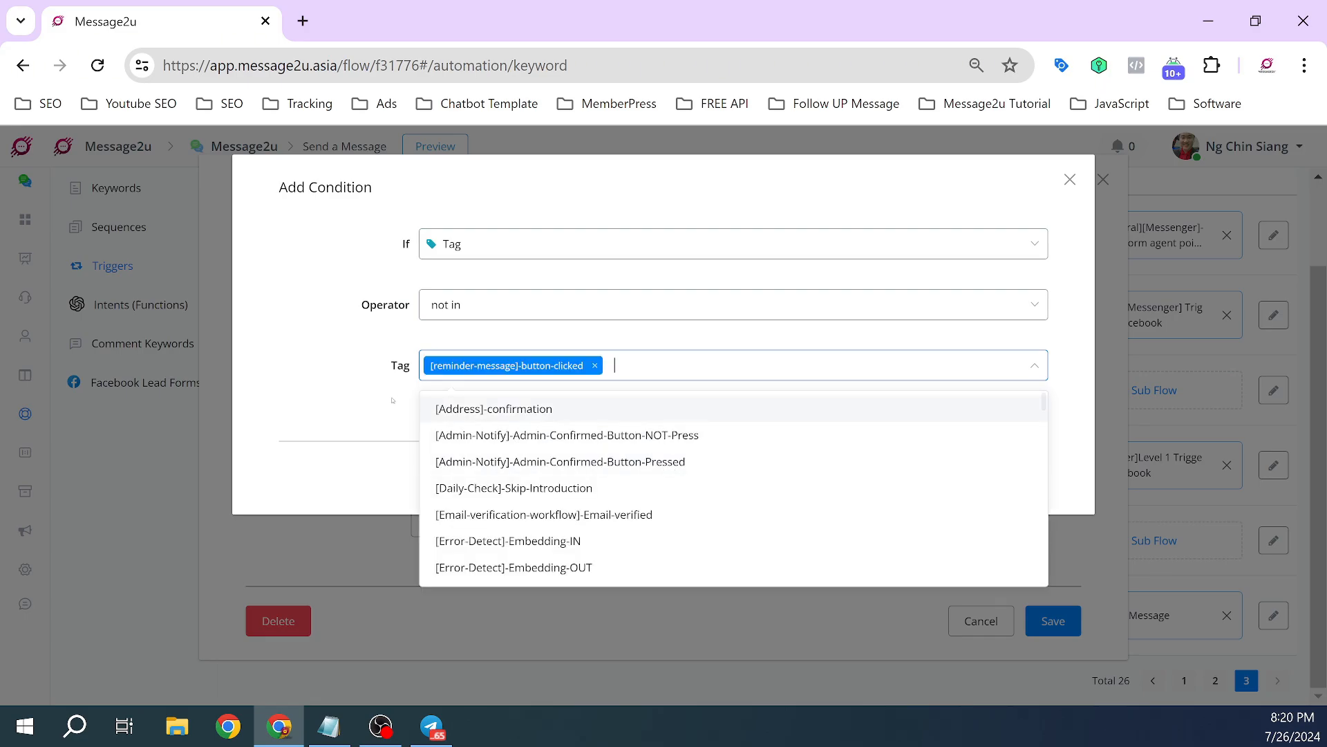
pyautogui.click(340, 402)
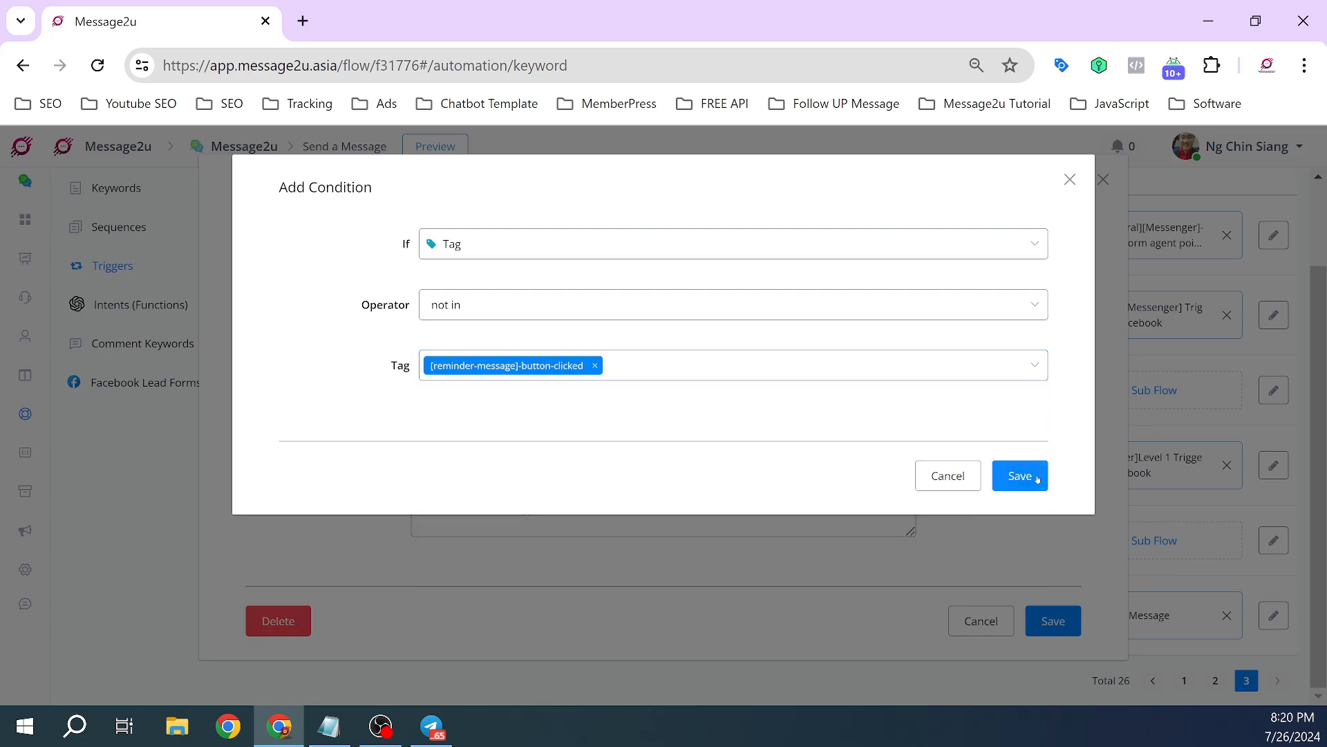
pyautogui.click(1016, 476)
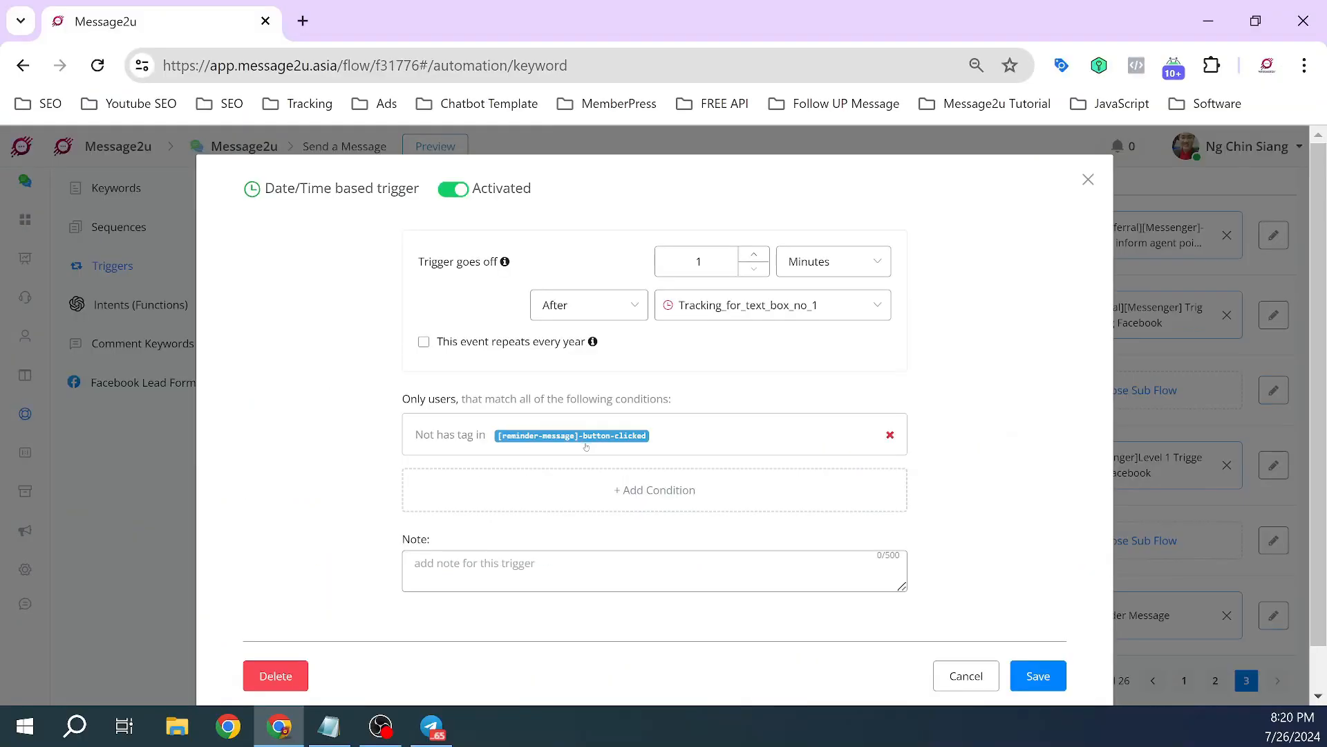
pyautogui.click(1038, 675)
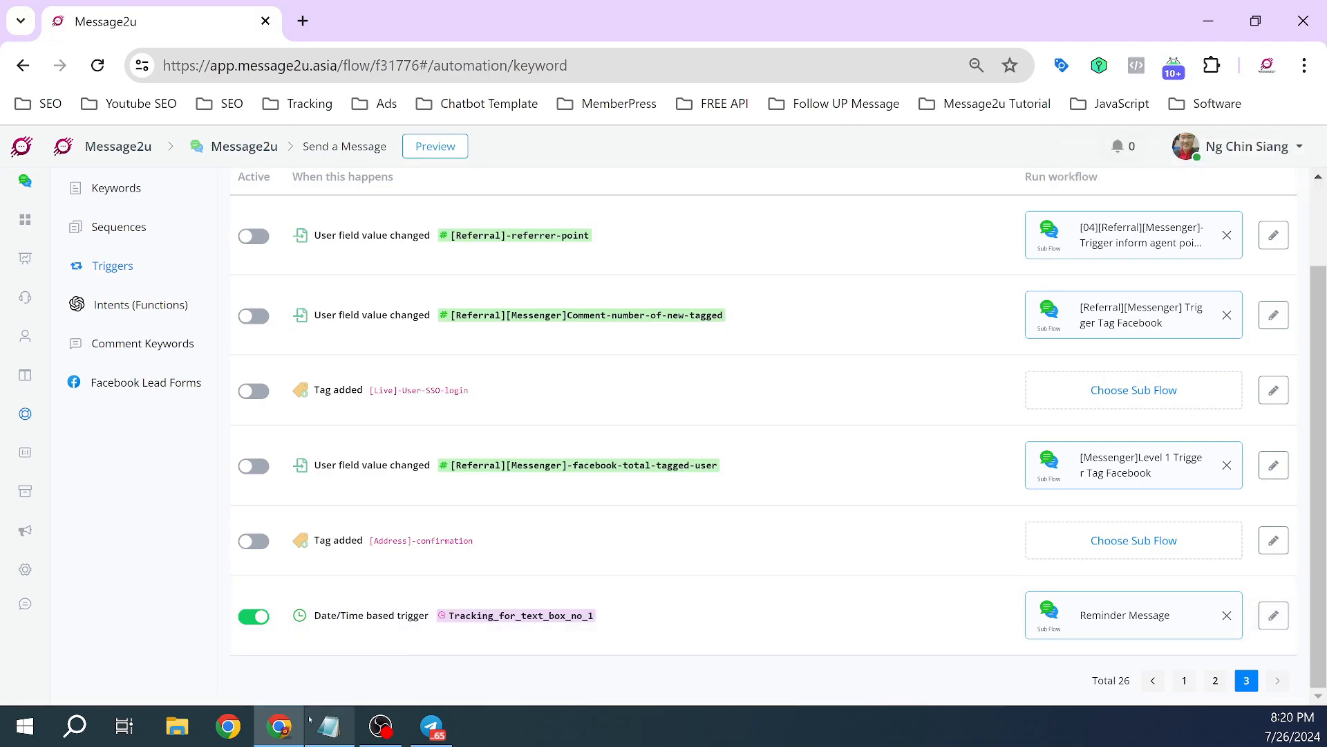
# Step: Switch to Notepad and insert three blank lines between items 7 and 8 of the "What we need" list
pyautogui.click(329, 726)
pyautogui.click(208, 571)
pyautogui.scroll(-1, 912, 623)
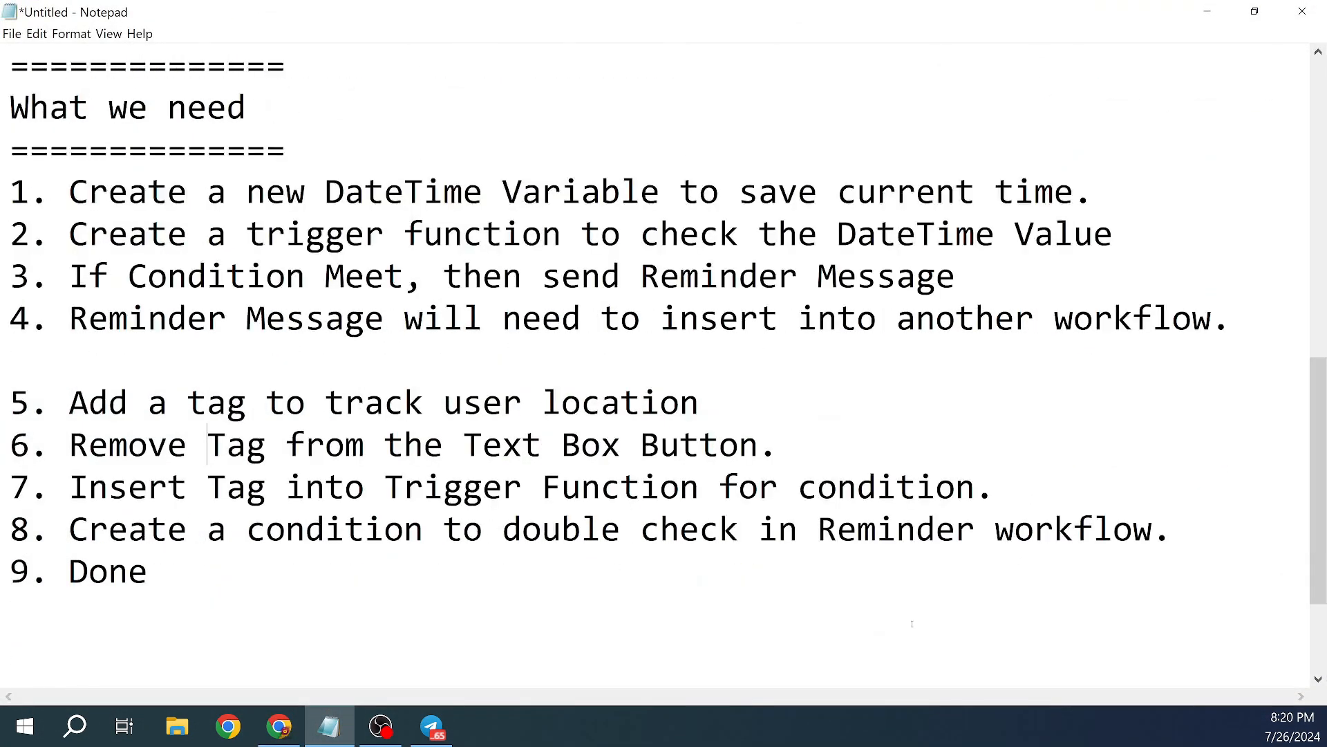
pyautogui.click(1001, 496)
pyautogui.press('Return')
pyautogui.press('Return')
pyautogui.press('Return')
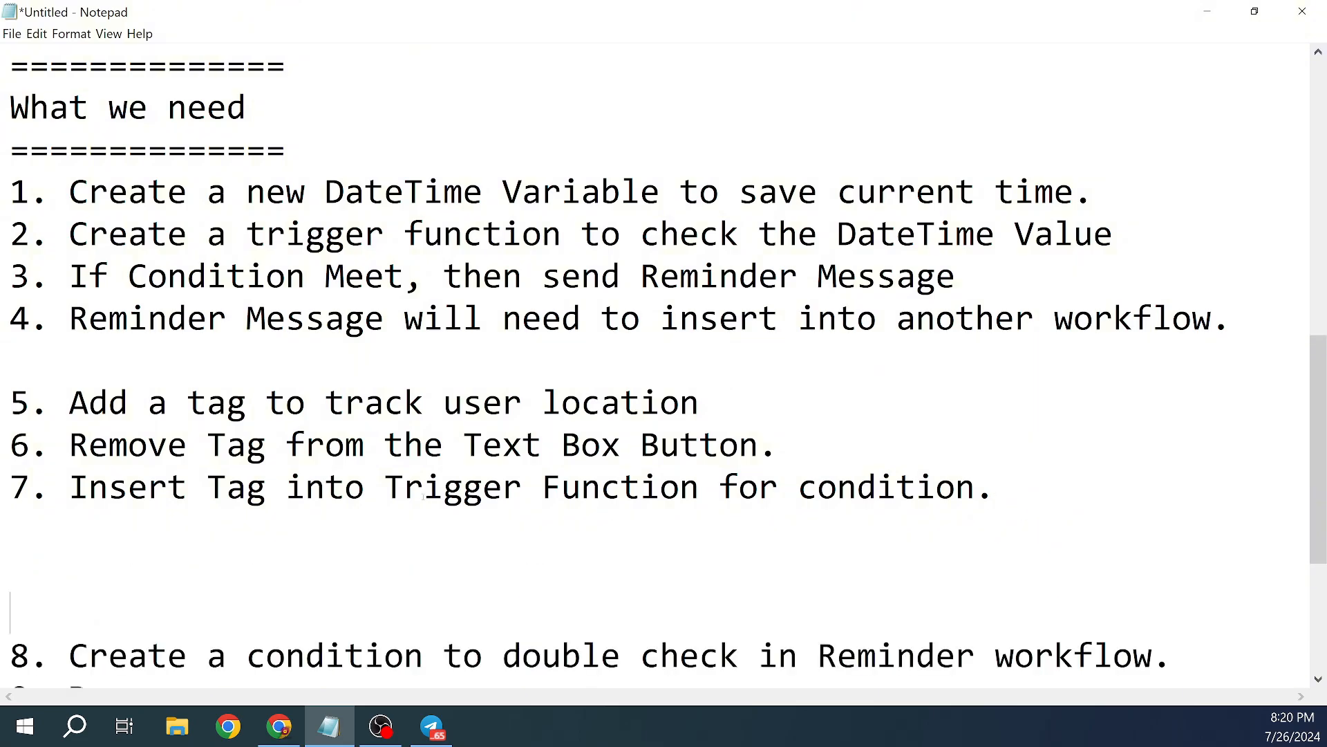
# Step: Below item 7 of the list, write the line "if user didn't click any button (no tag)"
pyautogui.press('Return')
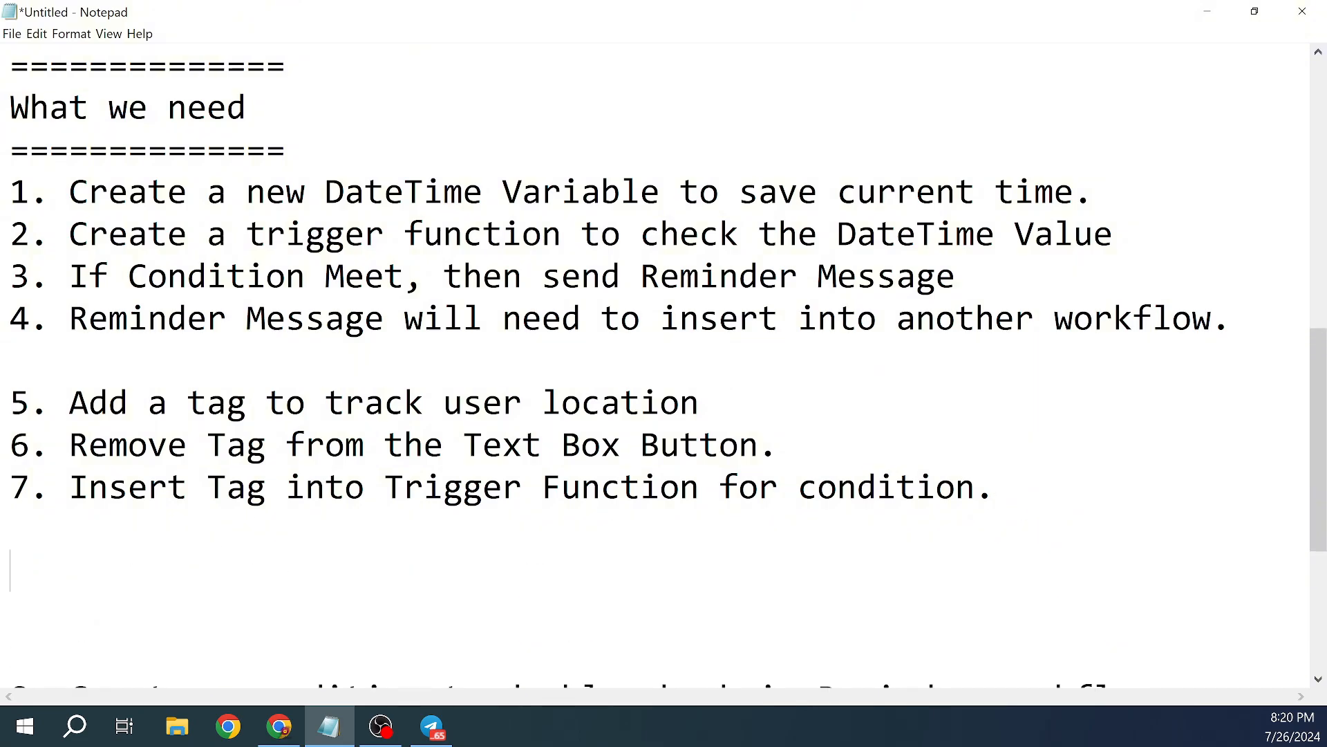
pyautogui.write('if user ')
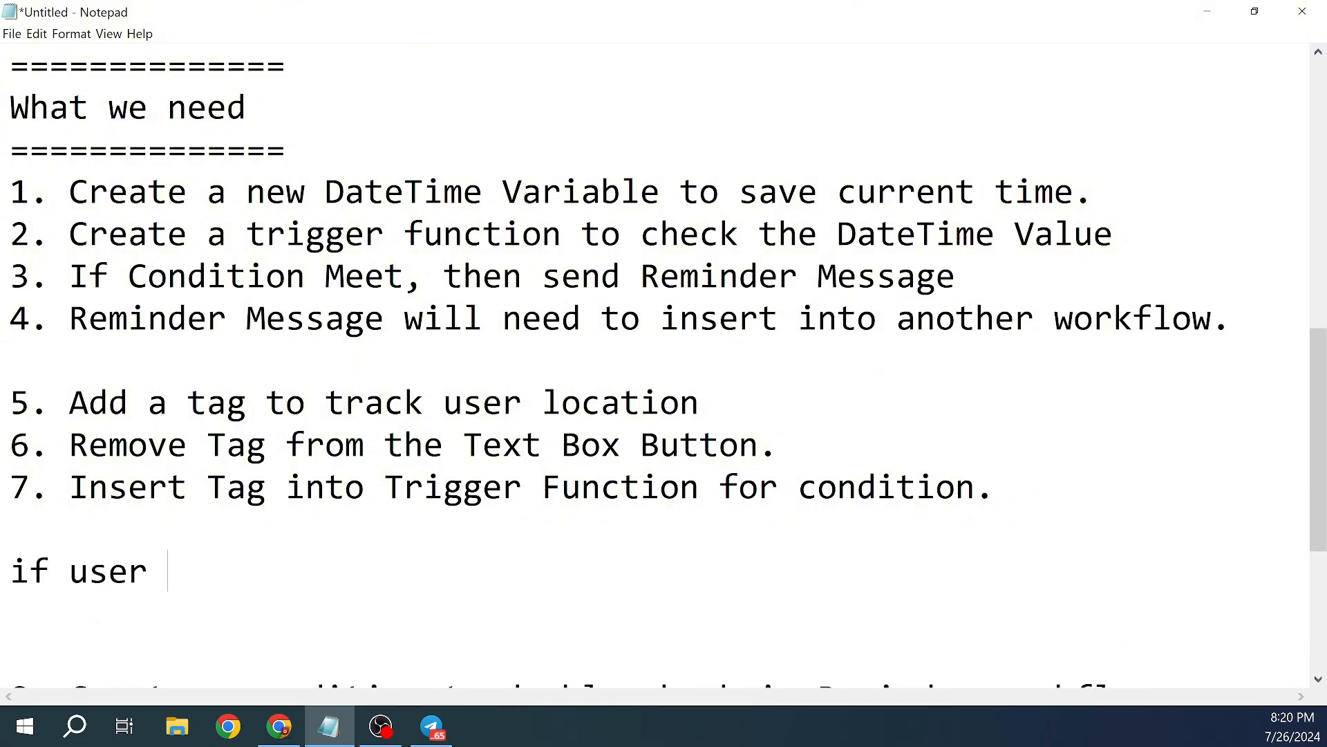
pyautogui.write("didn't click an")
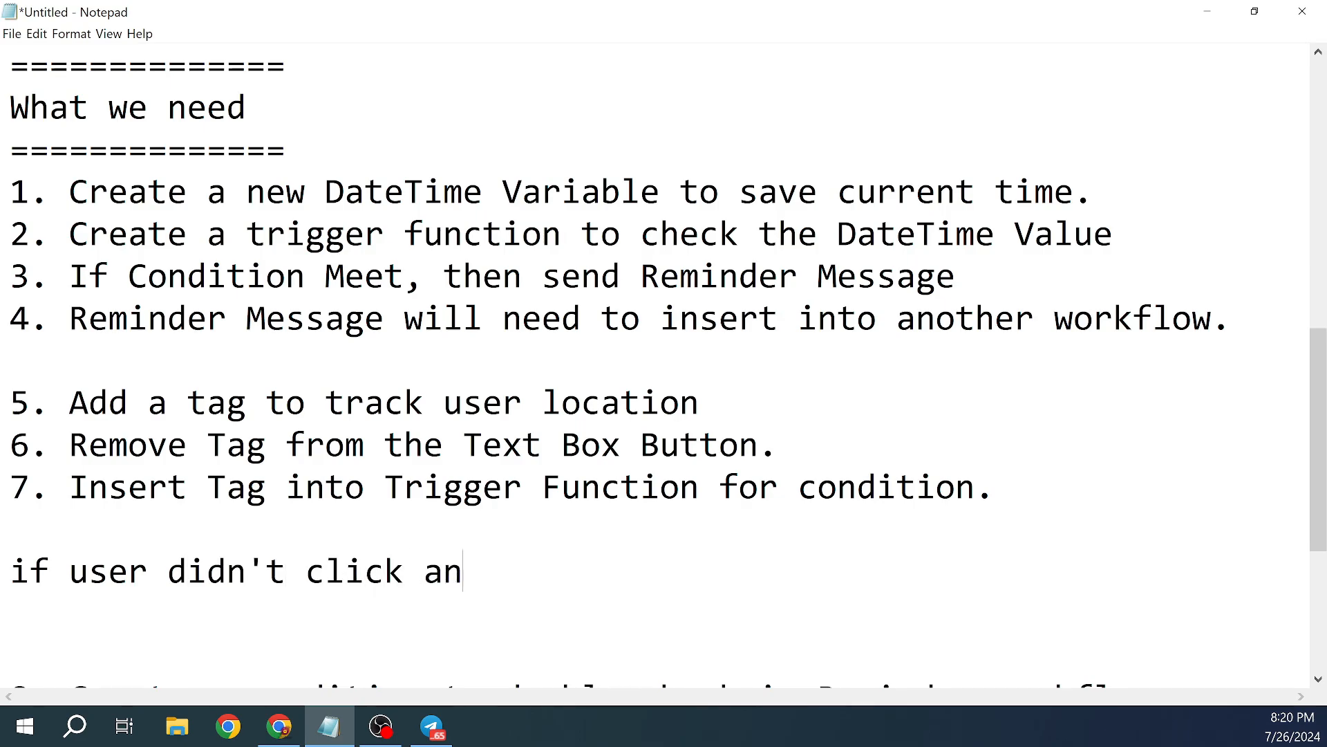
pyautogui.write('y button')
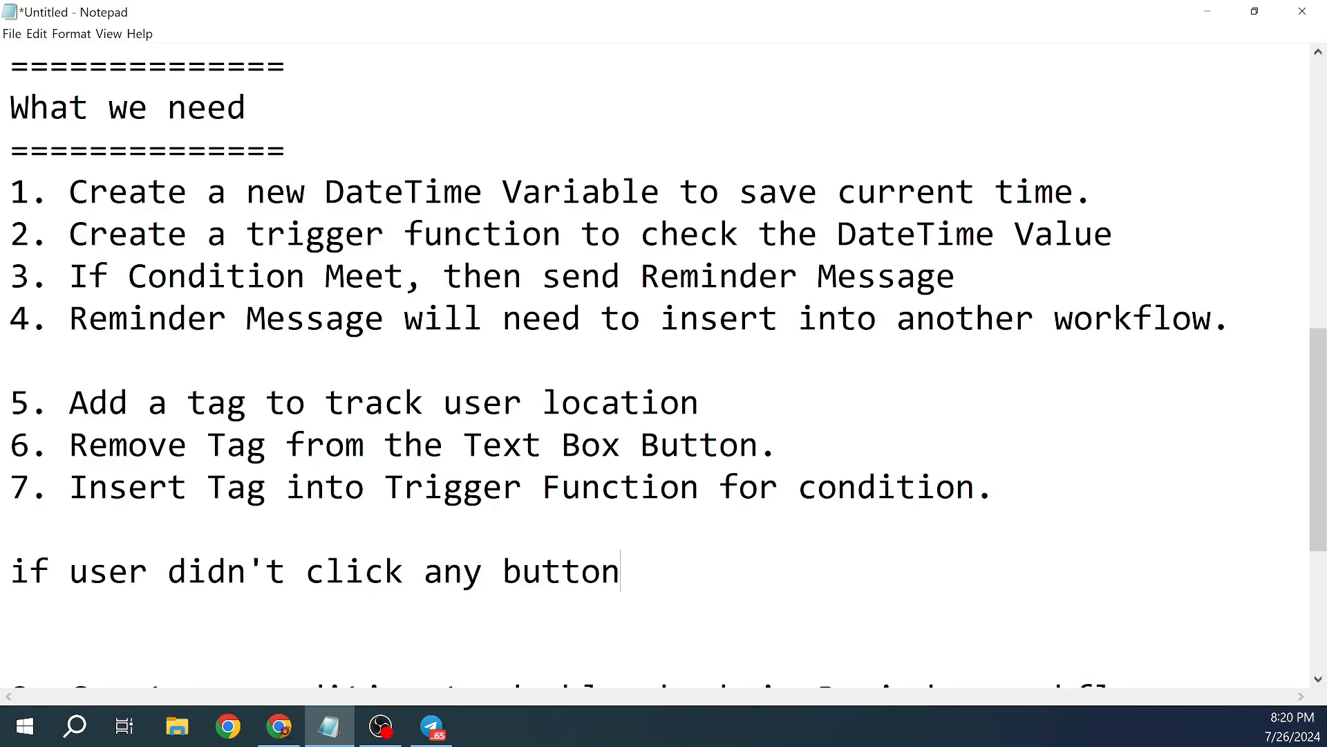
pyautogui.write(' (no tag')
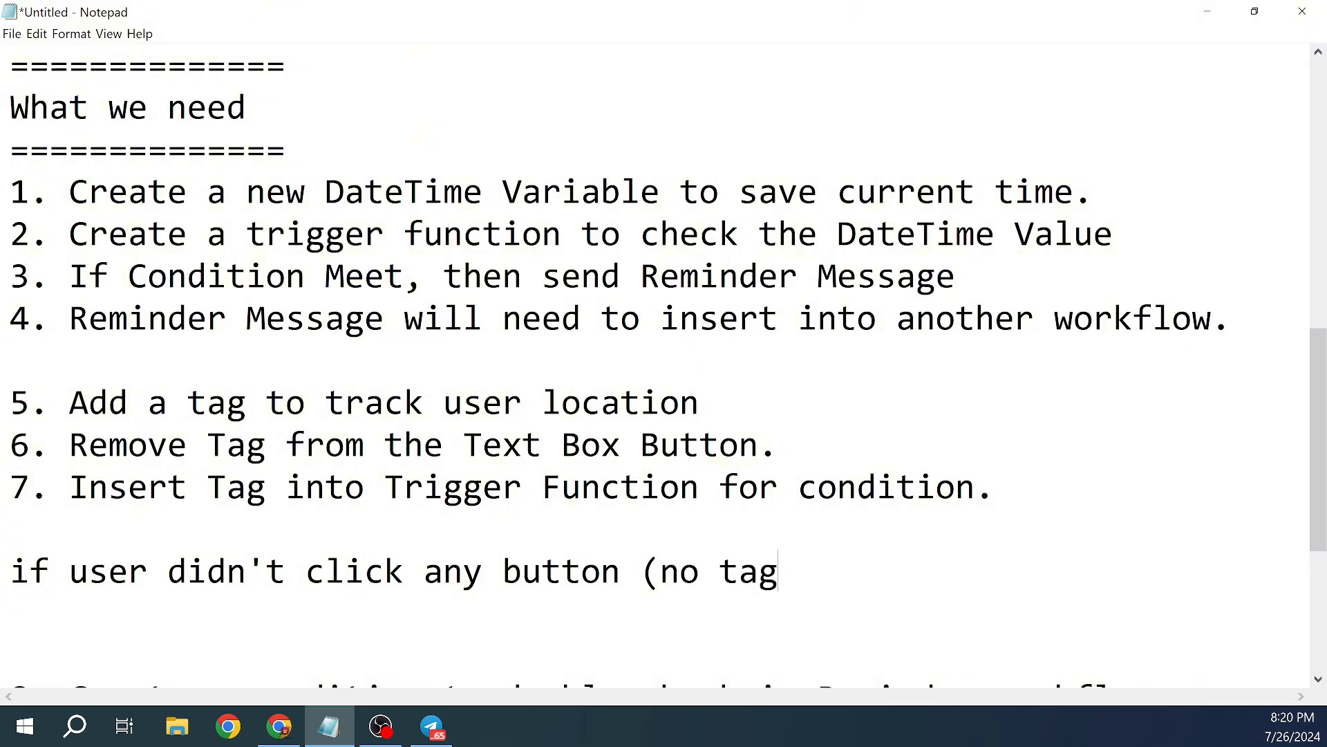
pyautogui.write(')')
# Step: Add the line "then after 1 minute, system auto send reminder message" directly under the no-tag line
pyautogui.press('Return')
pyautogui.write('then ')
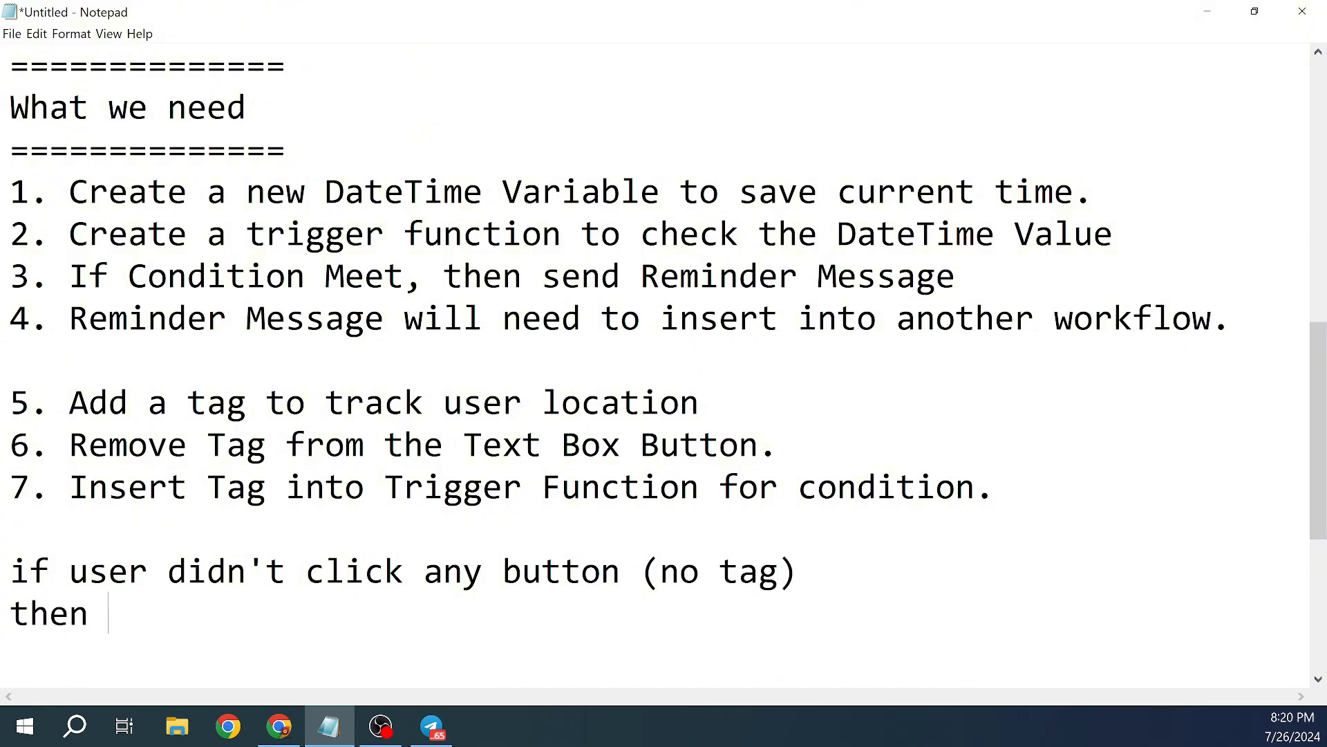
pyautogui.write('after 1 m')
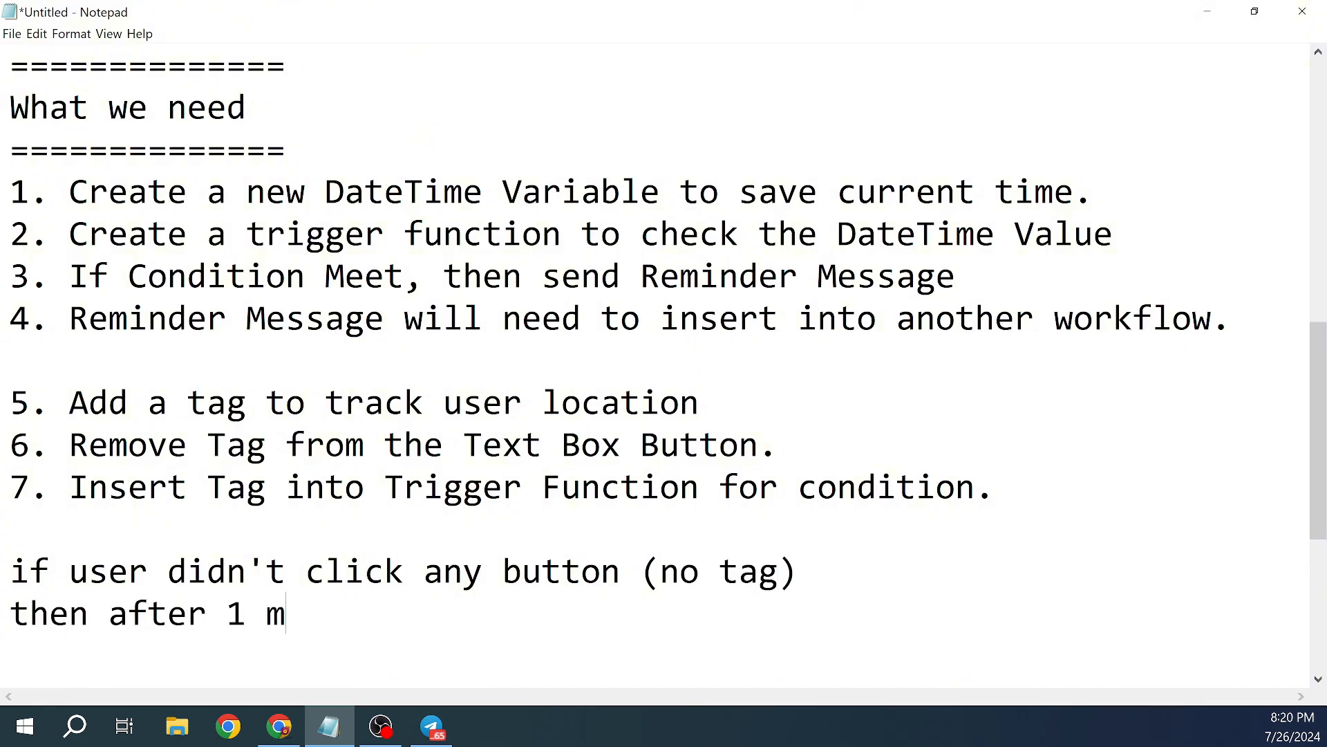
pyautogui.write('inute, system auto send')
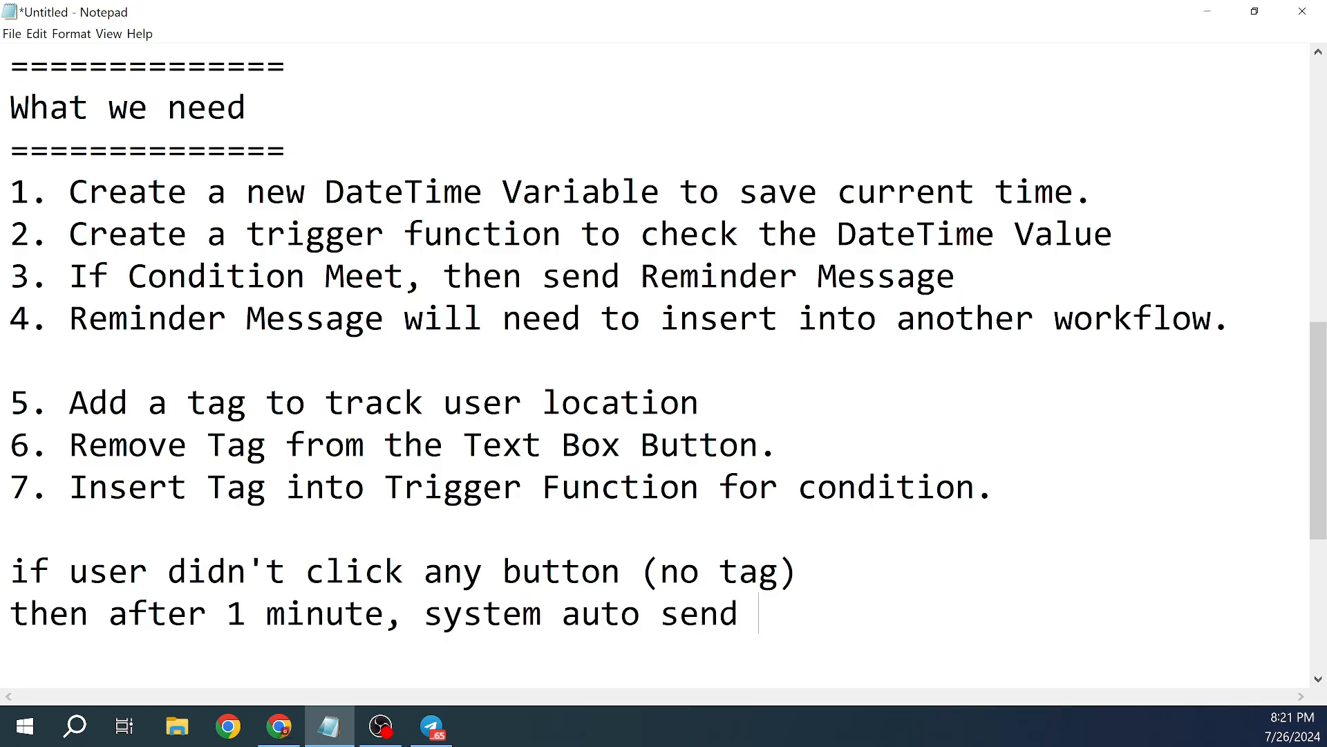
pyautogui.write(' reminder message')
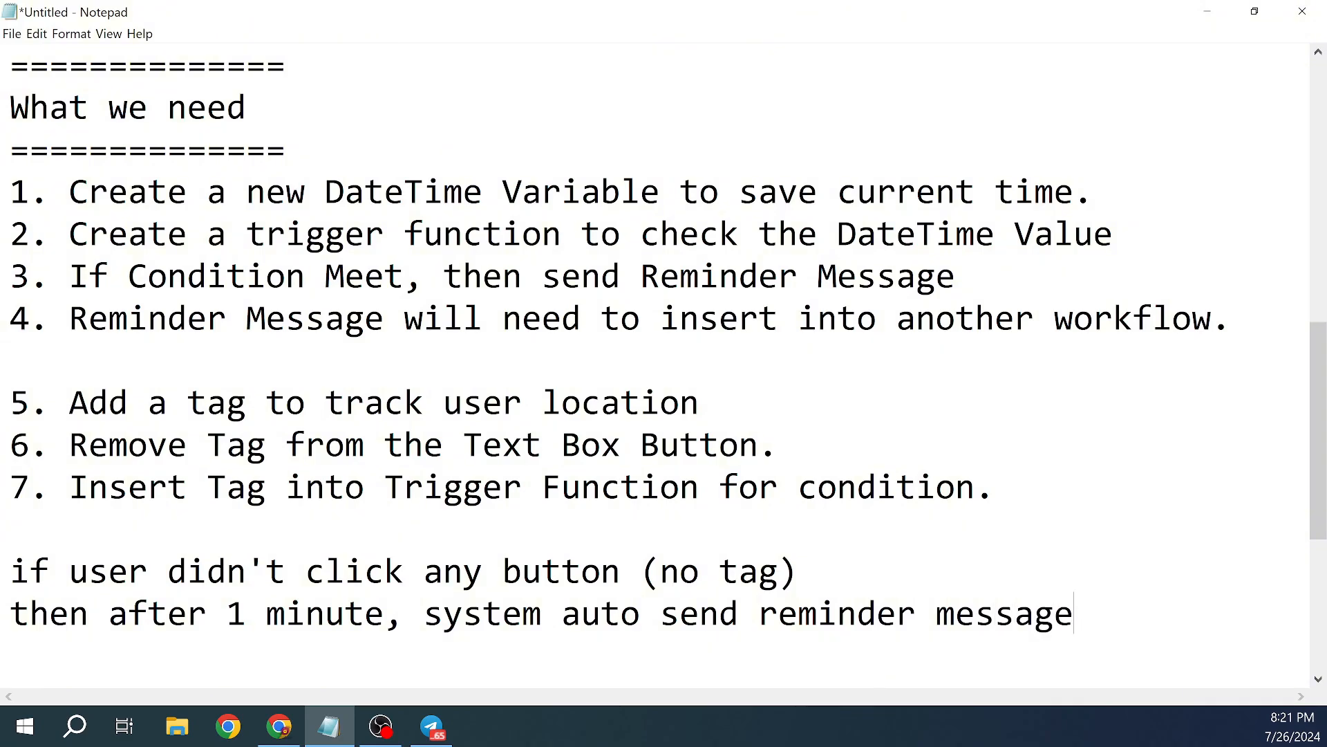
# Step: Leave a blank line and write "if user clicked the button (got tag)" as the second case
pyautogui.press('Return')
pyautogui.press('Return')
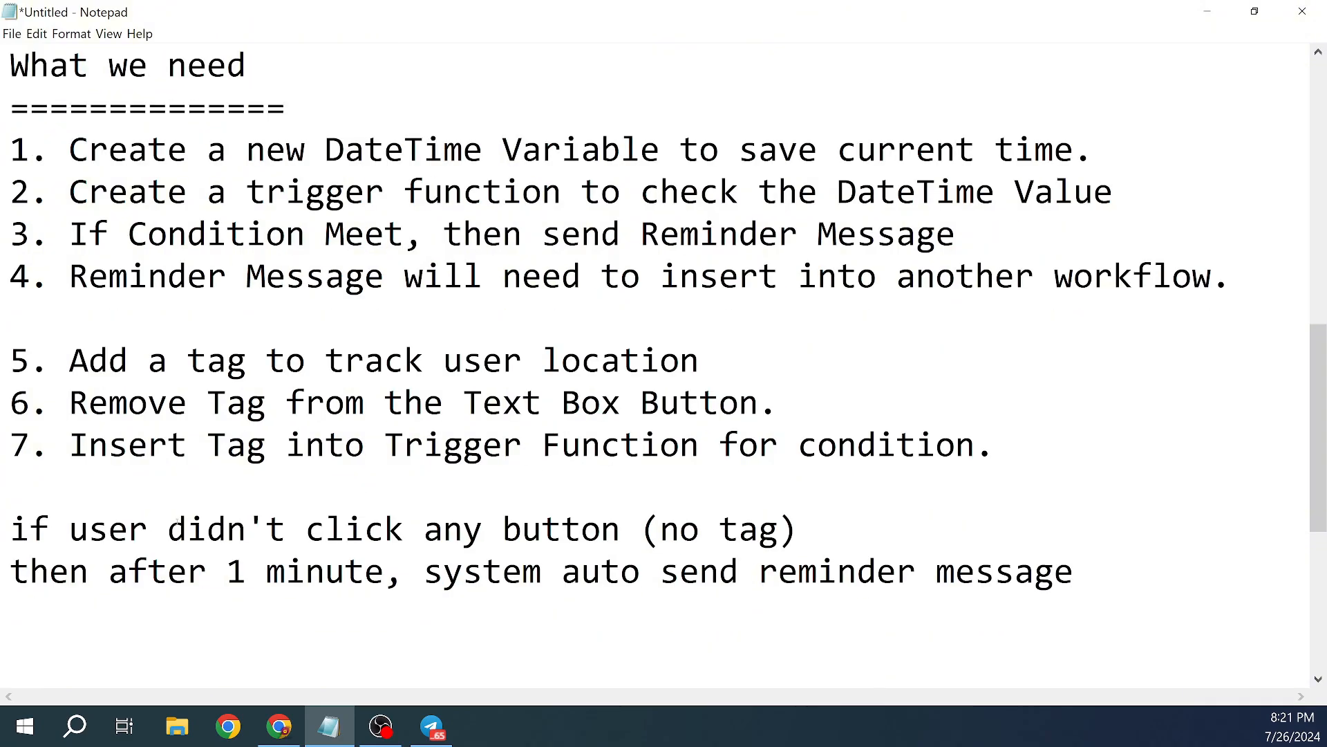
pyautogui.write('if user')
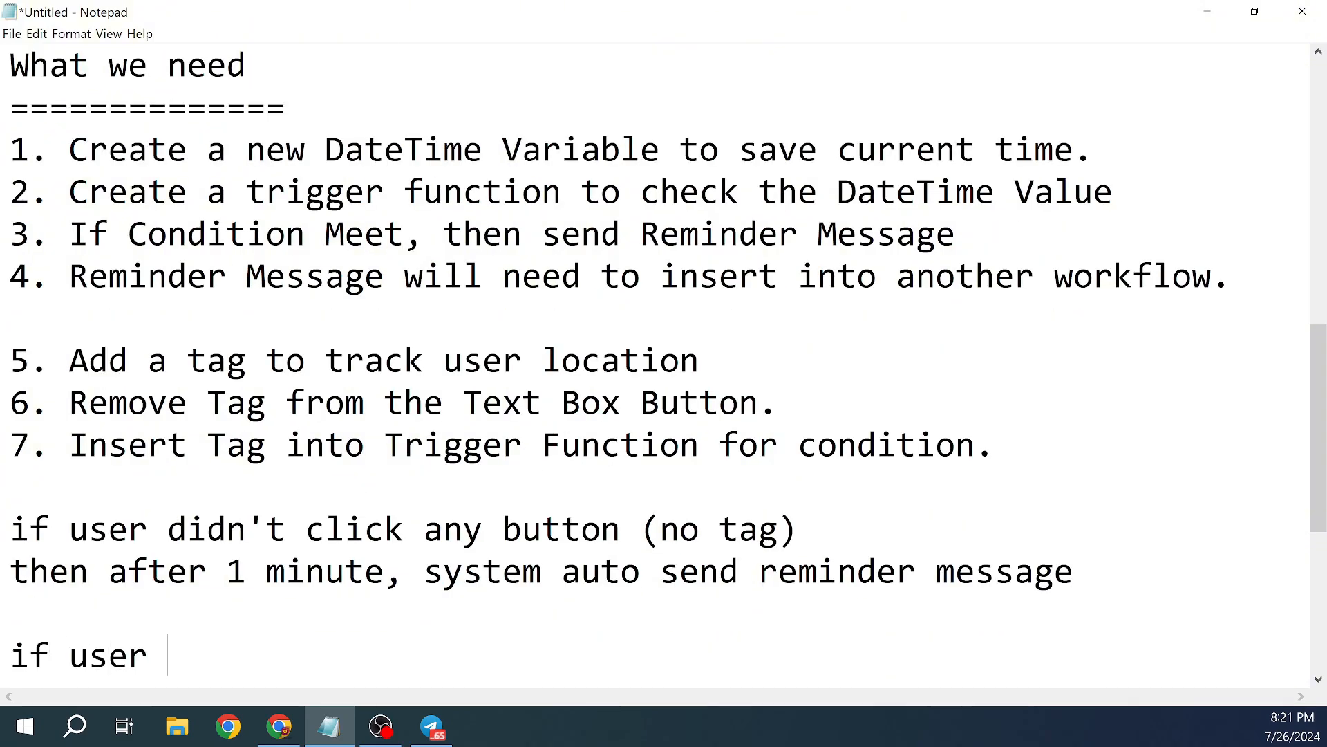
pyautogui.write(' clicked th')
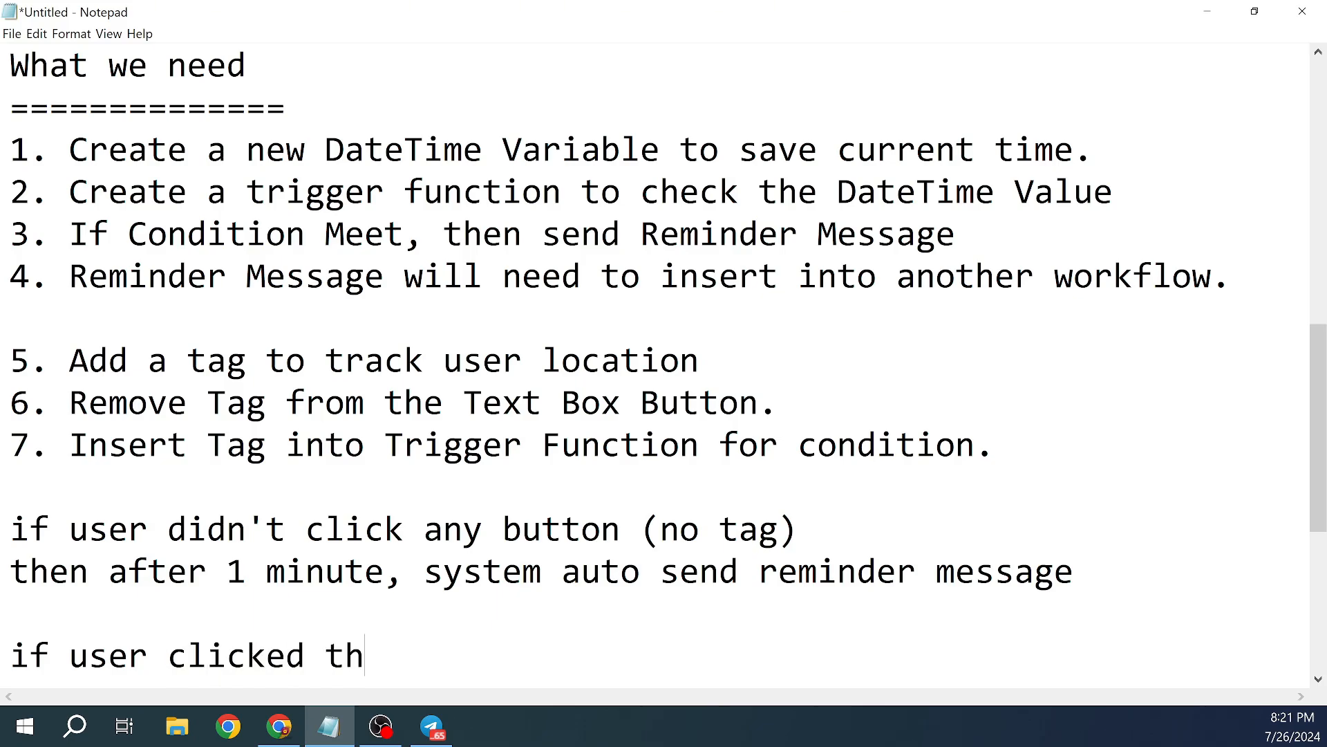
pyautogui.write('e button')
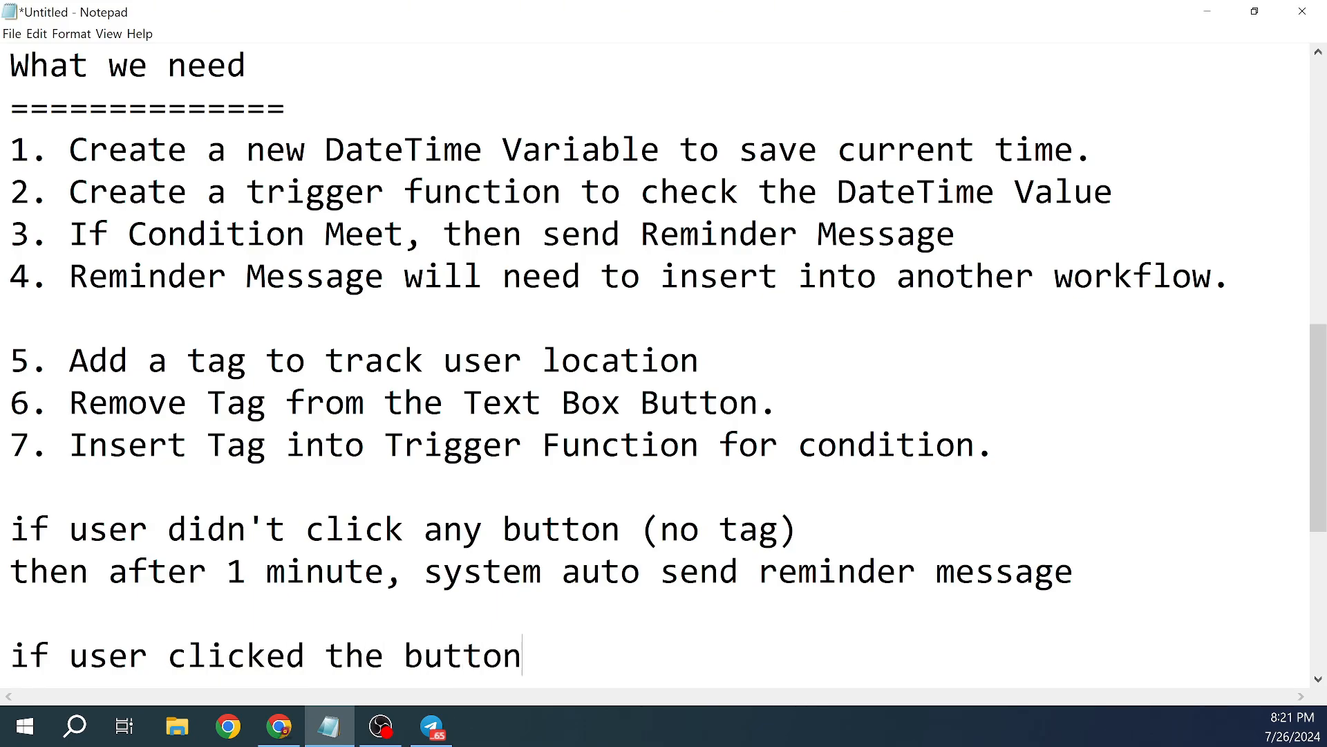
pyautogui.write(' (got tag')
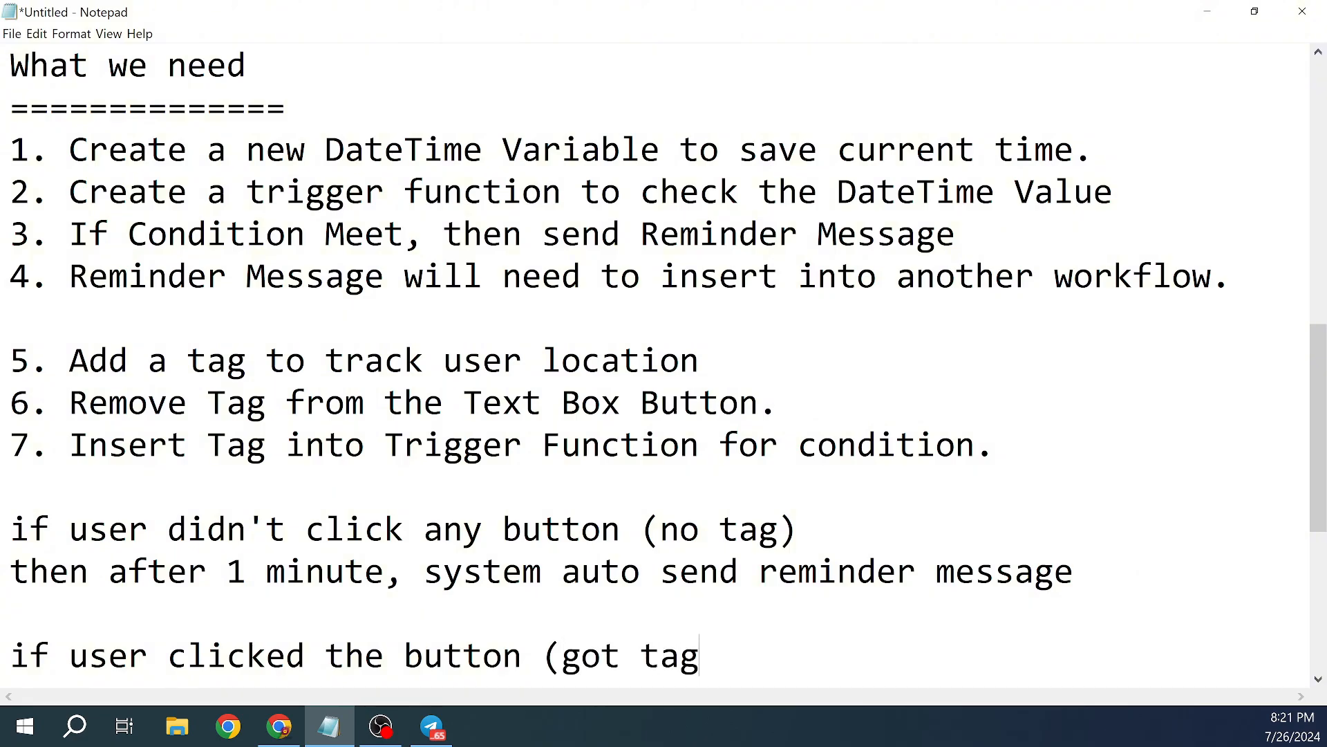
pyautogui.write(')')
# Step: Under the got-tag line, write "after 1 minute, system will not send reminder message."
pyautogui.press('Return')
pyautogui.press('Return')
pyautogui.write('s')
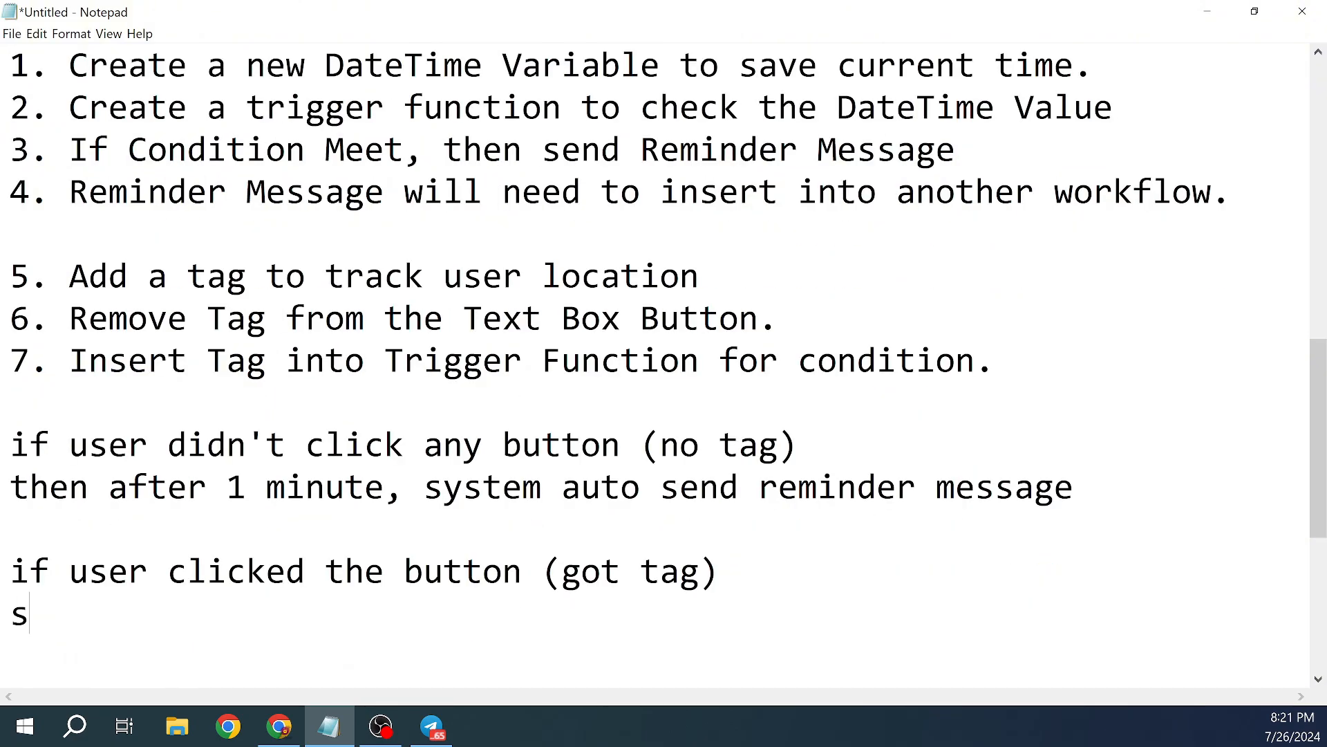
pyautogui.press('BackSpace')
pyautogui.write('after 1 m')
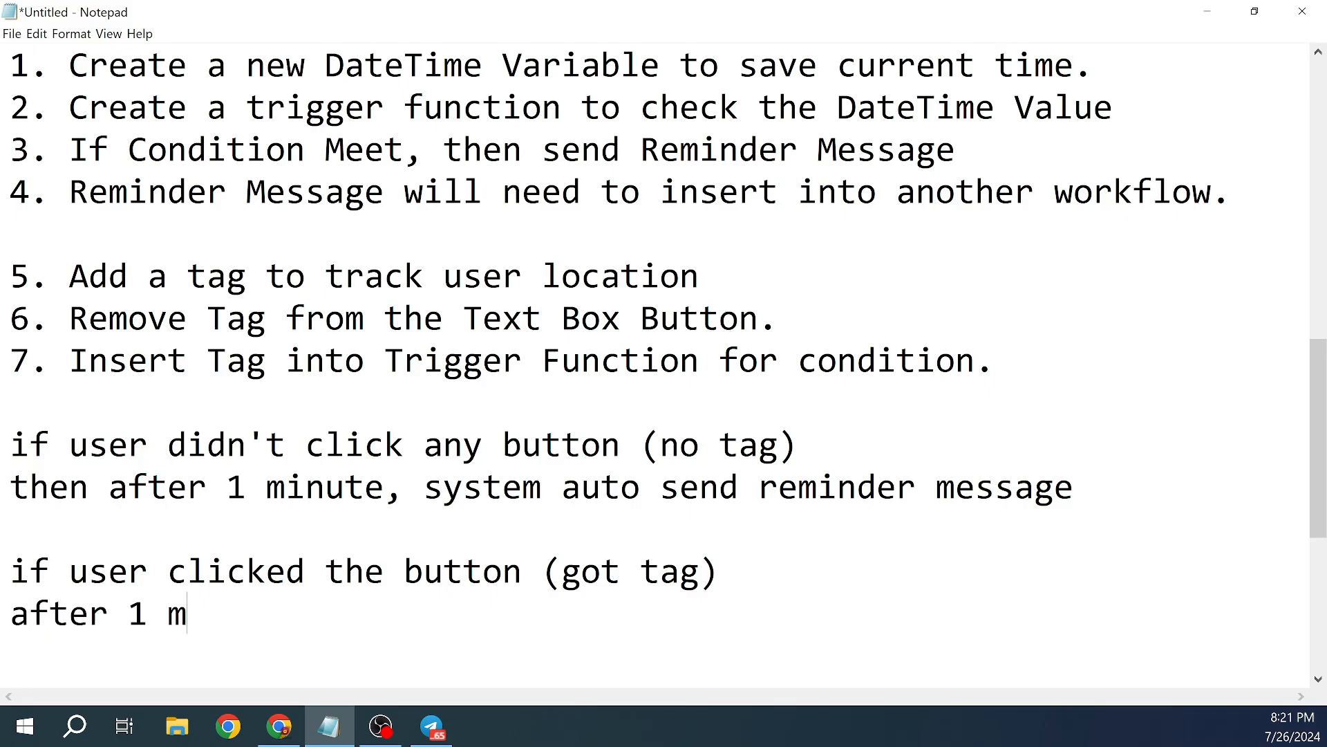
pyautogui.write('inute, syste')
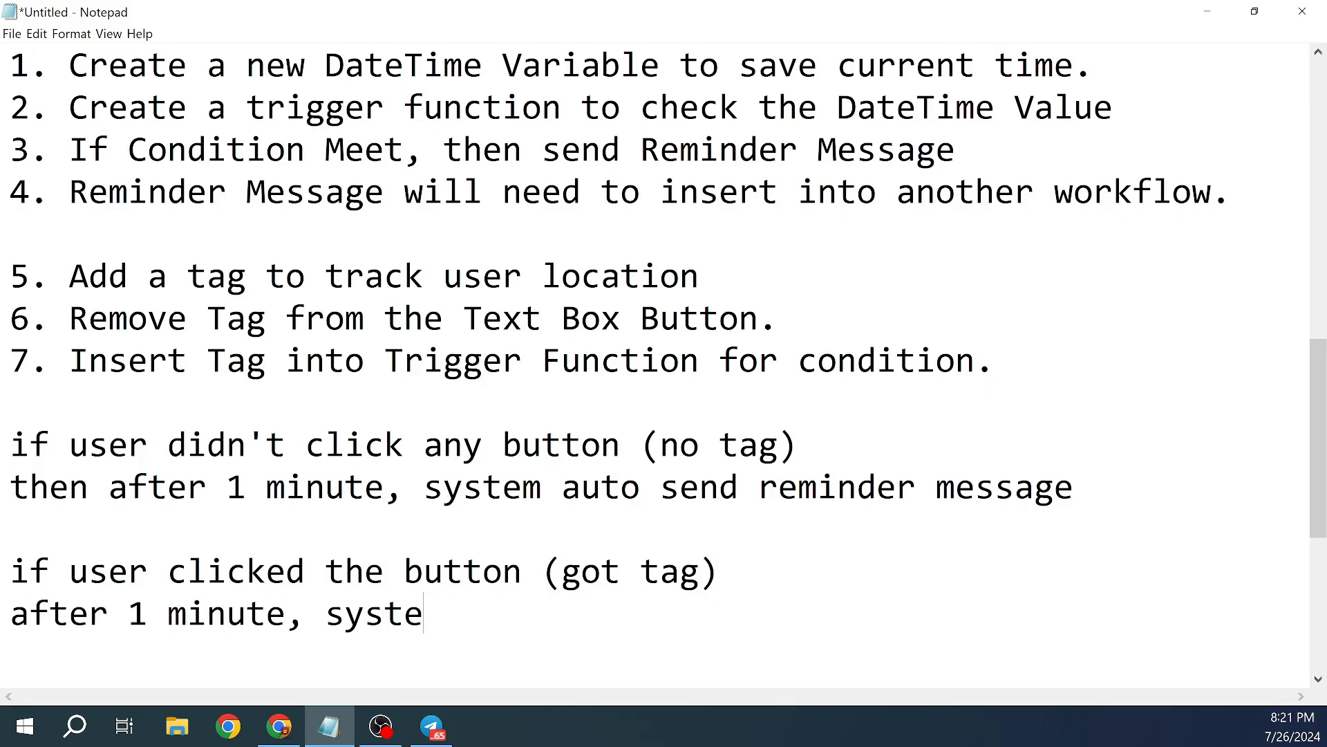
pyautogui.write('m will not send ')
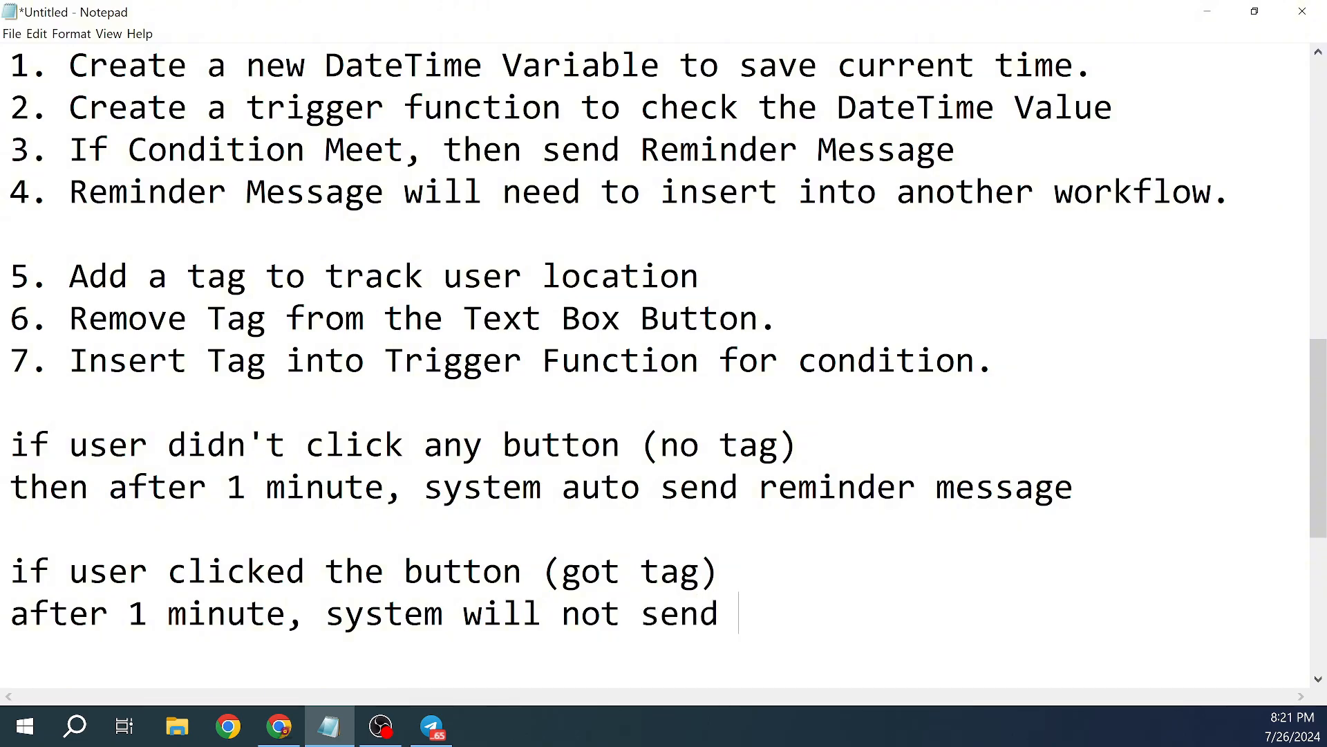
pyautogui.write('reminder message.')
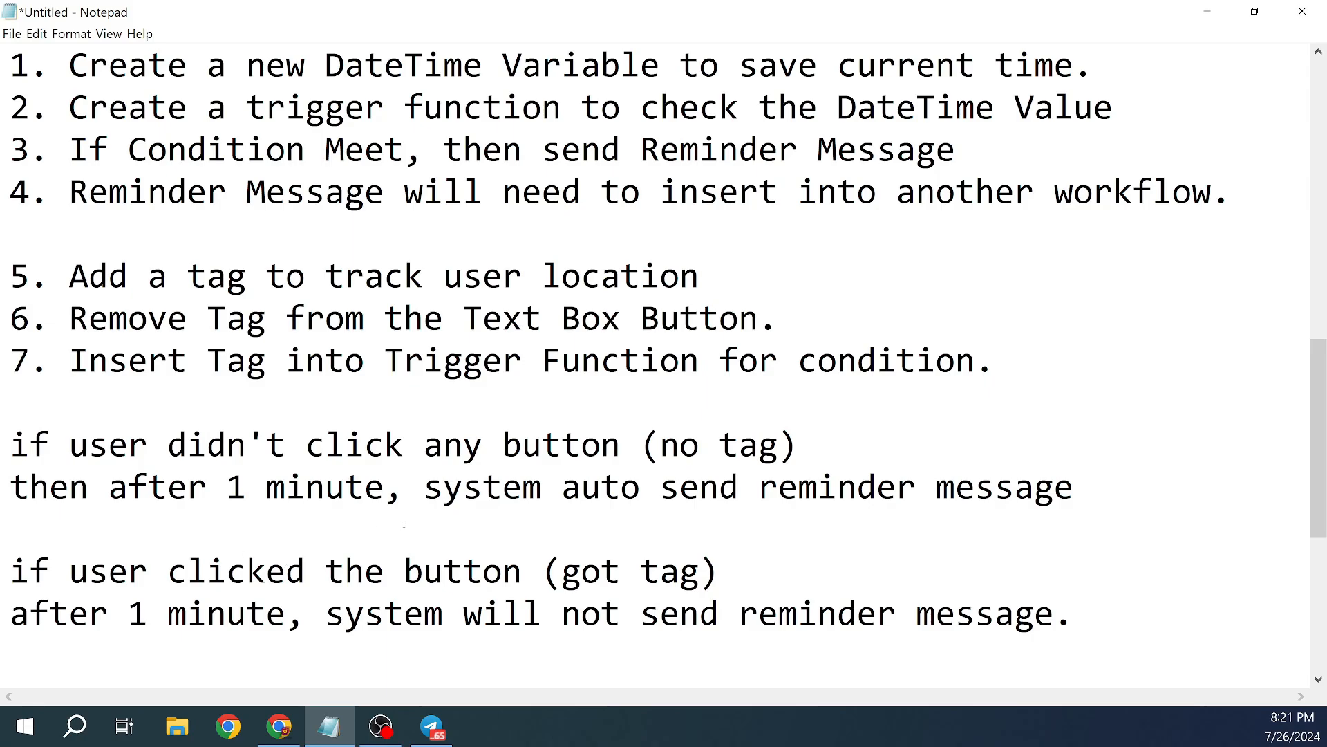
# Step: Examine item 8 of the list, about creating a double-check condition in the Reminder workflow
pyautogui.scroll(-3, 610, 425)
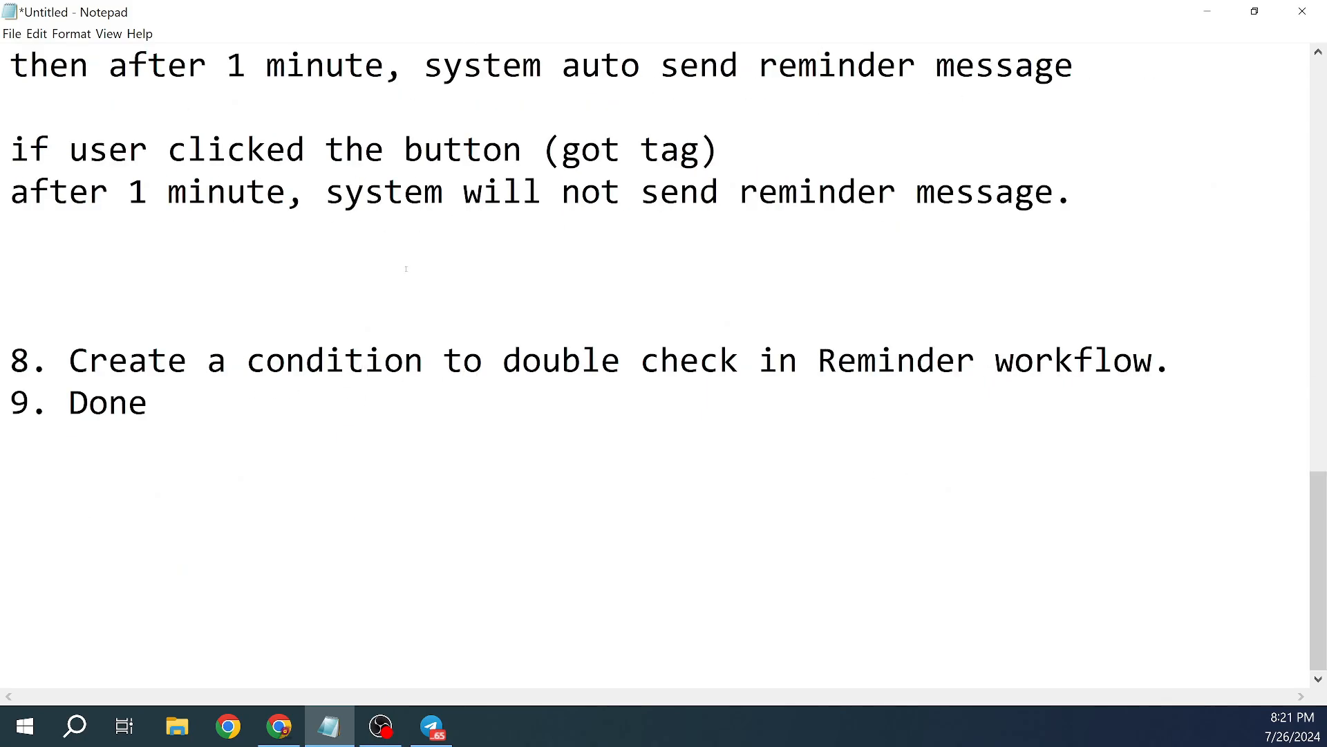
pyautogui.doubleClick(31, 364)
pyautogui.click(83, 370)
pyautogui.moveTo(32, 366); pyautogui.dragTo(1146, 382)
pyautogui.click(51, 367)
pyautogui.click(964, 449)
# Step: Return to the browser, open the Reminder Message sub flow, and move Send Message #1 farther away from the Start node
pyautogui.click(1208, 11)
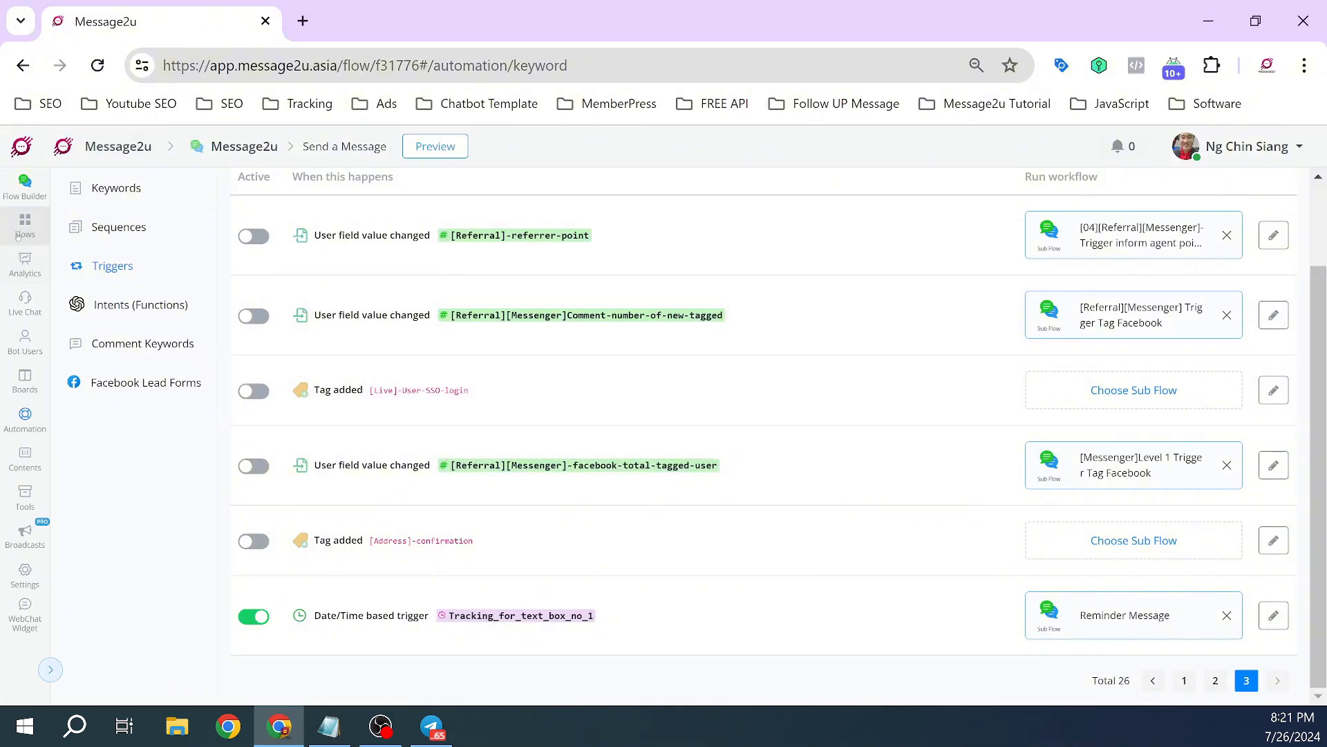
pyautogui.click(18, 235)
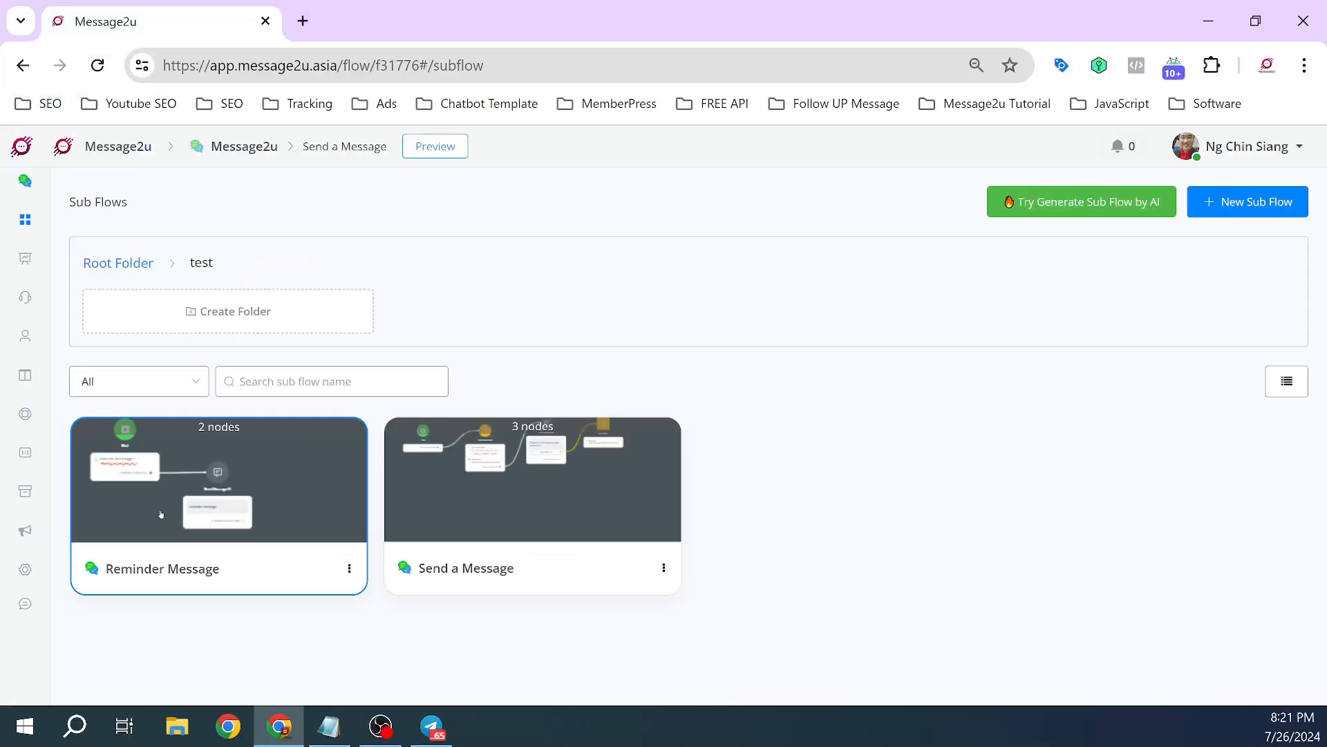
pyautogui.click(160, 515)
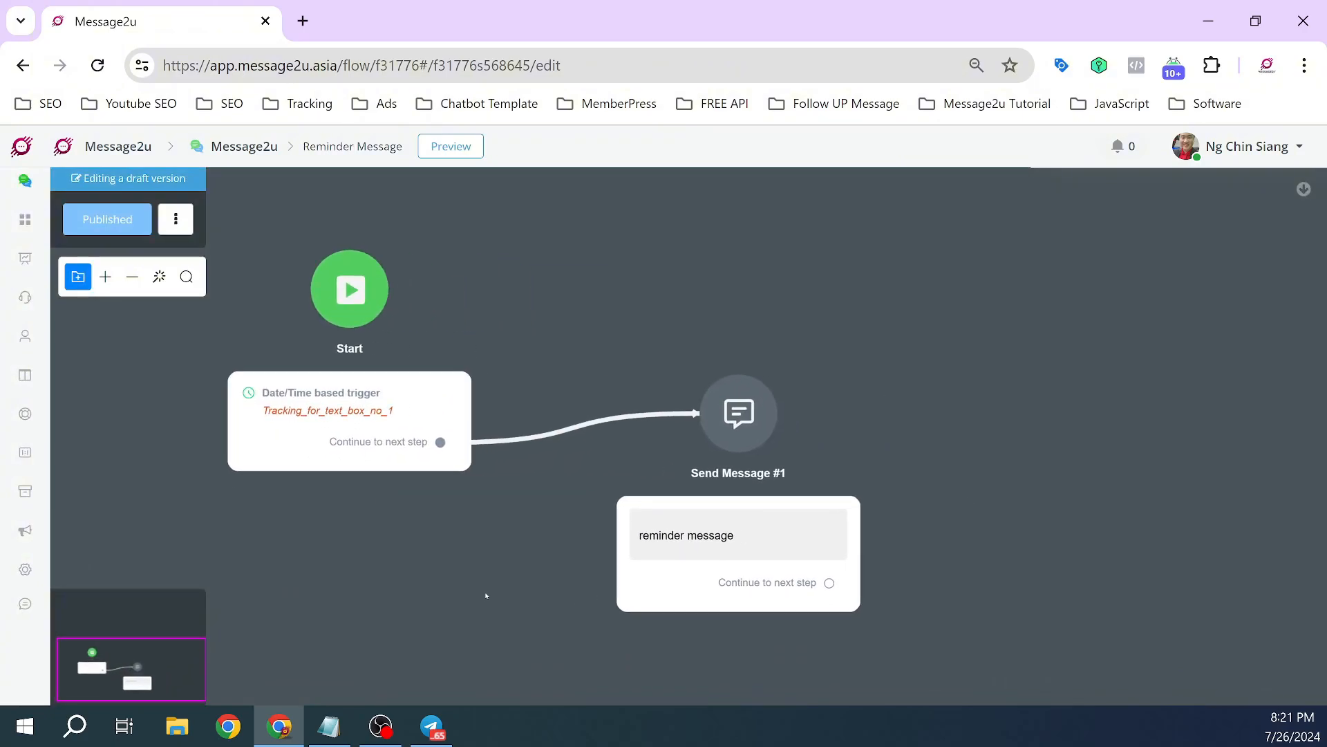
pyautogui.moveTo(753, 580); pyautogui.dragTo(1096, 511)
pyautogui.moveTo(769, 408)
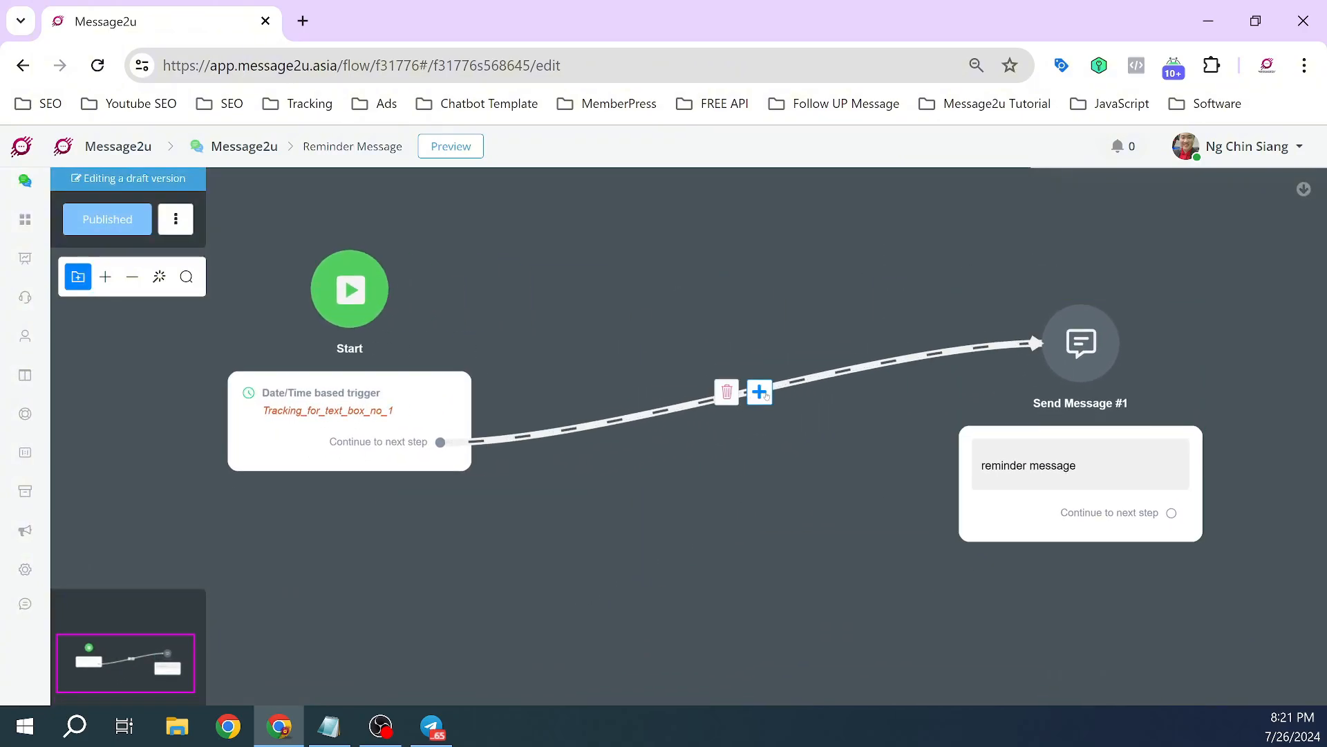
pyautogui.click(759, 392)
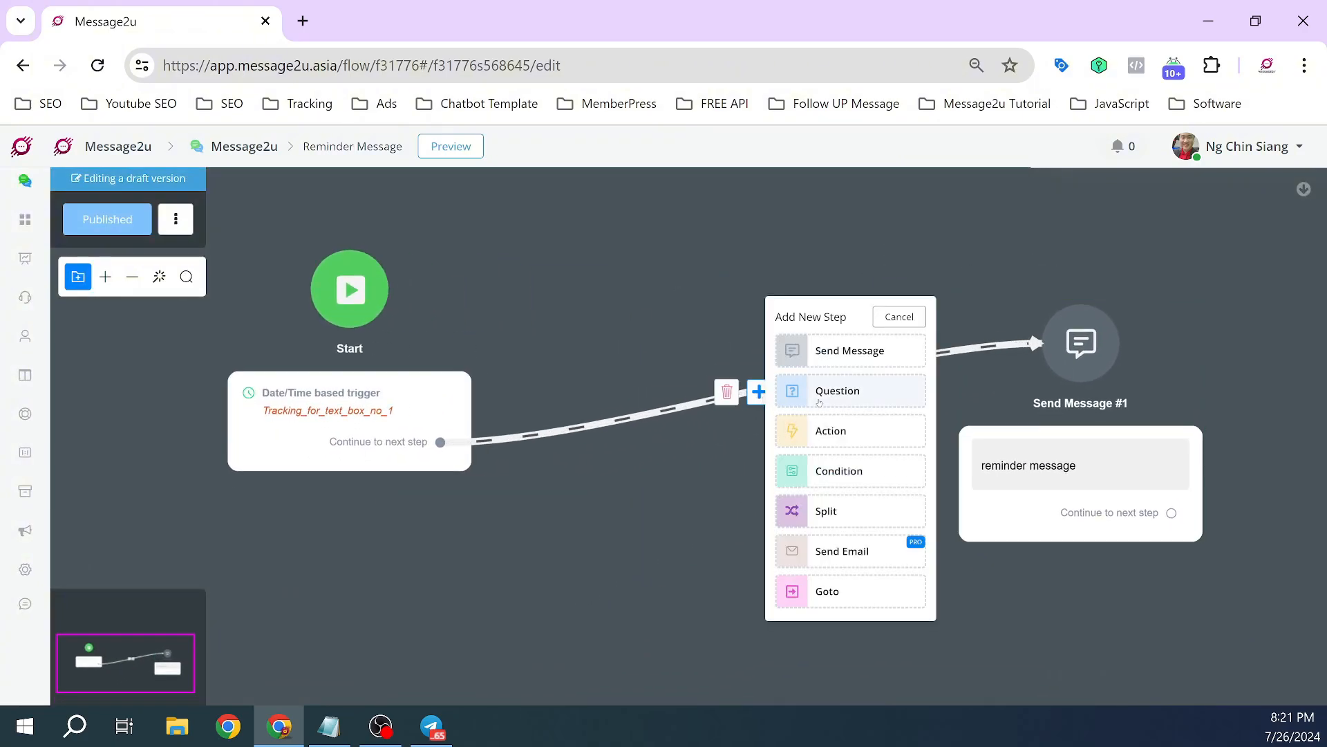
pyautogui.click(831, 430)
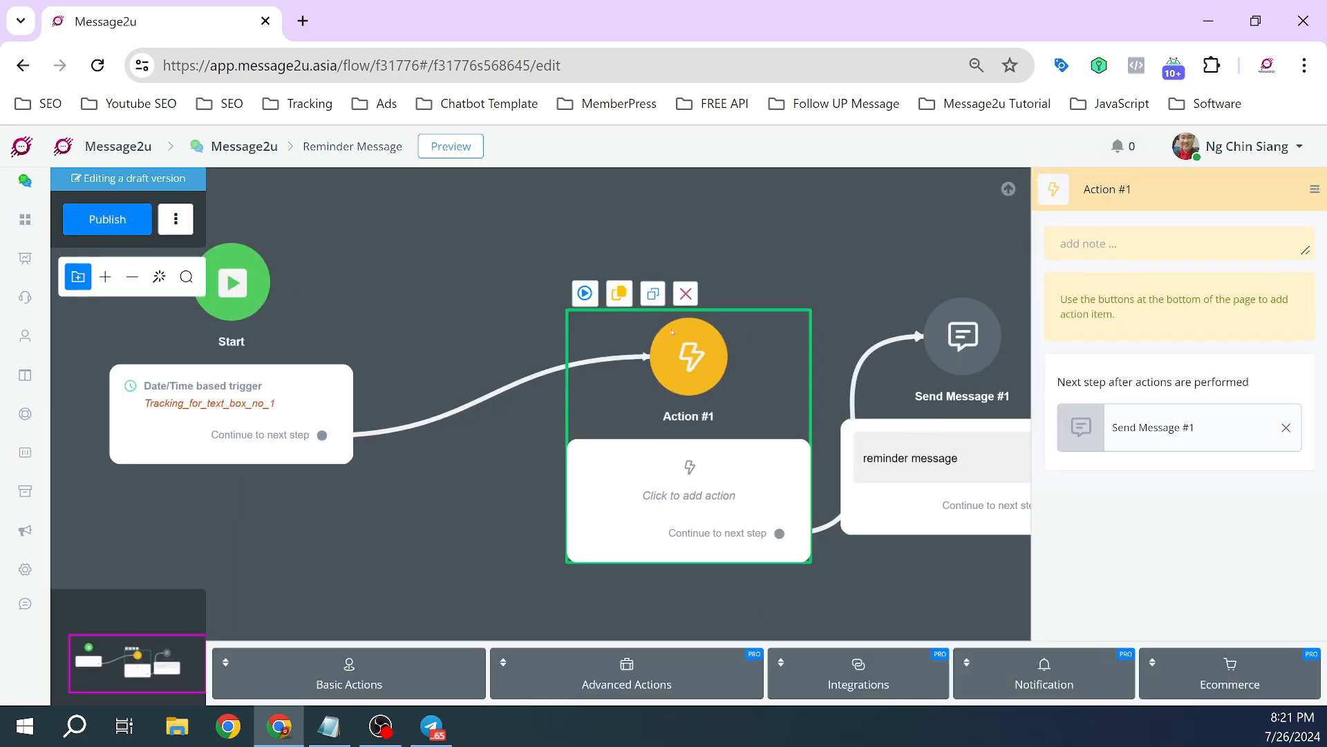
pyautogui.click(685, 293)
pyautogui.click(782, 446)
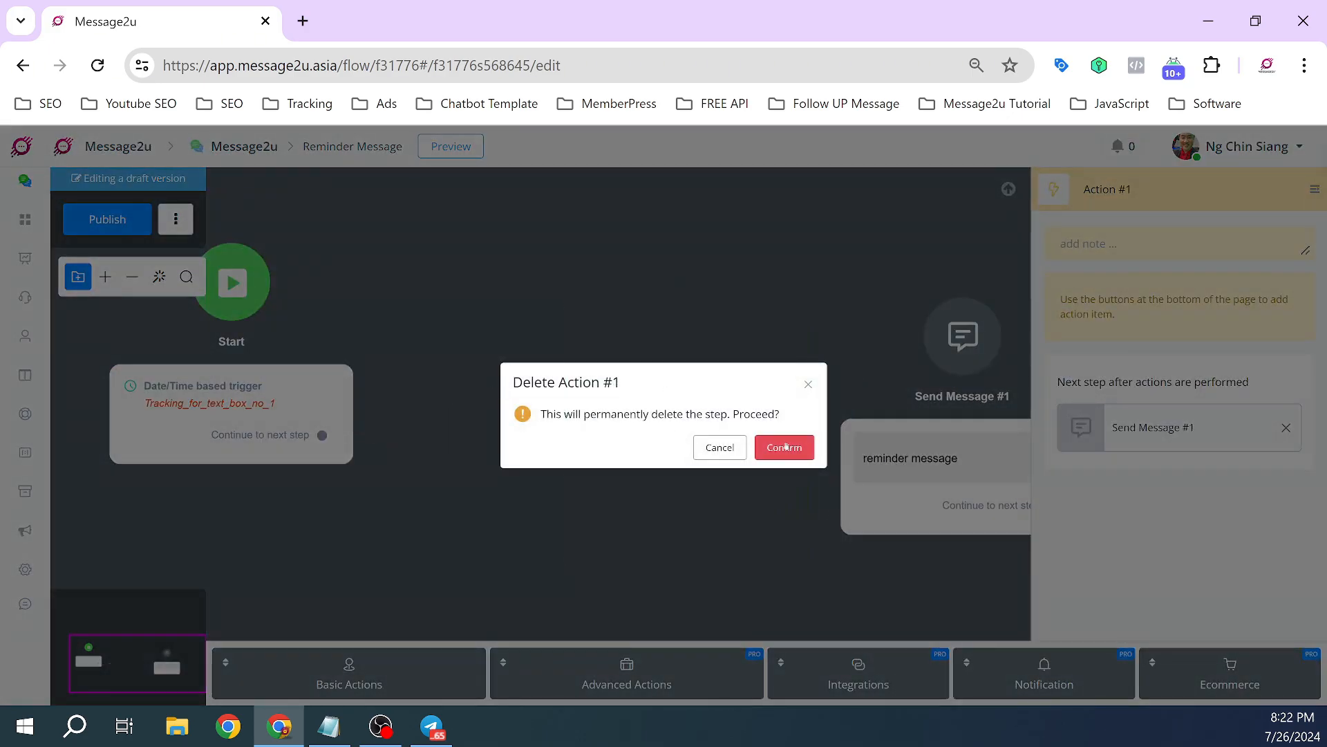
pyautogui.moveTo(322, 434); pyautogui.dragTo(963, 336)
# Step: Insert a Condition step between Start and Send Message #1 and rename it "Condition to check tag"
pyautogui.click(642, 386)
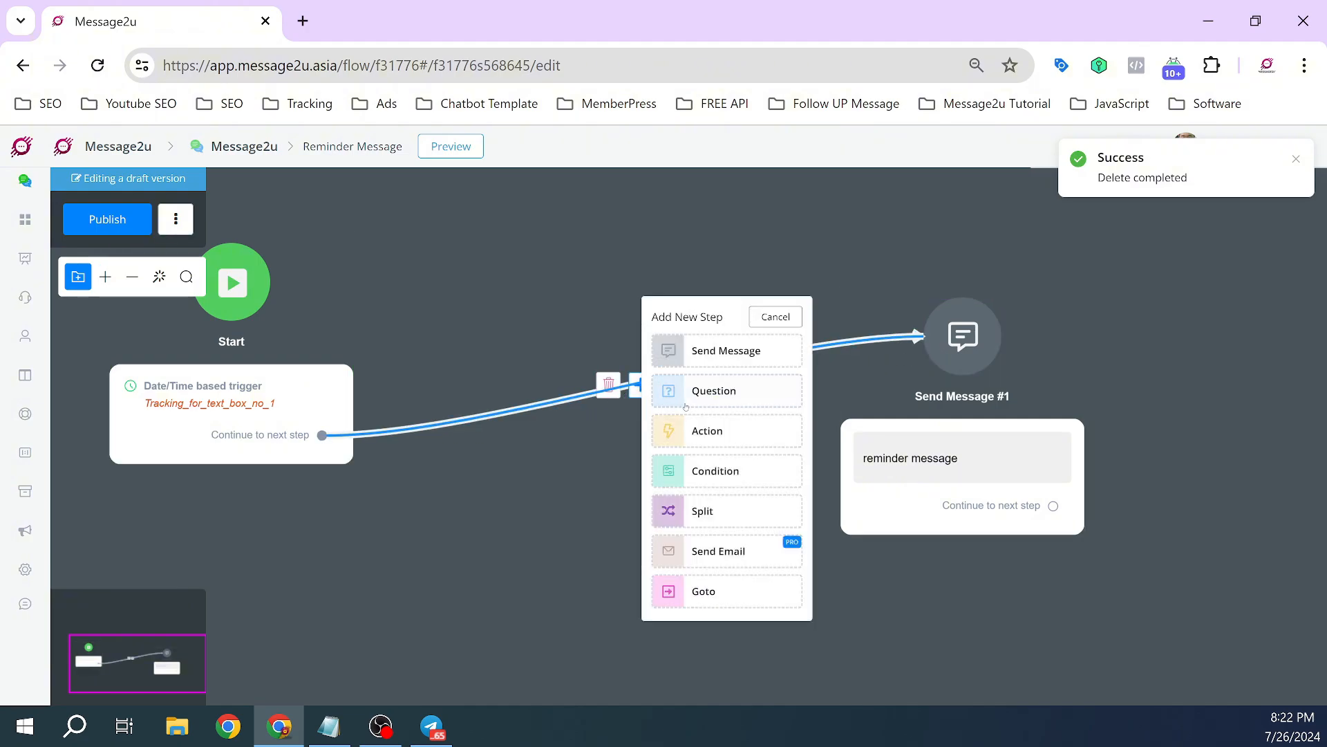
pyautogui.click(719, 470)
pyautogui.moveTo(702, 525); pyautogui.dragTo(616, 525)
pyautogui.moveTo(778, 612); pyautogui.dragTo(629, 633)
pyautogui.click(491, 548)
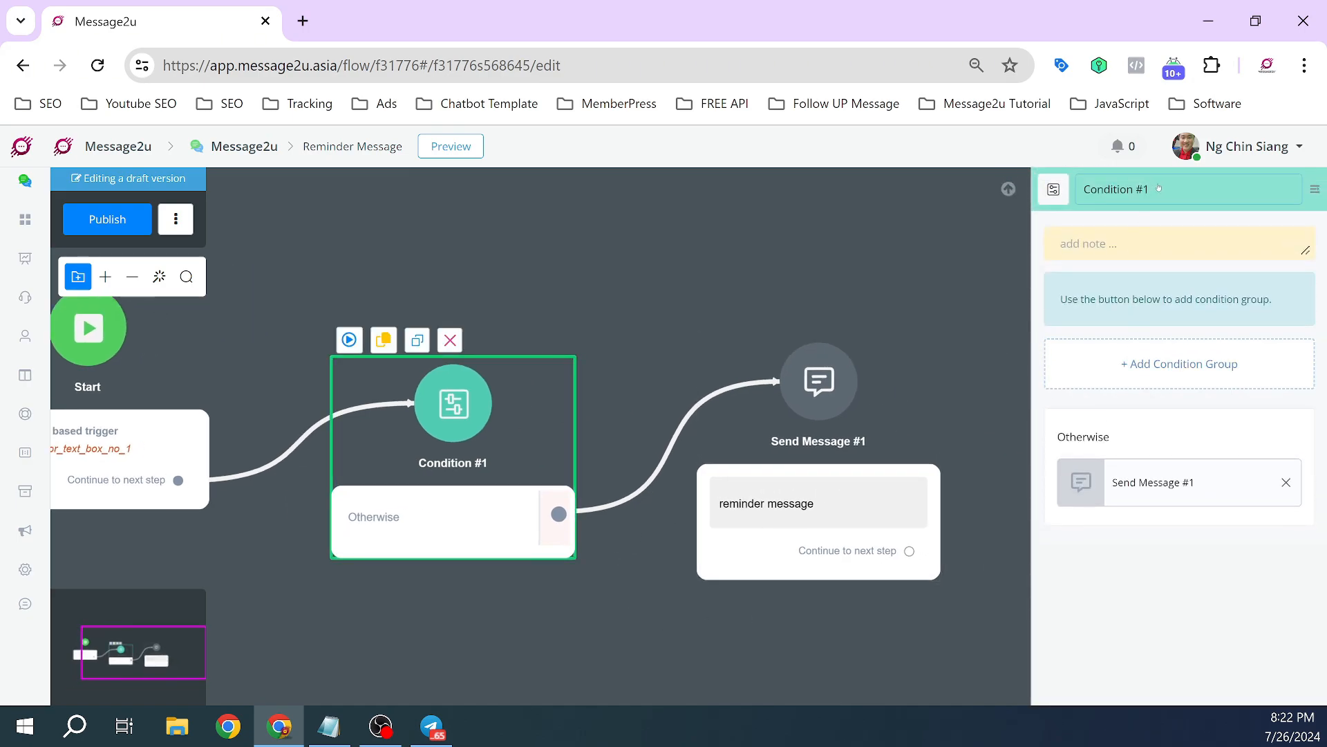
pyautogui.click(1222, 190)
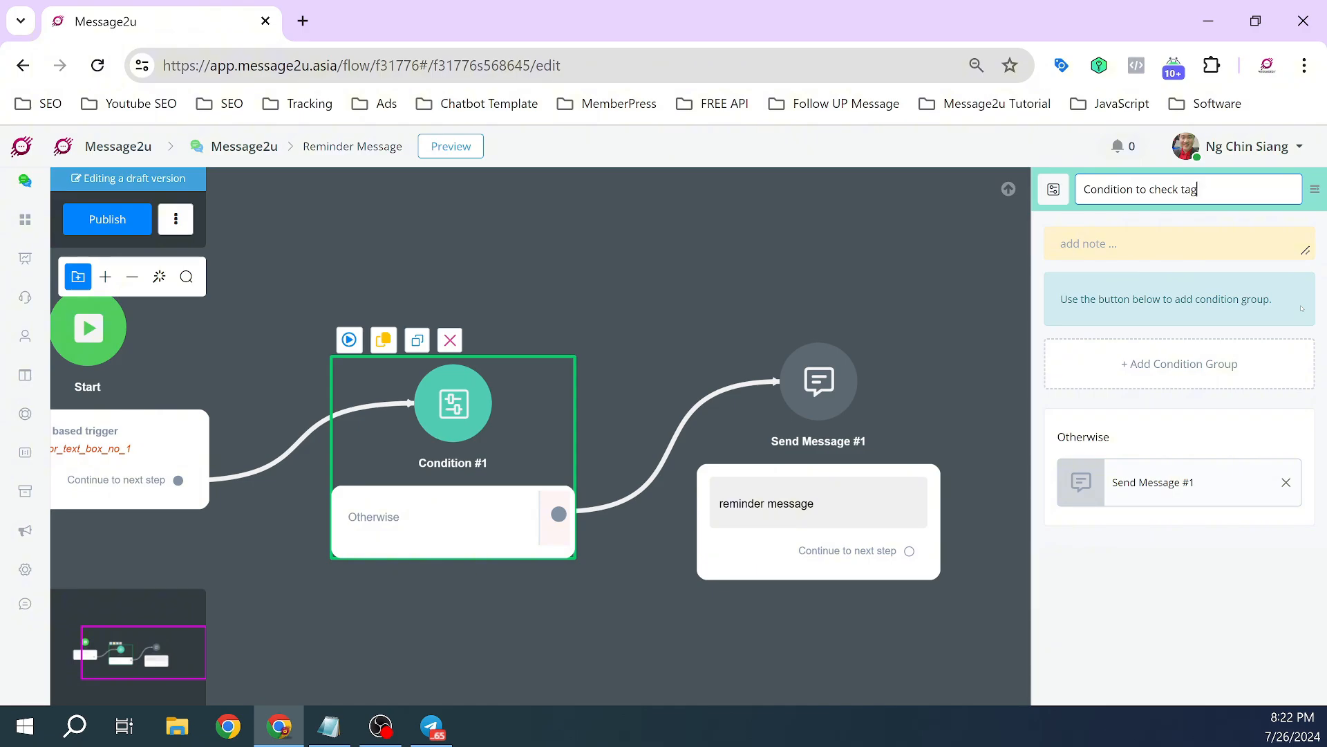
# Step: Add a condition group to the condition step and set it to match any of the following conditions
pyautogui.click(1210, 378)
pyautogui.click(1236, 250)
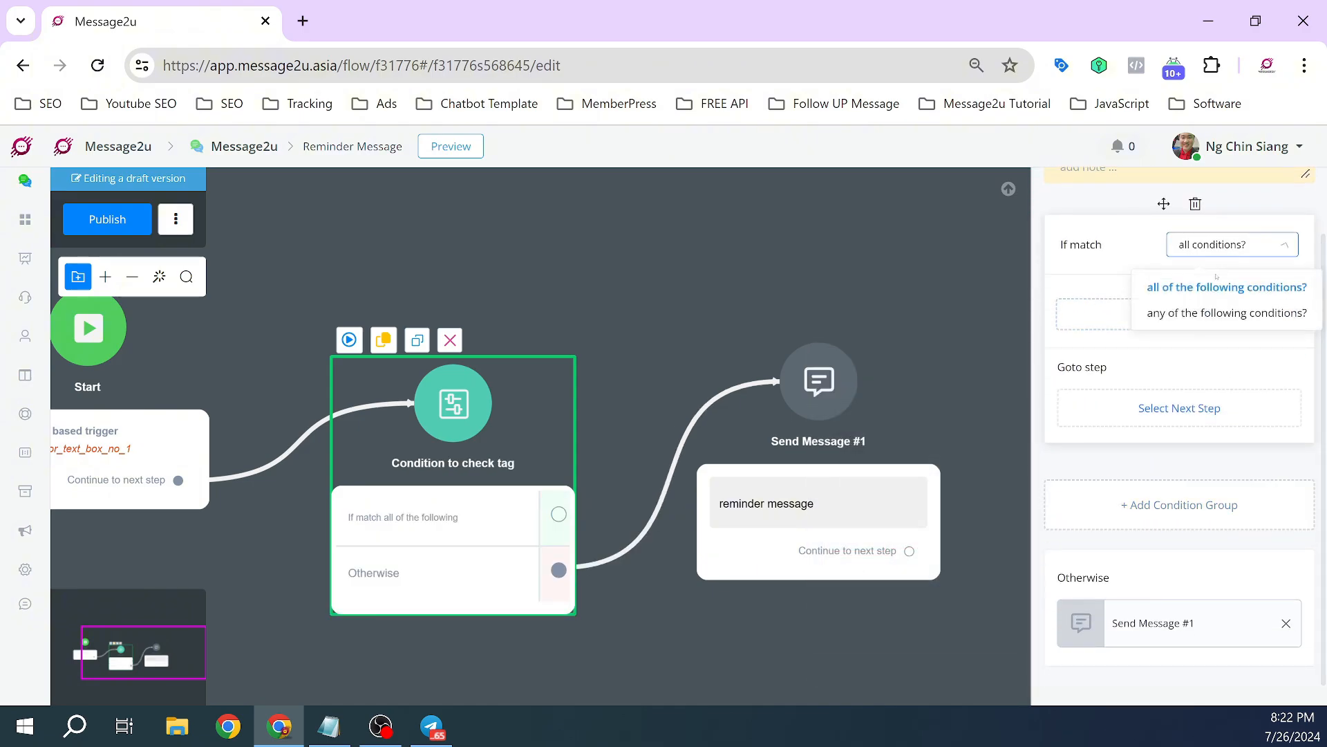
pyautogui.click(1206, 315)
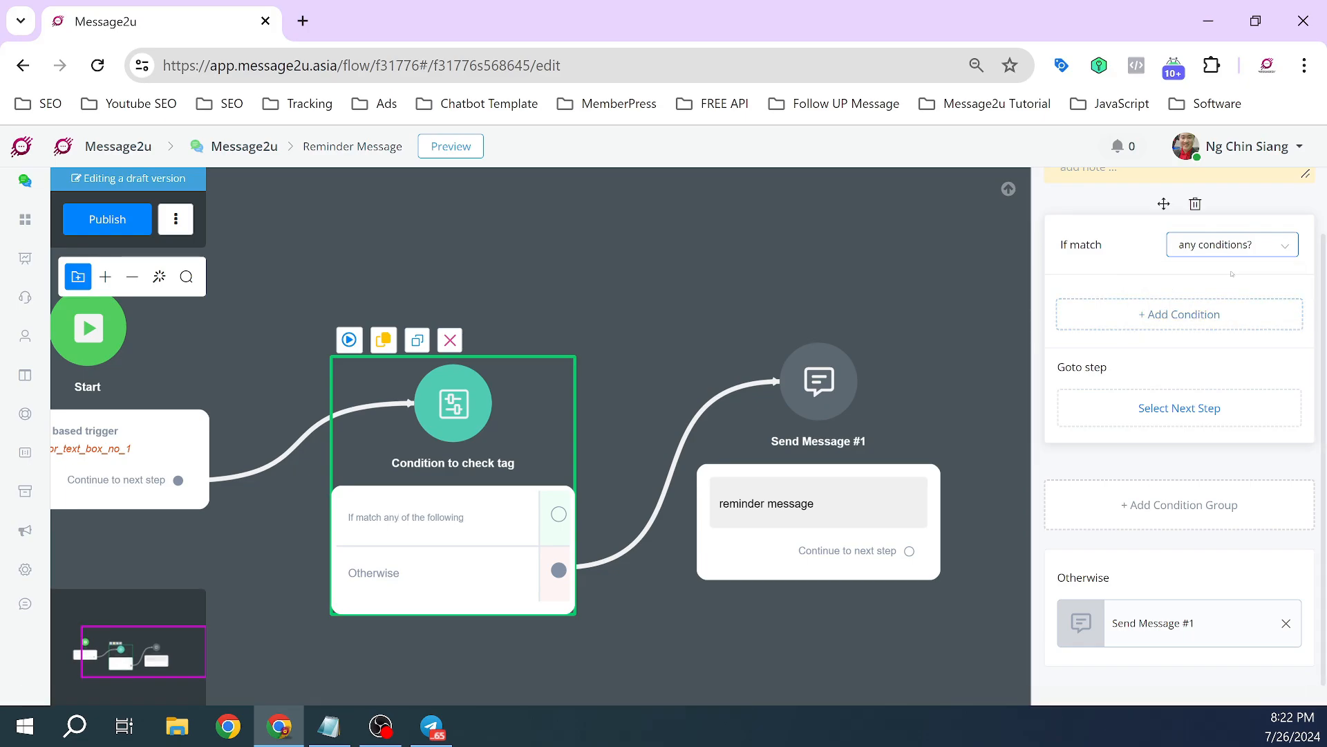
# Step: Add a condition to the group that the tag is not in [reminder-message]-button-clicked, and save it
pyautogui.click(1170, 315)
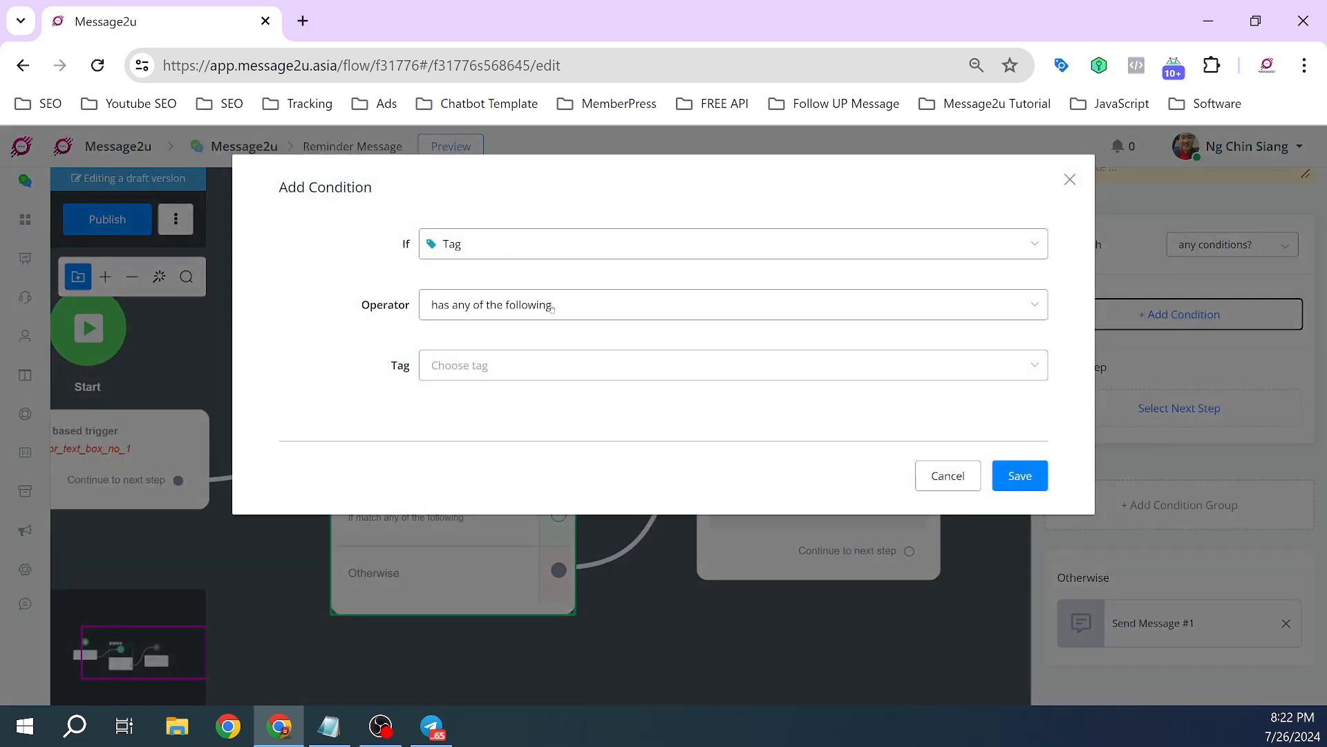
pyautogui.click(505, 308)
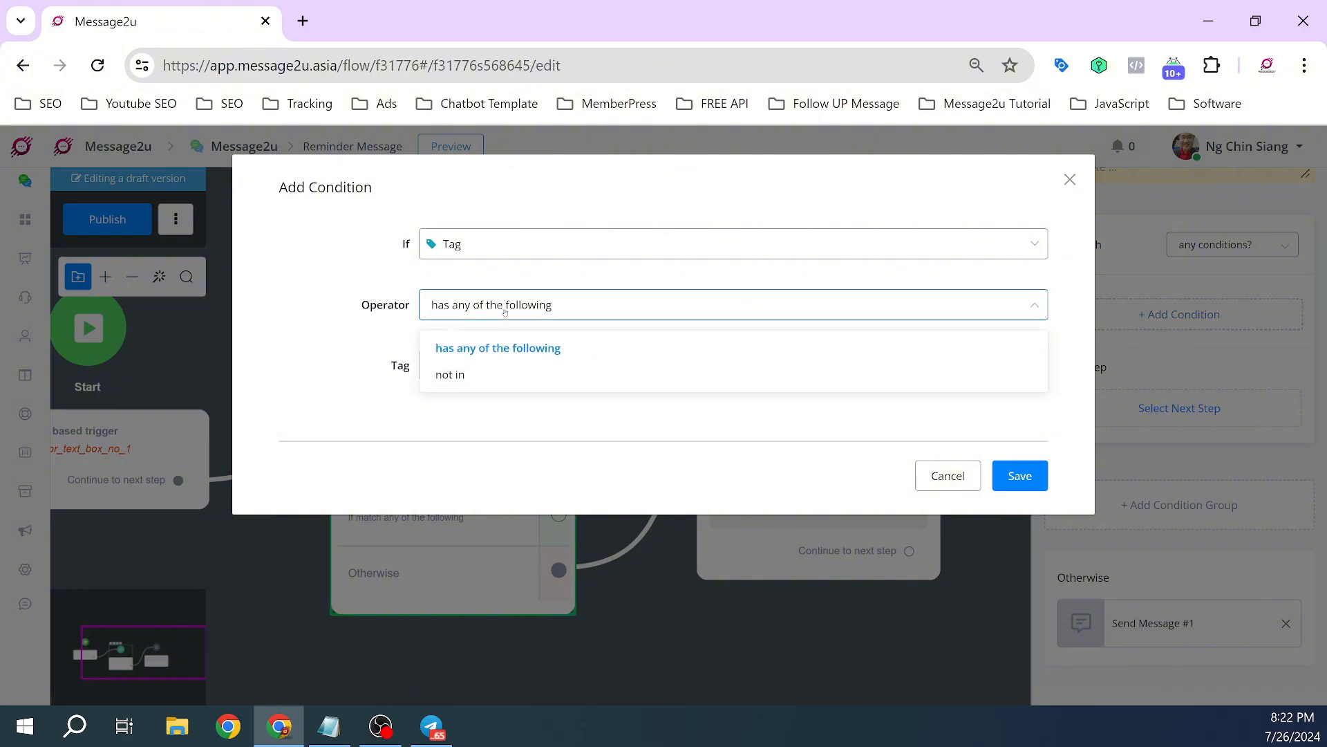
pyautogui.click(458, 374)
pyautogui.click(585, 373)
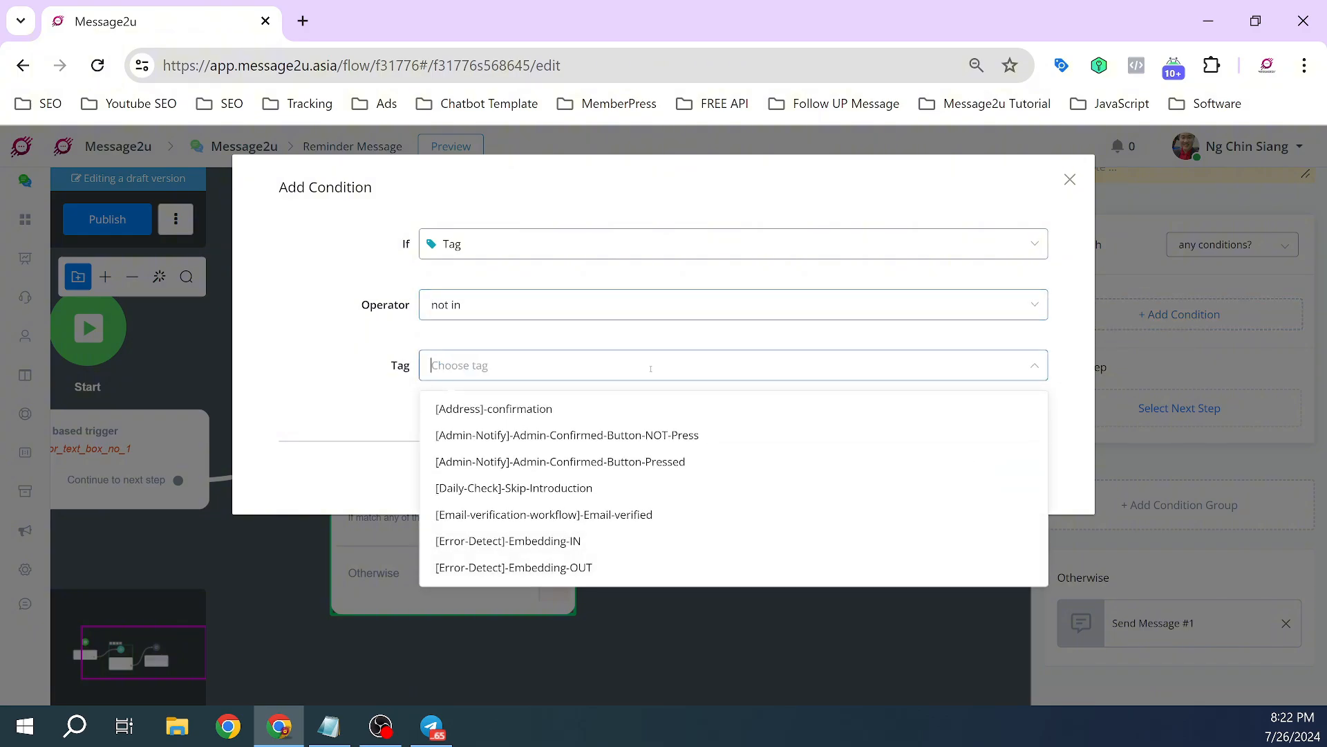
pyautogui.write('reminder')
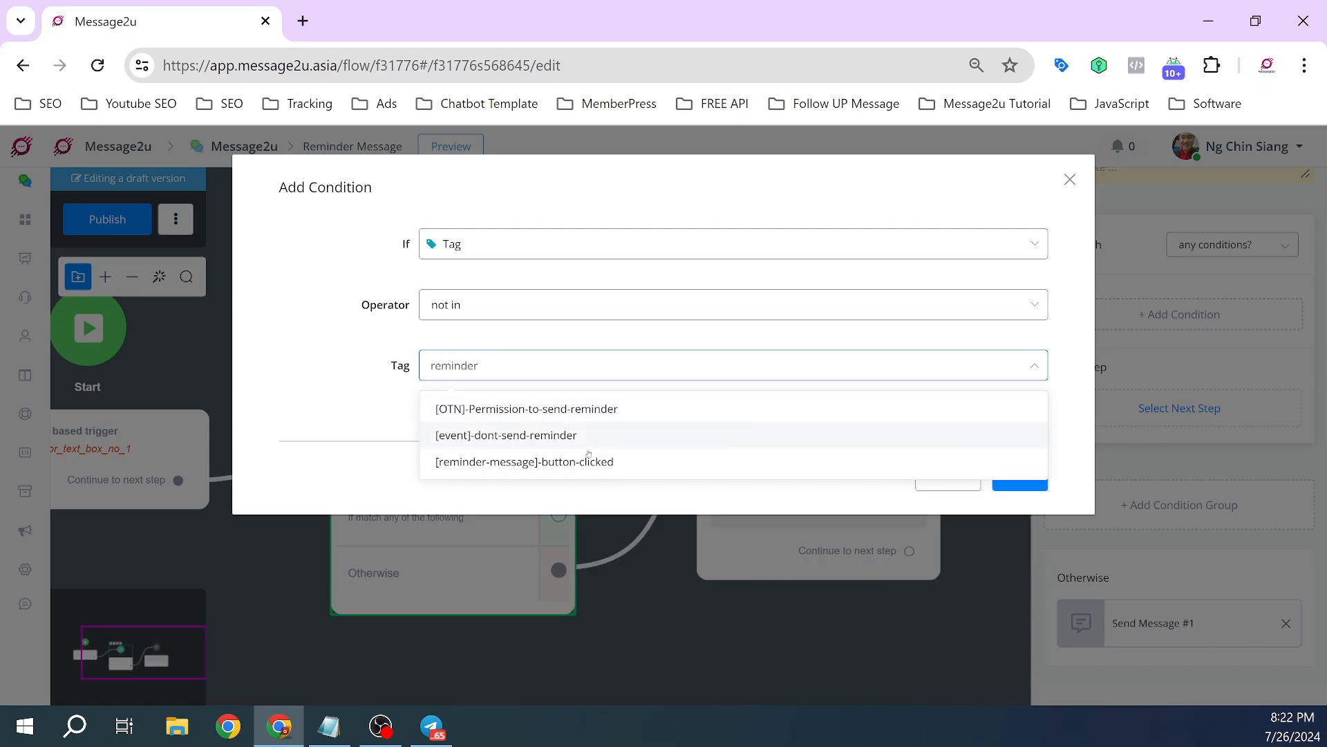
pyautogui.click(563, 461)
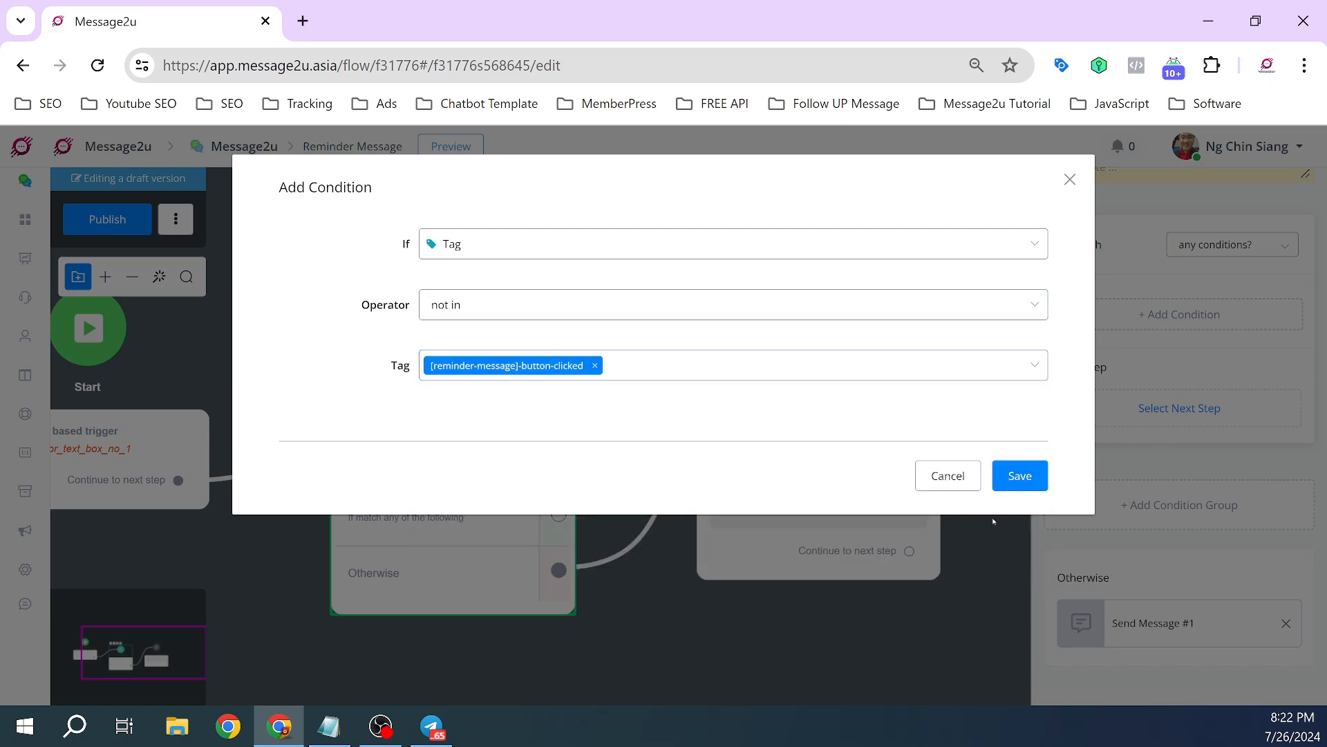
pyautogui.click(1020, 476)
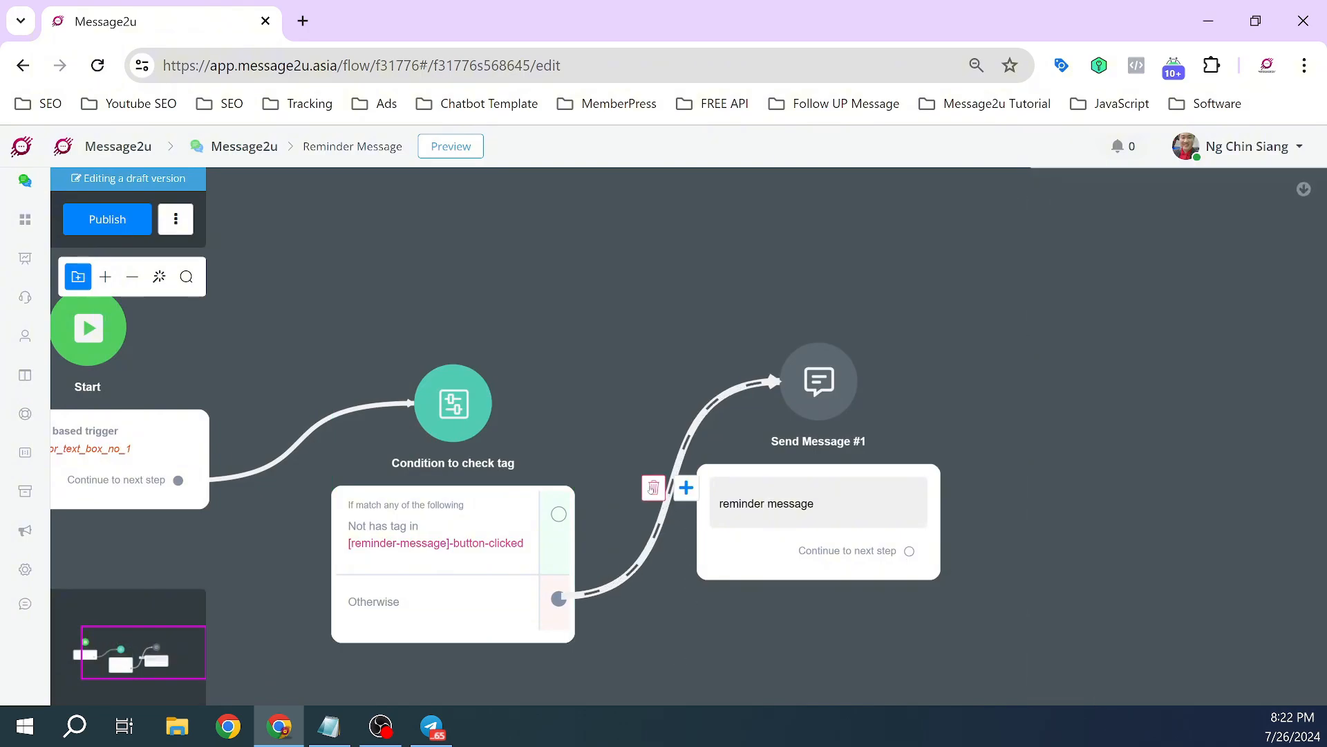
# Step: Replace the Otherwise link to Send Message #1 with one from the condition's match output, and publish the flow
pyautogui.click(654, 488)
pyautogui.click(767, 456)
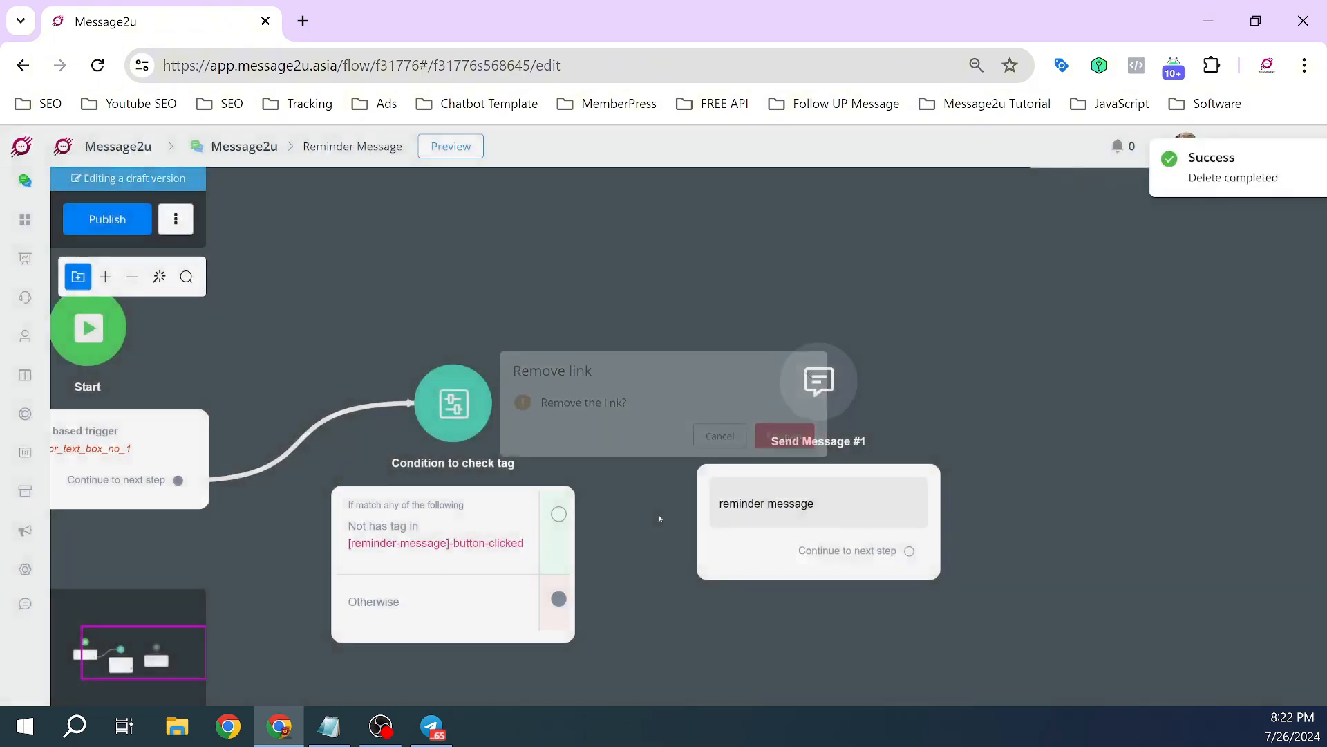
pyautogui.moveTo(559, 515); pyautogui.dragTo(819, 382)
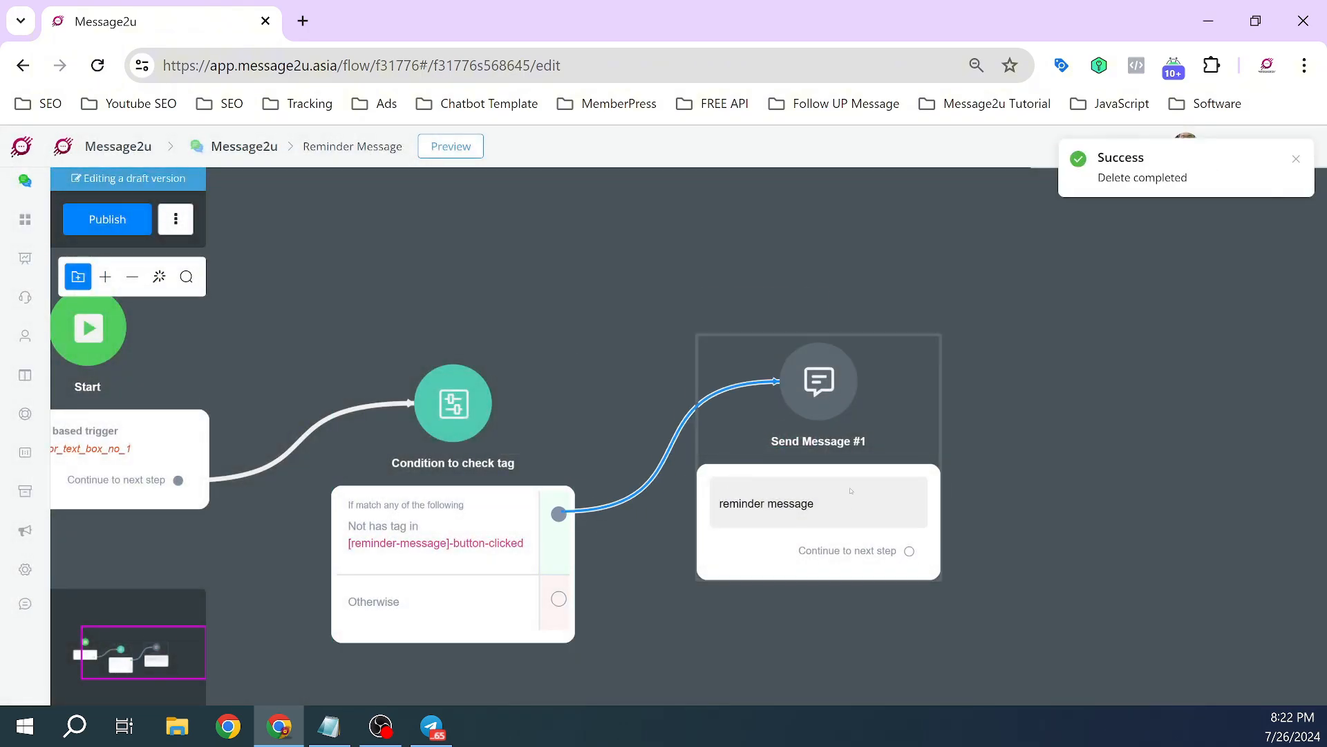
pyautogui.click(107, 218)
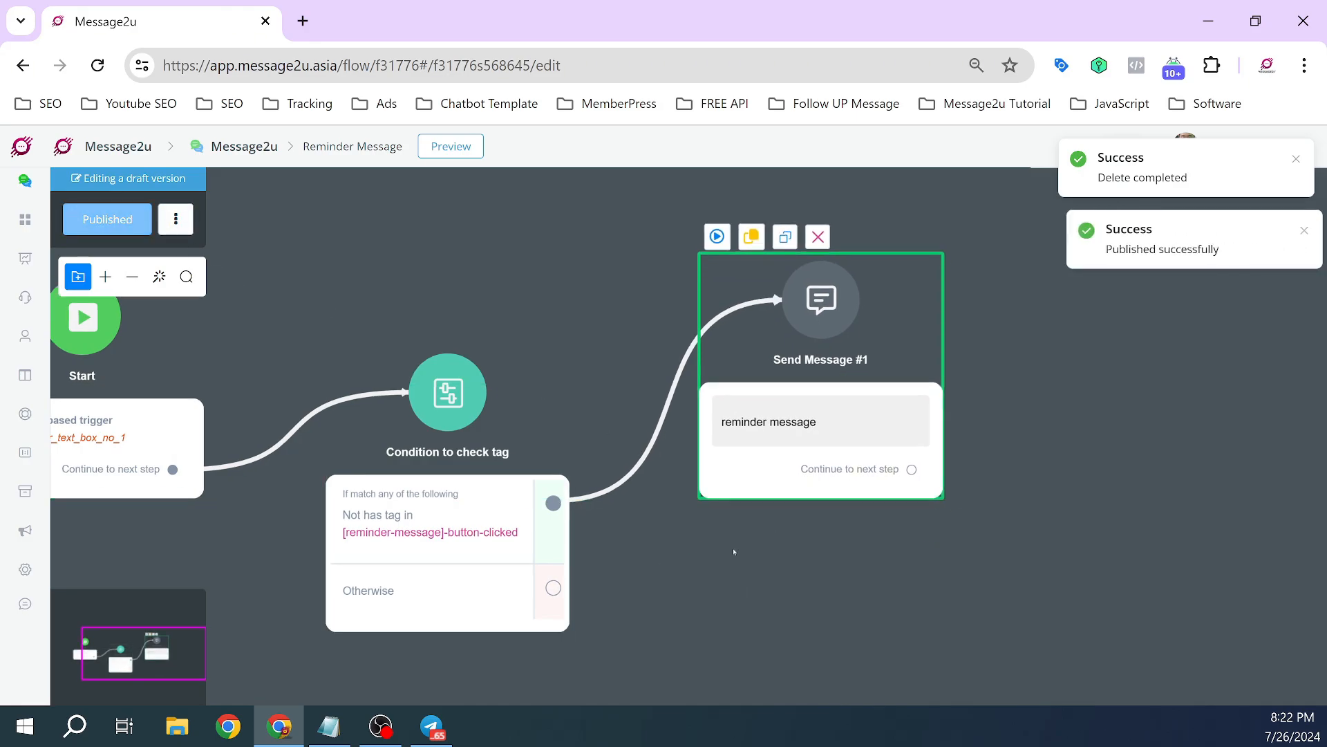
# Step: Review the reminder flow and the settings of the Tracking_for_text_box_no_1 date/time trigger, leaving the trigger unsaved
pyautogui.click(784, 575)
pyautogui.moveTo(784, 575); pyautogui.dragTo(933, 579)
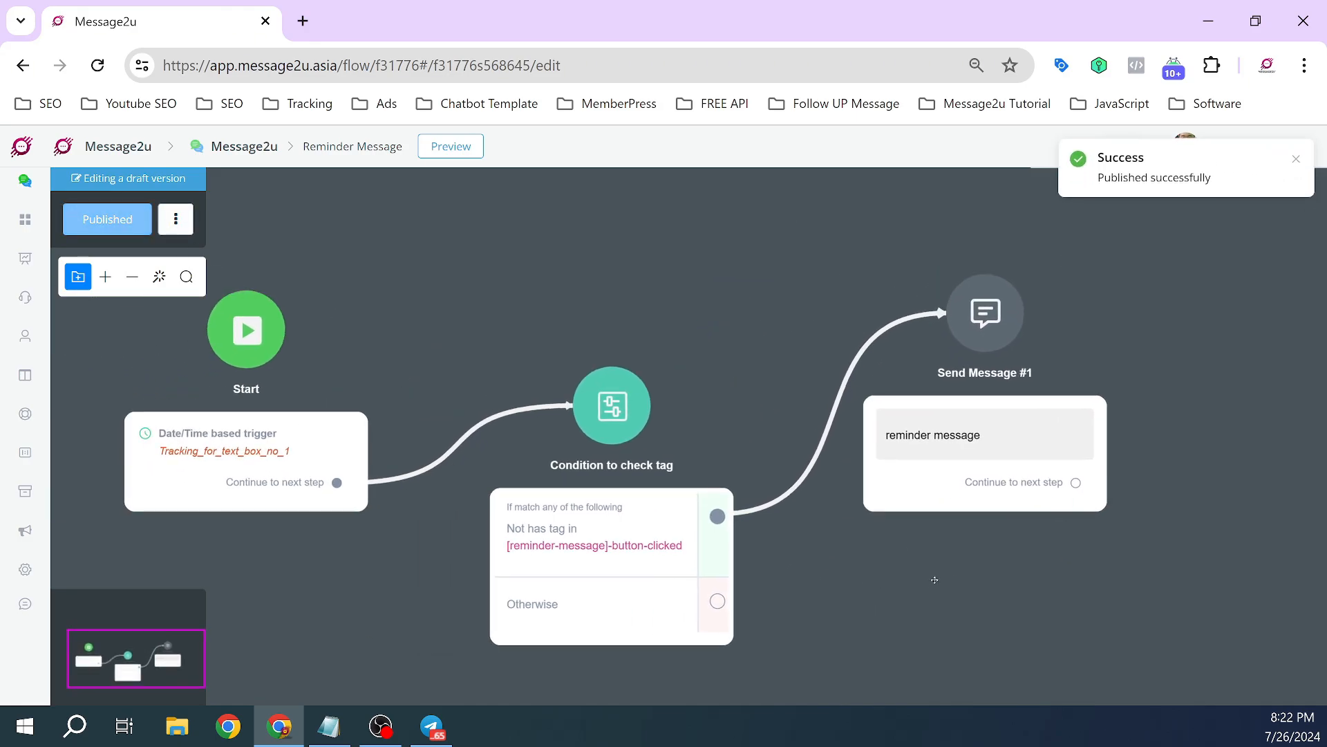
pyautogui.click(183, 489)
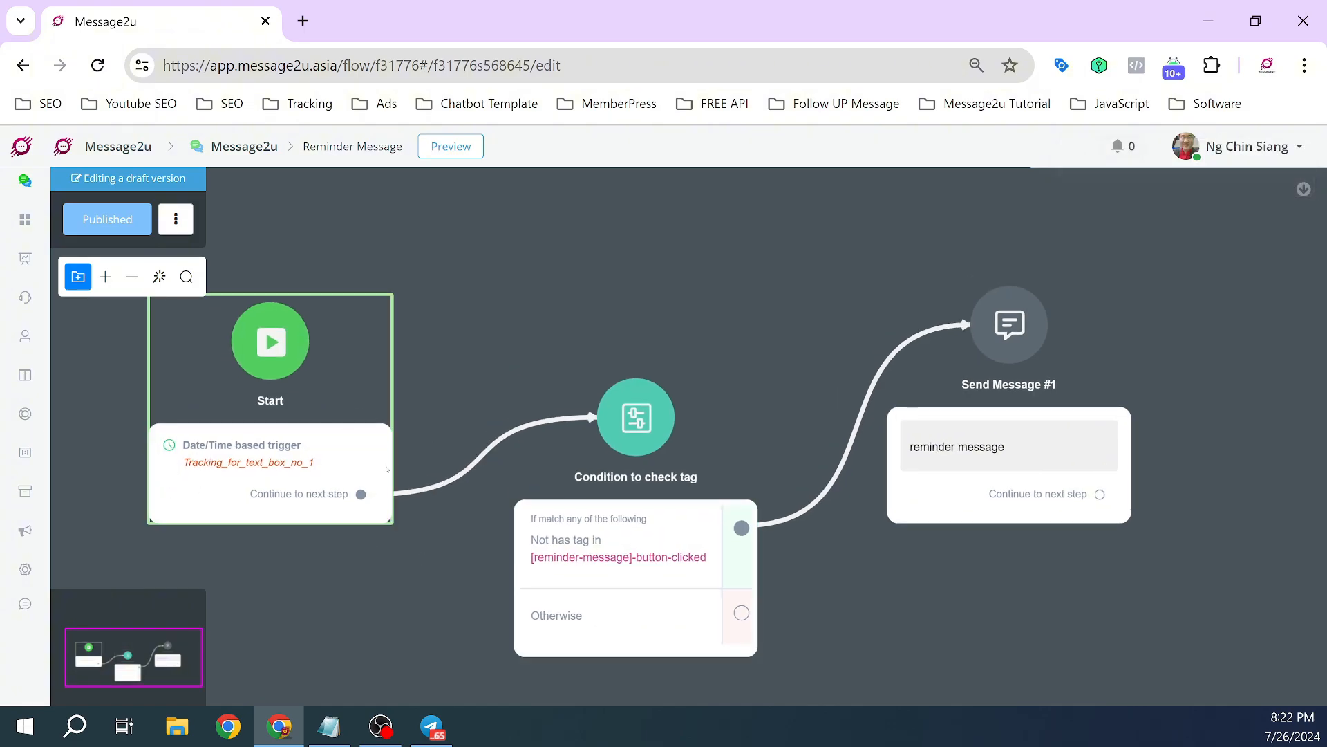
pyautogui.click(538, 476)
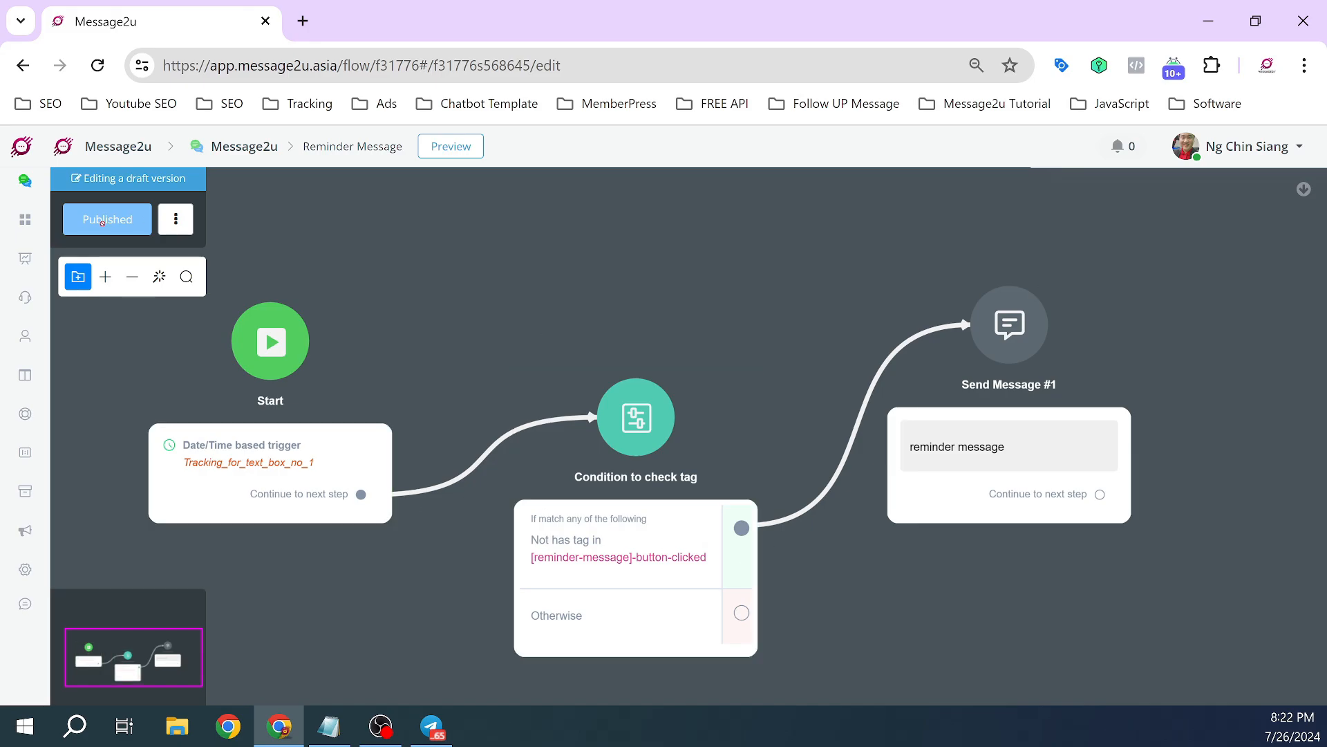
pyautogui.click(25, 416)
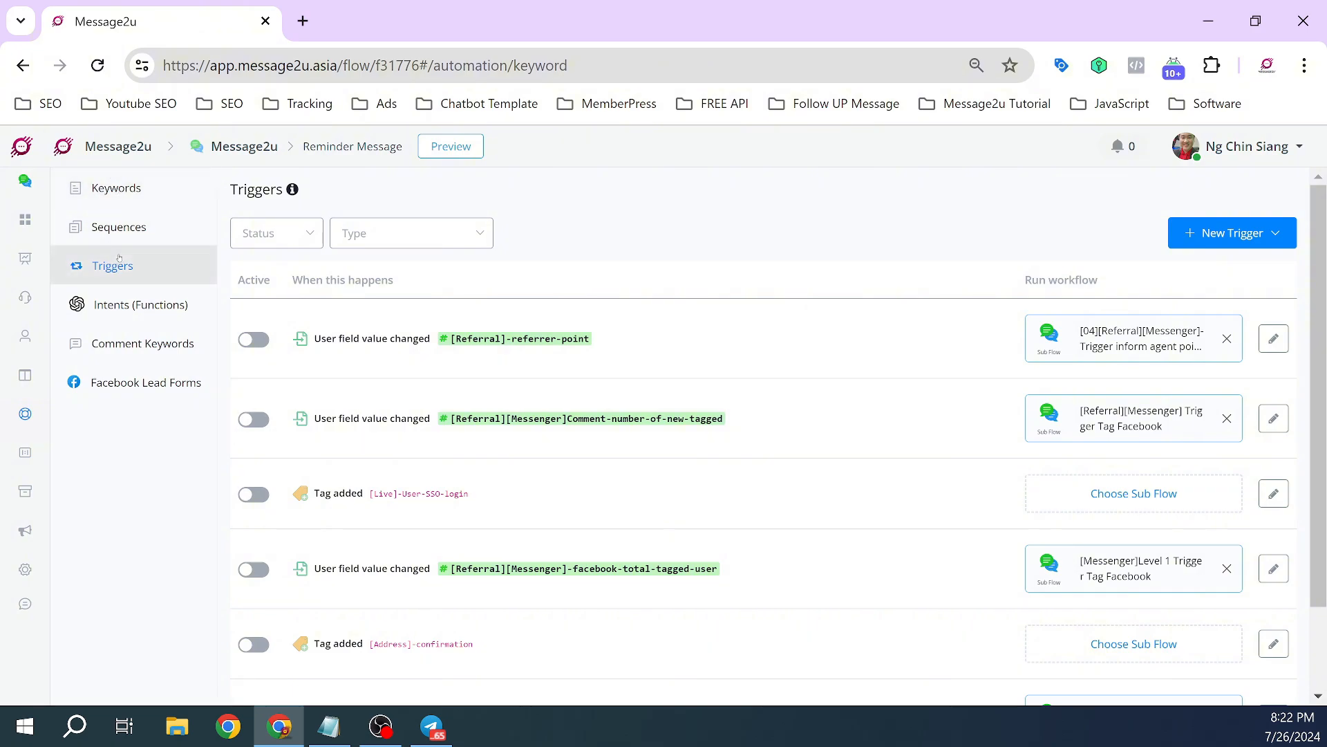
pyautogui.scroll(-2, 1198, 594)
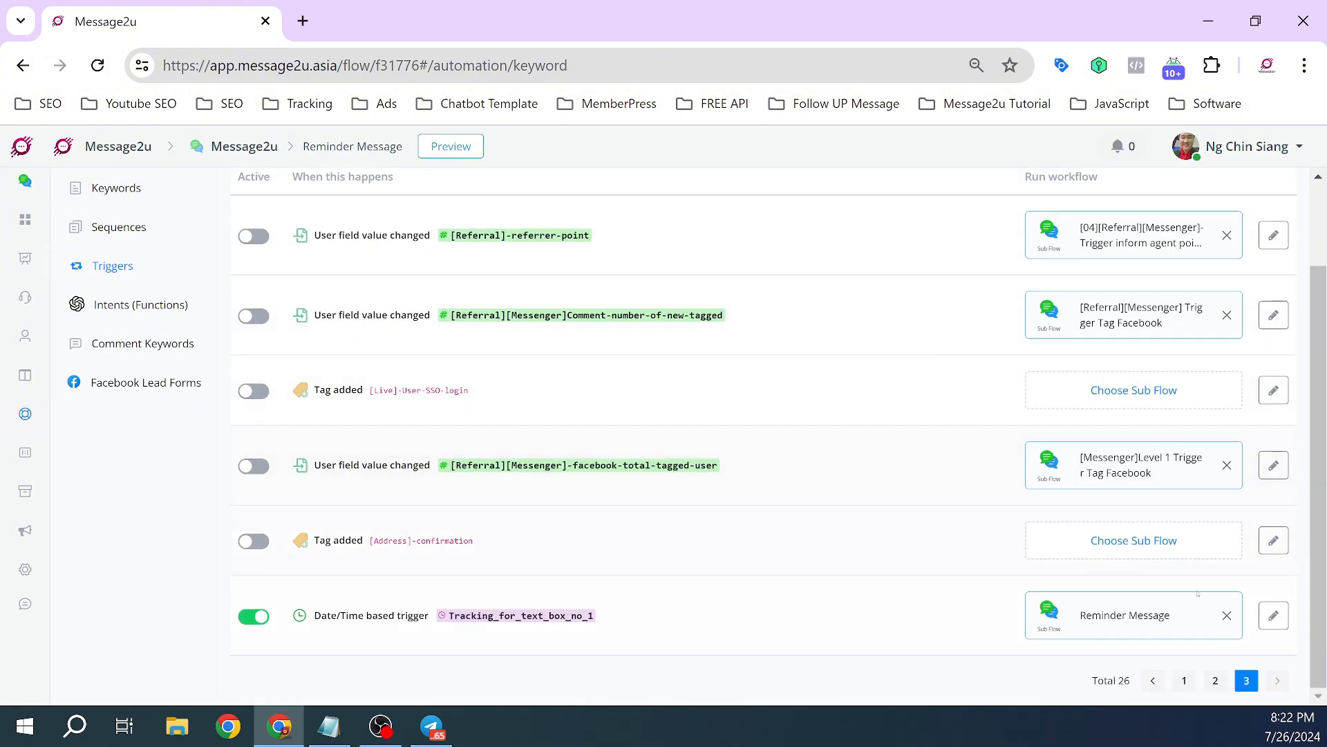
pyautogui.click(1273, 615)
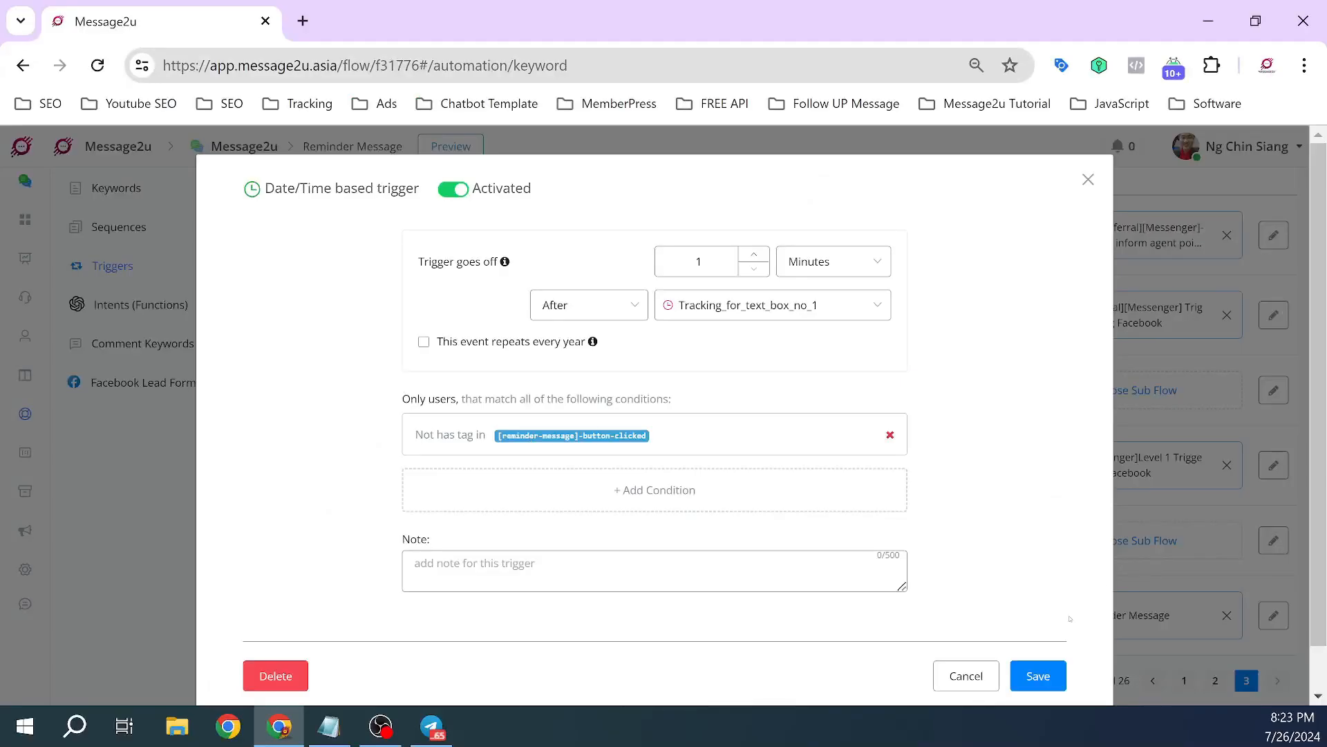
pyautogui.click(966, 676)
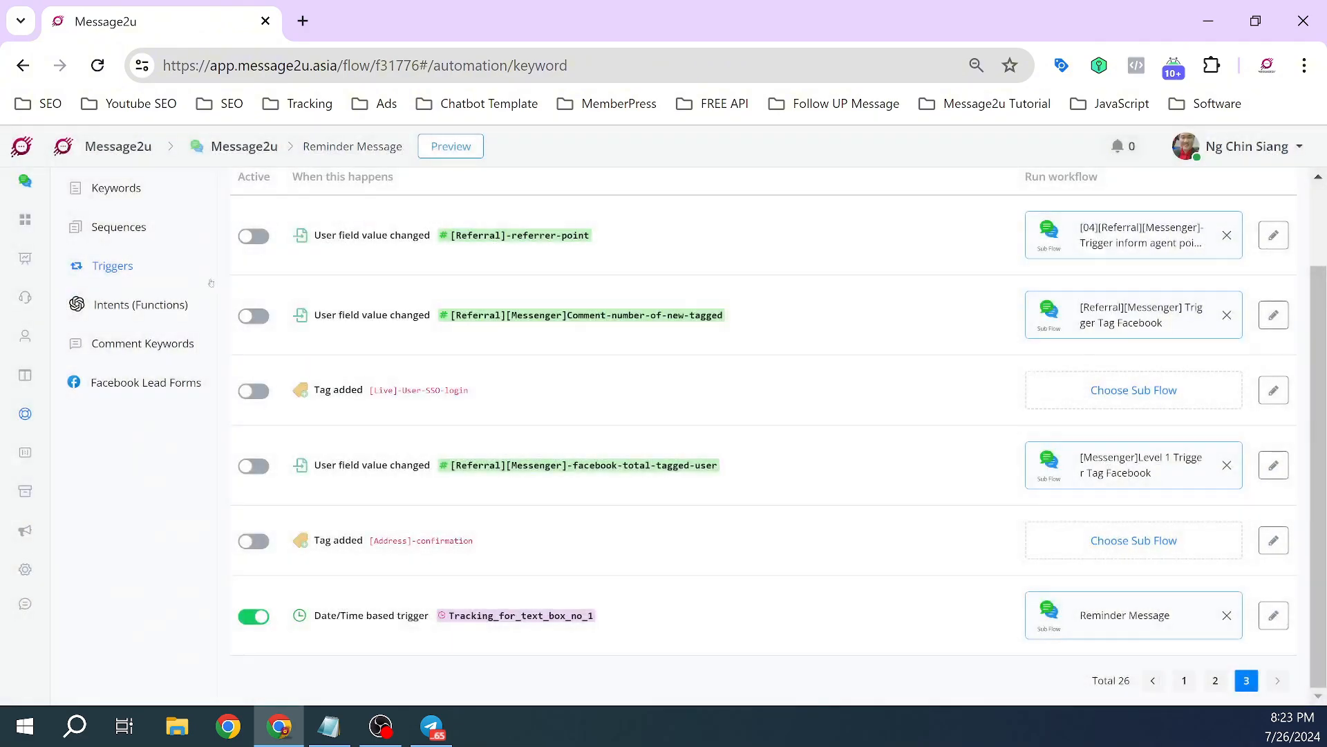
# Step: Reopen the Reminder Message sub flow and link the condition step's Otherwise output to Send Message #1
pyautogui.click(27, 229)
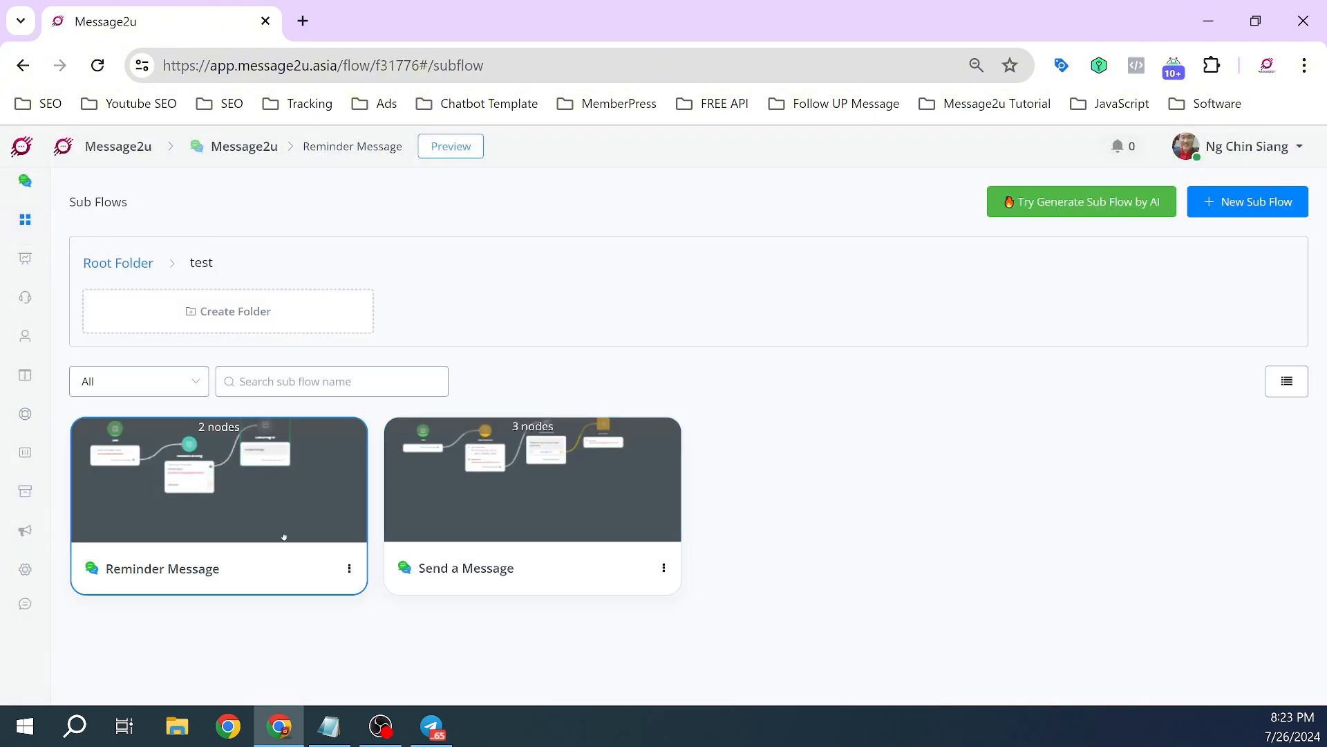
pyautogui.click(197, 477)
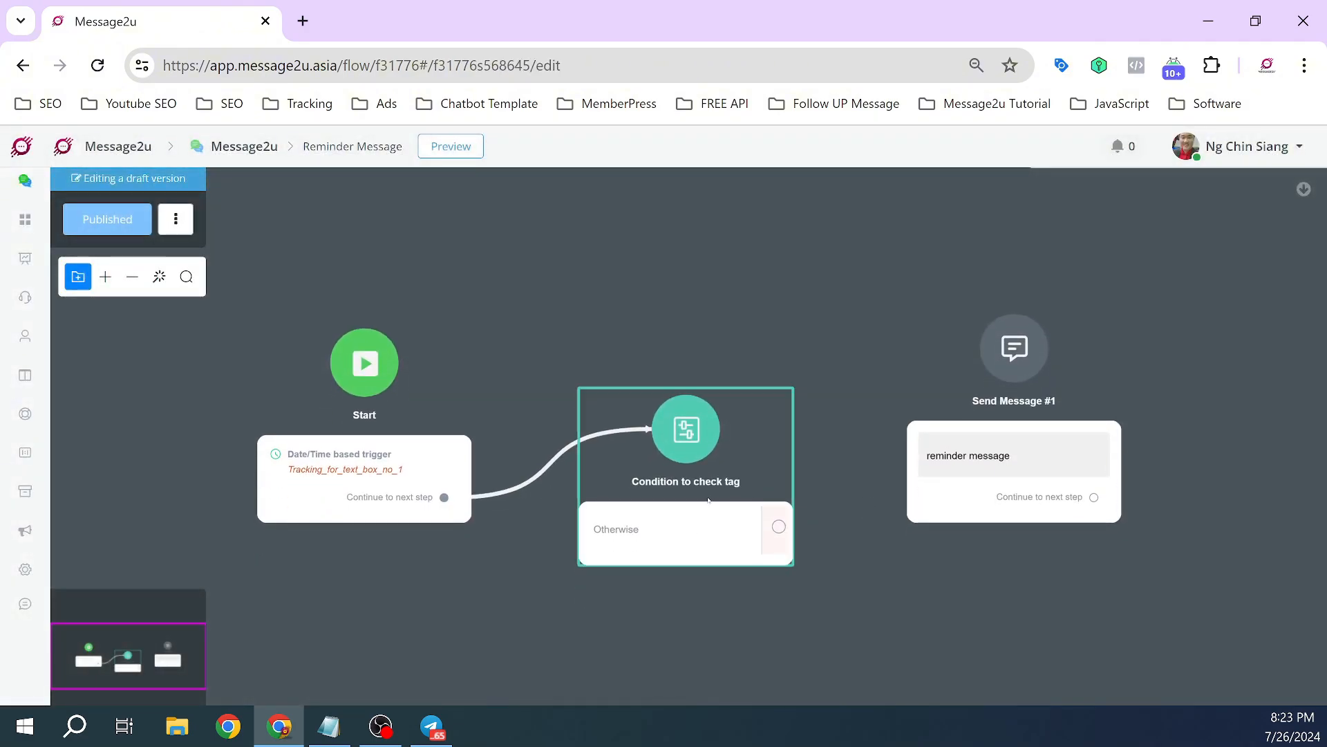
pyautogui.moveTo(972, 581); pyautogui.dragTo(757, 569)
pyautogui.moveTo(564, 518); pyautogui.dragTo(798, 339)
# Step: Add a condition group to "Condition to check tag" and set it to match any conditions
pyautogui.click(1184, 364)
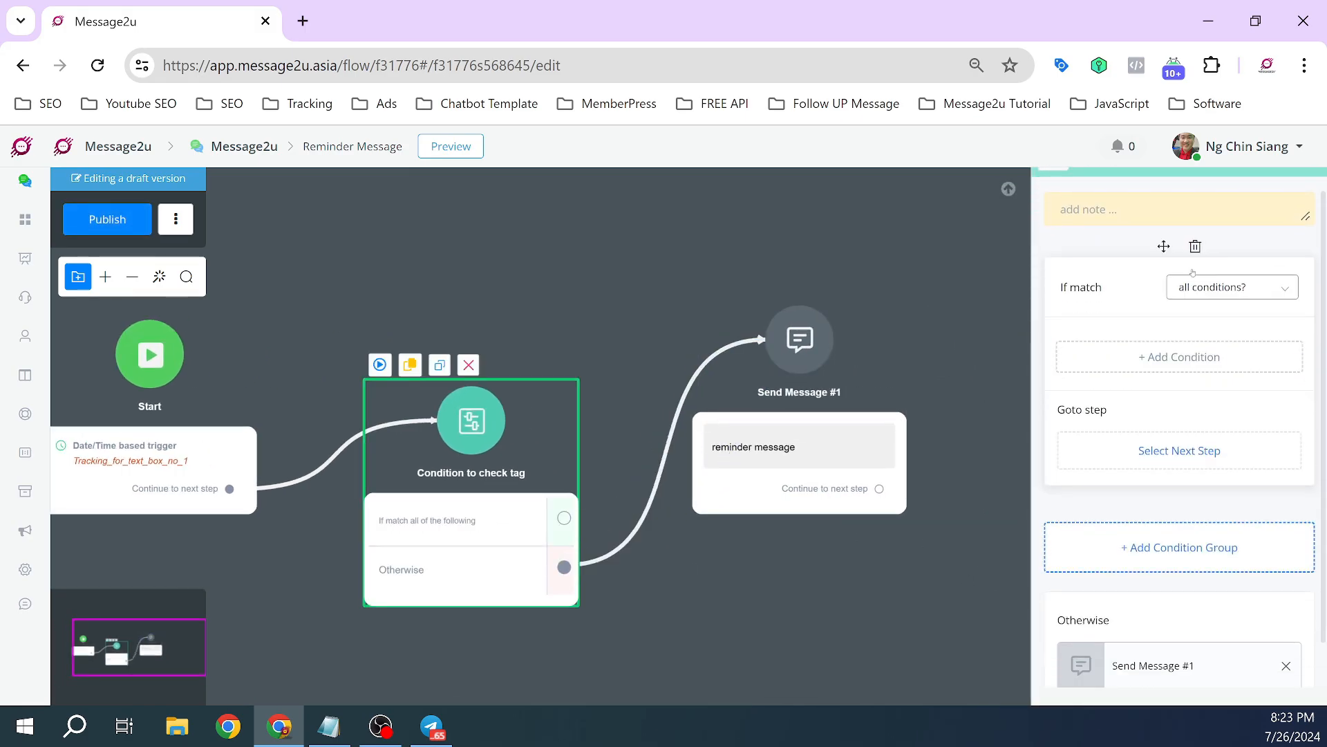
pyautogui.scroll(-1, 1183, 346)
pyautogui.click(1211, 249)
pyautogui.click(1227, 295)
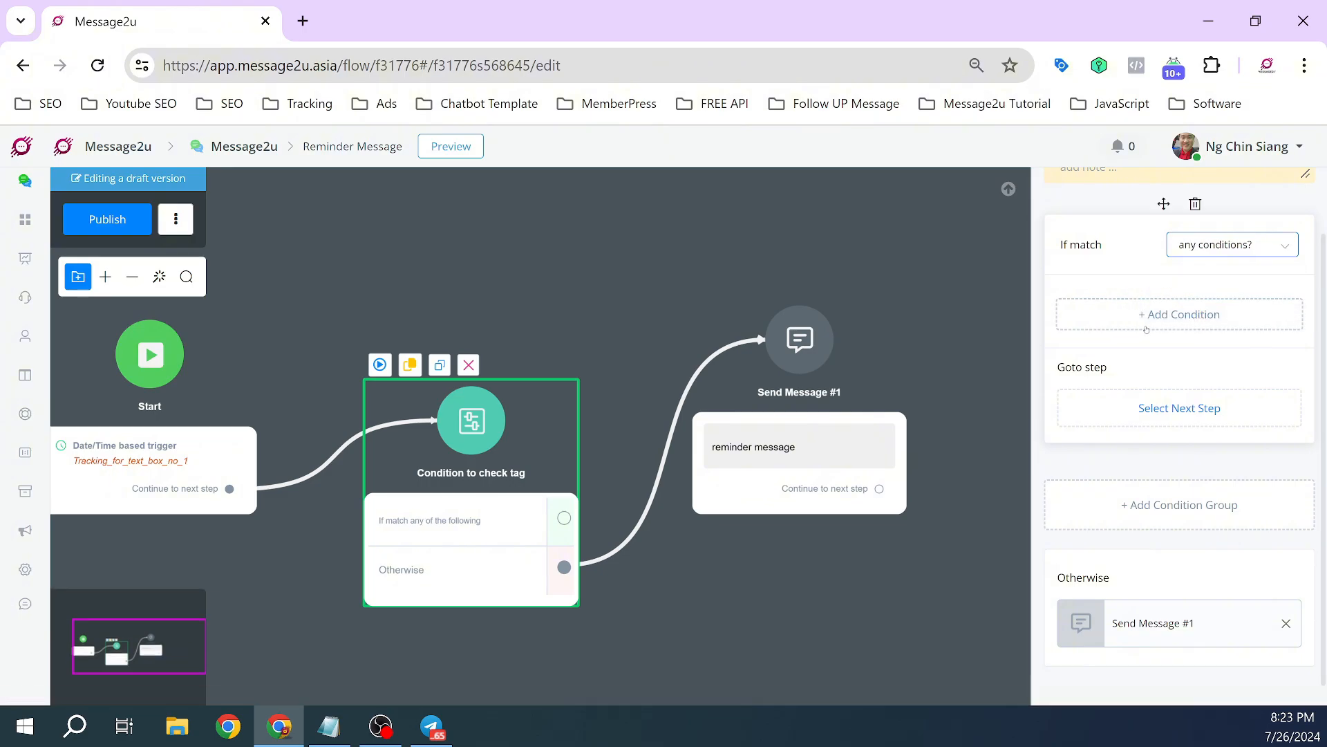
# Step: Add a tag condition with the operator "has any of the following" and the tag [reminder-message]-button-clicked, and save it
pyautogui.click(1183, 314)
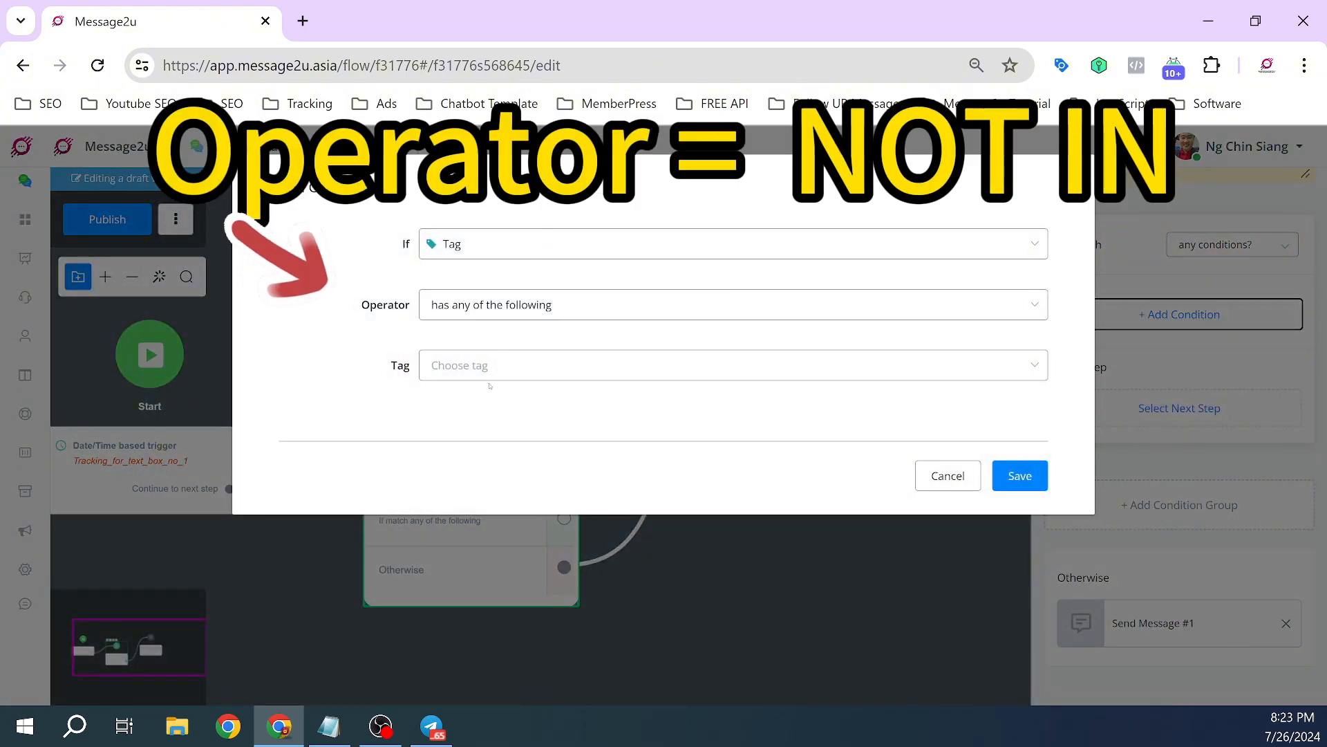
pyautogui.click(523, 365)
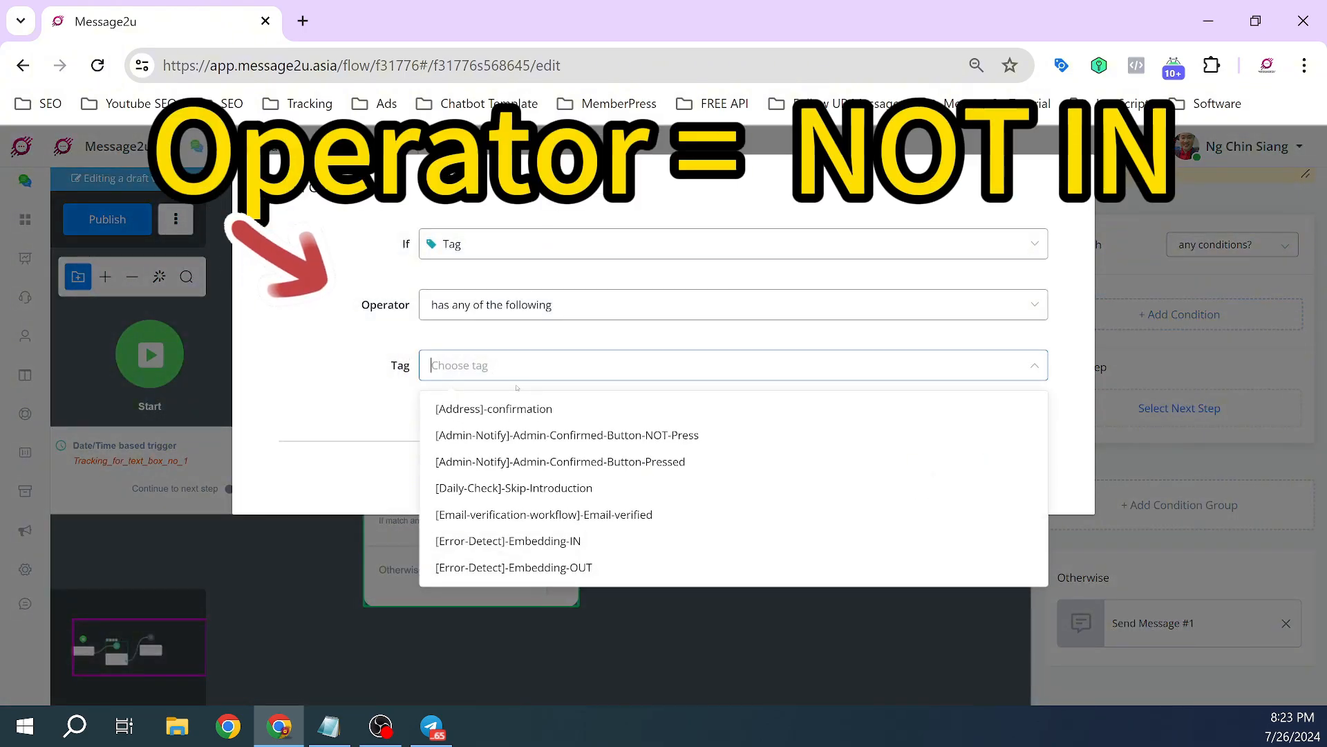
pyautogui.write('reminder')
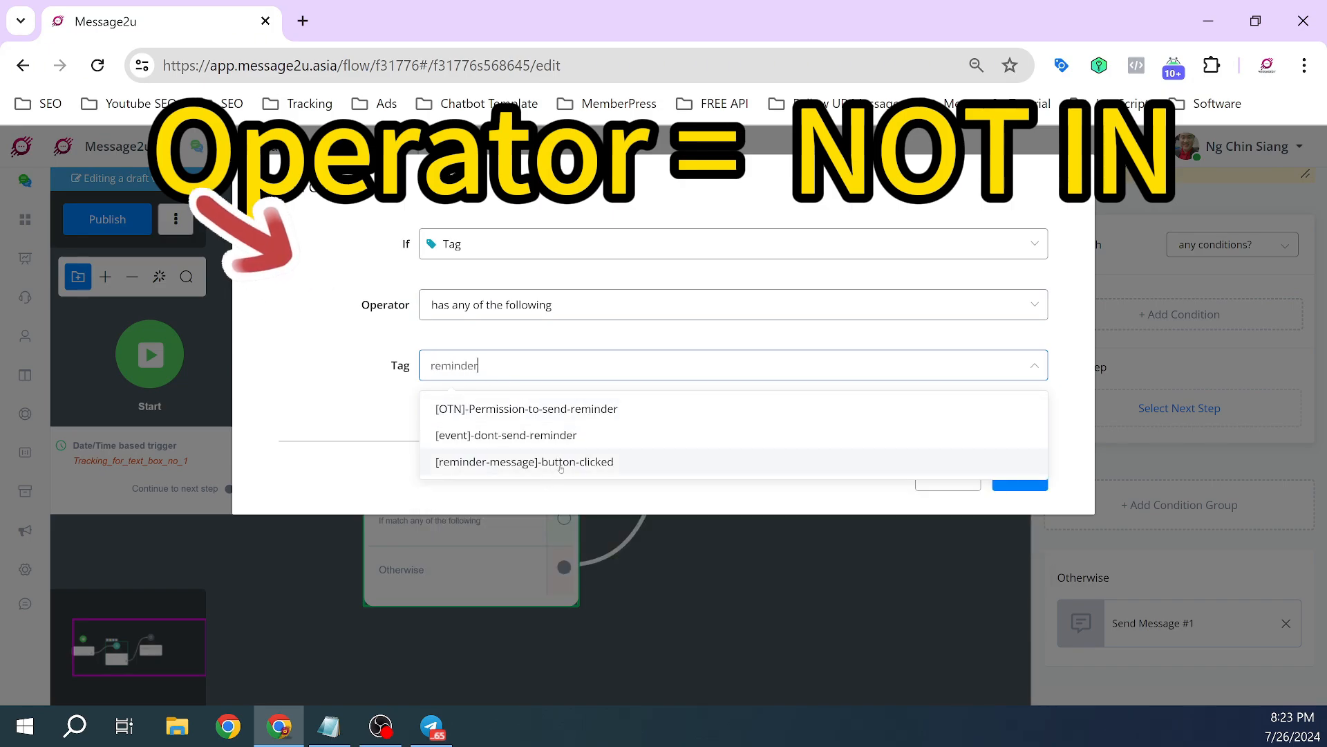
pyautogui.click(526, 461)
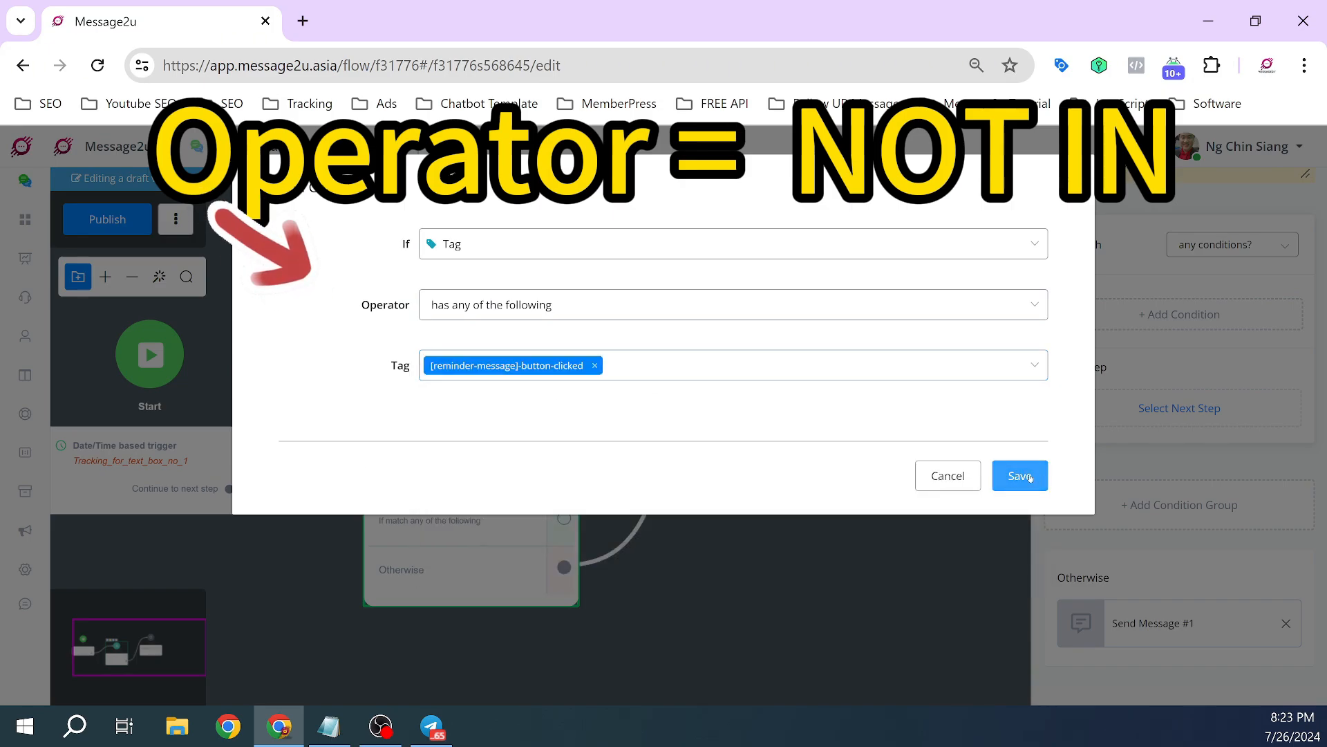
pyautogui.click(1020, 476)
# Step: Remove the Otherwise link, connect the condition group's match output to Send Message #1, and publish the reminder flow
pyautogui.click(650, 464)
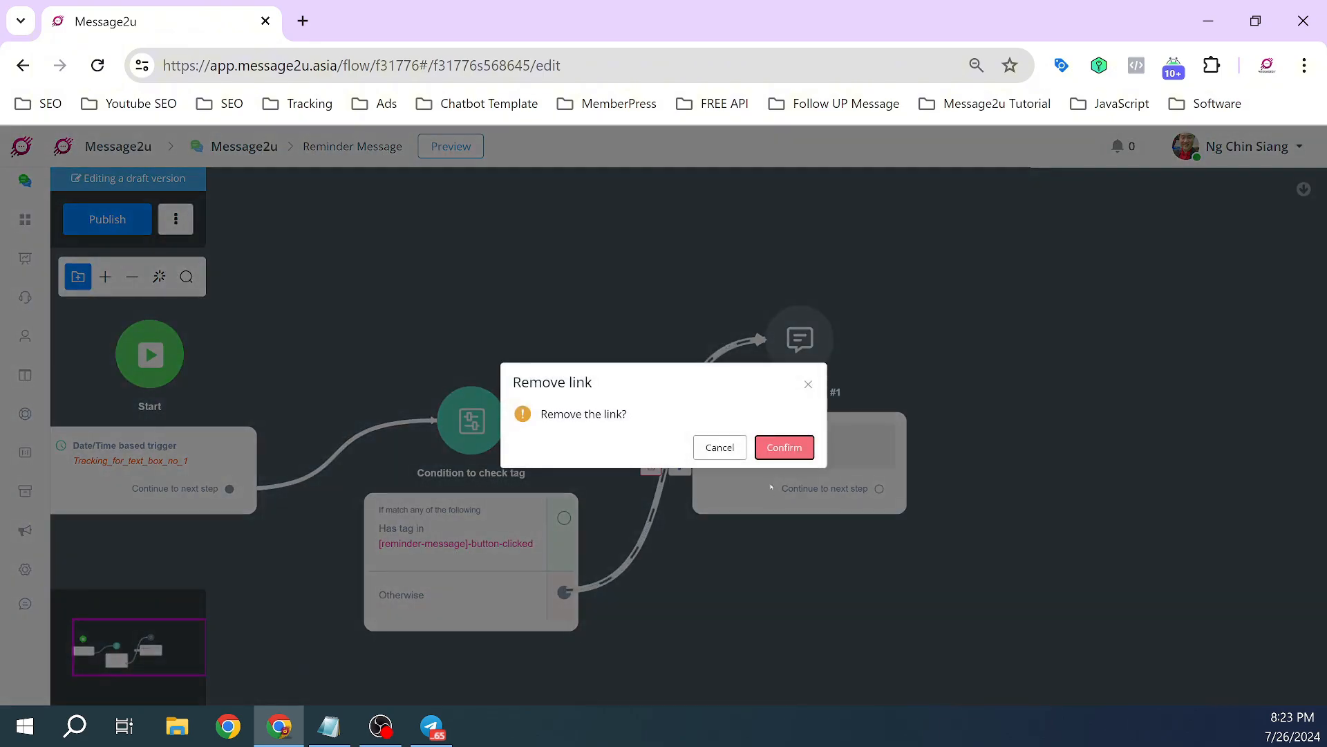
pyautogui.click(785, 444)
pyautogui.moveTo(564, 517); pyautogui.dragTo(799, 337)
pyautogui.click(107, 218)
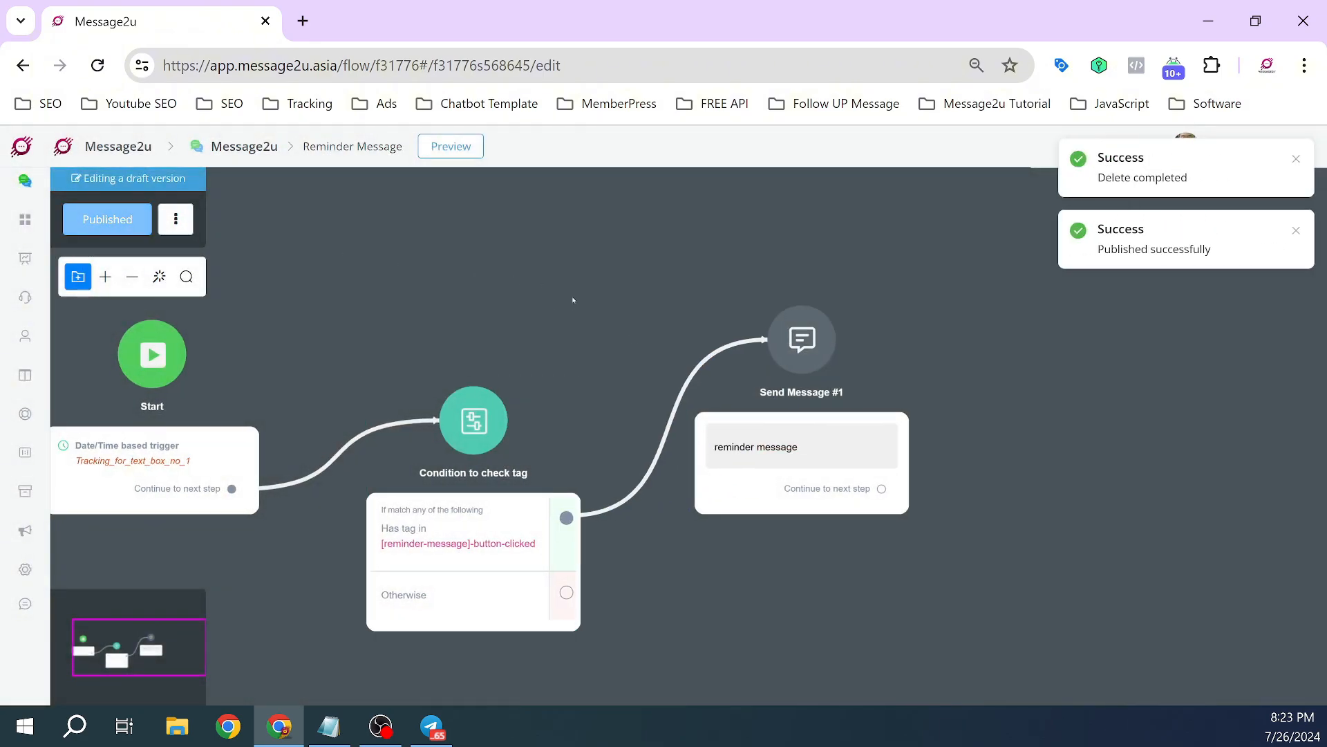
pyautogui.moveTo(490, 285); pyautogui.dragTo(621, 310)
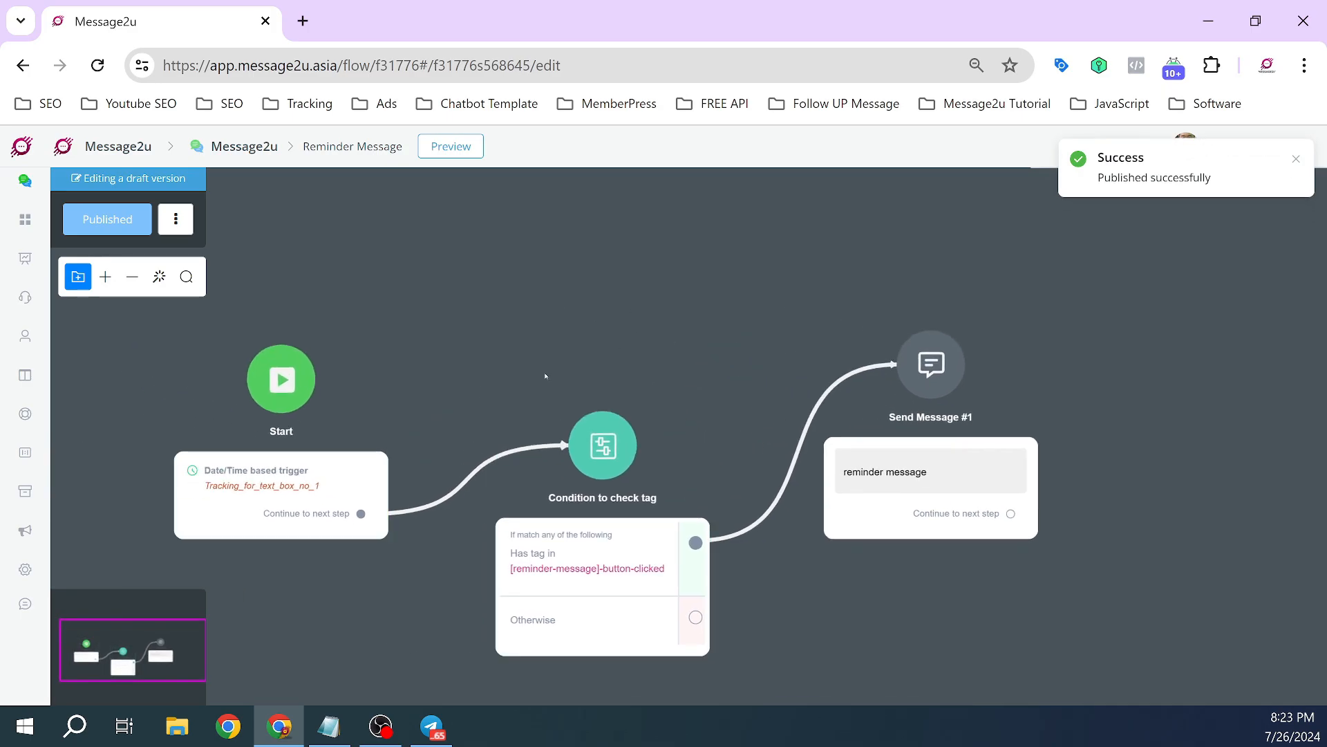
# Step: Switch to Notepad and start a new numbered list below "9. Done" with "1. calendar reminder message"
pyautogui.hotkey('alt', 'Tab')
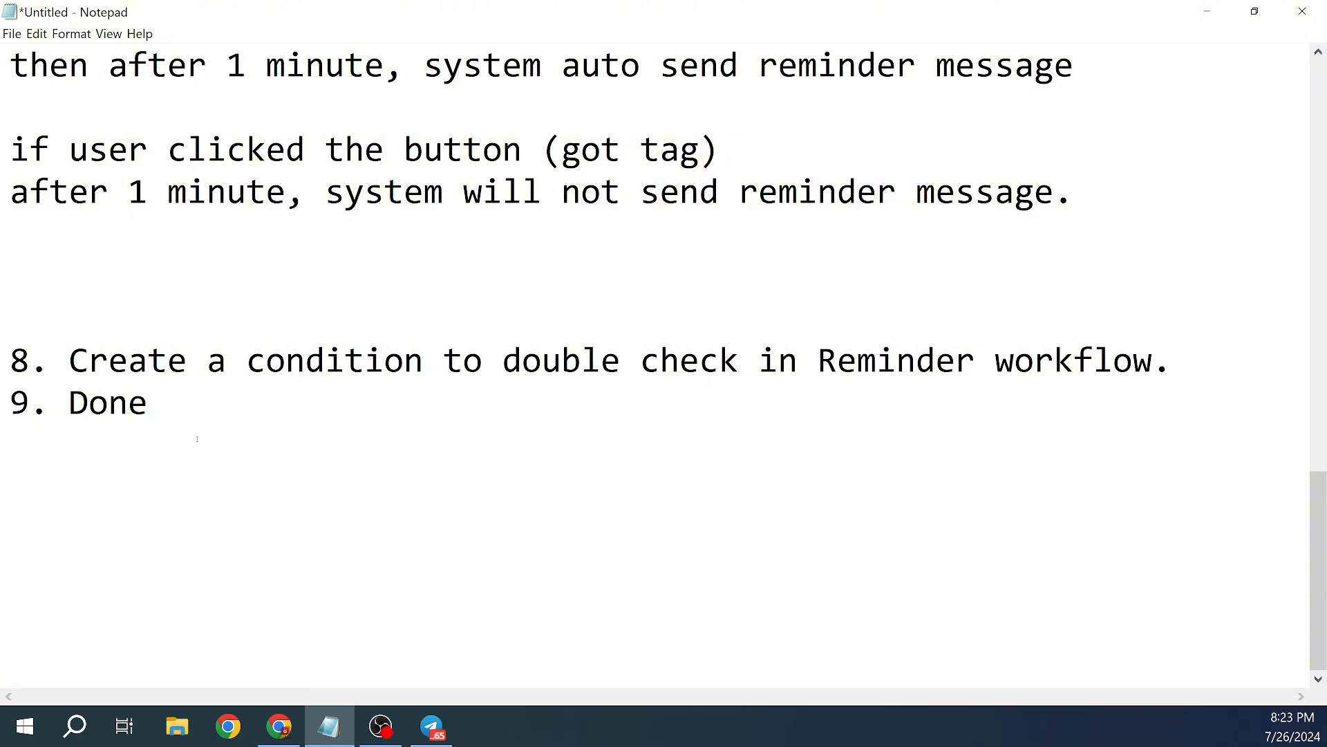
pyautogui.press('Return')
pyautogui.press('Return')
pyautogui.write('1. ')
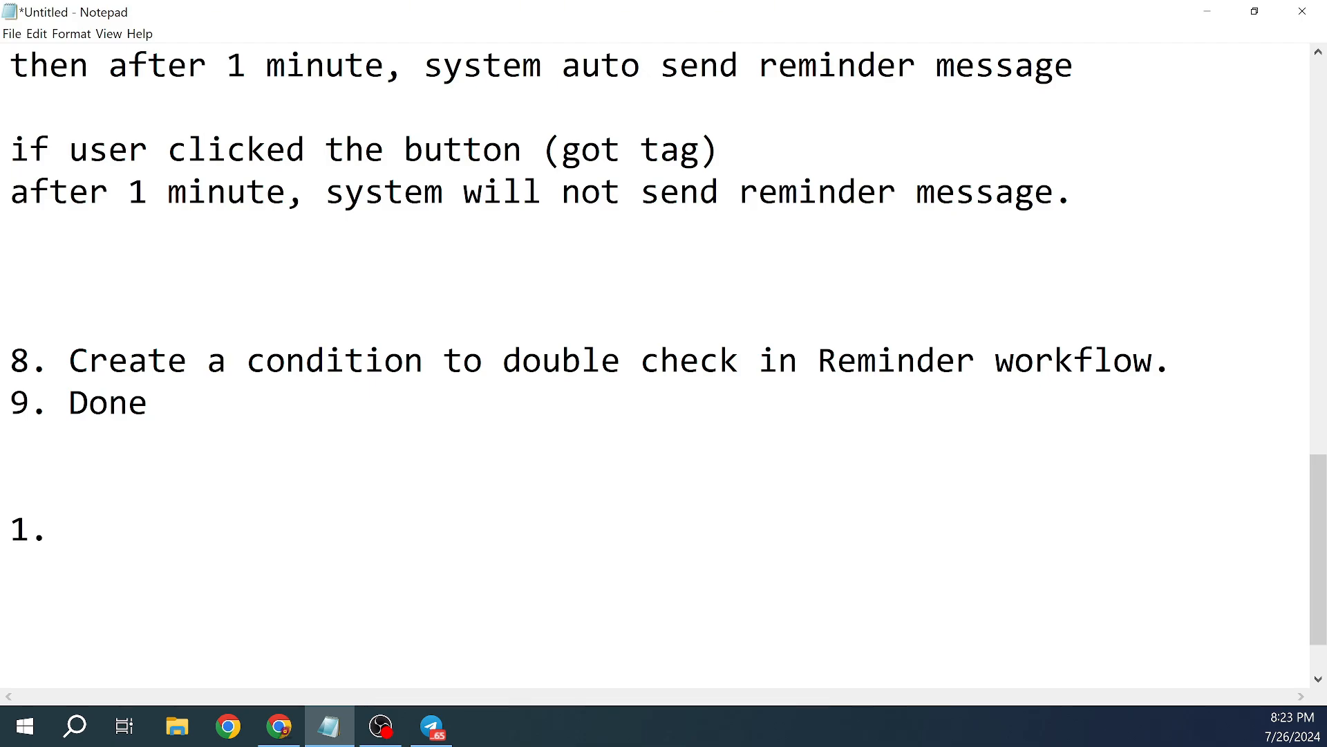
pyautogui.write('calenda')
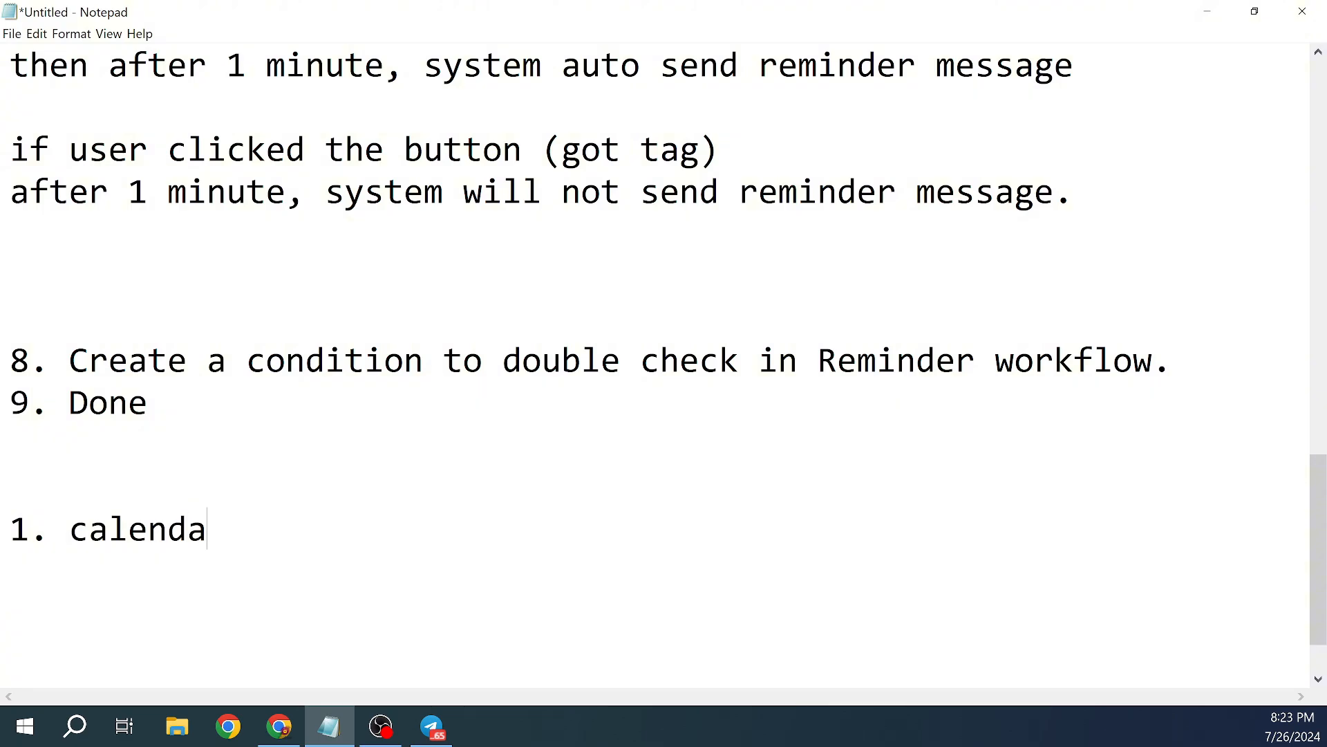
pyautogui.write('r reminder message')
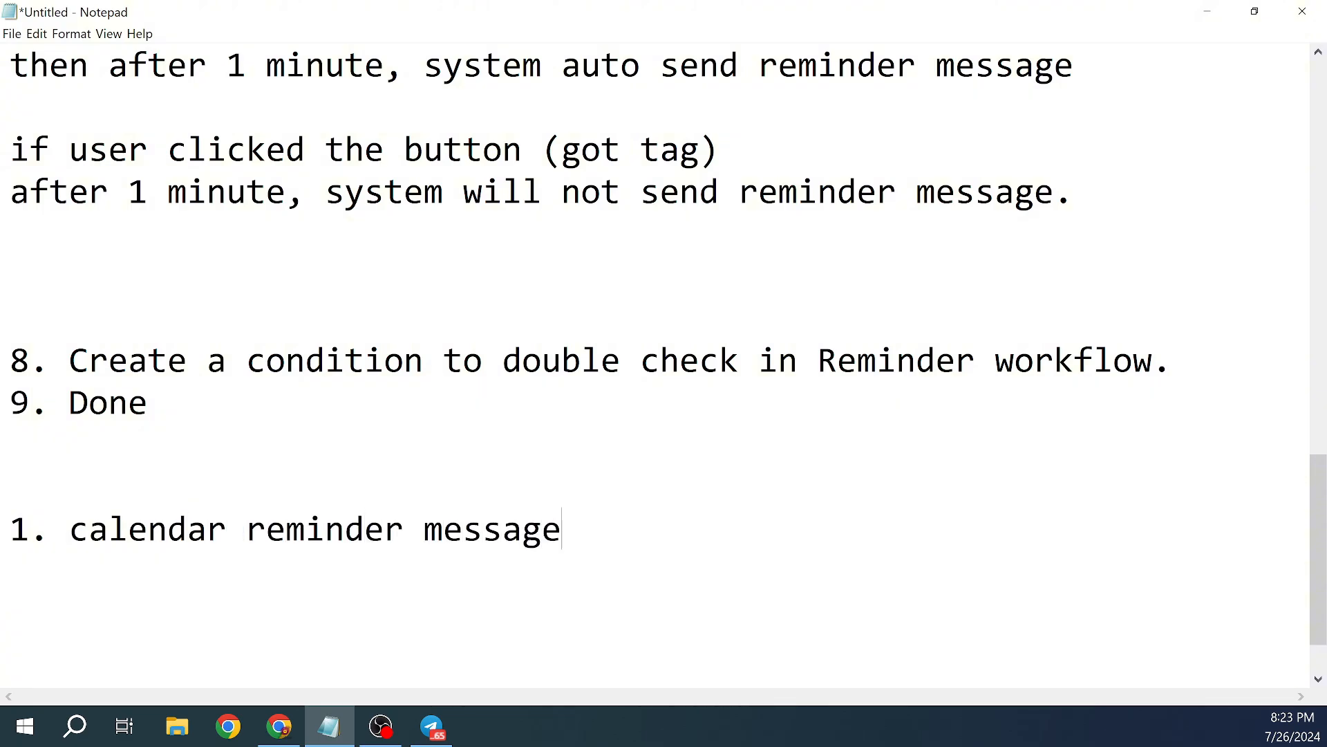
# Step: Add the second list item "2. choose any button reminder message"
pyautogui.press('Return')
pyautogui.write('2. typ')
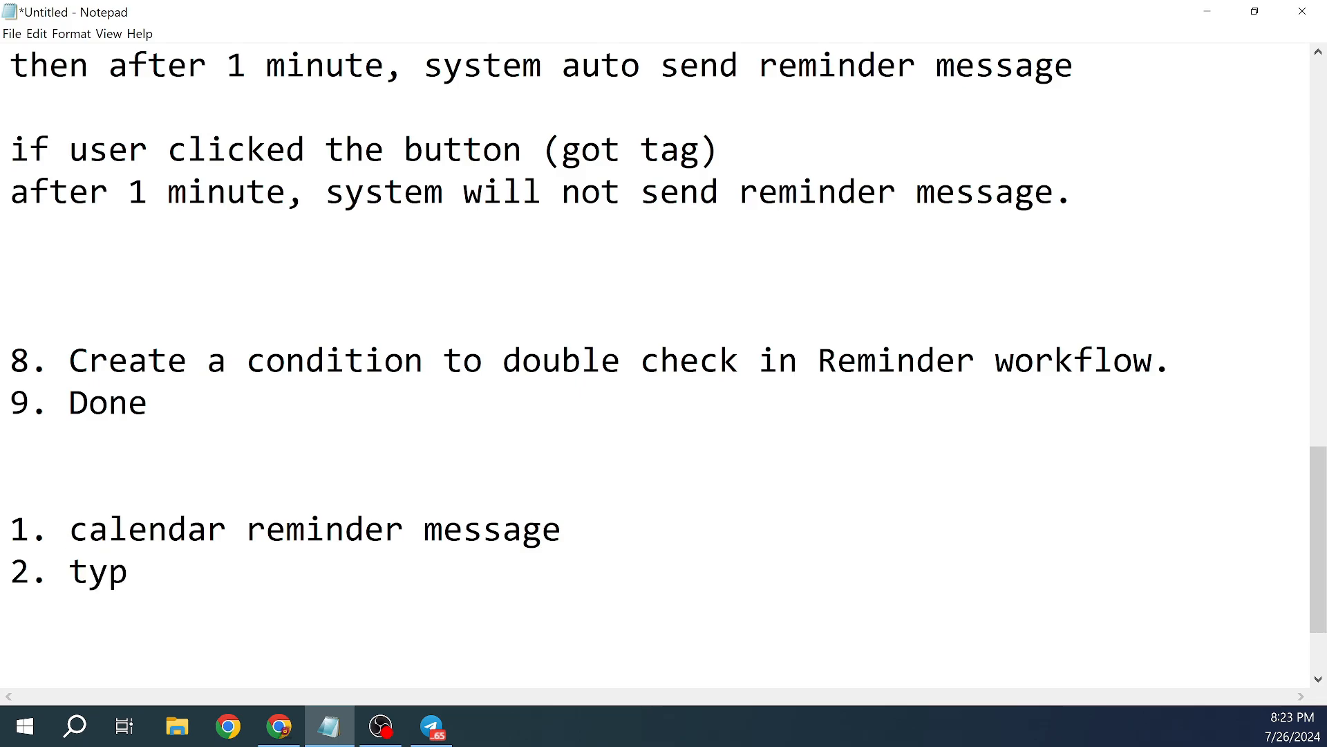
pyautogui.press('BackSpace')
pyautogui.press('BackSpace')
pyautogui.press('BackSpace')
pyautogui.write('se')
pyautogui.press('BackSpace')
pyautogui.press('BackSpace')
pyautogui.write('choose any button ')
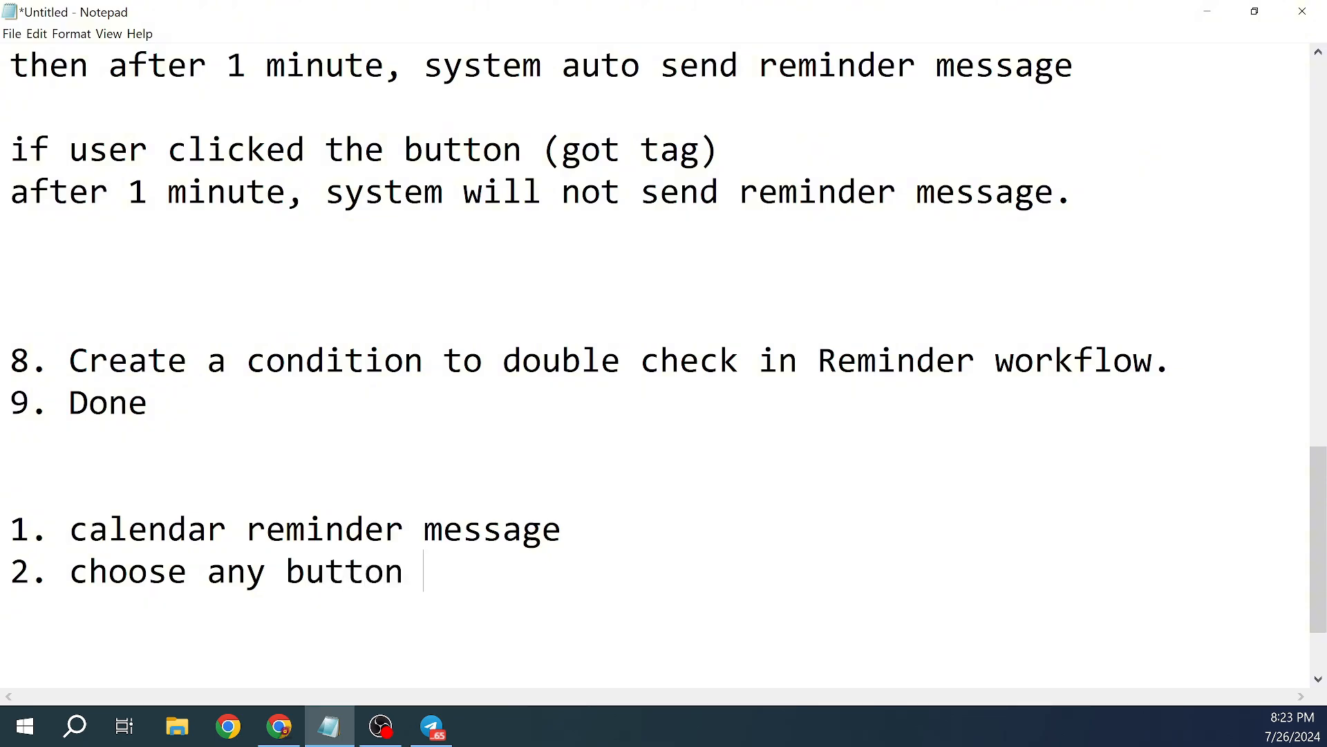
pyautogui.write('reminder message')
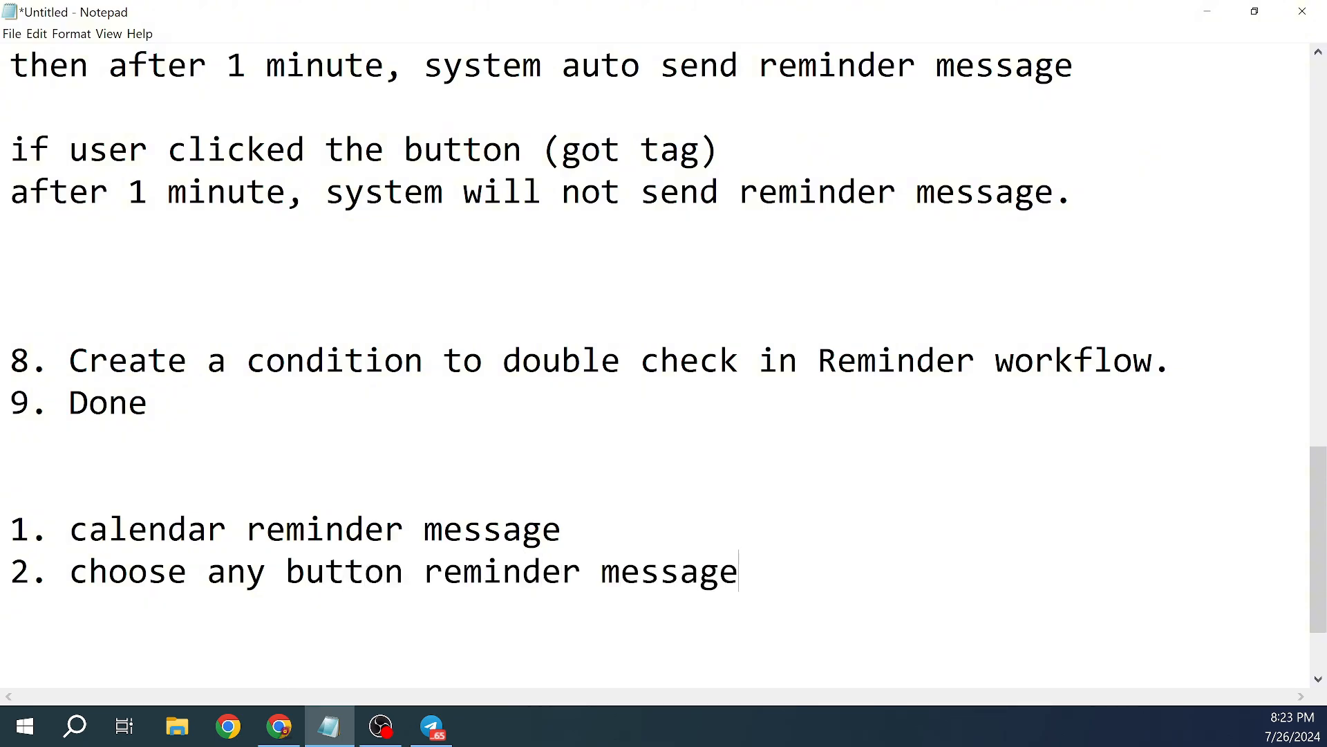
# Step: Add the third list item "3. wait for reply reminder message." and end it with a line break
pyautogui.press('Return')
pyautogui.write('3. text')
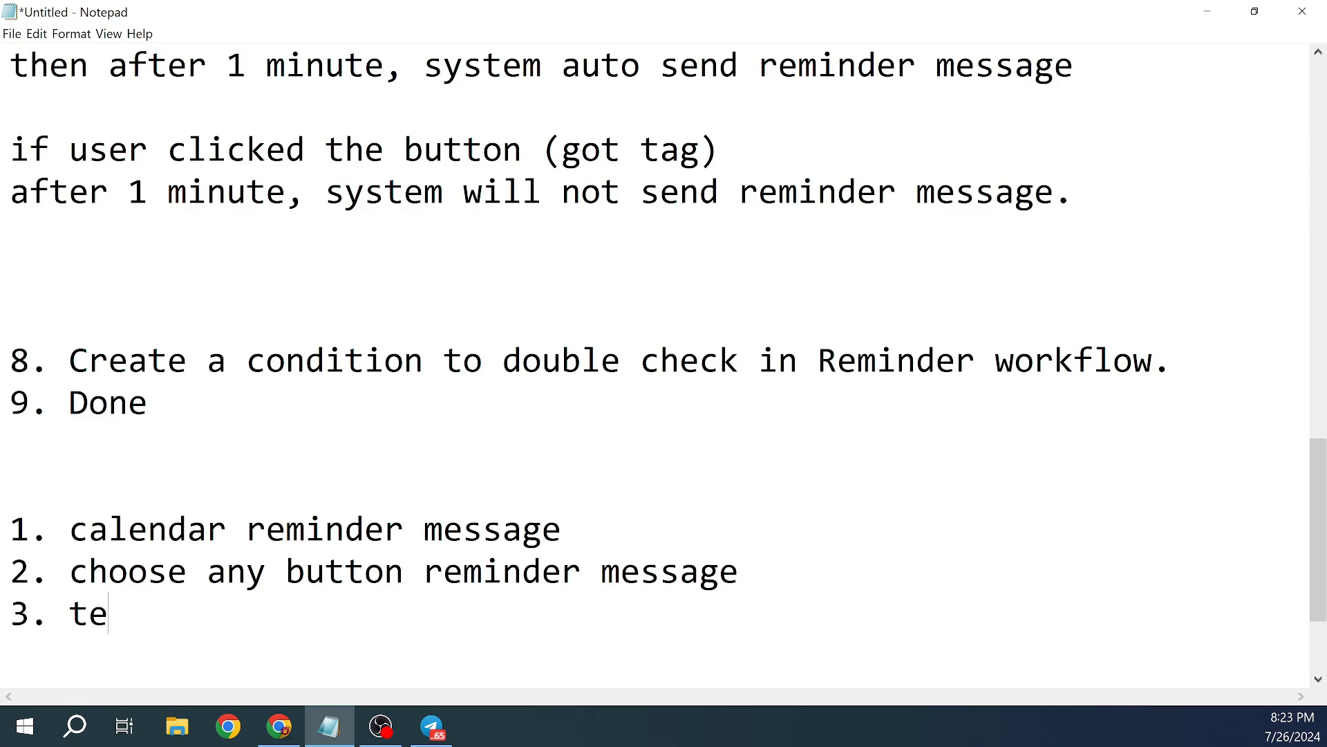
pyautogui.press('BackSpace')
pyautogui.press('BackSpace')
pyautogui.press('BackSpace')
pyautogui.press('BackSpace')
pyautogui.press('BackSpace')
pyautogui.write('wait for repoly')
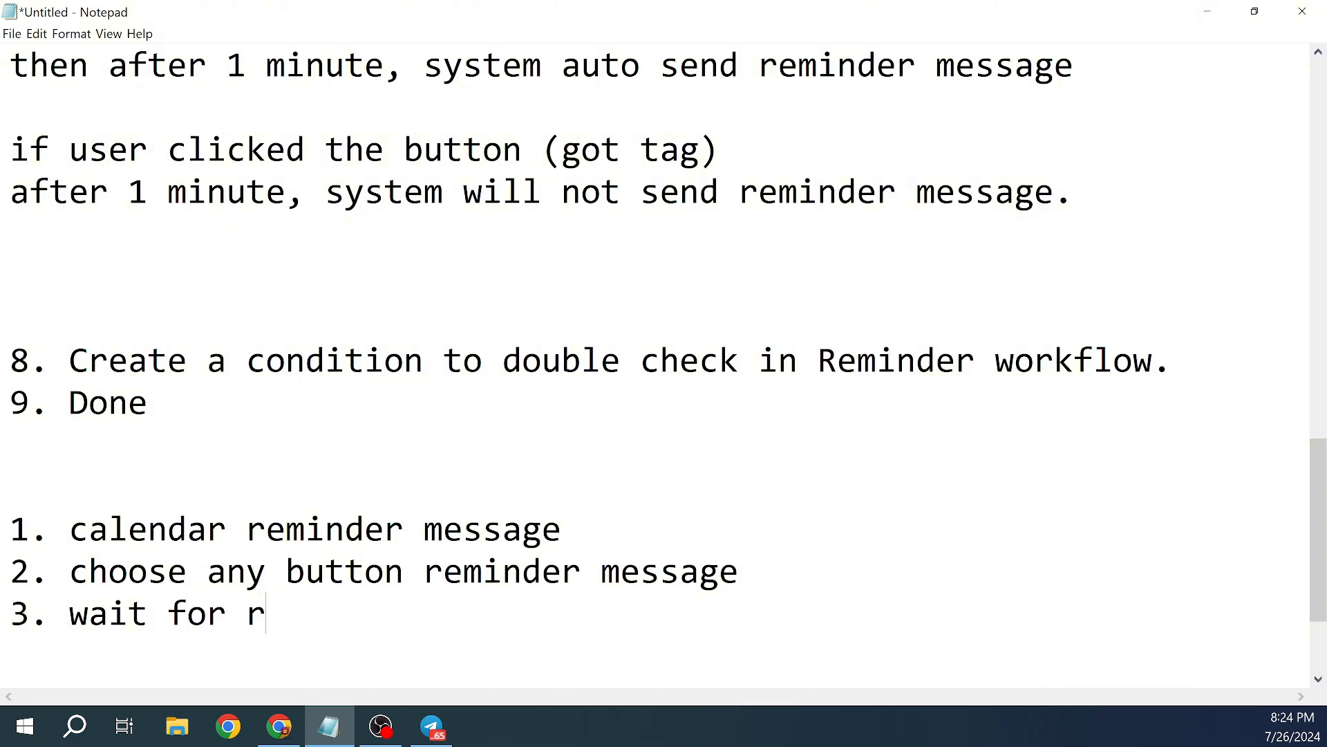
pyautogui.press('BackSpace')
pyautogui.press('BackSpace')
pyautogui.press('BackSpace')
pyautogui.write('ly re')
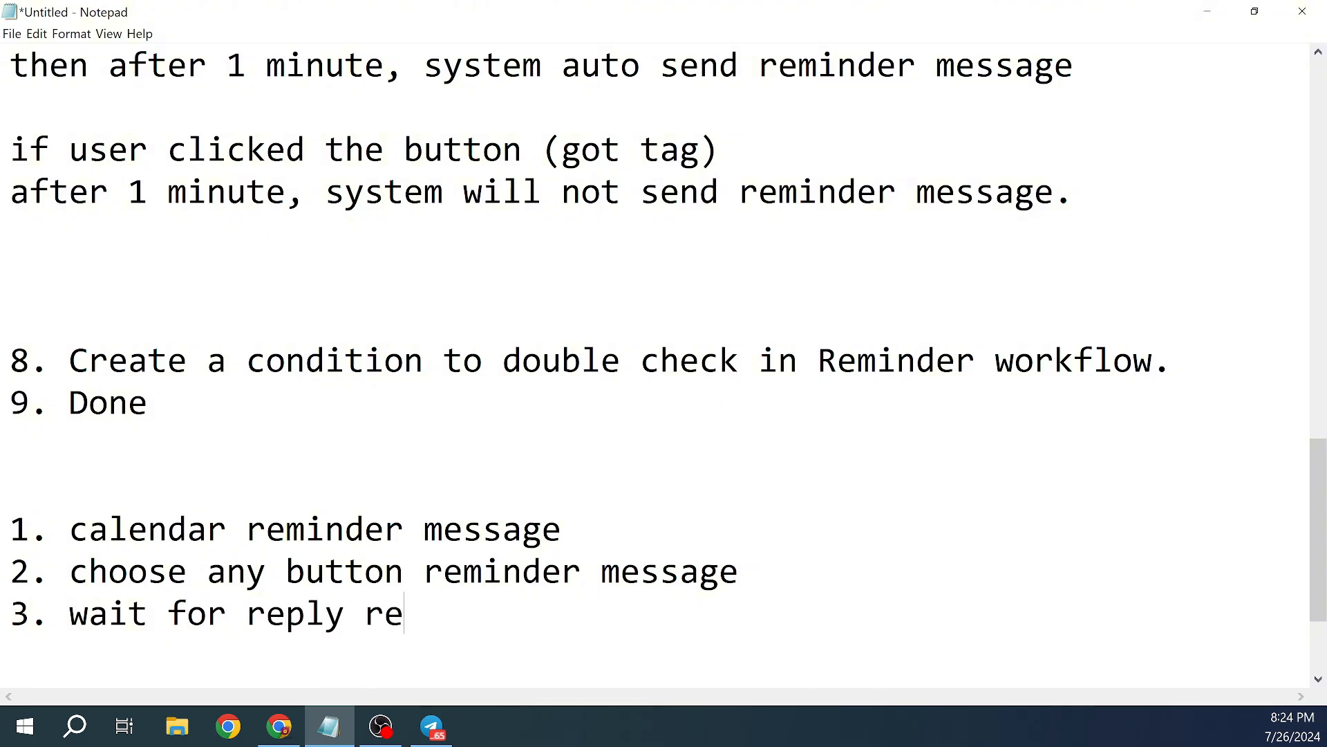
pyautogui.write('minder message.')
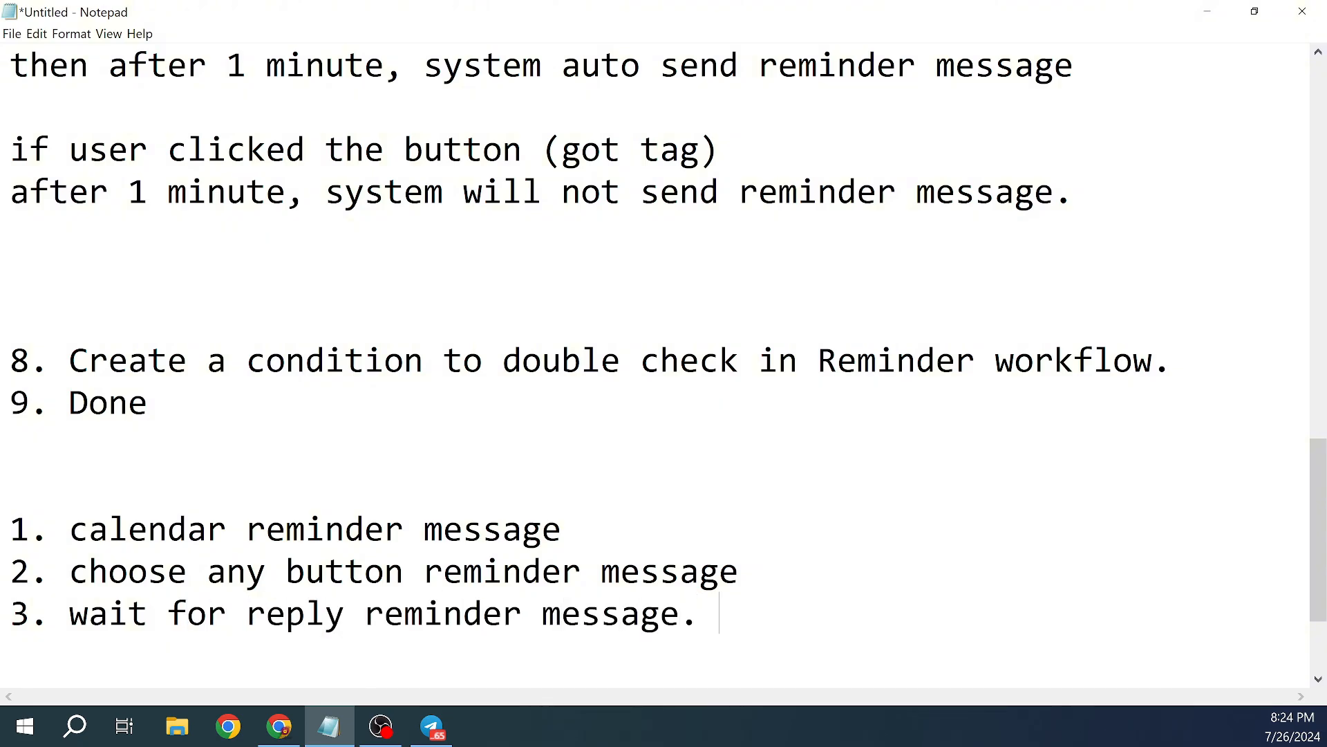
pyautogui.press('Return')
pyautogui.scroll(10, 286, 408)
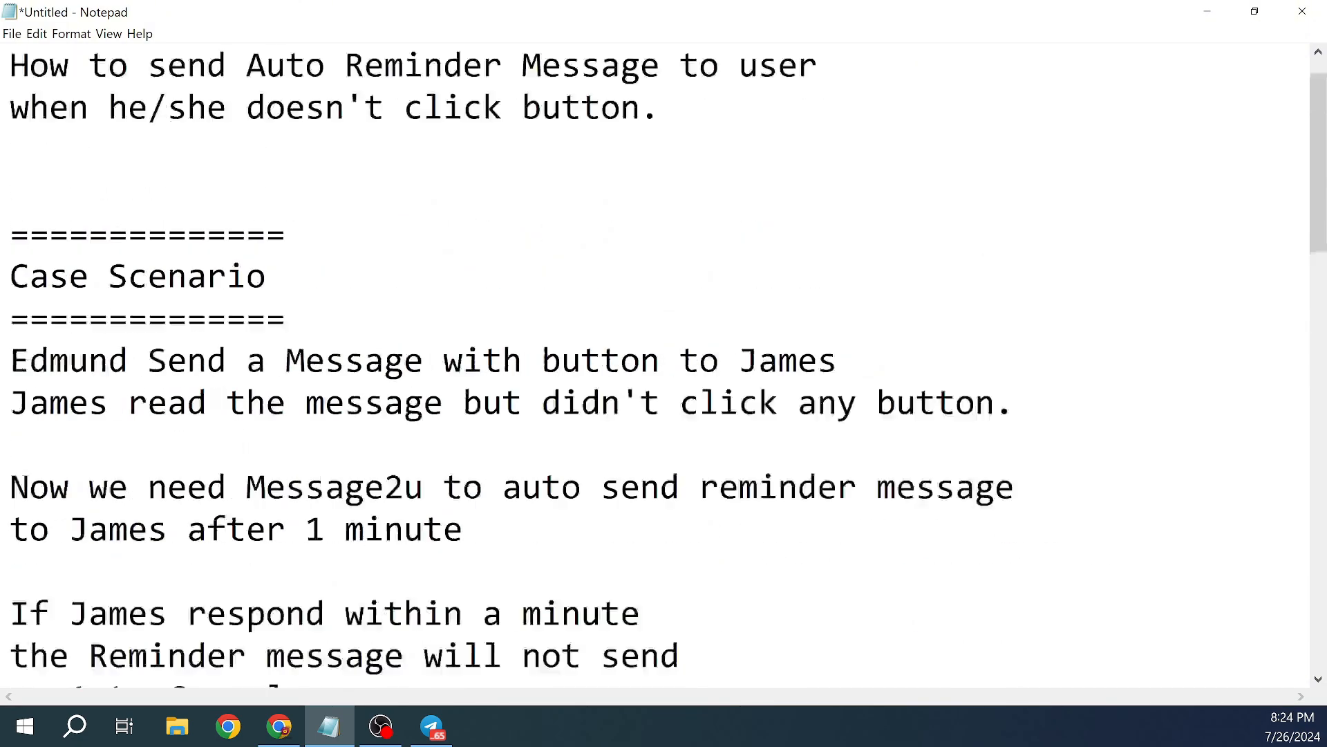
pyautogui.scroll(1, 326, 363)
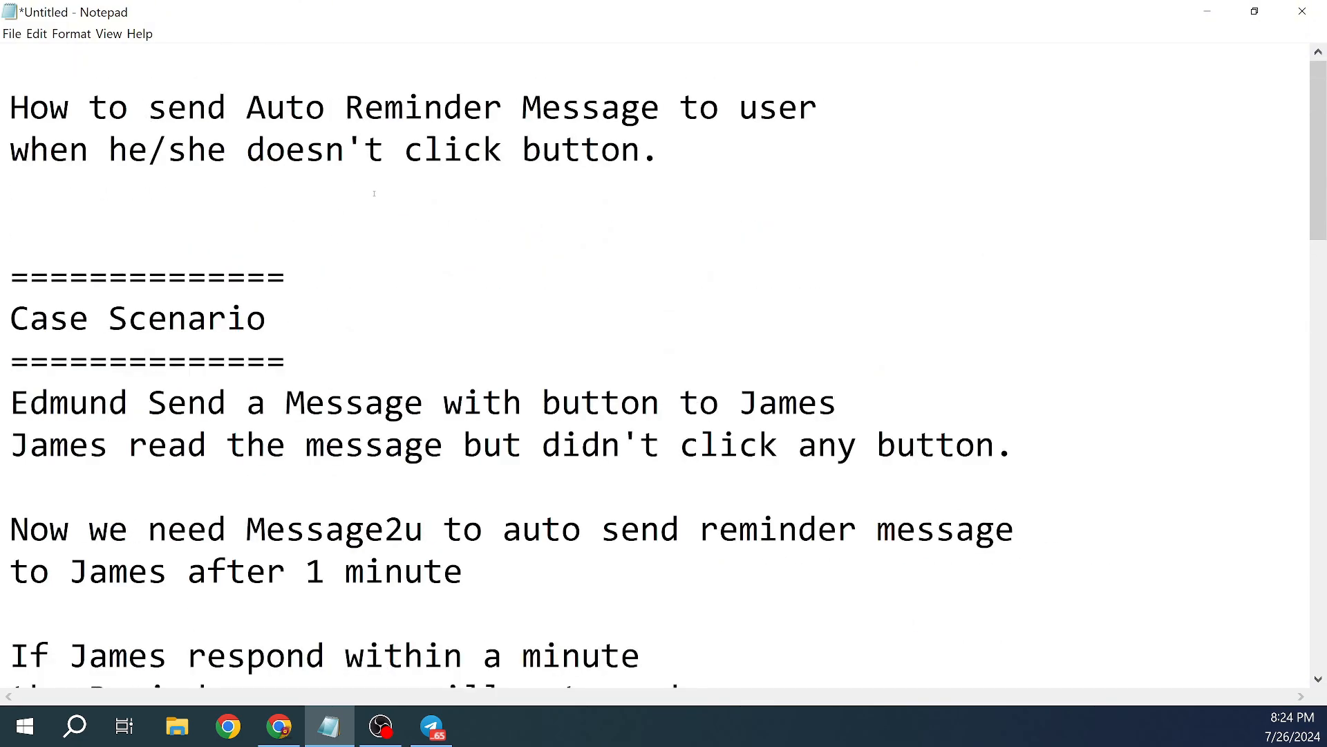